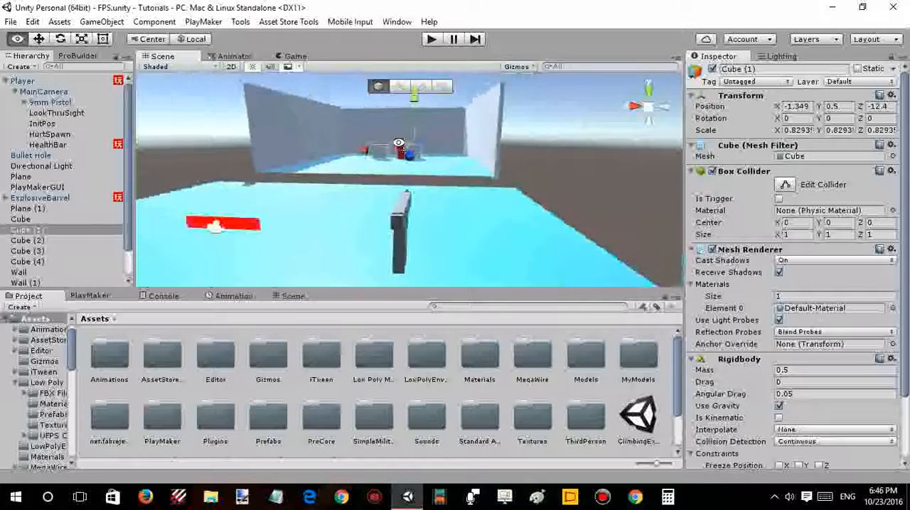
# - Examine the cubes around the red barrel in the walled area and their entries in the hierarchy
pyautogui.press('a')
pyautogui.press('d')
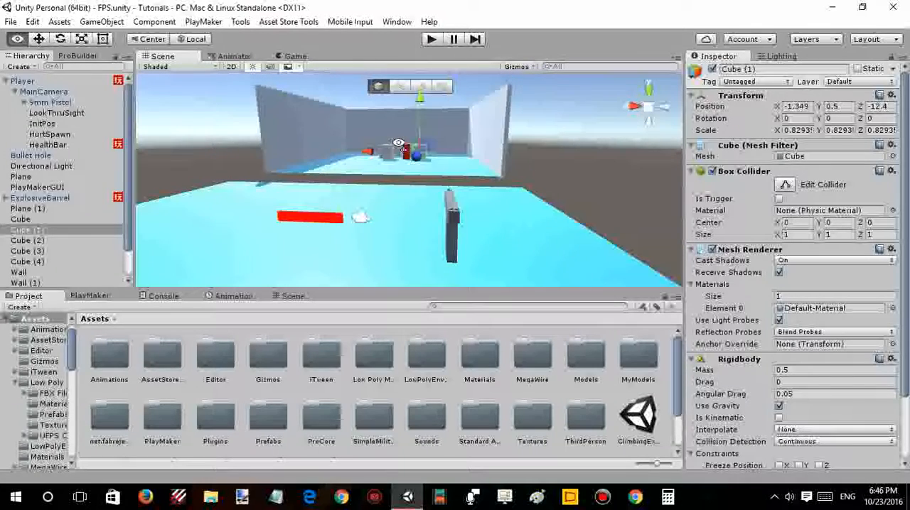
pyautogui.press('w')
pyautogui.press('s')
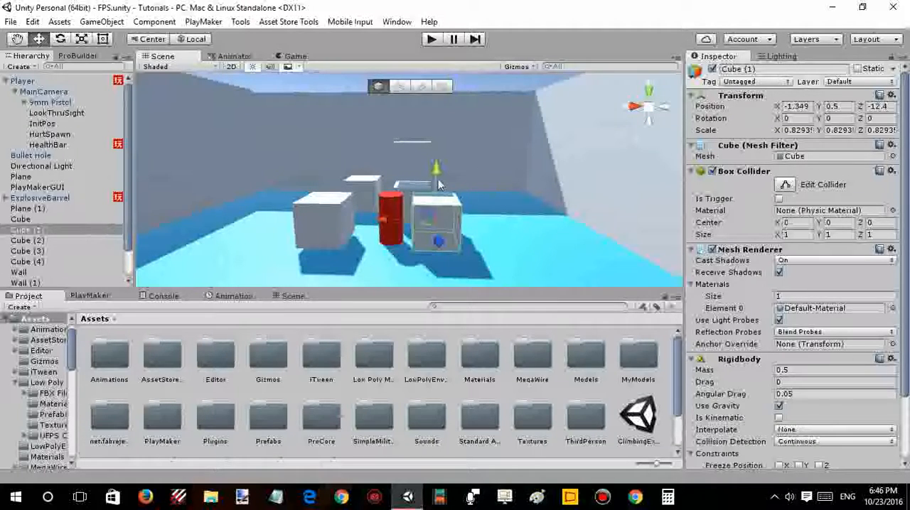
pyautogui.moveTo(439, 185); pyautogui.dragTo(391, 178, button='right')
pyautogui.press('w')
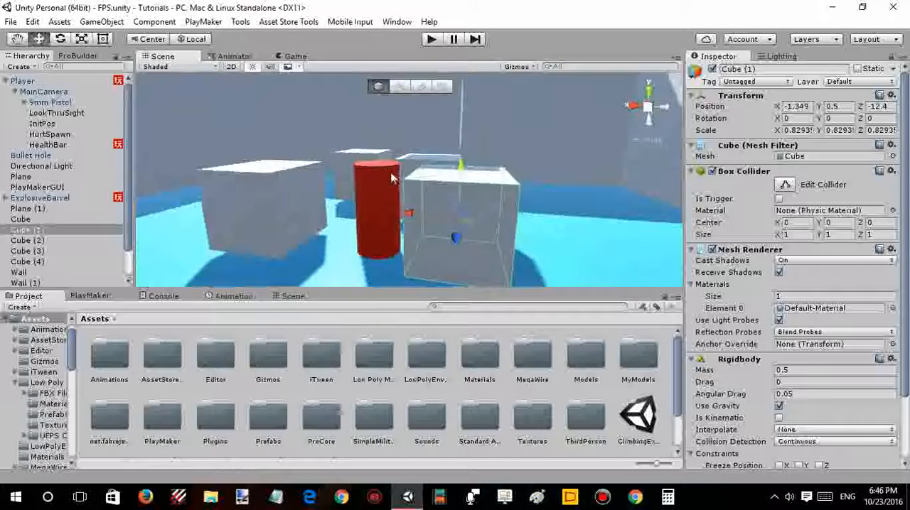
pyautogui.click(30, 220)
pyautogui.scroll(-1, 65, 218)
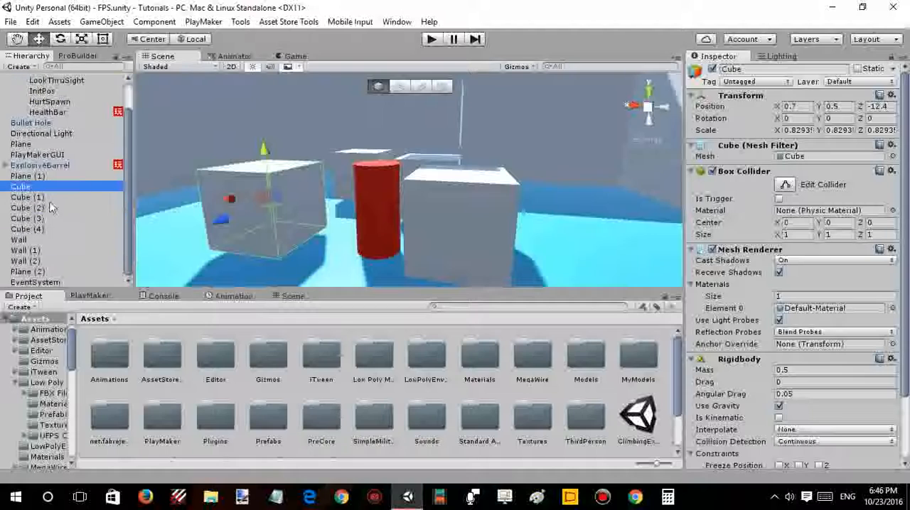
pyautogui.click(49, 197)
pyautogui.scroll(-3, 302, 190)
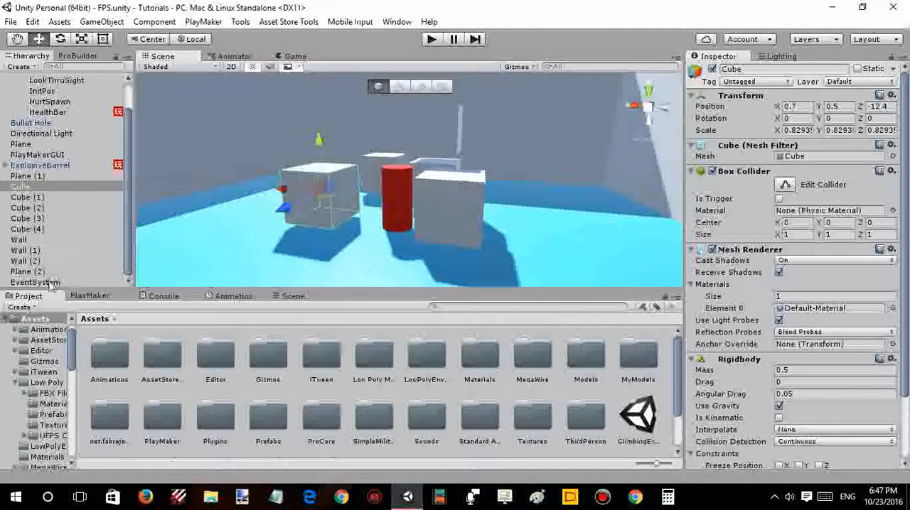
# - Create an empty game object and rename it Crates
pyautogui.click(101, 22)
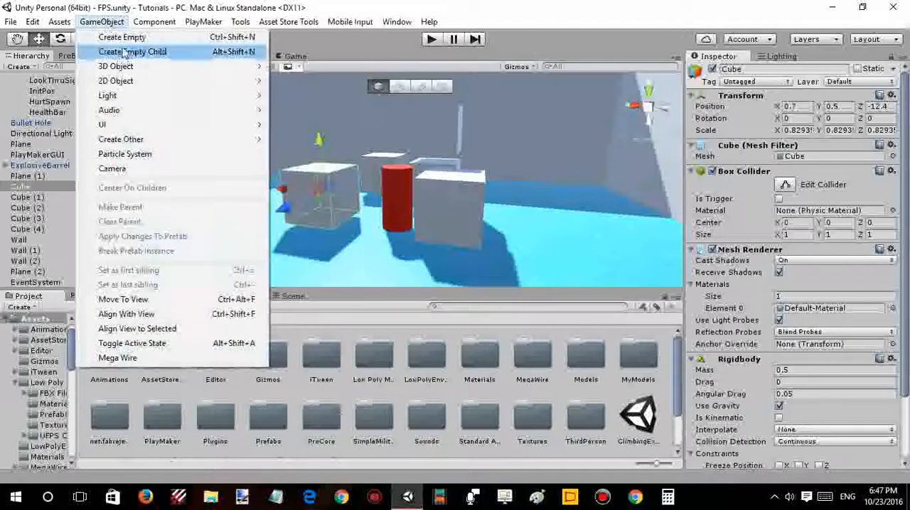
pyautogui.click(121, 40)
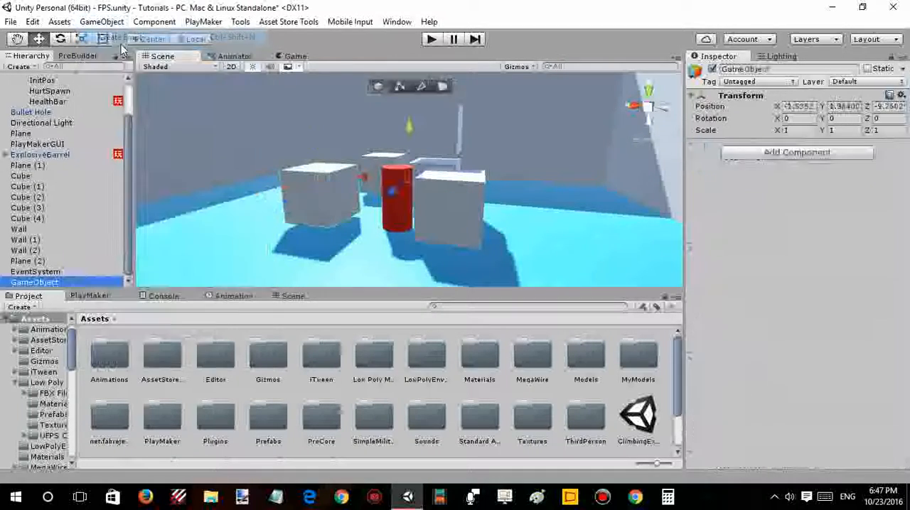
pyautogui.doubleClick(44, 284)
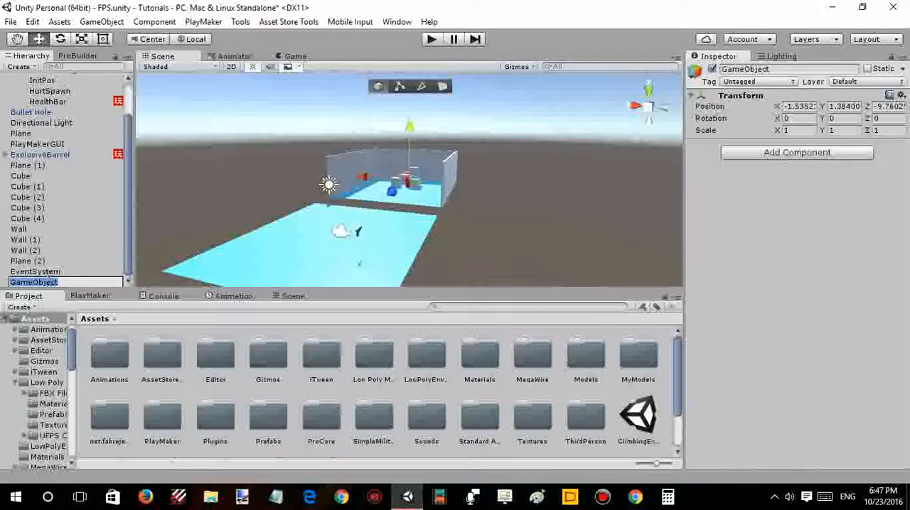
pyautogui.write('Crates')
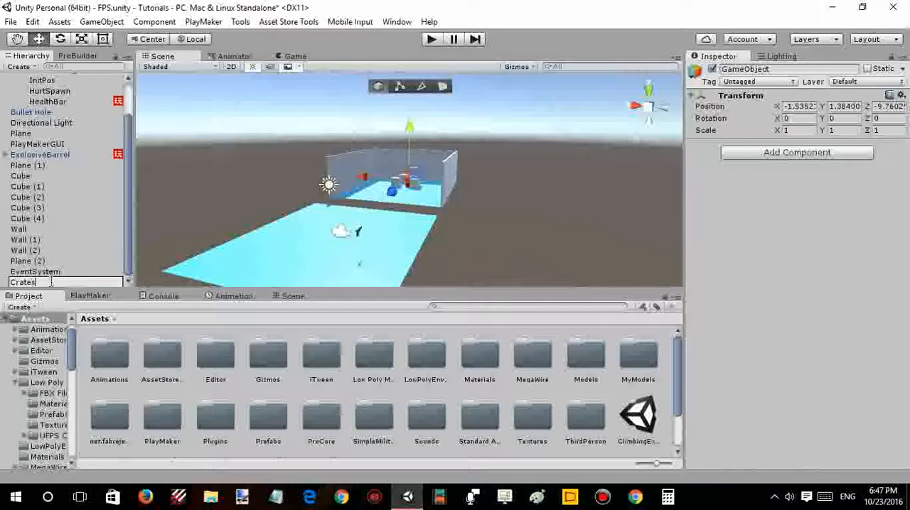
pyautogui.click(58, 187)
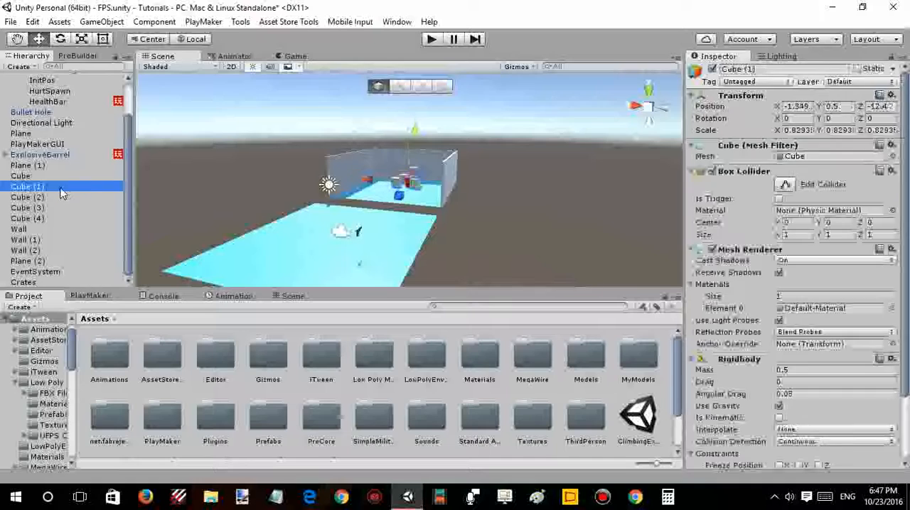
# - Move the Crates object directly below Cube (4) in the hierarchy
pyautogui.click(22, 283)
pyautogui.click(32, 230)
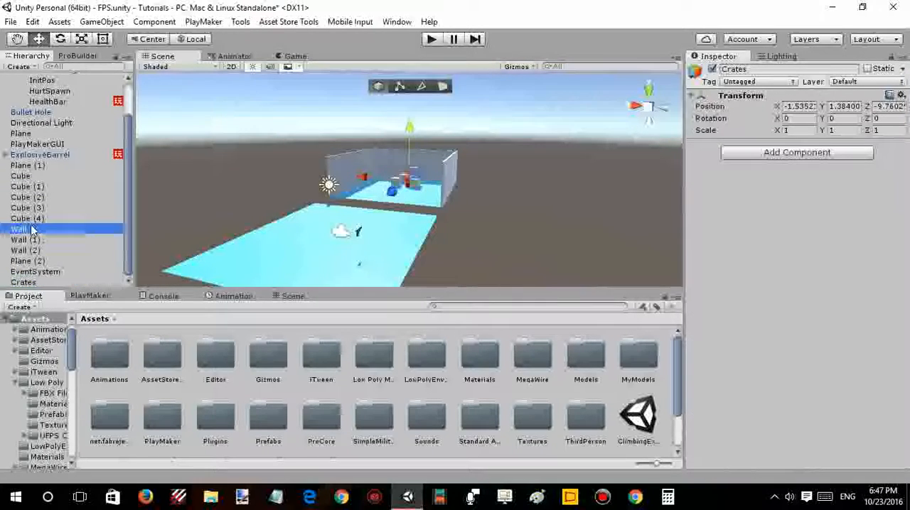
pyautogui.click(32, 284)
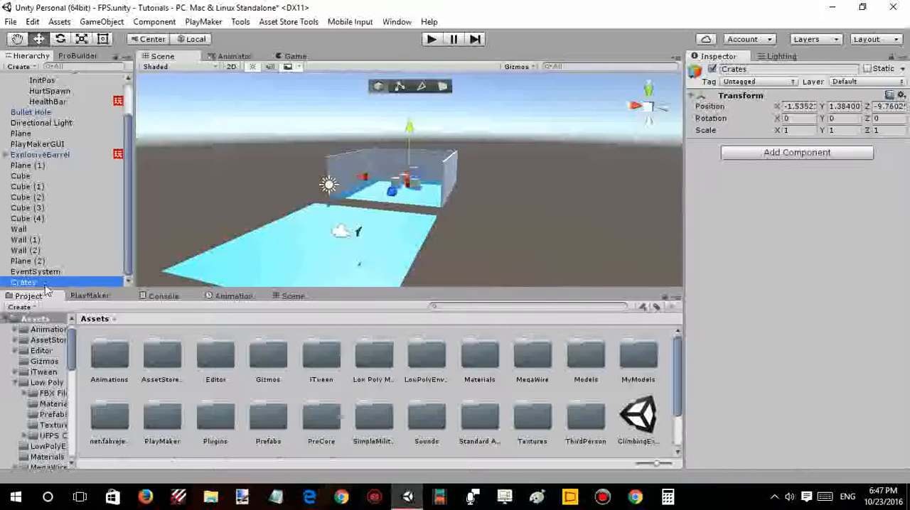
pyautogui.moveTo(42, 288); pyautogui.dragTo(49, 263)
pyautogui.click(73, 262)
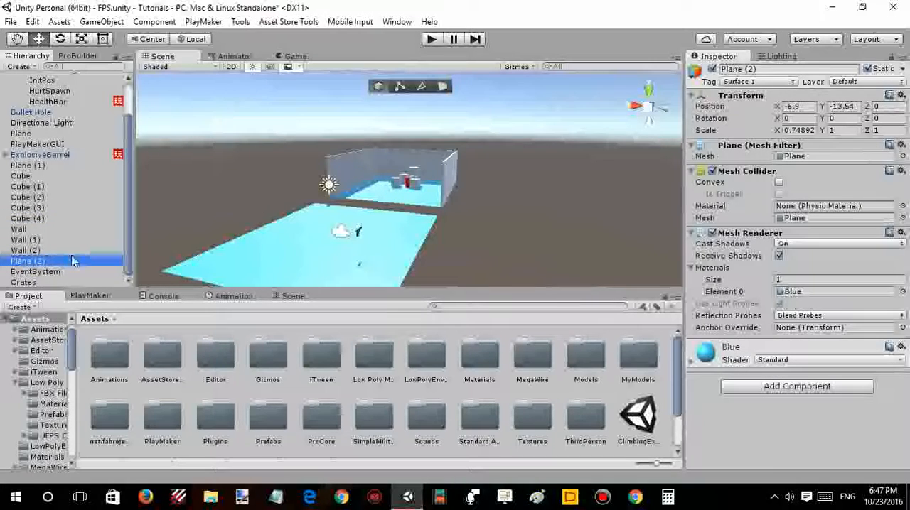
pyautogui.moveTo(568, 207); pyautogui.dragTo(475, 196, button='right')
pyautogui.press('w')
pyautogui.click(446, 172)
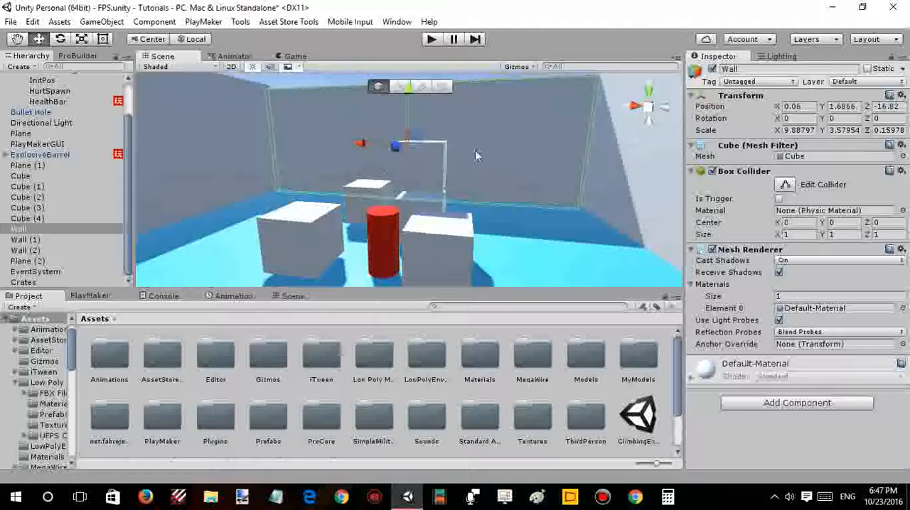
pyautogui.moveTo(475, 150); pyautogui.dragTo(334, 164, button='right')
pyautogui.click(417, 164)
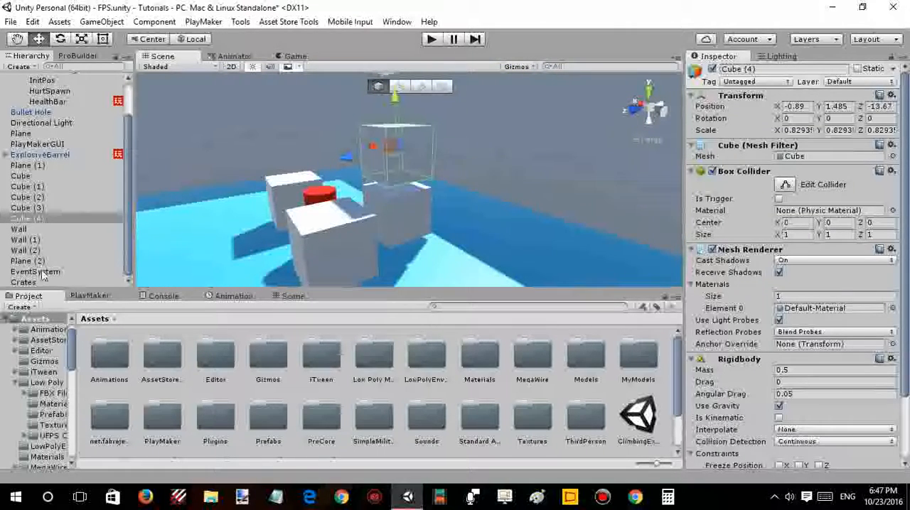
pyautogui.moveTo(40, 284); pyautogui.dragTo(26, 229)
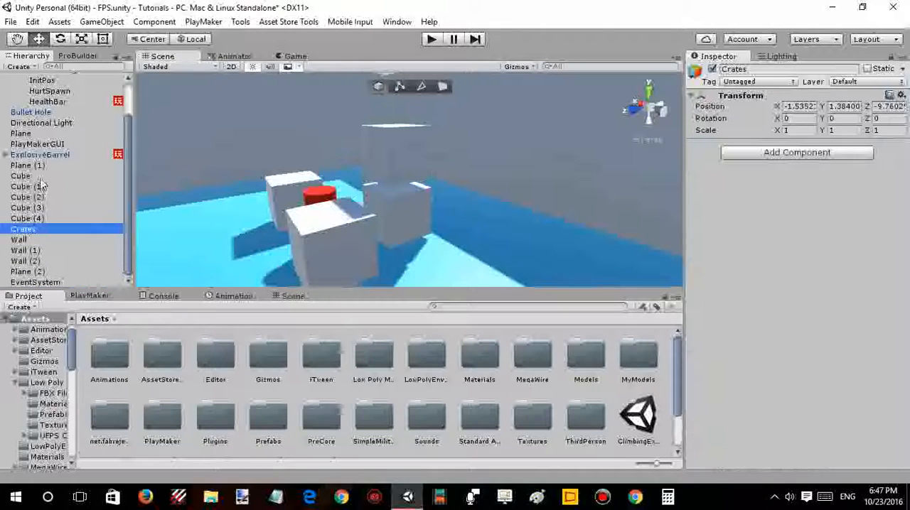
pyautogui.click(40, 176)
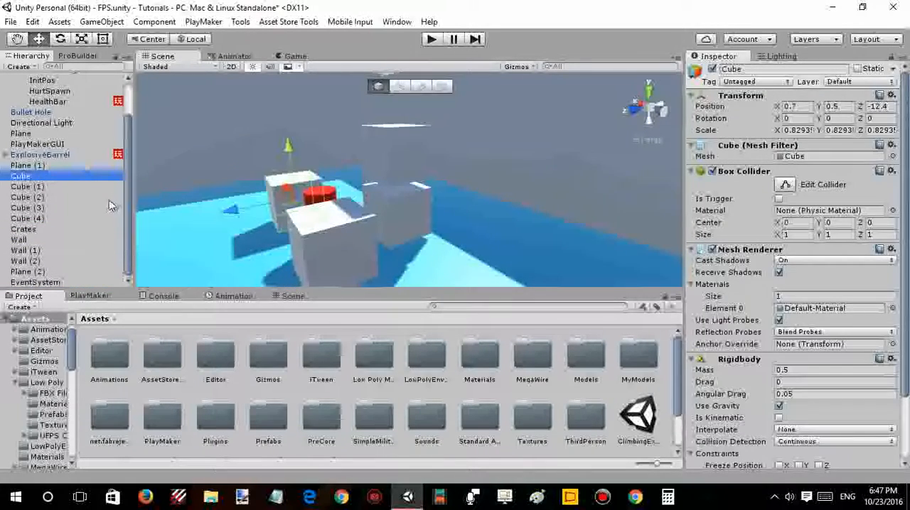
pyautogui.hotkey('shift', 'Up')
pyautogui.hotkey('shift', 'Up')
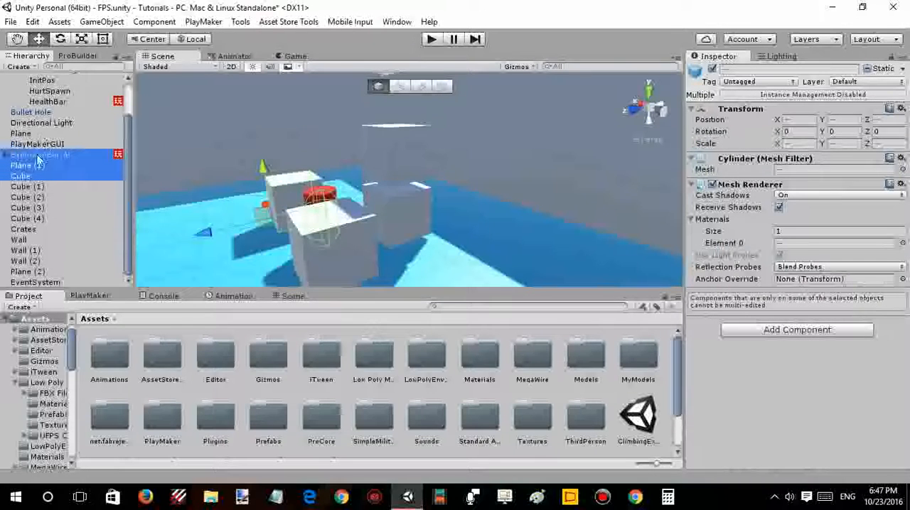
pyautogui.click(57, 177)
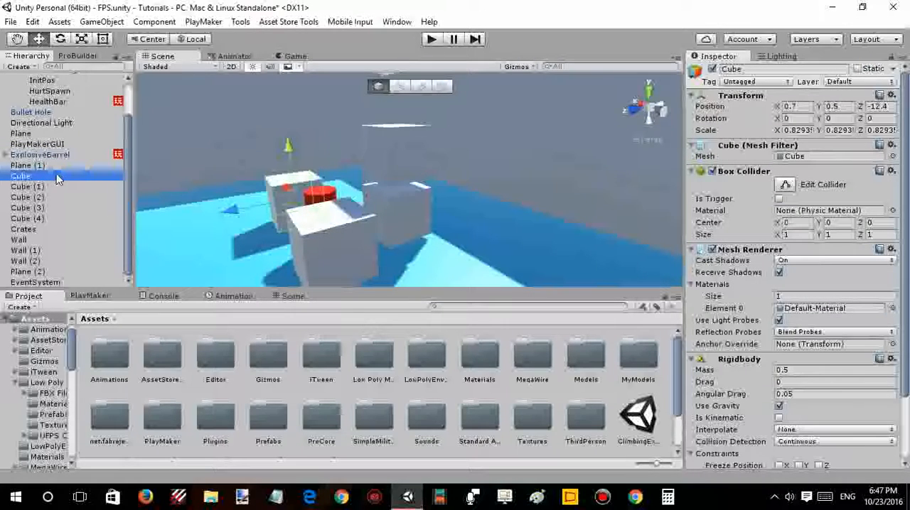
pyautogui.hotkey('shift', 'Down')
pyautogui.hotkey('shift', 'Down')
pyautogui.hotkey('shift', 'Down')
pyautogui.hotkey('shift', 'Down')
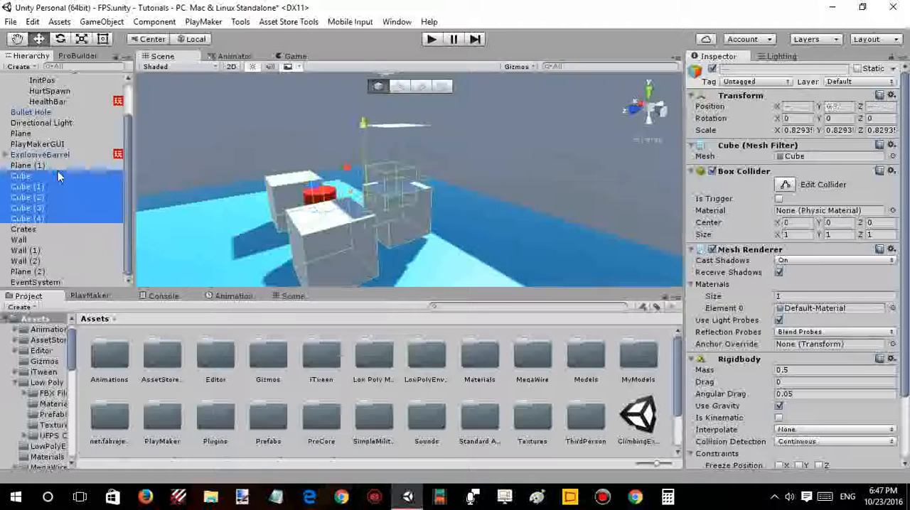
pyautogui.click(39, 222)
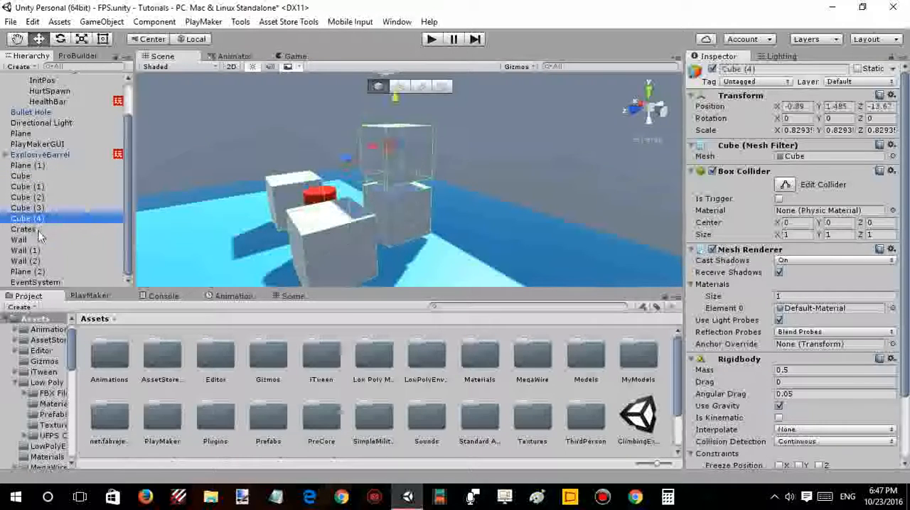
pyautogui.click(37, 230)
# - Parent Cube through Cube (4) to the Crates object and collapse the group
pyautogui.click(45, 176)
pyautogui.hotkey('shift', 'Down')
pyautogui.hotkey('shift', 'Down')
pyautogui.hotkey('shift', 'Down')
pyautogui.hotkey('shift', 'Down')
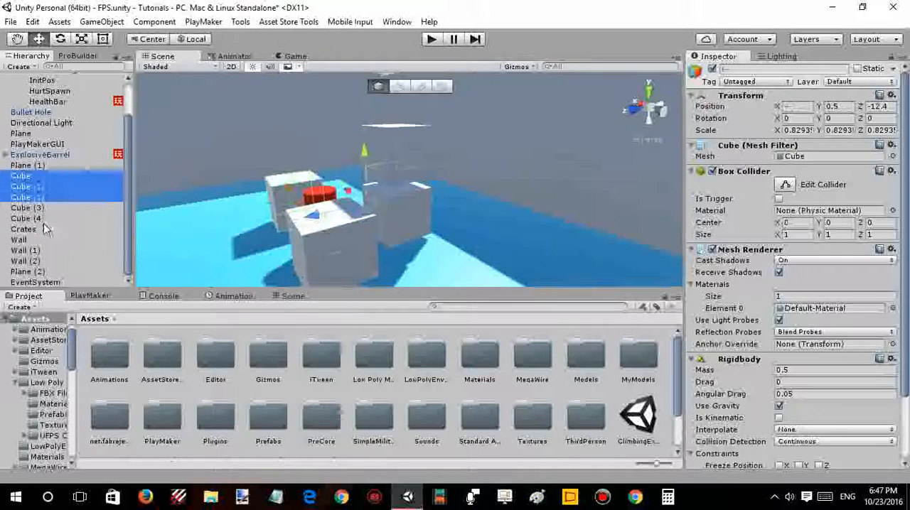
pyautogui.rightClick(39, 222)
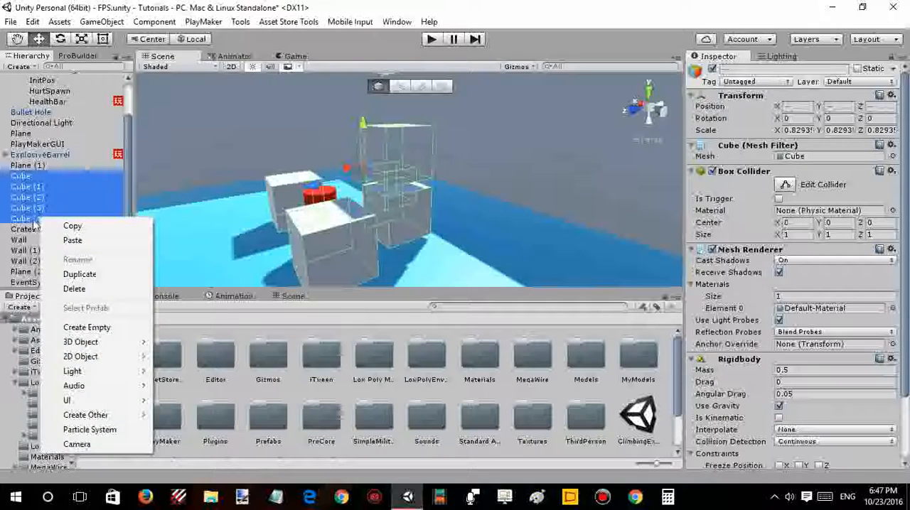
pyautogui.moveTo(36, 219); pyautogui.dragTo(30, 231)
pyautogui.click(22, 178)
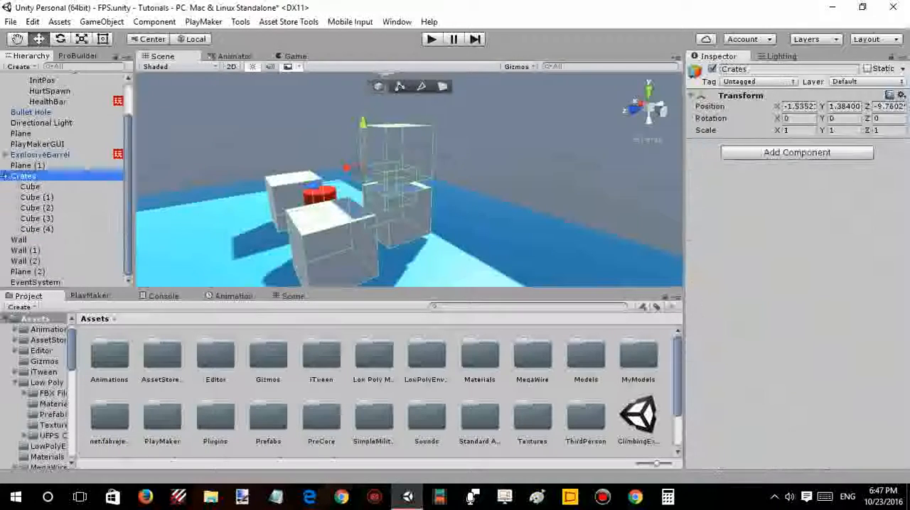
pyautogui.click(5, 176)
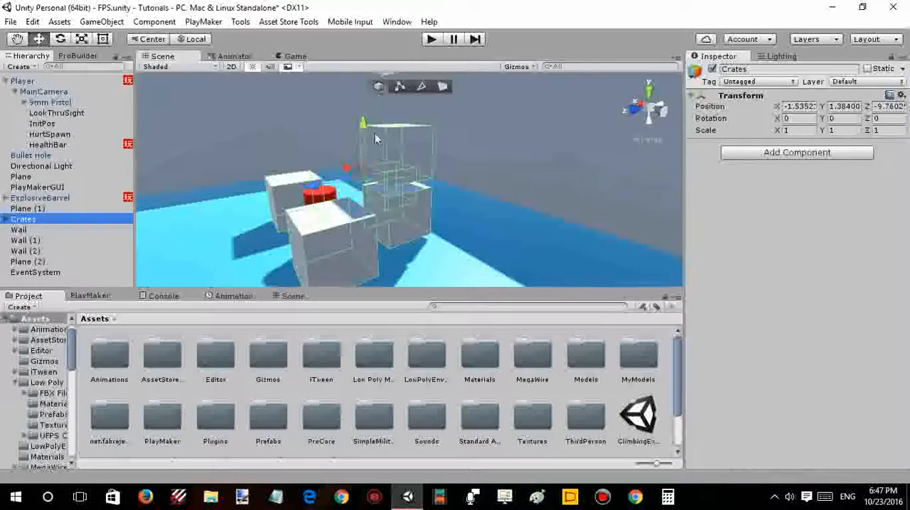
# - Try raising the whole Crates group vertically and undo the move
pyautogui.moveTo(362, 129); pyautogui.dragTo(366, 108)
pyautogui.hotkey('ctrl', 'z')
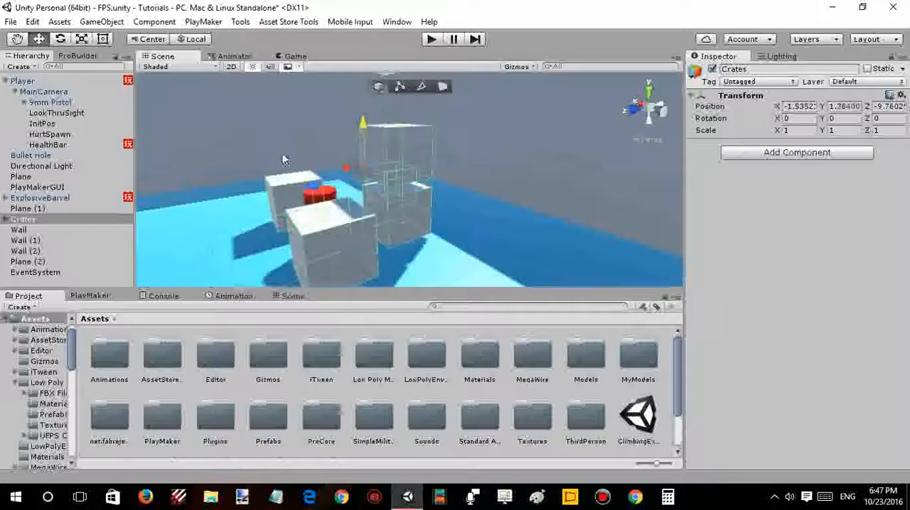
pyautogui.keyDown('alt'); pyautogui.moveTo(284, 158); pyautogui.dragTo(381, 161); pyautogui.keyUp('alt')
pyautogui.scroll(-5, 381, 160)
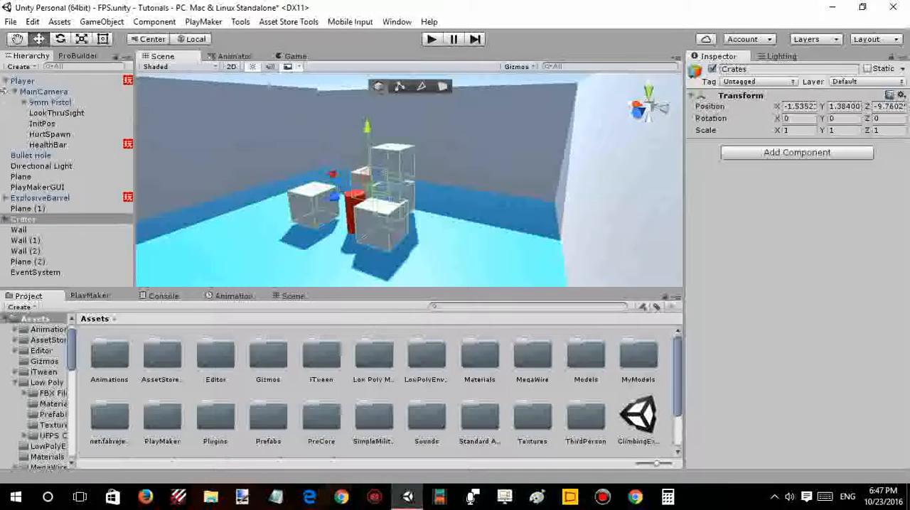
# - Collapse the Player object's children in the hierarchy
pyautogui.click(6, 81)
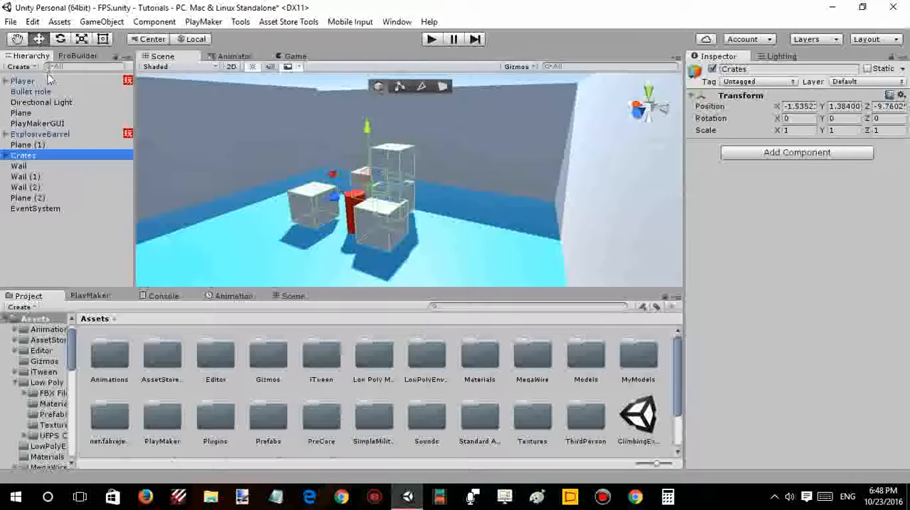
pyautogui.keyDown('alt'); pyautogui.moveTo(262, 145); pyautogui.dragTo(371, 105); pyautogui.keyUp('alt')
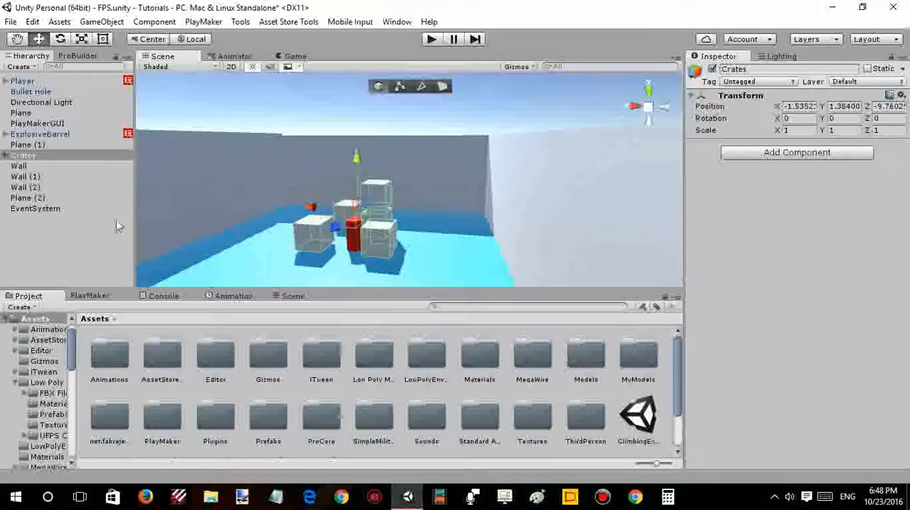
pyautogui.moveTo(255, 198); pyautogui.dragTo(287, 205, button='right')
# - Create another empty game object at the scene's root level and name it Walls
pyautogui.rightClick(71, 220)
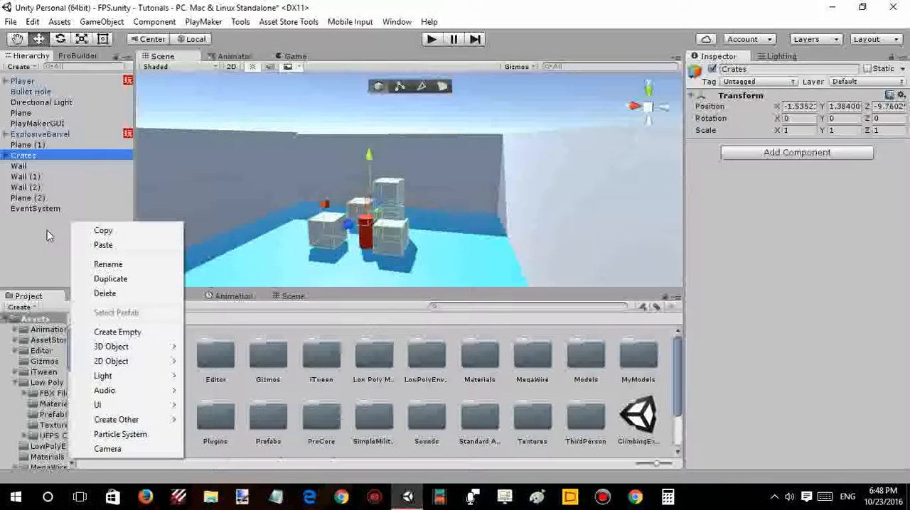
pyautogui.click(47, 230)
pyautogui.rightClick(47, 230)
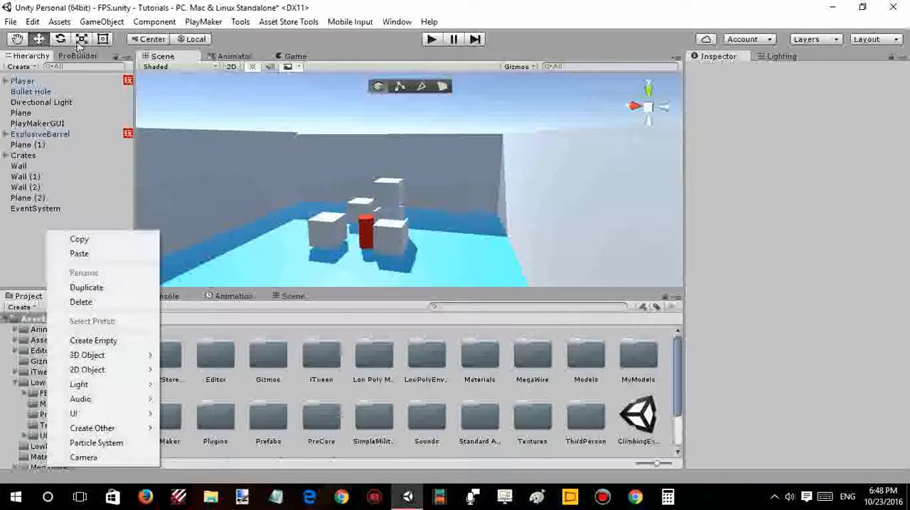
pyautogui.click(93, 341)
pyautogui.write('Wa')
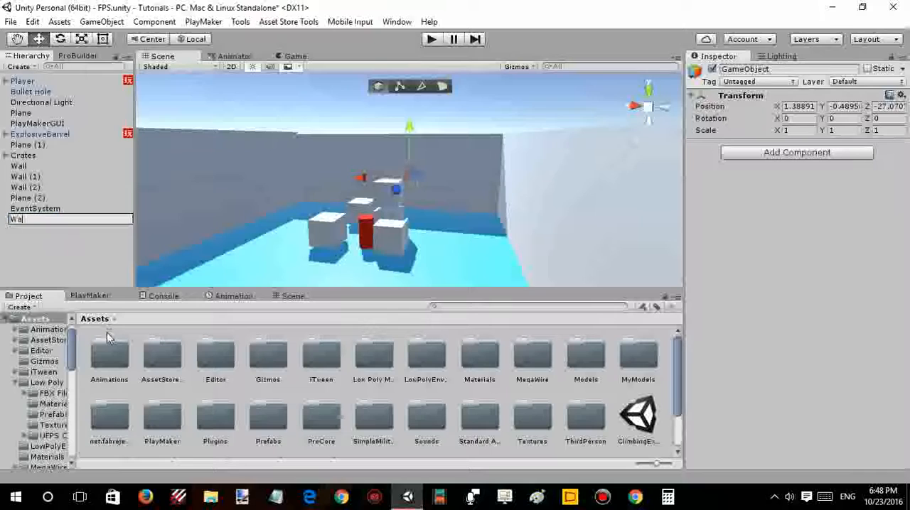
pyautogui.write('lls')
pyautogui.press('Return')
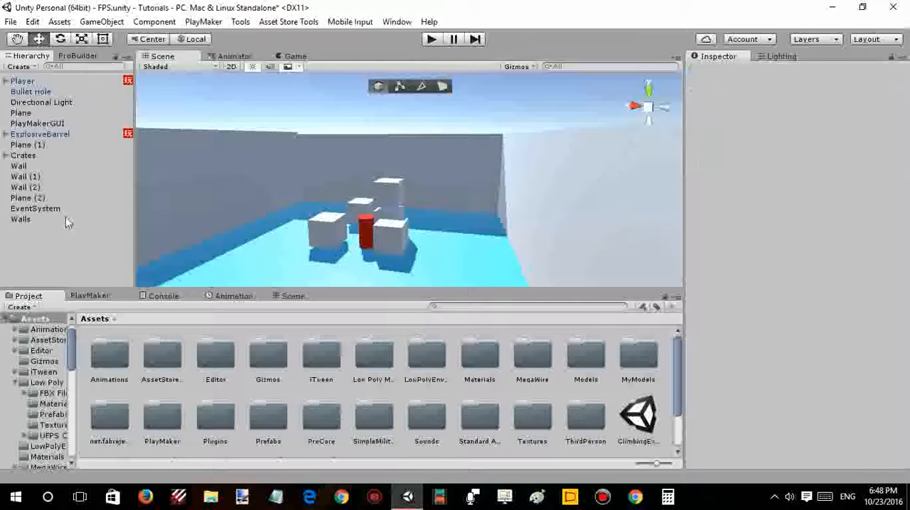
# - Place Walls below Crates in the hierarchy, parent Wall, Wall (1) and Wall (2) to it, and collapse the group
pyautogui.moveTo(66, 219); pyautogui.dragTo(37, 198)
pyautogui.click(20, 166)
pyautogui.keyDown('shift'); pyautogui.click(27, 187); pyautogui.keyUp('shift')
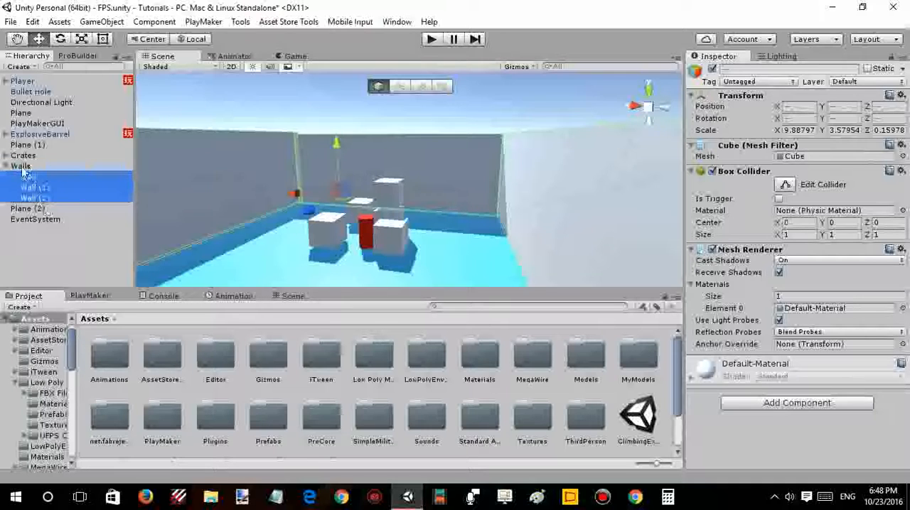
pyautogui.click(6, 166)
pyautogui.click(36, 205)
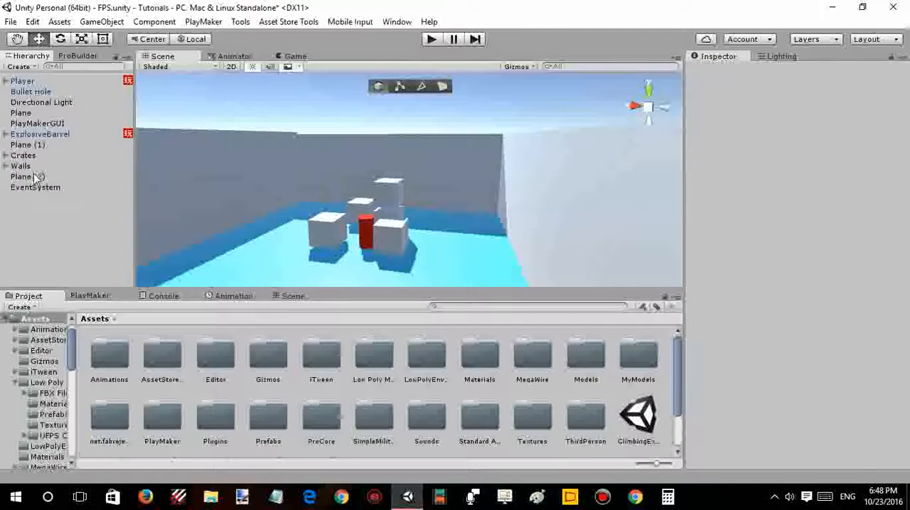
# - Create an empty game object at the scene's root level and name it Platforms
pyautogui.doubleClick(28, 177)
pyautogui.moveTo(887, 205); pyautogui.dragTo(7, 162, button='right')
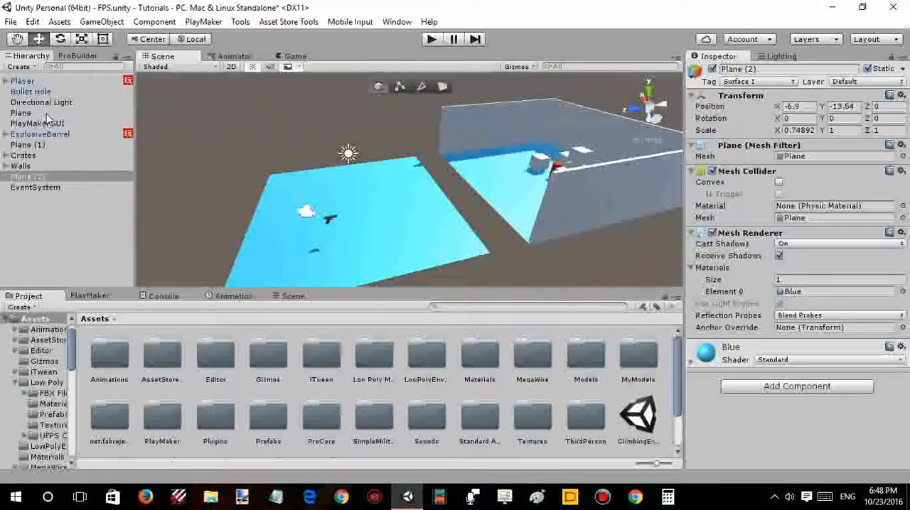
pyautogui.click(30, 182)
pyautogui.click(23, 208)
pyautogui.rightClick(23, 208)
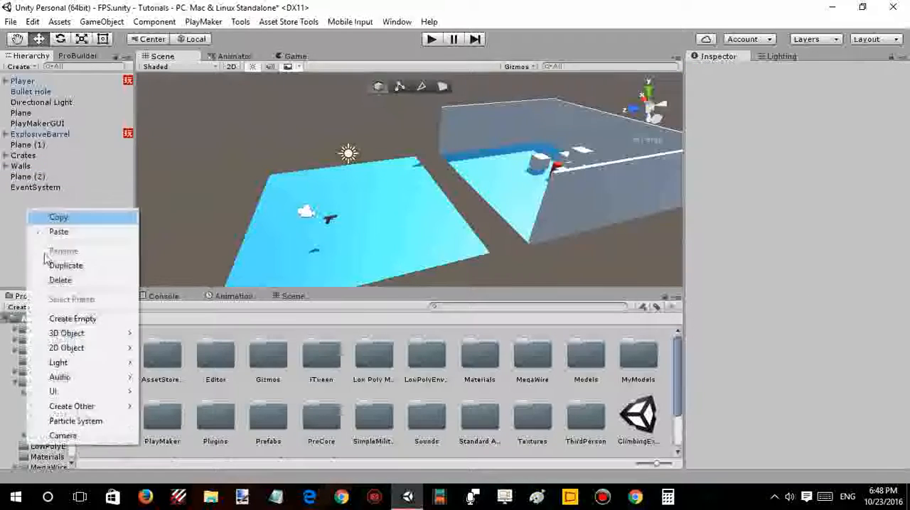
pyautogui.click(63, 319)
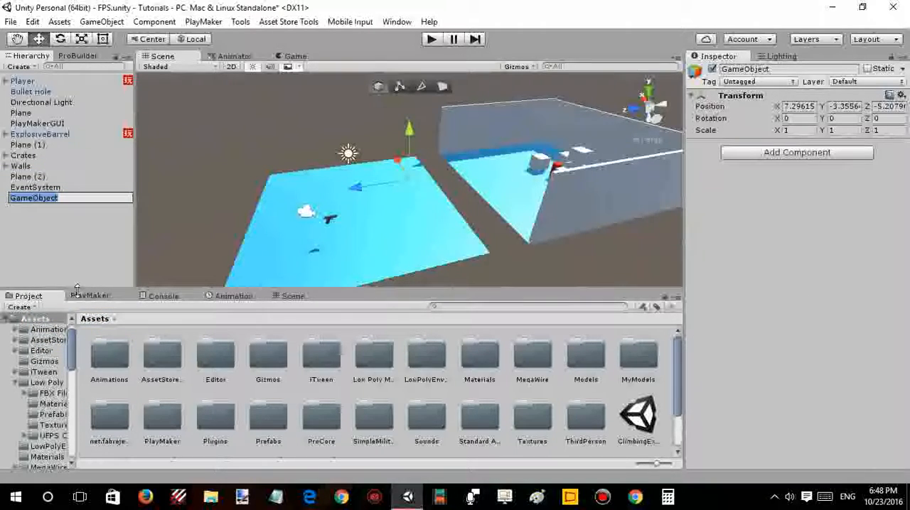
pyautogui.write('Platf')
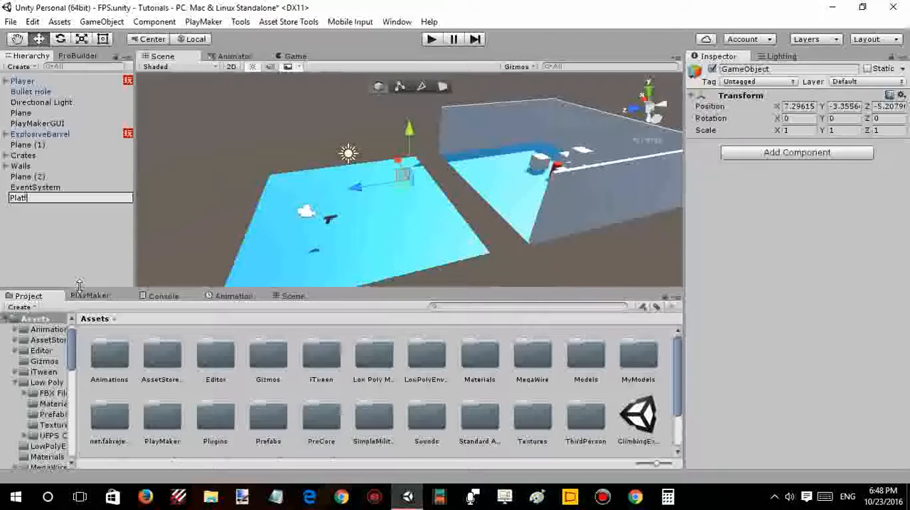
pyautogui.write('orms')
pyautogui.click(31, 228)
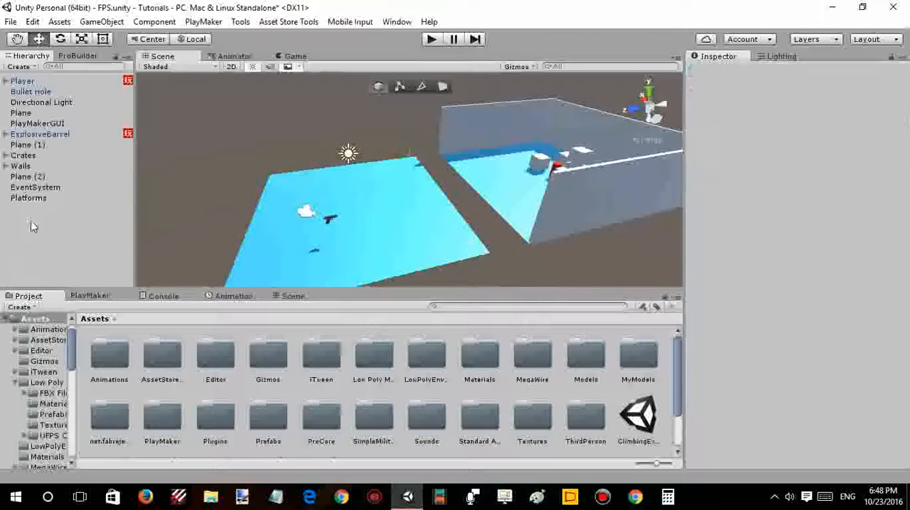
# - Parent Plane, Plane (1) and Plane (2) to Platforms and collapse the group in the hierarchy
pyautogui.click(32, 113)
pyautogui.keyDown('ctrl'); pyautogui.click(30, 145); pyautogui.keyUp('ctrl')
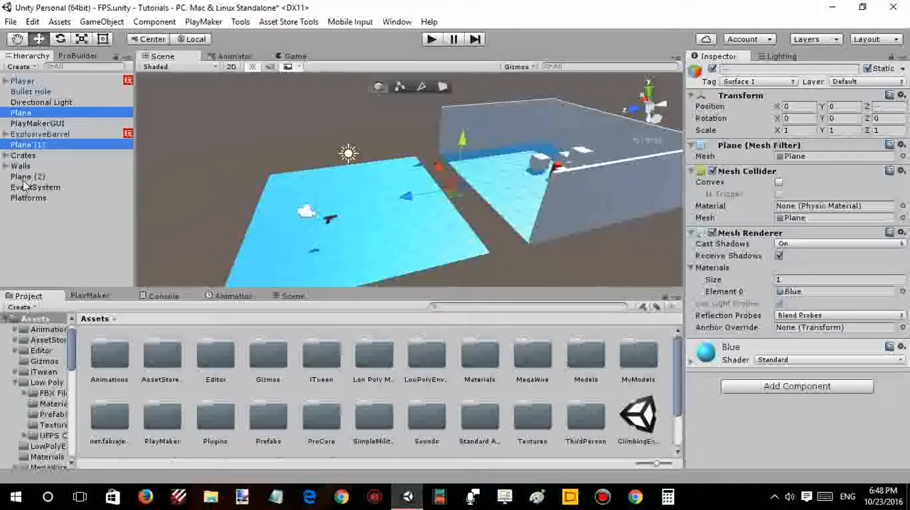
pyautogui.keyDown('ctrl'); pyautogui.click(30, 181); pyautogui.keyUp('ctrl')
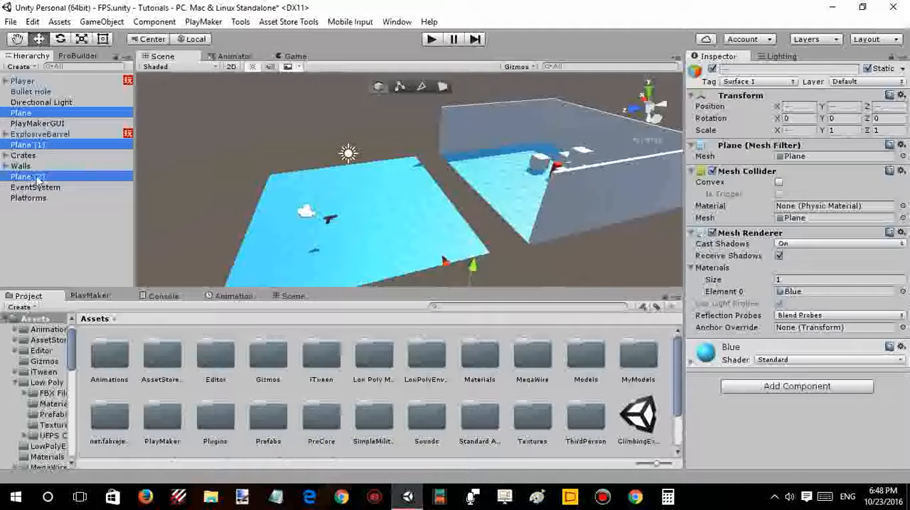
pyautogui.moveTo(30, 182); pyautogui.dragTo(29, 197)
pyautogui.click(5, 166)
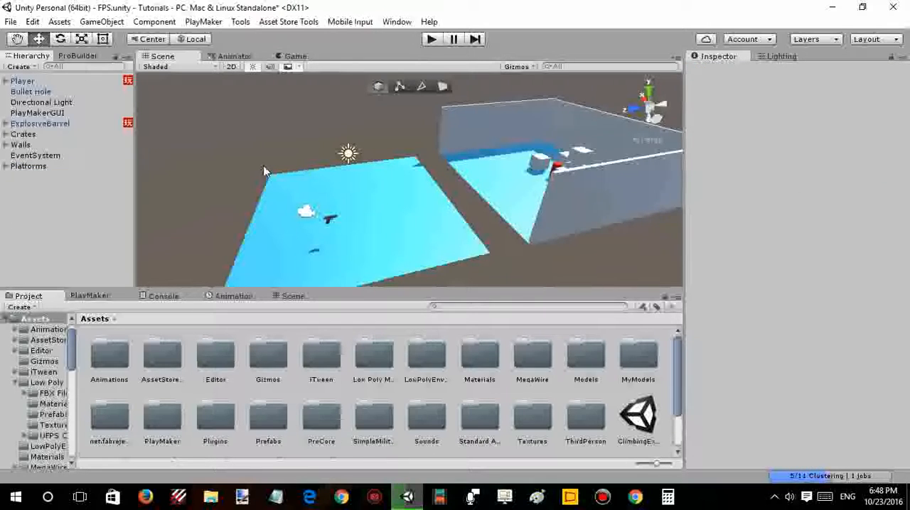
# - Examine the level in the Scene view and through the player camera in the Game view, and check the Player's children
pyautogui.keyDown('alt'); pyautogui.moveTo(292, 176); pyautogui.dragTo(439, 146); pyautogui.keyUp('alt')
pyautogui.scroll(-2, 441, 146)
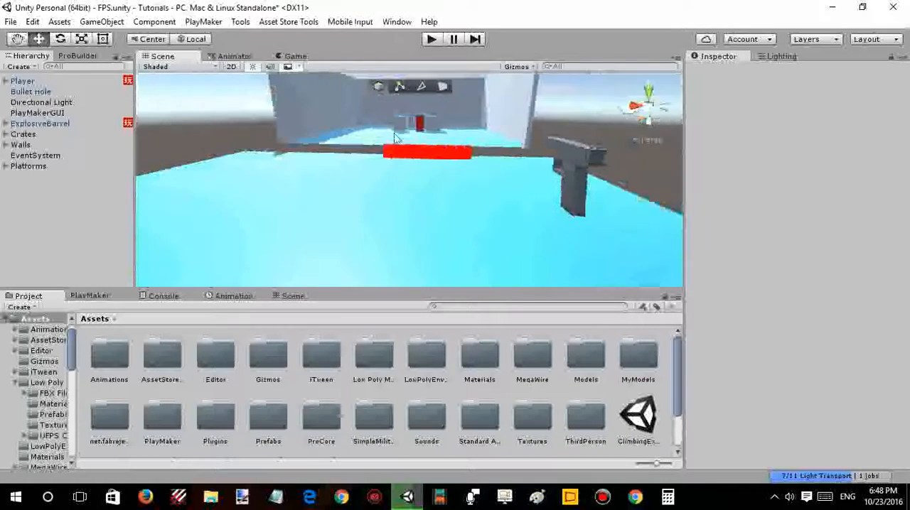
pyautogui.click(294, 56)
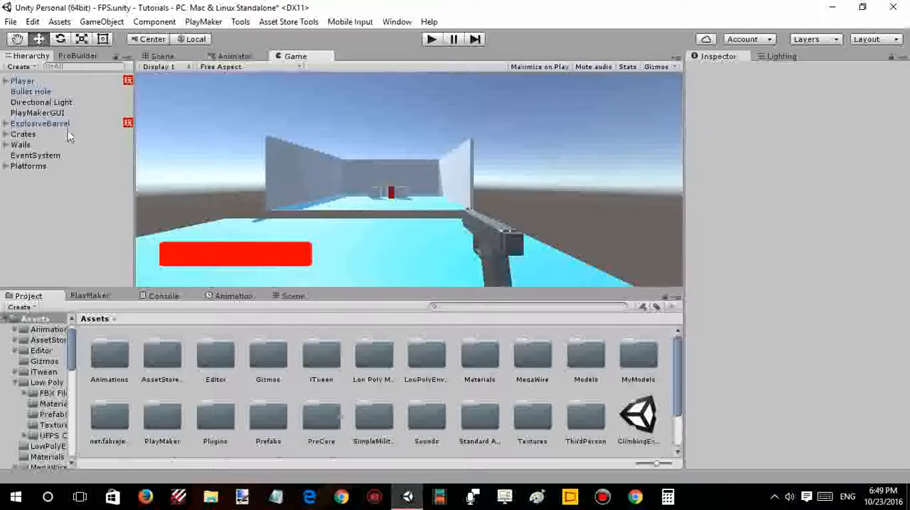
pyautogui.click(6, 81)
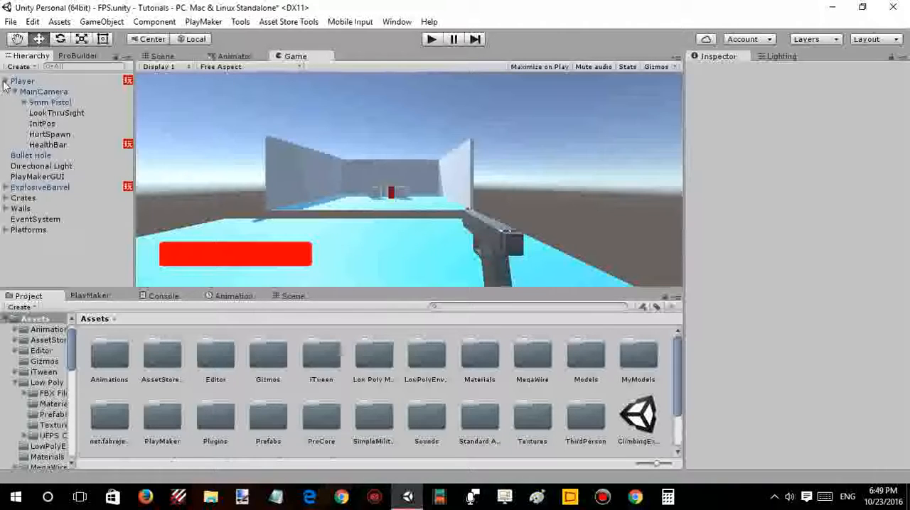
pyautogui.click(5, 81)
# - Add a UI Image on a new canvas at the scene's root level and color it pure red
pyautogui.rightClick(56, 203)
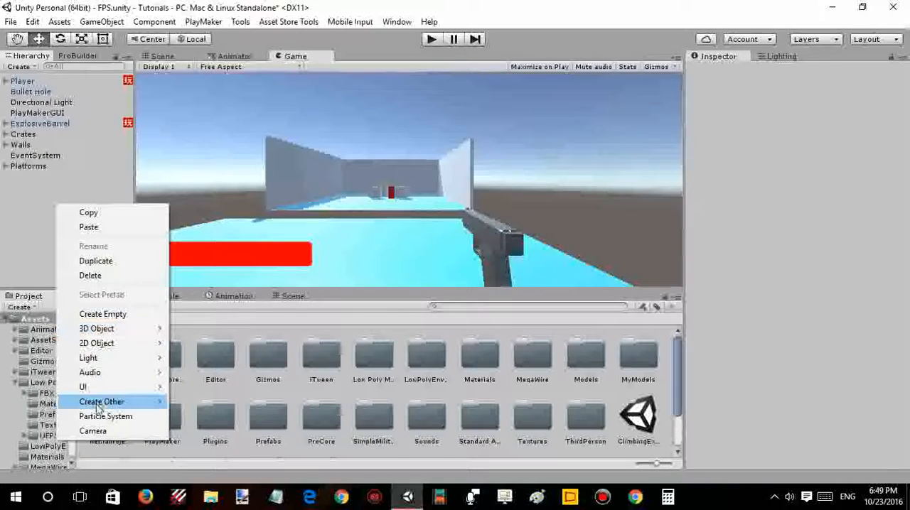
pyautogui.moveTo(89, 387)
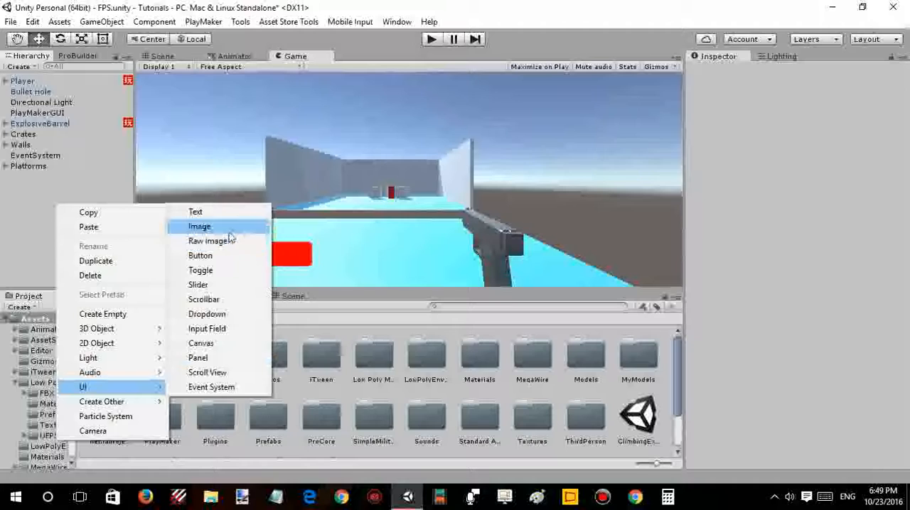
pyautogui.click(228, 229)
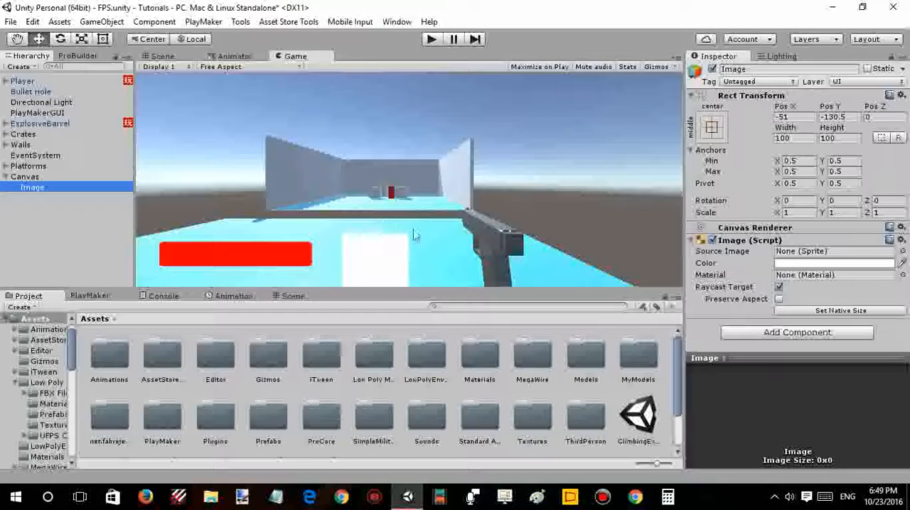
pyautogui.click(818, 263)
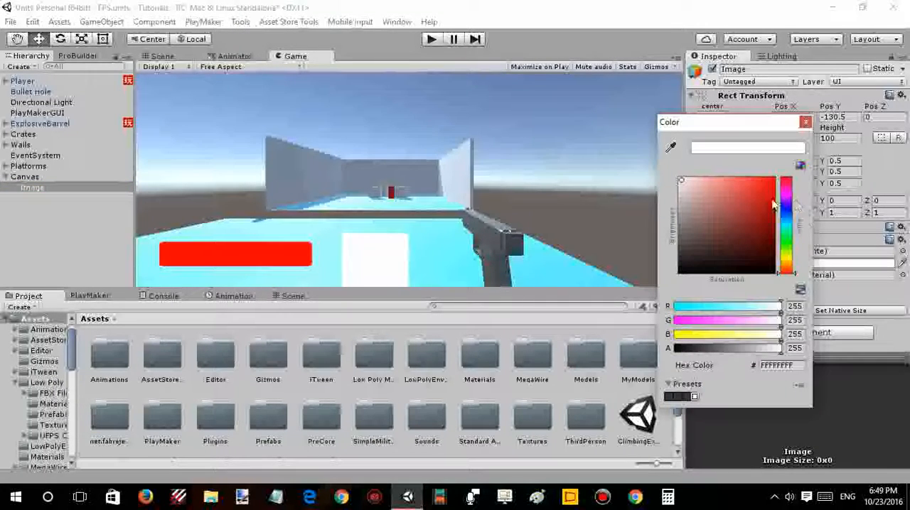
pyautogui.click(774, 179)
pyautogui.click(804, 123)
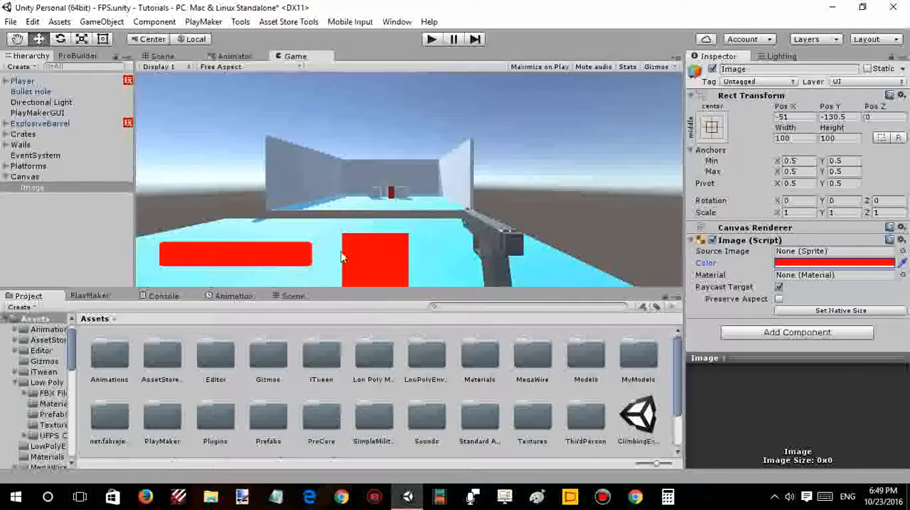
# - Deactivate the HealthBar sprite object under the Player's MainCamera
pyautogui.click(6, 81)
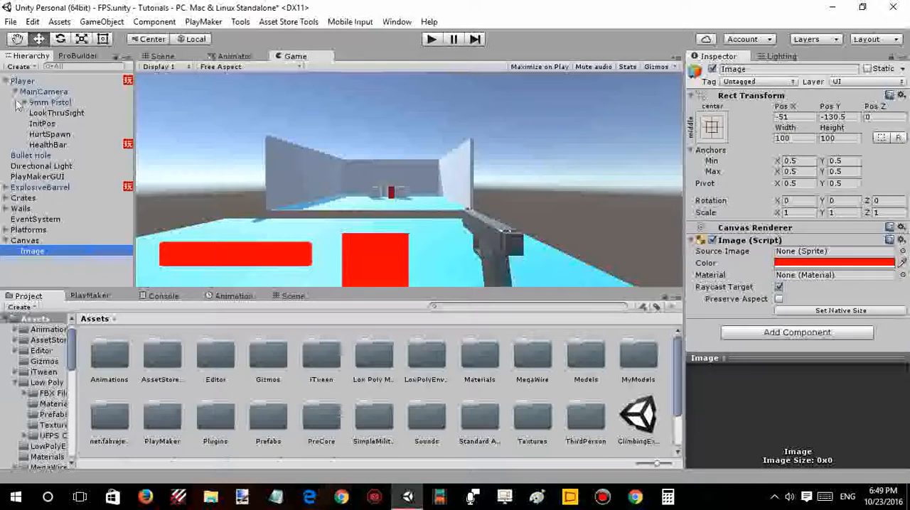
pyautogui.click(54, 145)
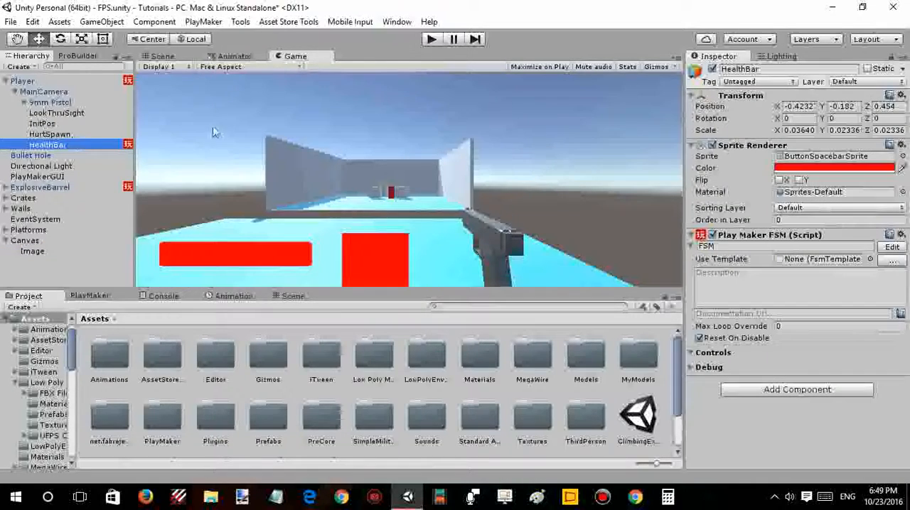
pyautogui.click(712, 69)
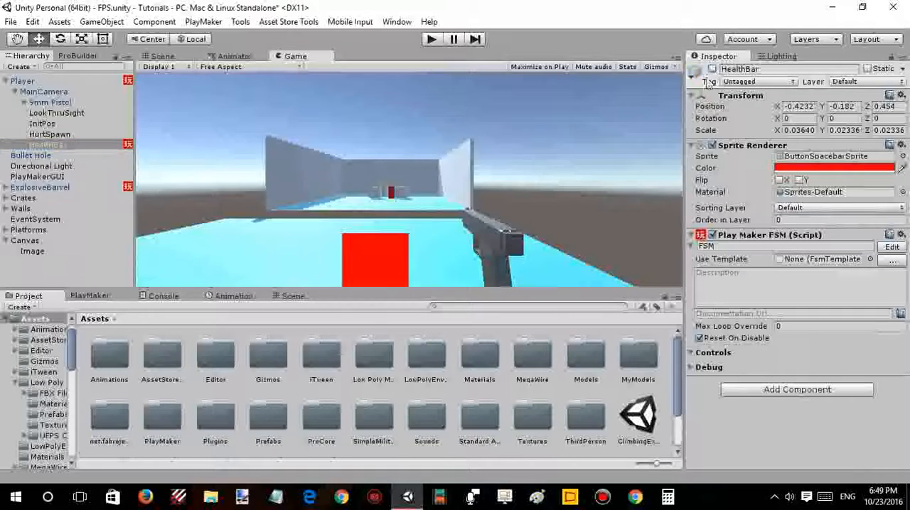
# - Set the height of the canvas Image to 30
pyautogui.click(40, 254)
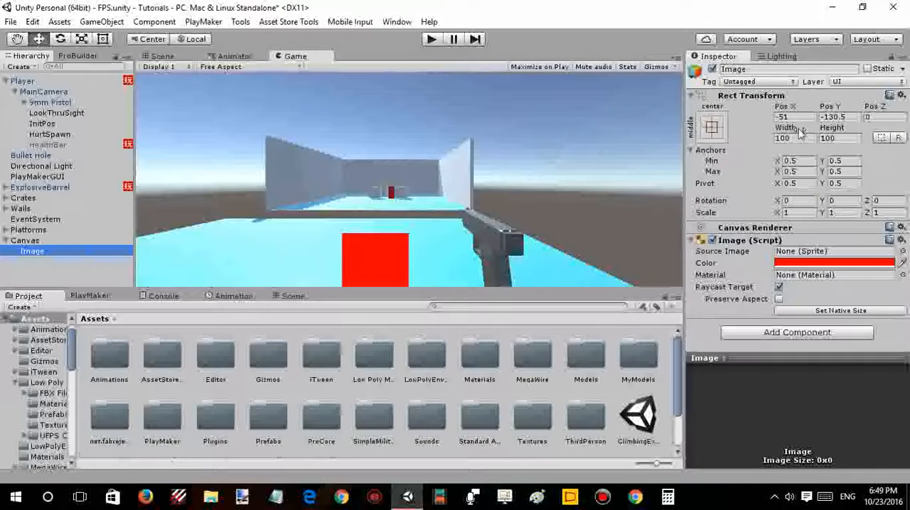
pyautogui.moveTo(837, 131); pyautogui.dragTo(763, 140)
pyautogui.moveTo(845, 139); pyautogui.dragTo(826, 138)
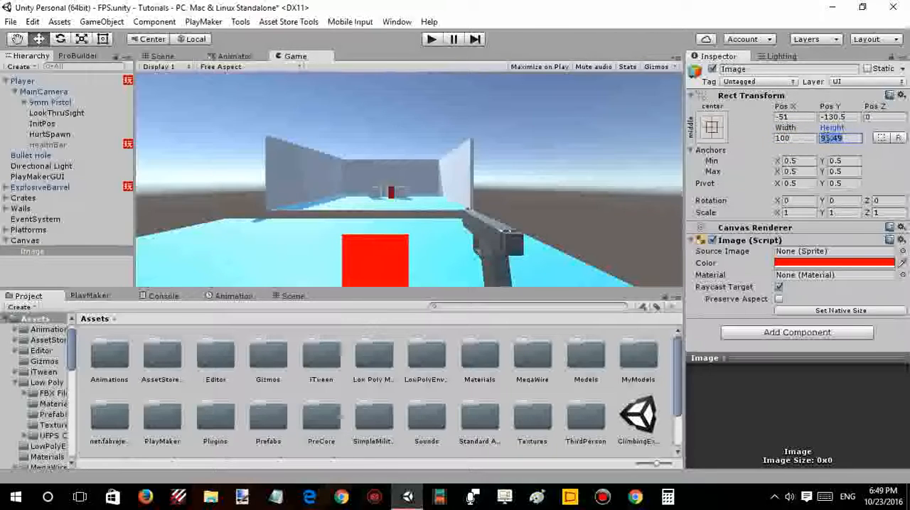
pyautogui.write('50')
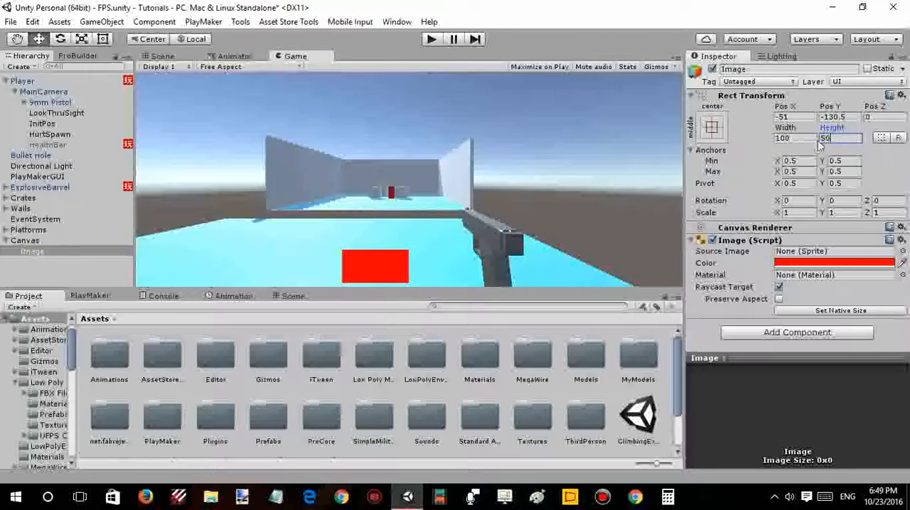
pyautogui.moveTo(851, 137); pyautogui.dragTo(767, 137)
pyautogui.write('30')
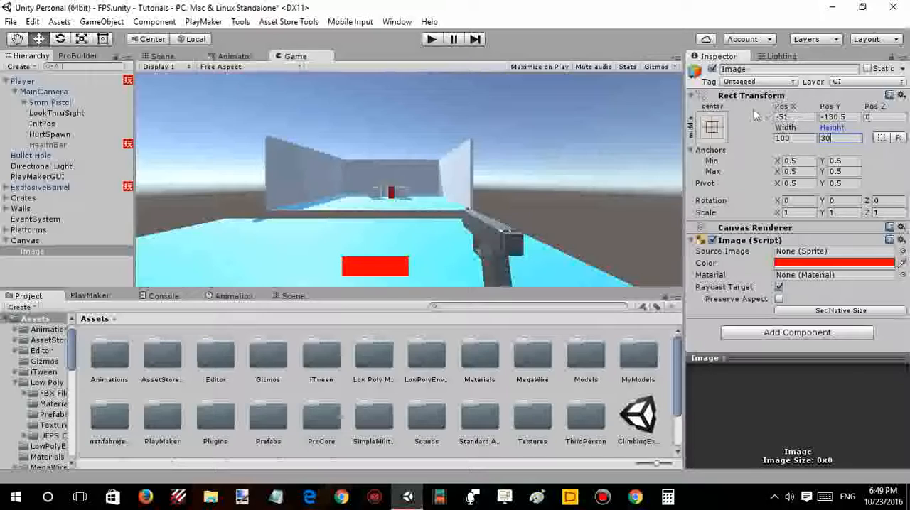
# - Move the red Image toward the left side of the game screen, to a Pos X of about -271
pyautogui.moveTo(787, 110); pyautogui.dragTo(704, 112)
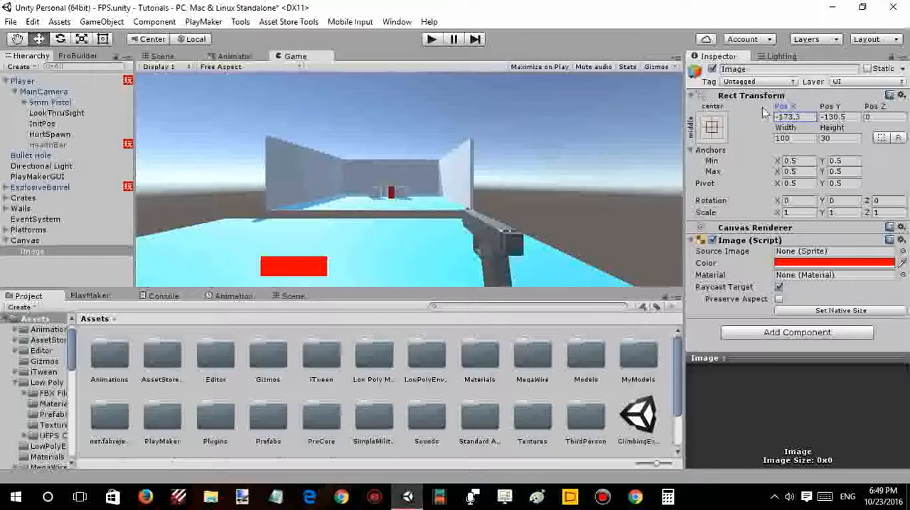
pyautogui.moveTo(764, 112); pyautogui.dragTo(684, 112)
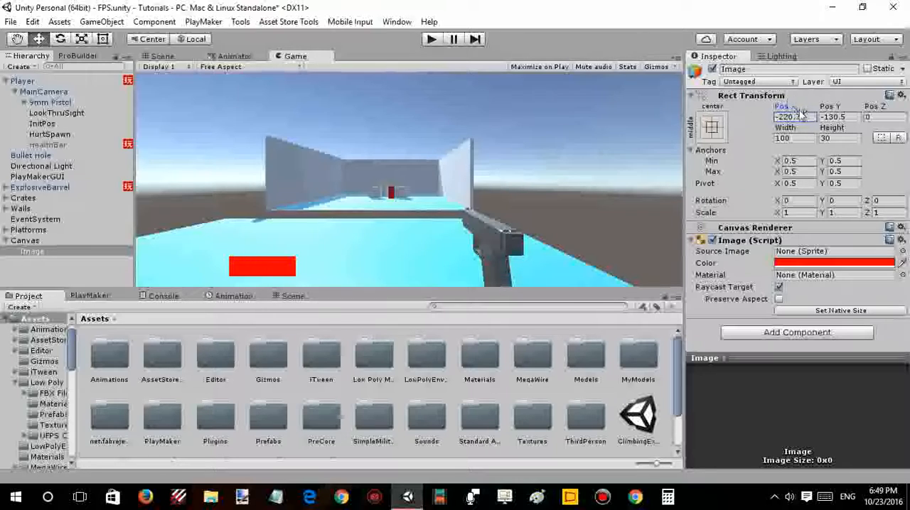
pyautogui.moveTo(782, 105); pyautogui.dragTo(693, 113)
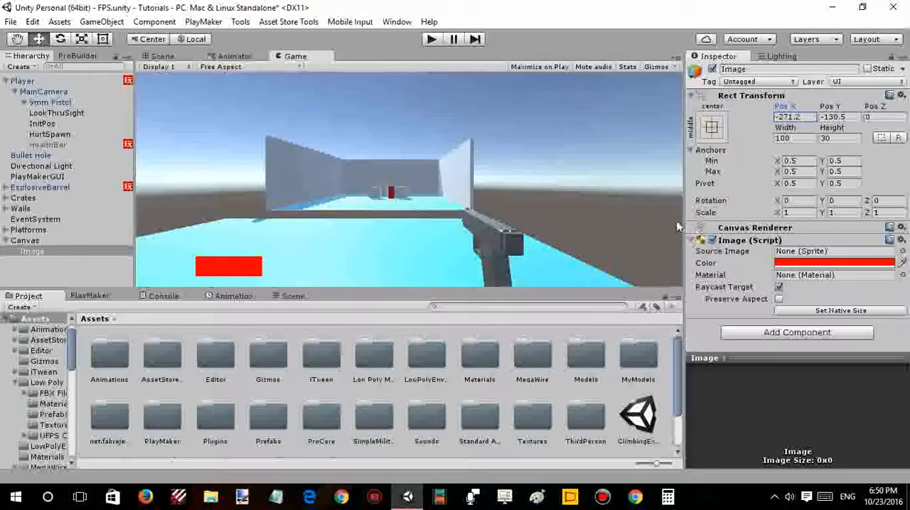
# - Anchor the Image to the middle left of the canvas using the anchor presets
pyautogui.click(712, 128)
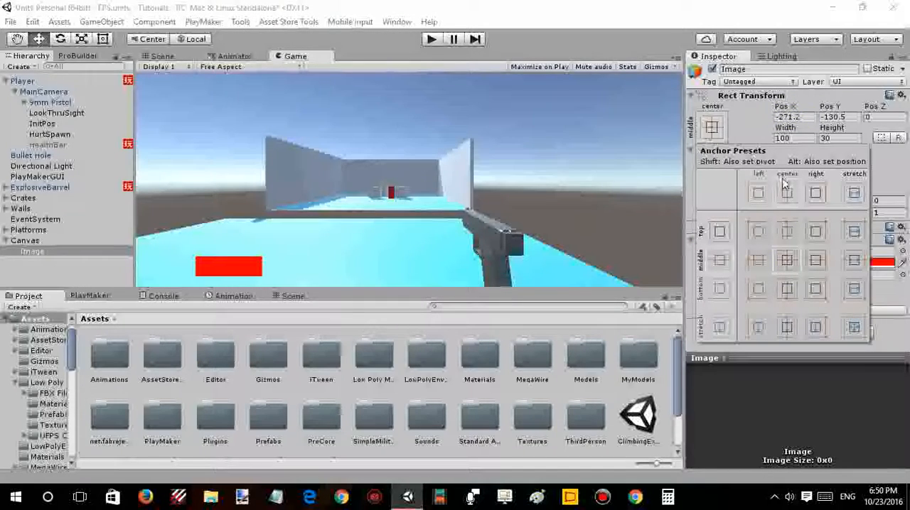
pyautogui.click(759, 194)
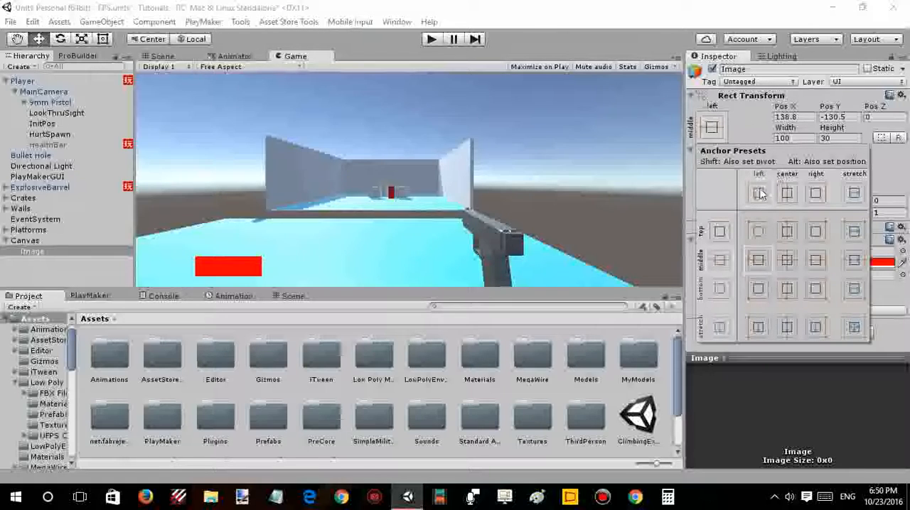
pyautogui.click(751, 120)
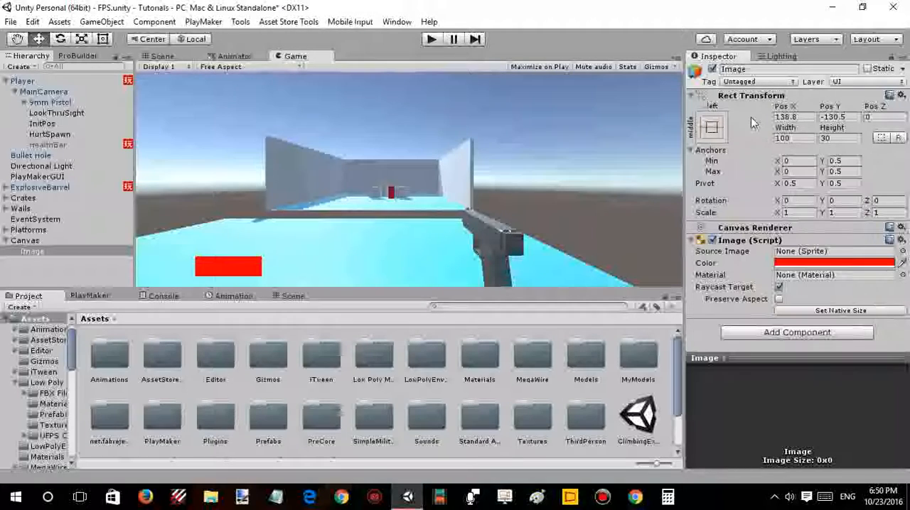
# - Try shrinking the Image's X scale to about 0.28 and undo the change
pyautogui.click(766, 216)
pyautogui.moveTo(780, 213)
pyautogui.mouseDown()
pyautogui.moveTo(759, 213)
pyautogui.moveTo(771, 216)
pyautogui.mouseUp()
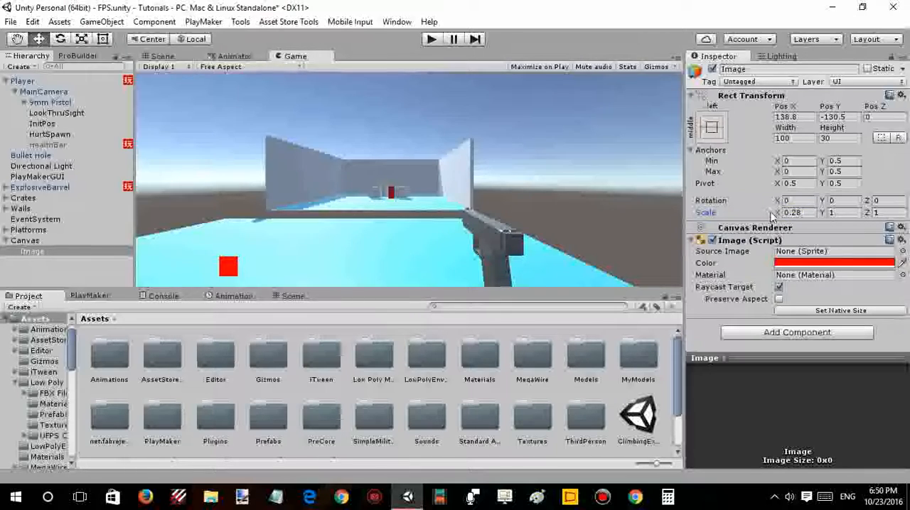
pyautogui.hotkey('ctrl', 'z')
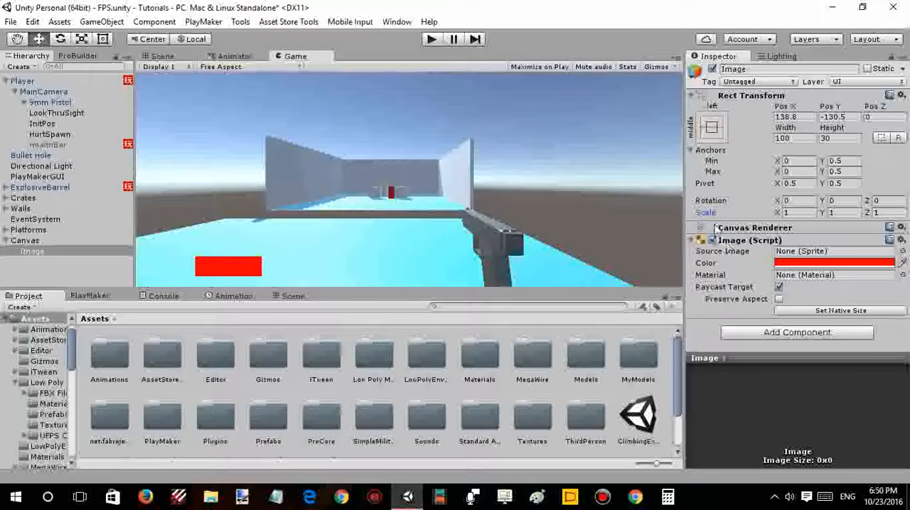
# - Create an empty child object under Image and frame it in the Scene view
pyautogui.rightClick(96, 250)
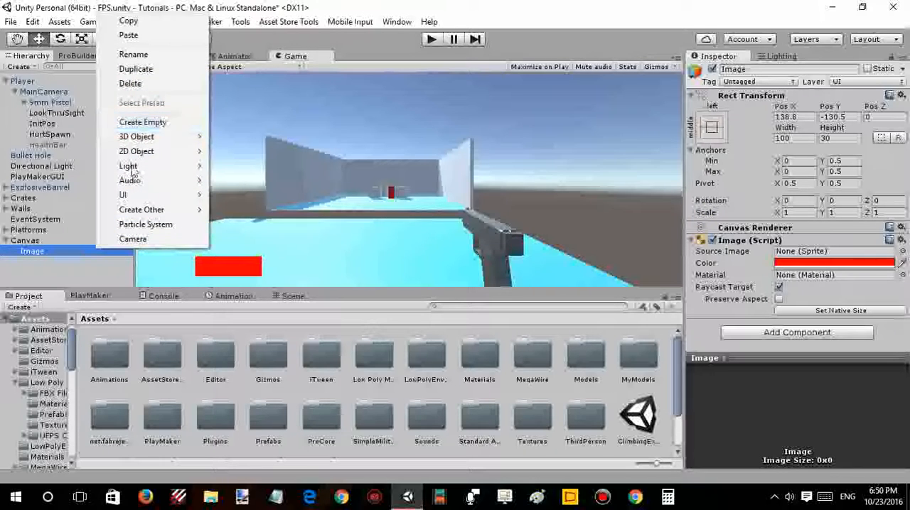
pyautogui.click(162, 122)
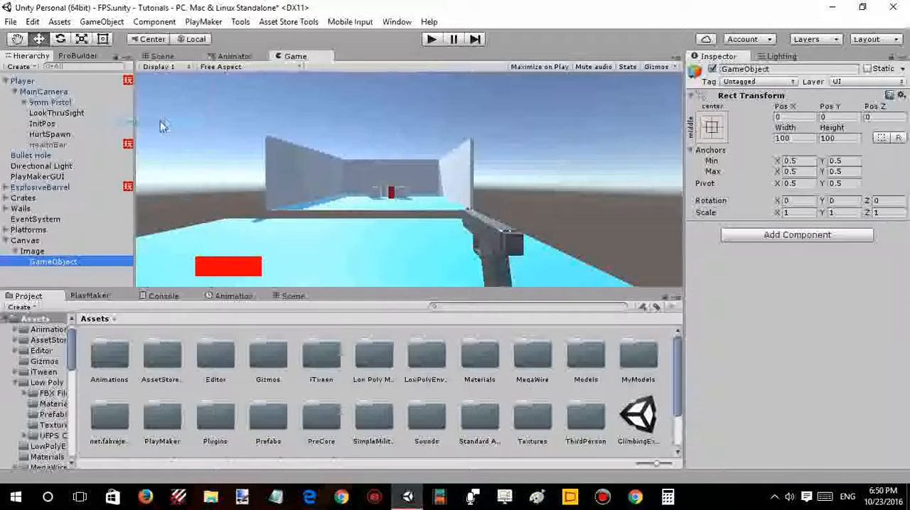
pyautogui.click(170, 54)
pyautogui.moveTo(388, 145); pyautogui.dragTo(346, 165, button='right')
pyautogui.scroll(-3, 346, 164)
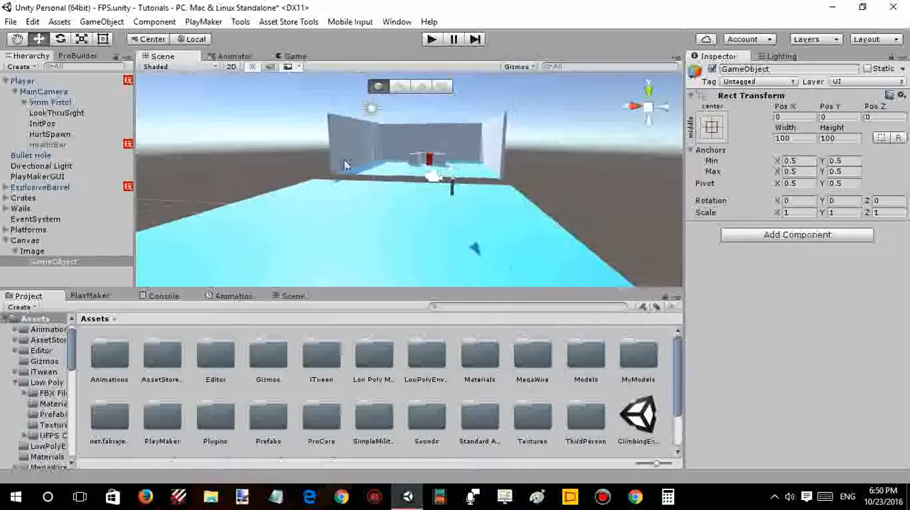
pyautogui.doubleClick(114, 263)
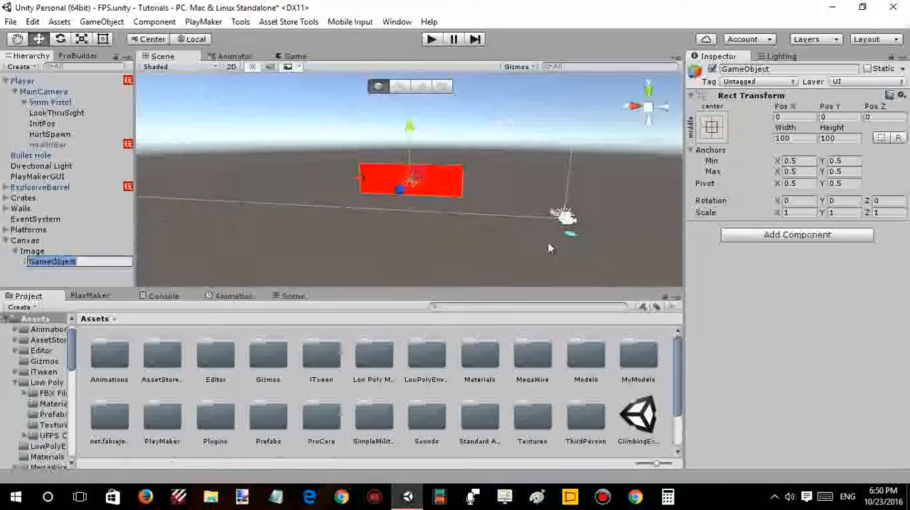
# - Move the empty child object to the left edge of the red Image, at a Pos X of about -50
pyautogui.moveTo(509, 230); pyautogui.dragTo(532, 229, button='right')
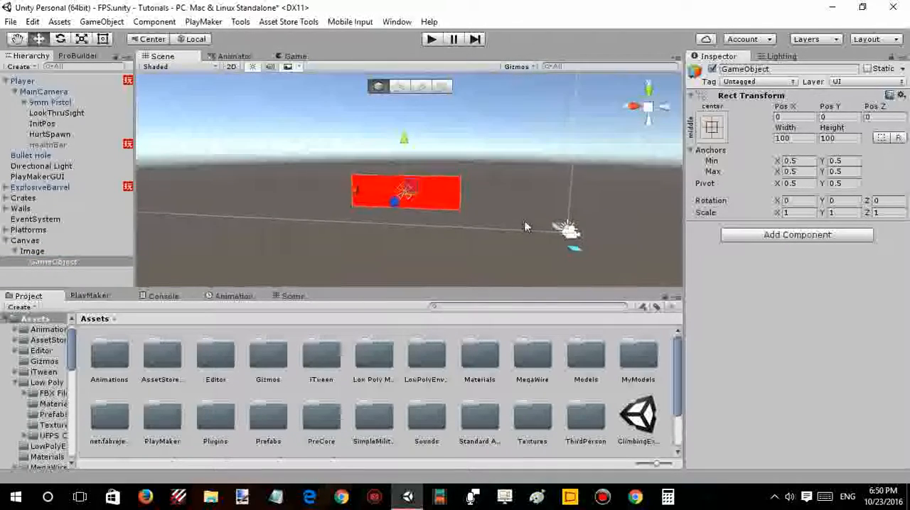
pyautogui.click(115, 251)
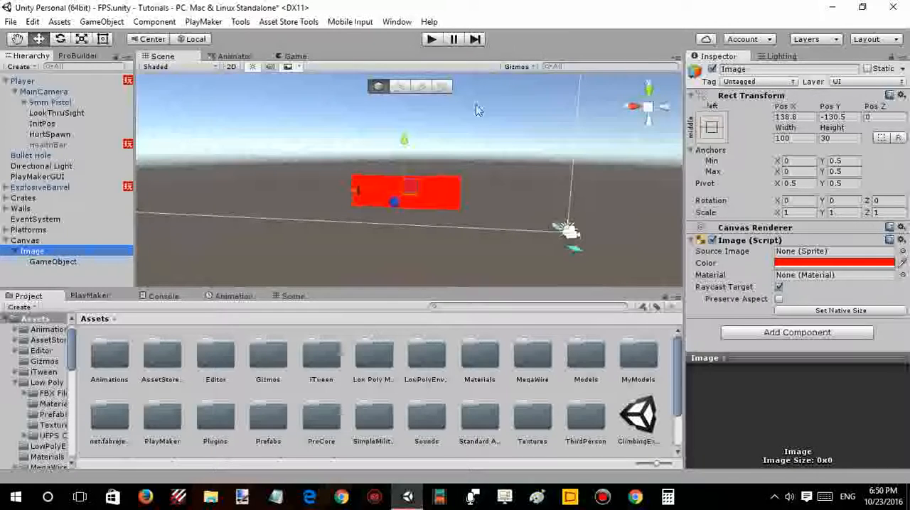
pyautogui.click(52, 262)
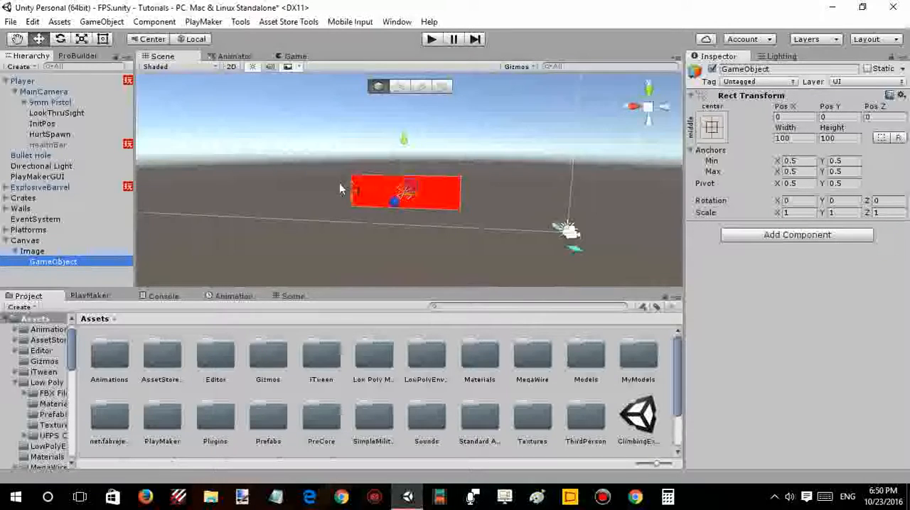
pyautogui.moveTo(350, 189); pyautogui.dragTo(260, 227)
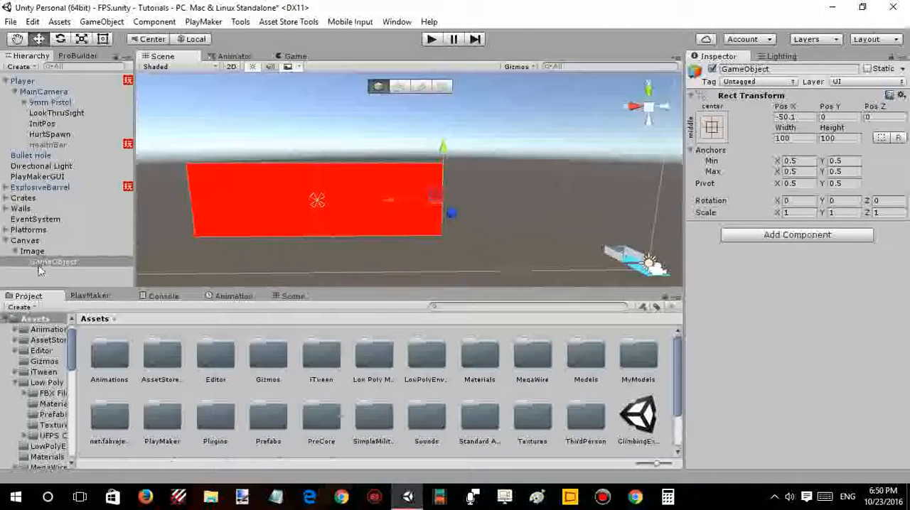
# - Swap the parenting so the empty GameObject sits directly under Canvas and Image becomes its child
pyautogui.moveTo(54, 252)
pyautogui.mouseDown()
pyautogui.moveTo(62, 242)
pyautogui.moveTo(61, 253)
pyautogui.moveTo(49, 243)
pyautogui.moveTo(53, 258)
pyautogui.moveTo(63, 252)
pyautogui.mouseUp()
pyautogui.click(59, 245)
pyautogui.click(47, 262)
pyautogui.click(63, 252)
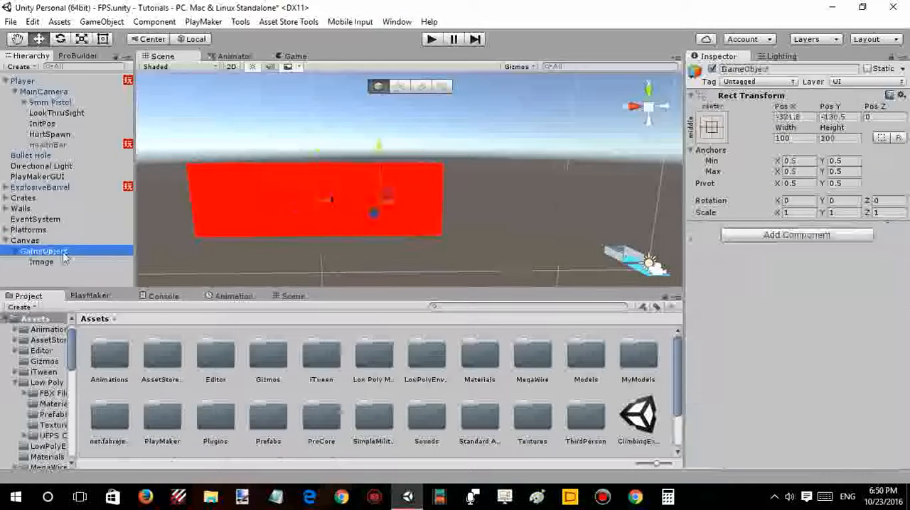
# - Shrink the Image's parent GameObject to an X scale of about 0.75 and display the Game view
pyautogui.moveTo(409, 197); pyautogui.dragTo(396, 205, button='right')
pyautogui.press('r')
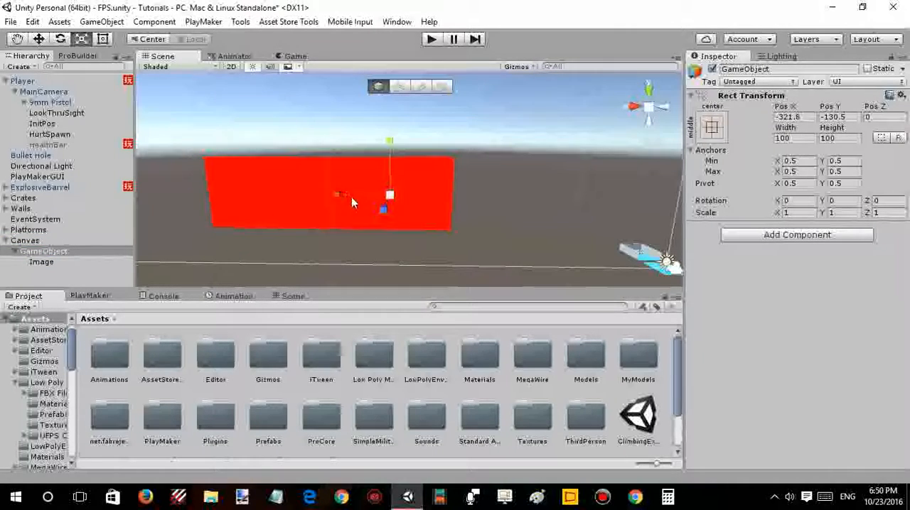
pyautogui.moveTo(337, 201); pyautogui.dragTo(354, 191)
pyautogui.click(296, 56)
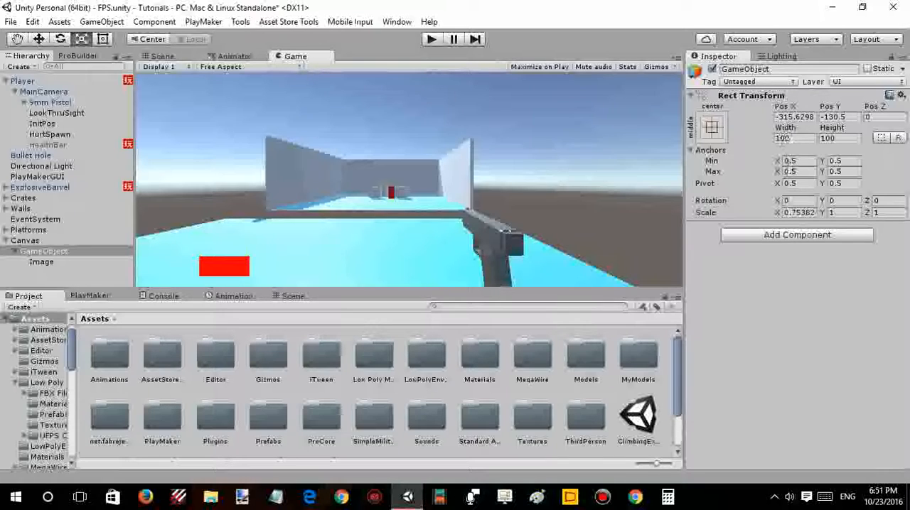
# - Try stretching the parent GameObject's X scale to about 2.14 and set it to 1.5
pyautogui.moveTo(776, 214); pyautogui.dragTo(804, 213)
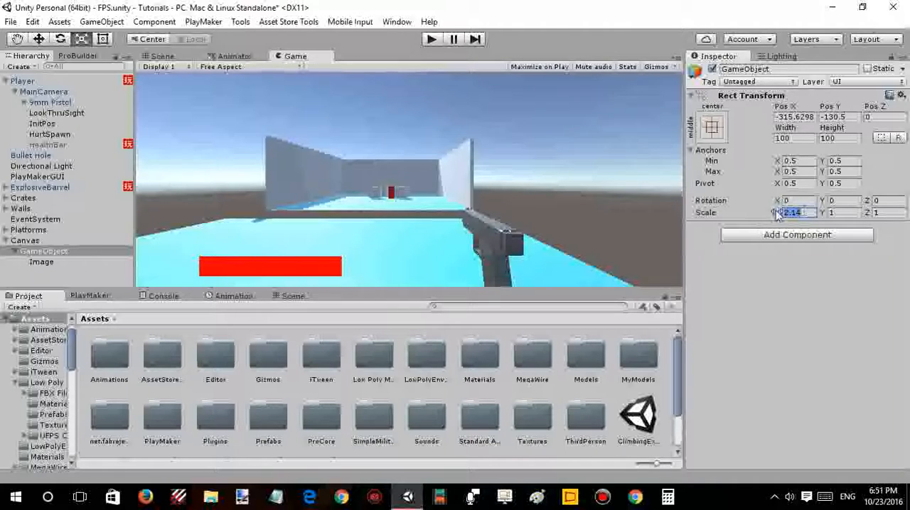
pyautogui.write('1')
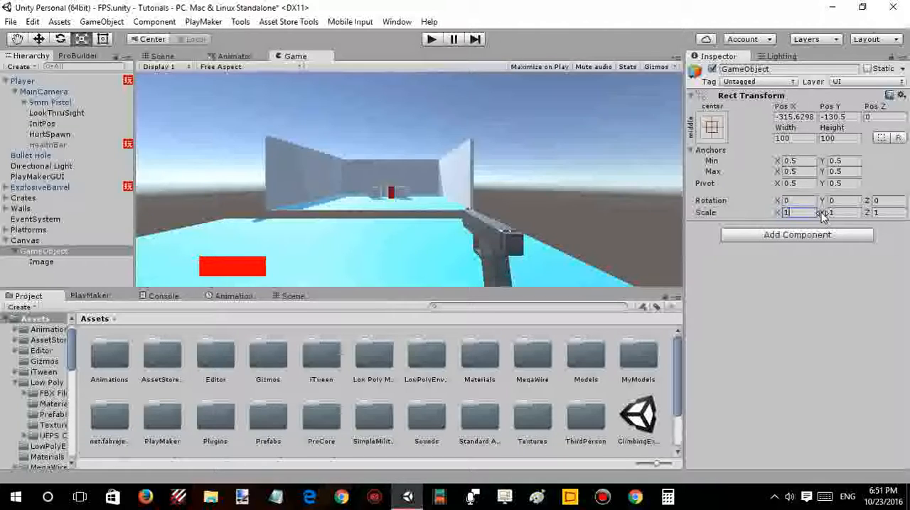
pyautogui.write('.5')
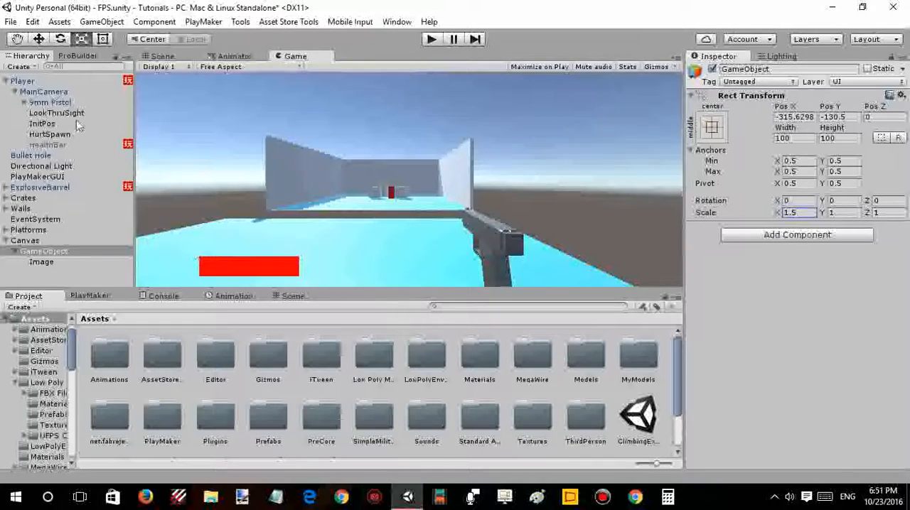
# - Open the old HealthBar's FSM in the PlayMaker editor and check its local and global variables
pyautogui.click(77, 146)
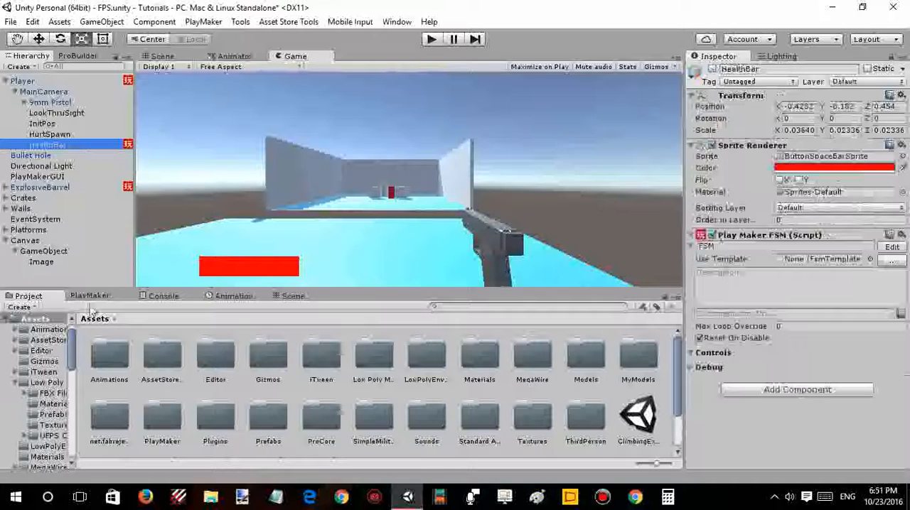
pyautogui.click(91, 296)
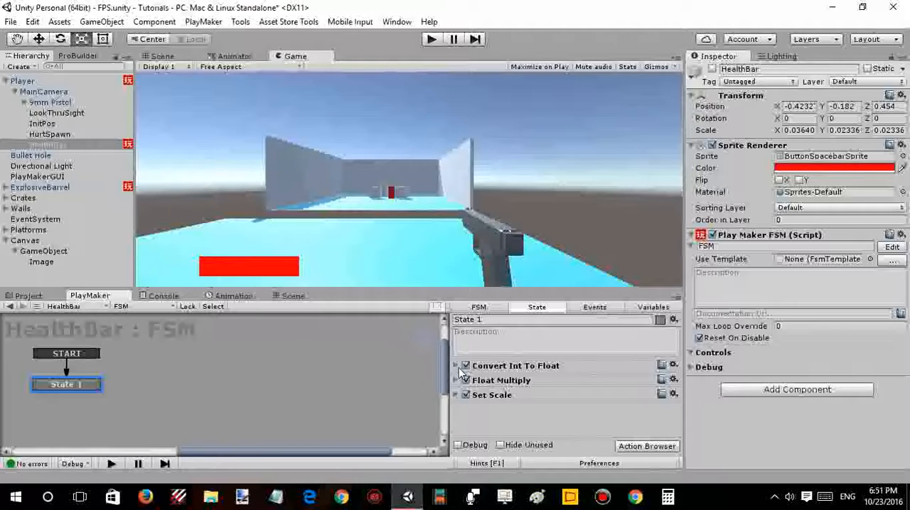
pyautogui.click(652, 307)
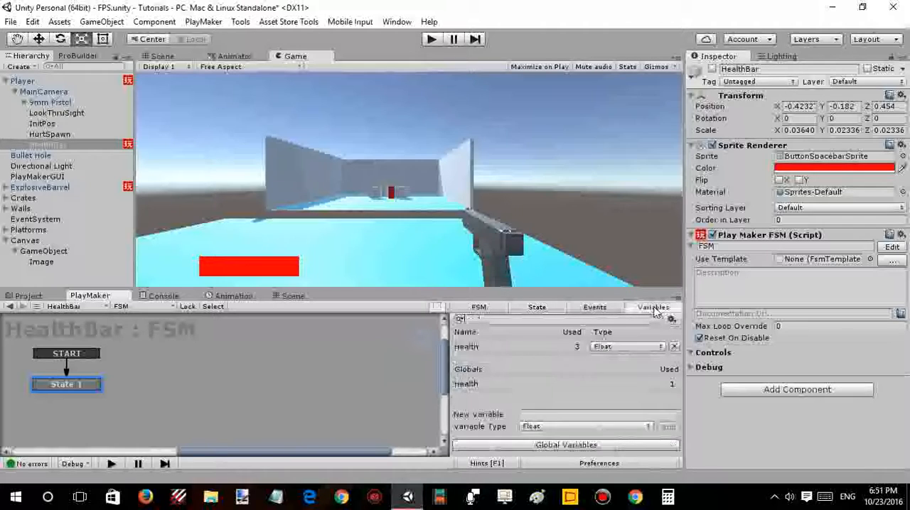
pyautogui.click(481, 387)
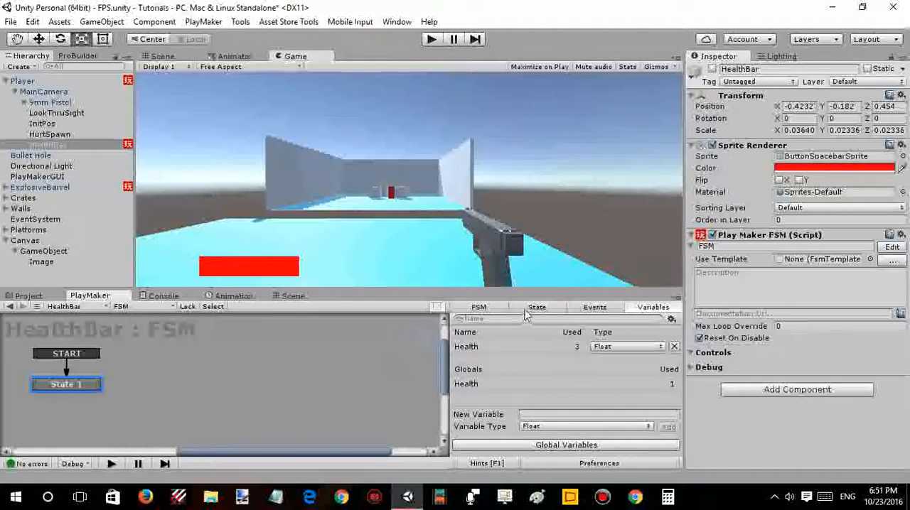
# - Review State 1 of the HealthBar FSM, examining the settings of its Convert Int To Float and Set Scale actions
pyautogui.click(529, 312)
pyautogui.click(456, 366)
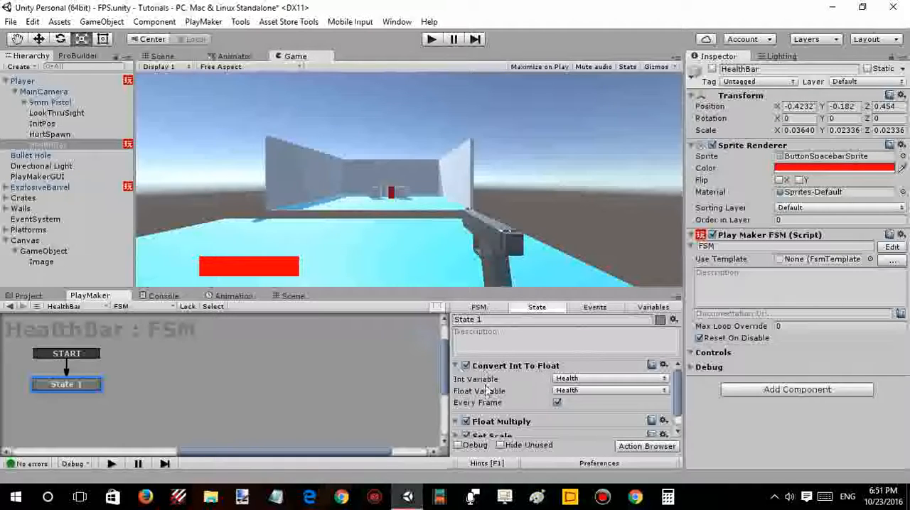
pyautogui.scroll(-1, 506, 373)
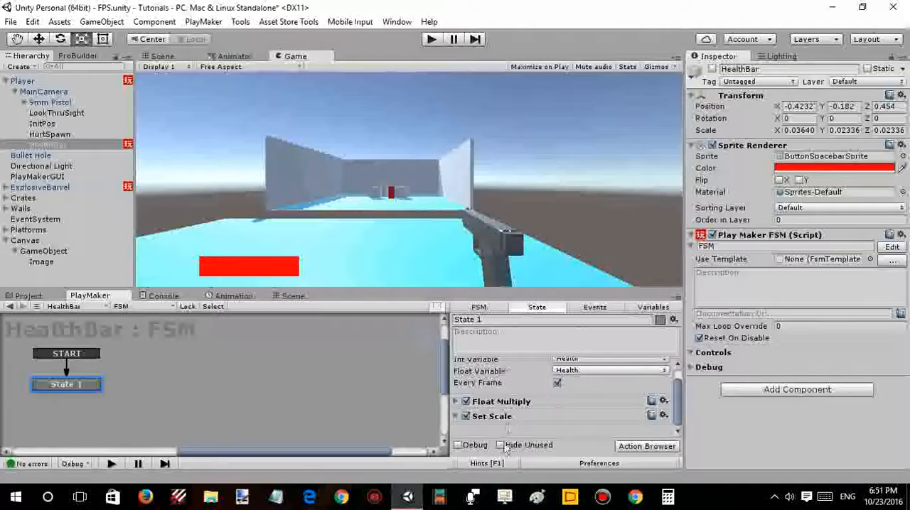
pyautogui.click(457, 417)
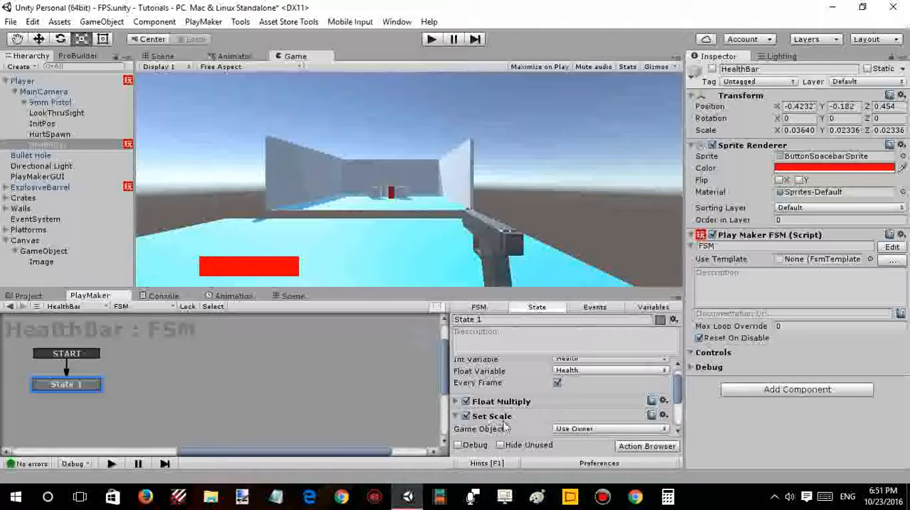
pyautogui.scroll(-3, 491, 416)
pyautogui.scroll(3, 500, 404)
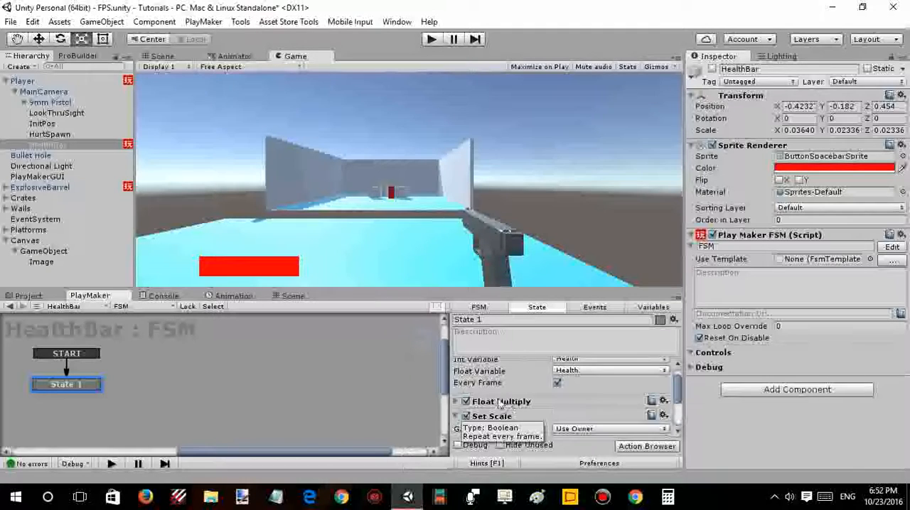
pyautogui.scroll(1, 491, 398)
pyautogui.click(458, 366)
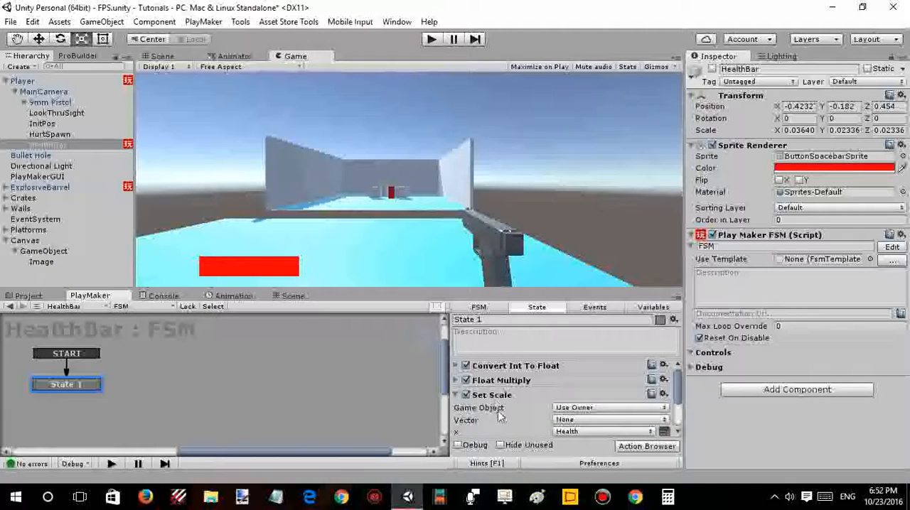
# - Copy the FSM from the old HealthBar and paste it onto the GameObject under Canvas
pyautogui.rightClick(195, 346)
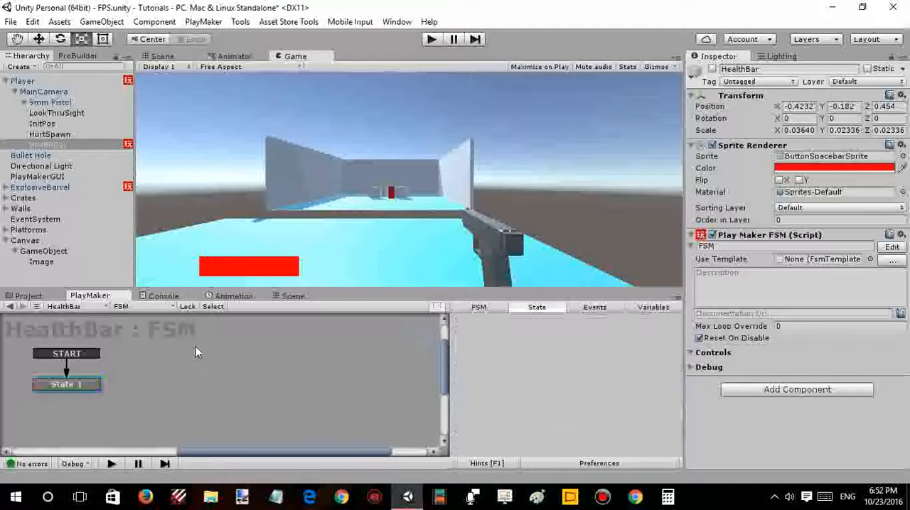
pyautogui.click(217, 250)
pyautogui.click(158, 307)
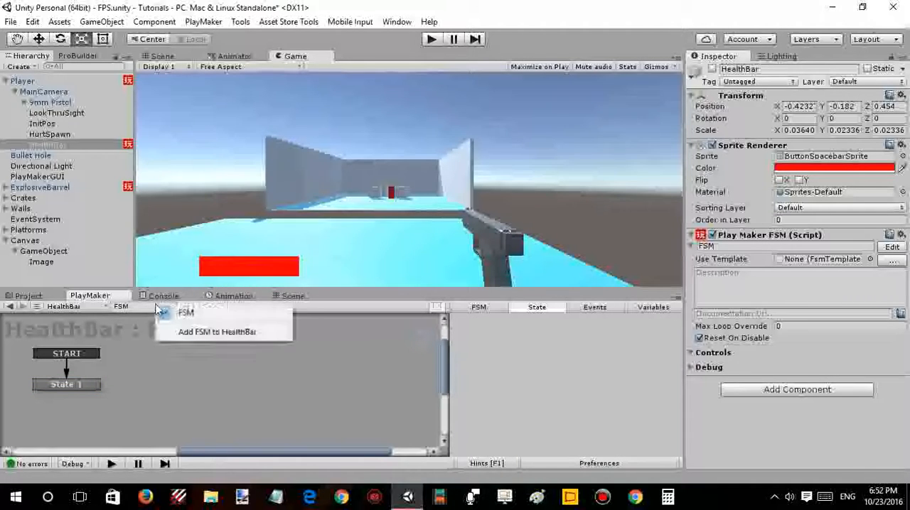
pyautogui.click(71, 252)
pyautogui.rightClick(83, 347)
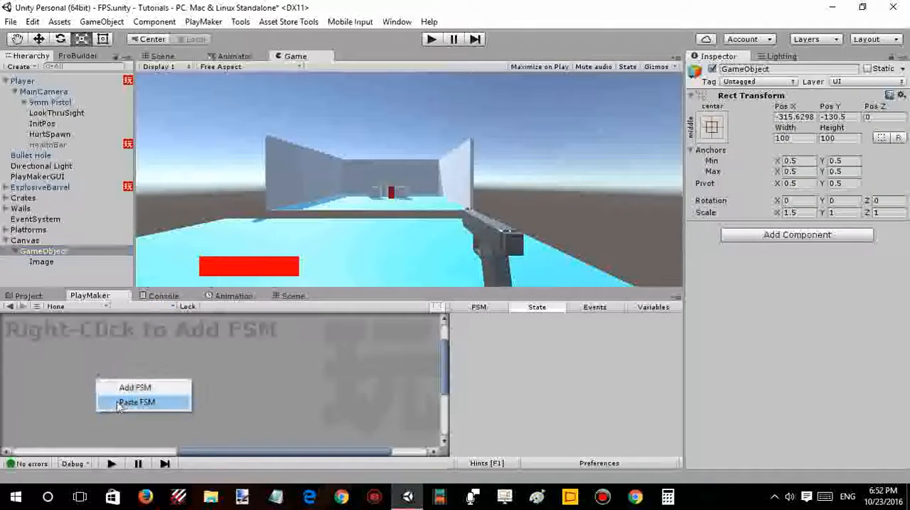
pyautogui.click(156, 402)
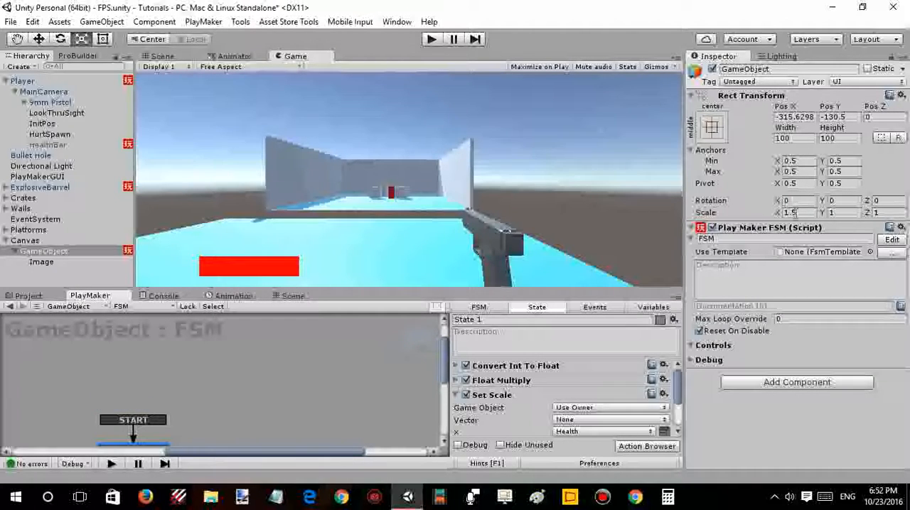
# - Set the X scale of the Image's parent GameObject to 1 and save the scene
pyautogui.click(791, 213)
pyautogui.write('1')
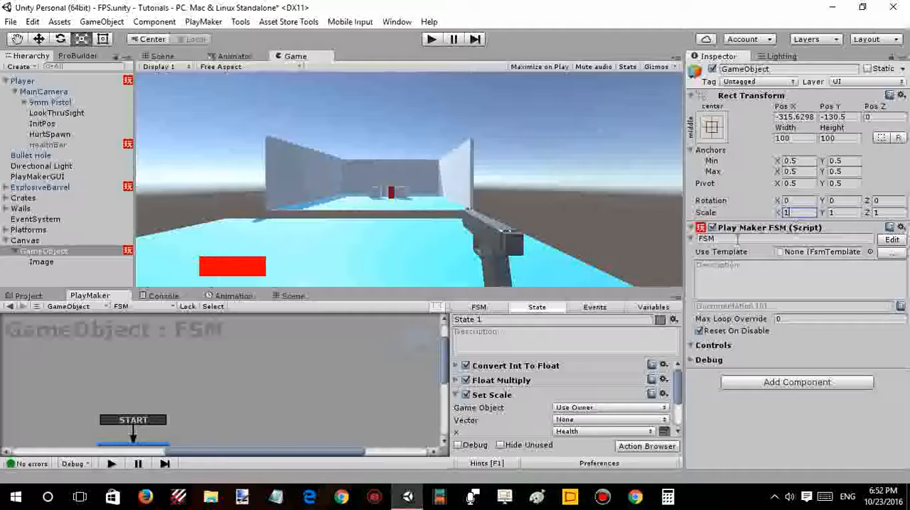
pyautogui.click(376, 361)
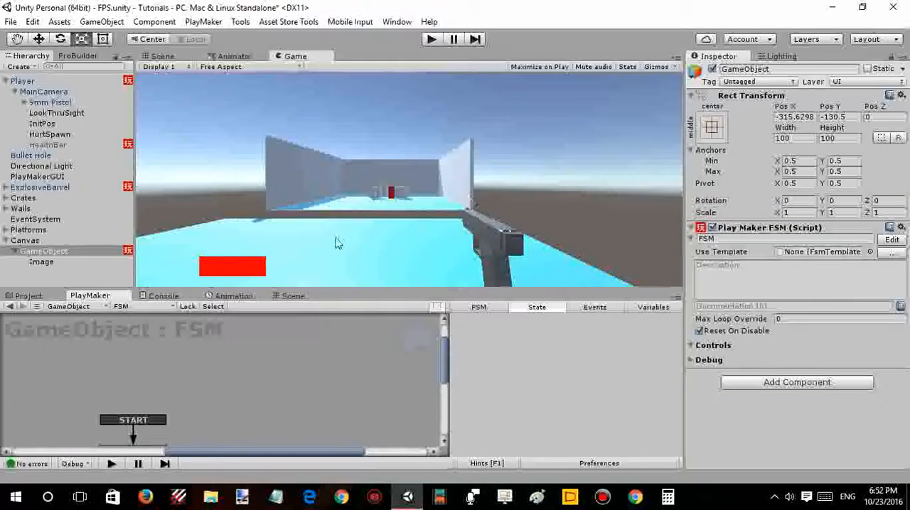
pyautogui.moveTo(445, 340); pyautogui.dragTo(447, 326)
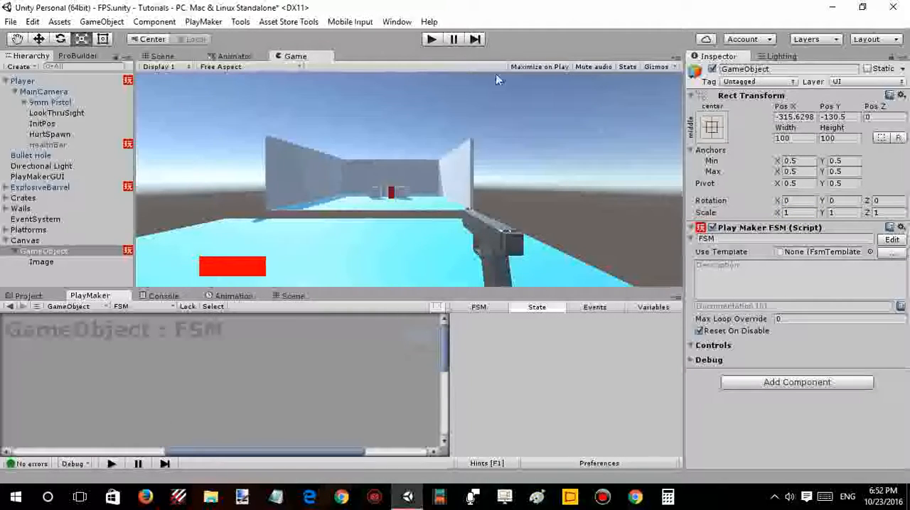
pyautogui.click(431, 41)
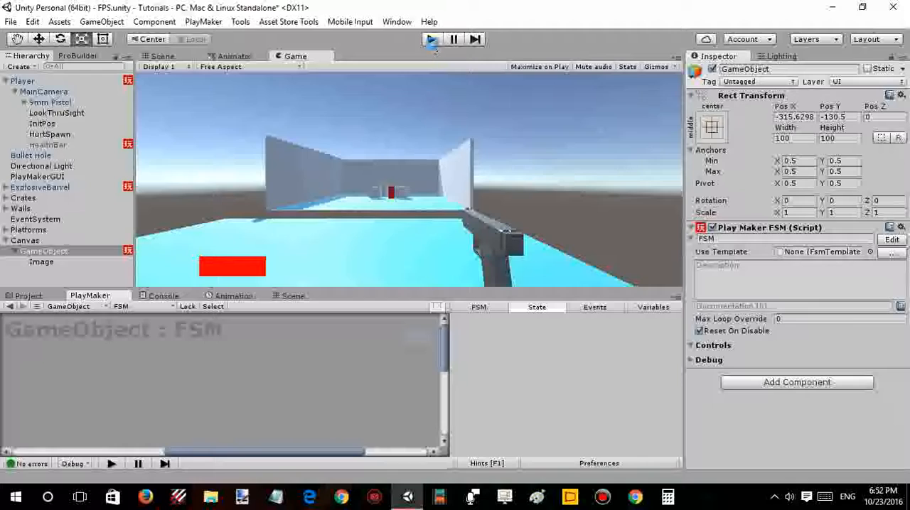
# - Rename the Image's parent GameObject under Canvas as Health
pyautogui.click(50, 260)
pyautogui.click(50, 252)
pyautogui.click(47, 252)
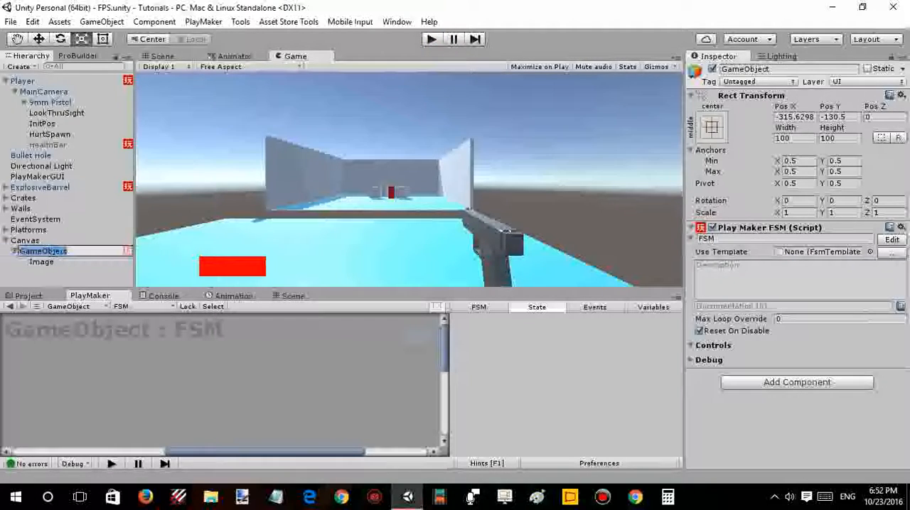
pyautogui.write('Health')
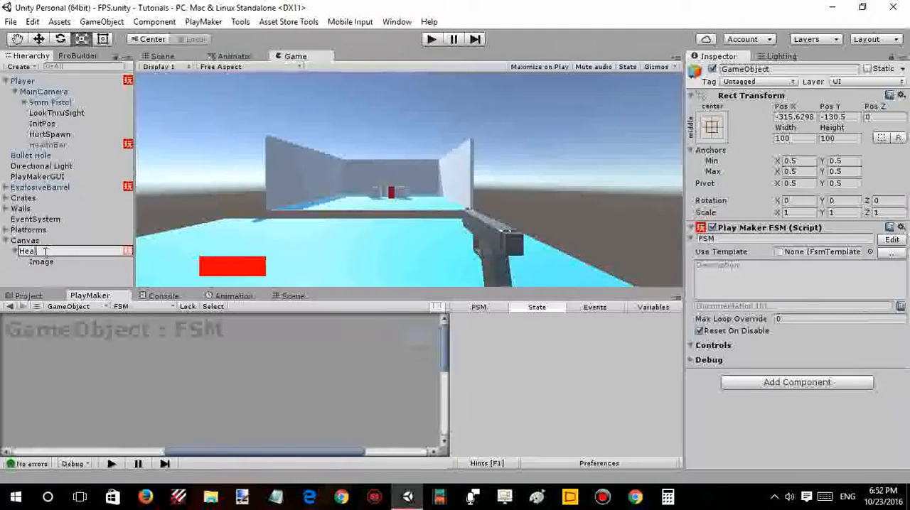
pyautogui.click(36, 281)
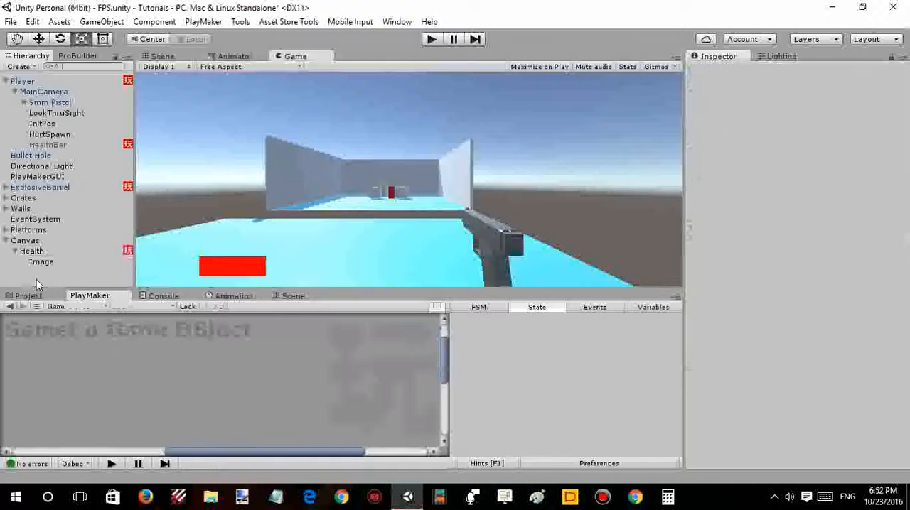
# - Play-test the scene and inspect the Health object's running FSM and the value of the global Health variable
pyautogui.click(439, 40)
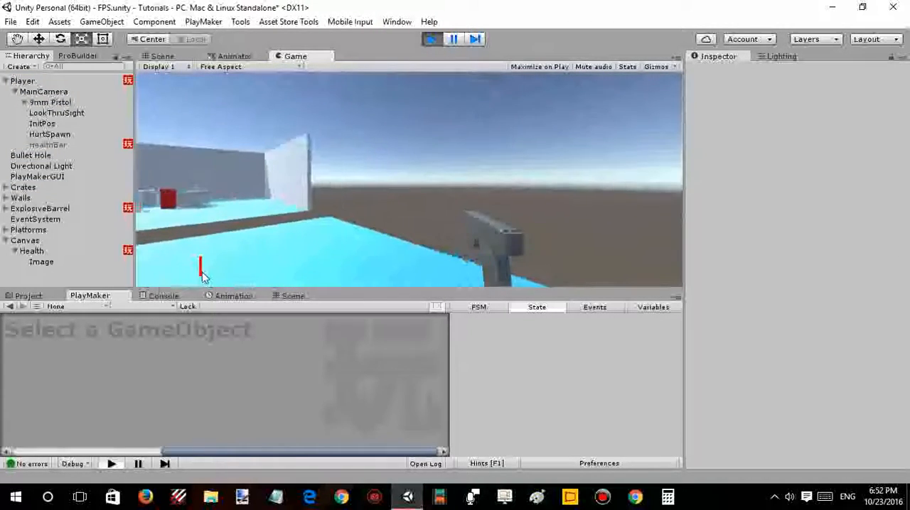
pyautogui.click(51, 252)
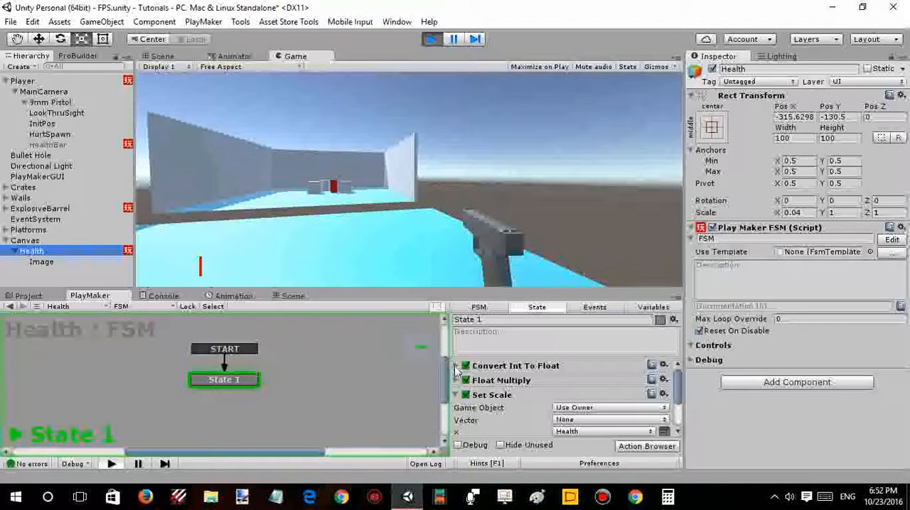
pyautogui.click(639, 310)
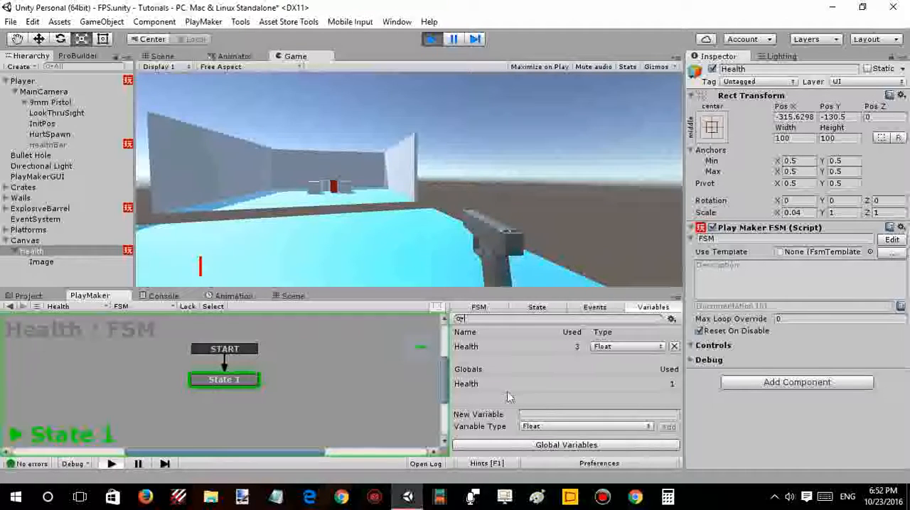
pyautogui.click(519, 444)
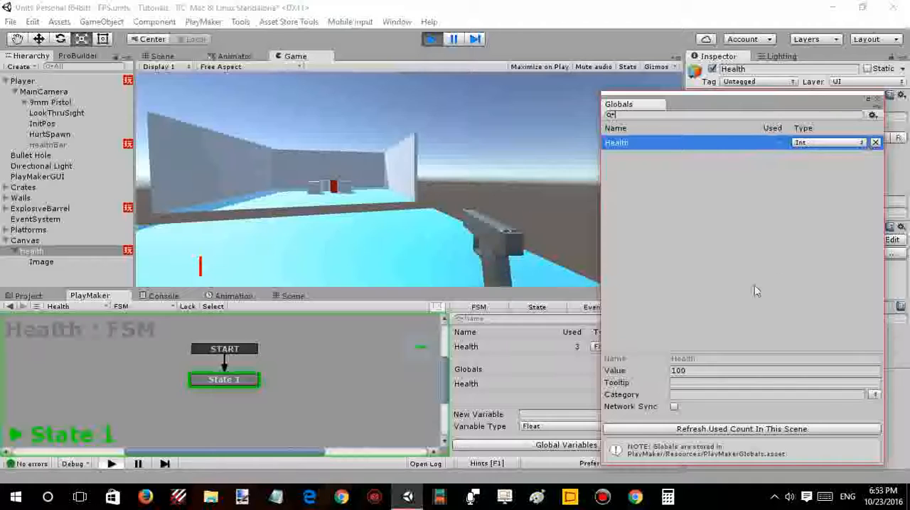
pyautogui.click(878, 99)
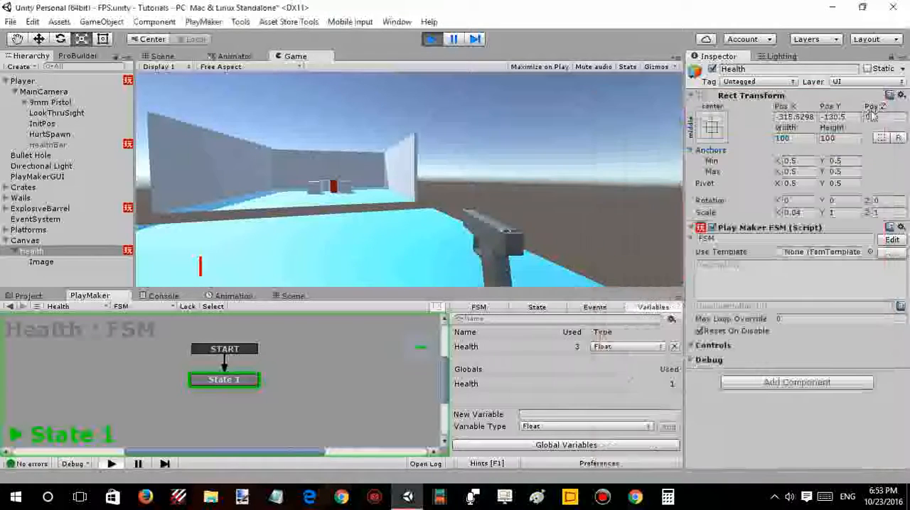
# - Examine which variables the Convert Int To Float action in the Health FSM's State 1 uses
pyautogui.click(531, 308)
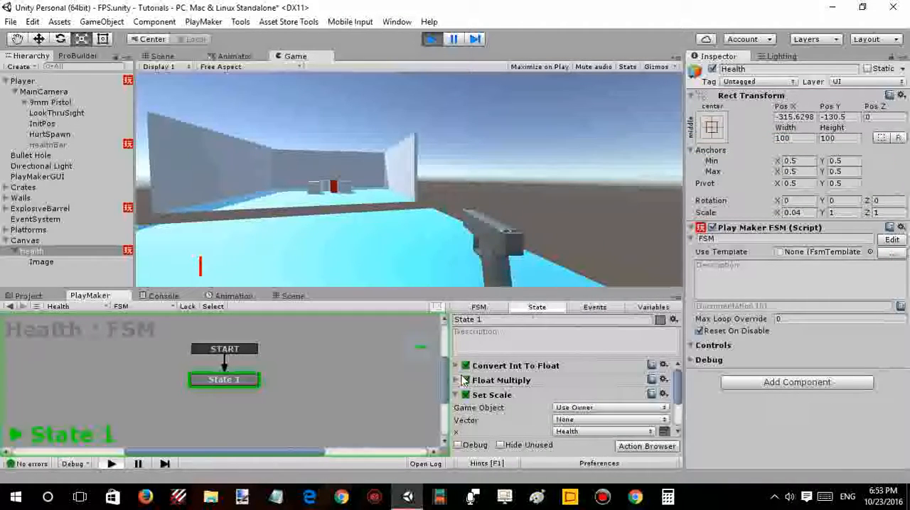
pyautogui.click(457, 366)
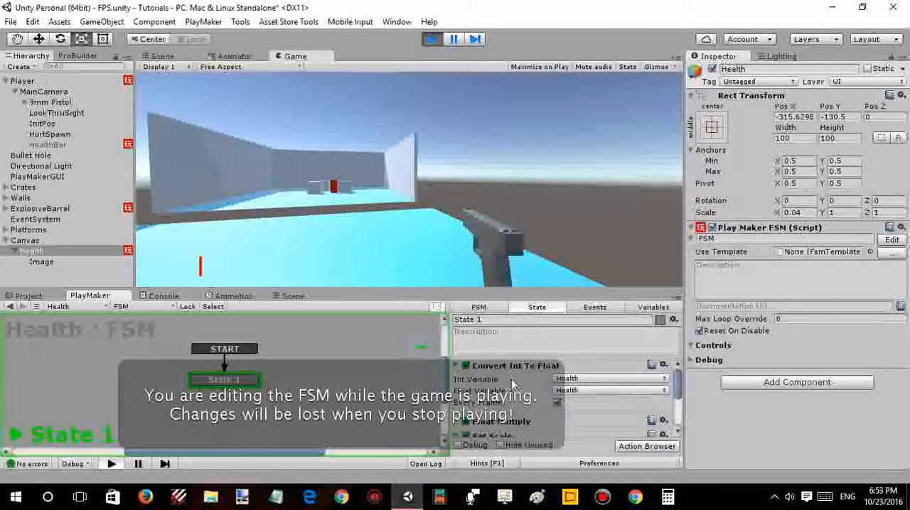
pyautogui.click(569, 378)
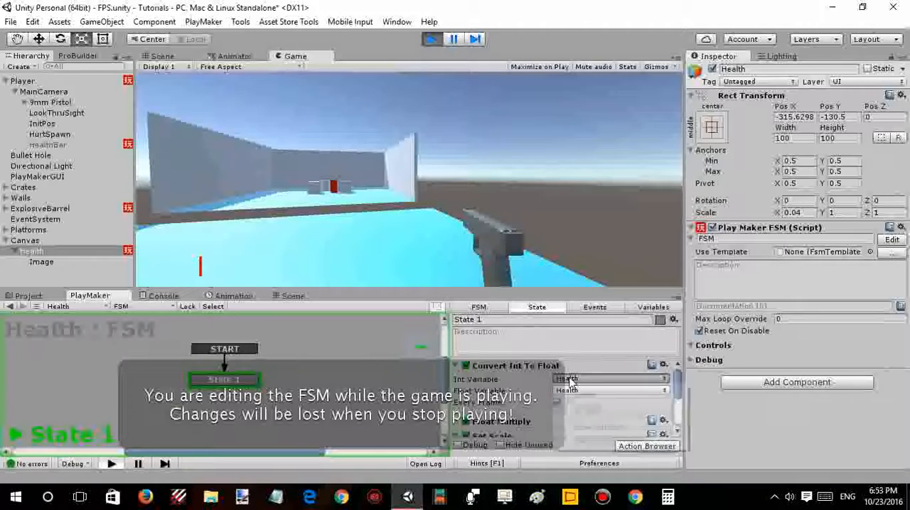
pyautogui.moveTo(604, 407)
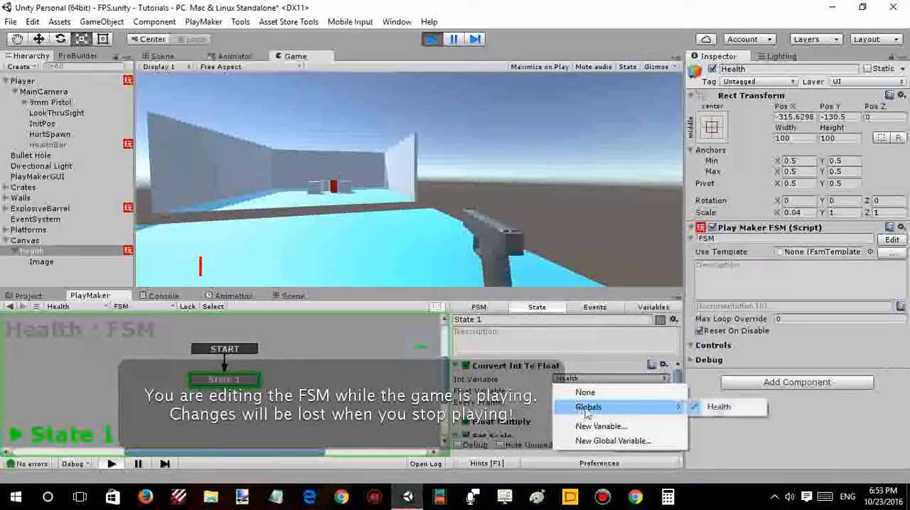
pyautogui.click(496, 397)
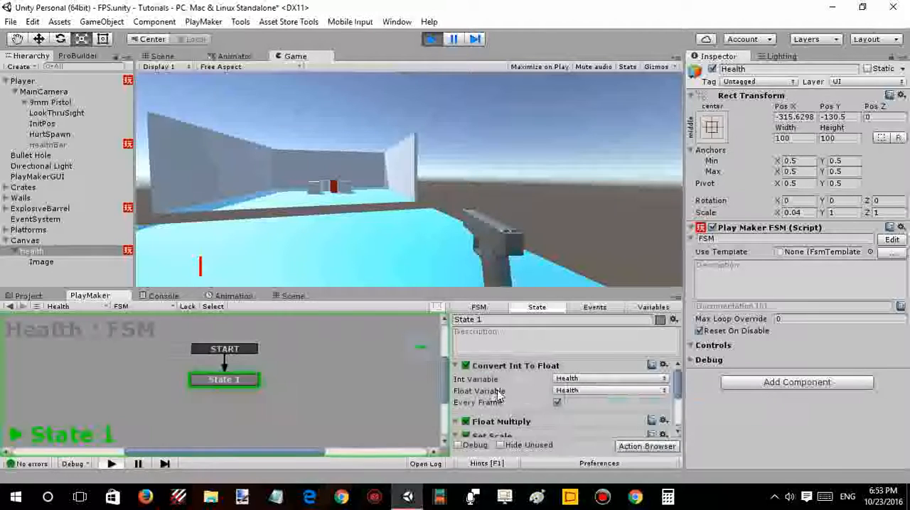
pyautogui.click(456, 367)
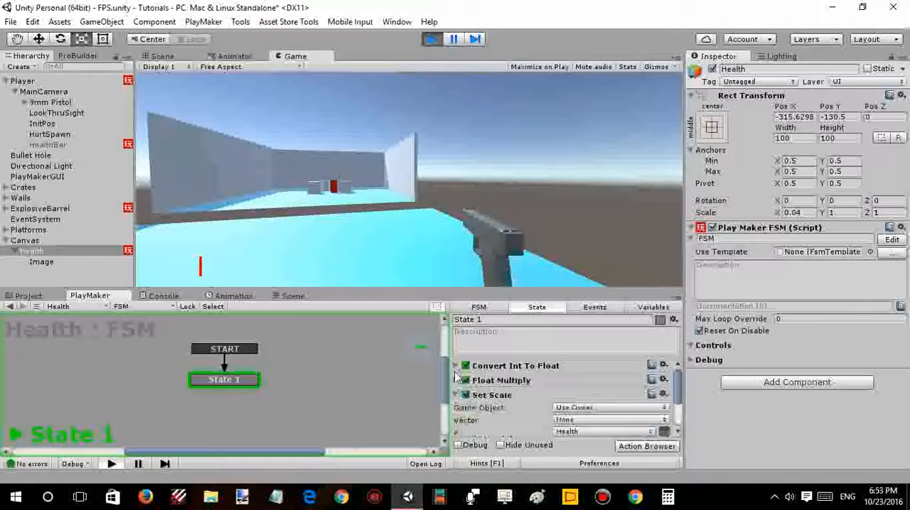
# - Try Multiply By values of 0.5 and 0.01 in the Float Multiply action while the game runs, checking the bar's length before stopping play
pyautogui.click(456, 381)
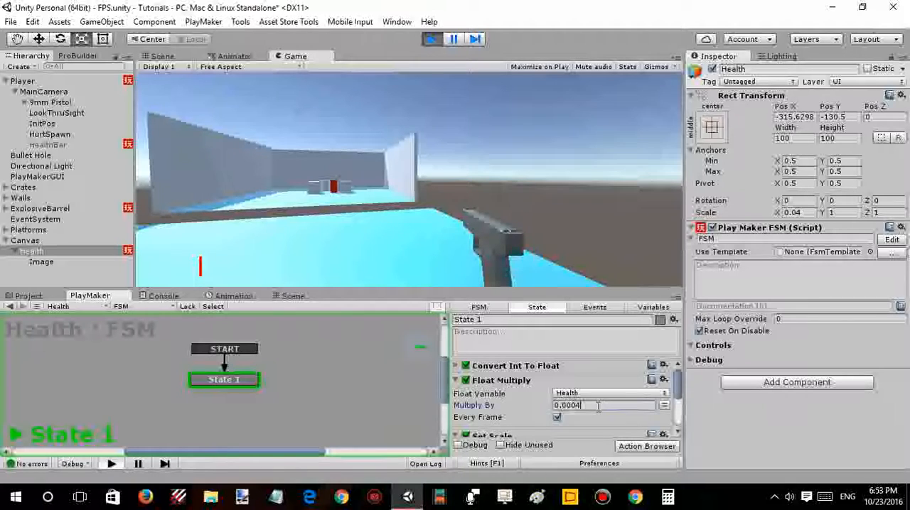
pyautogui.press('Return')
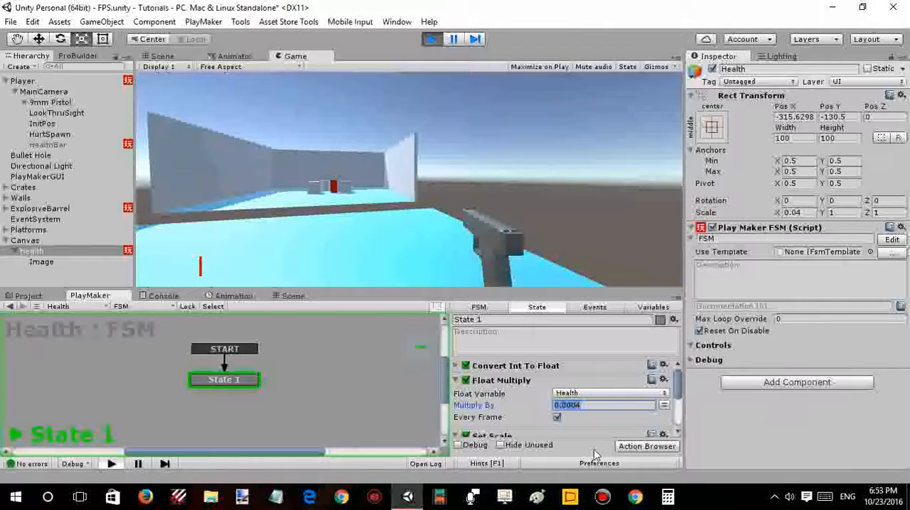
pyautogui.press('BackSpace')
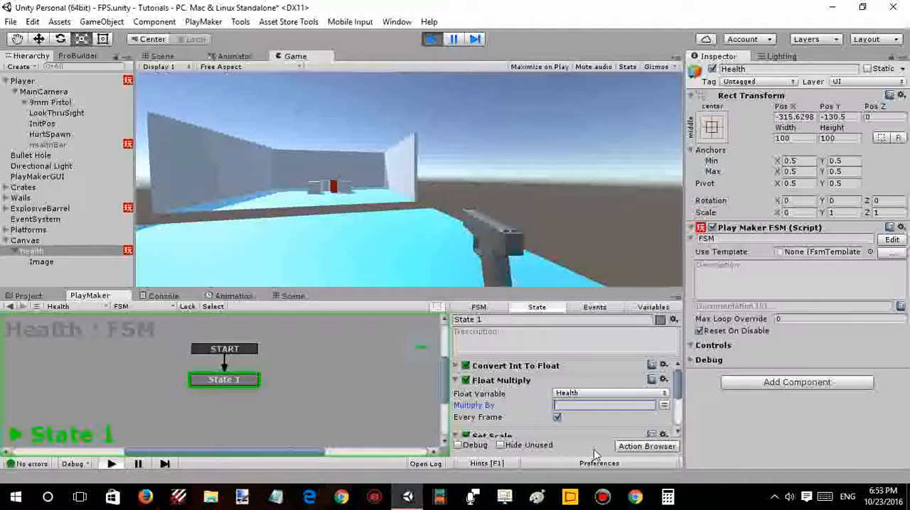
pyautogui.write('.5')
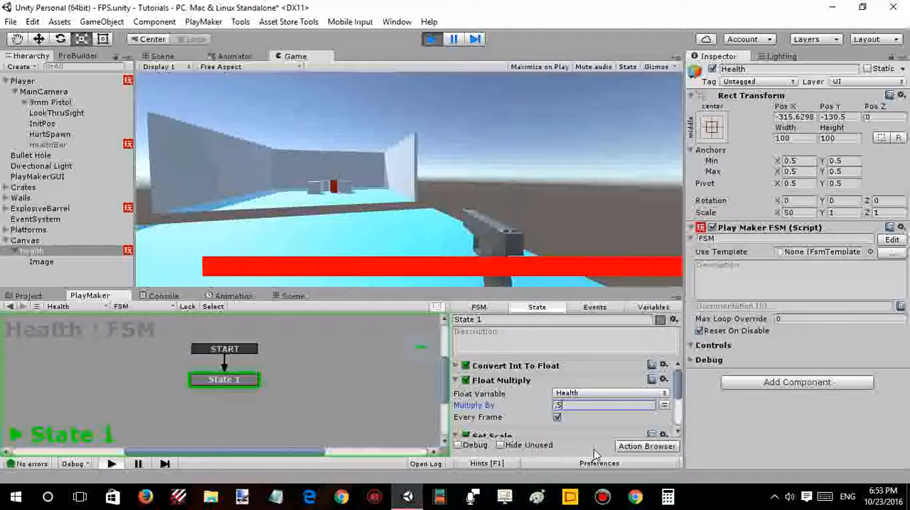
pyautogui.press('BackSpace')
pyautogui.press('BackSpace')
pyautogui.write('.01')
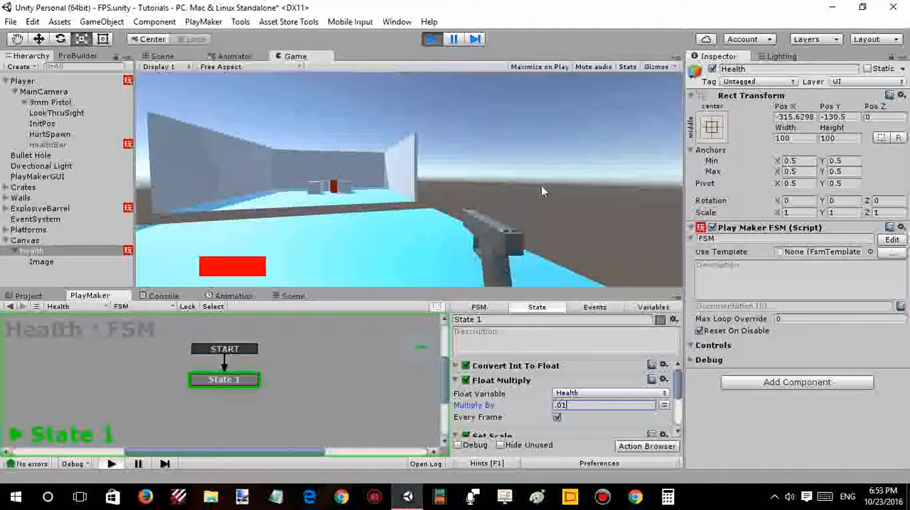
pyautogui.click(477, 178)
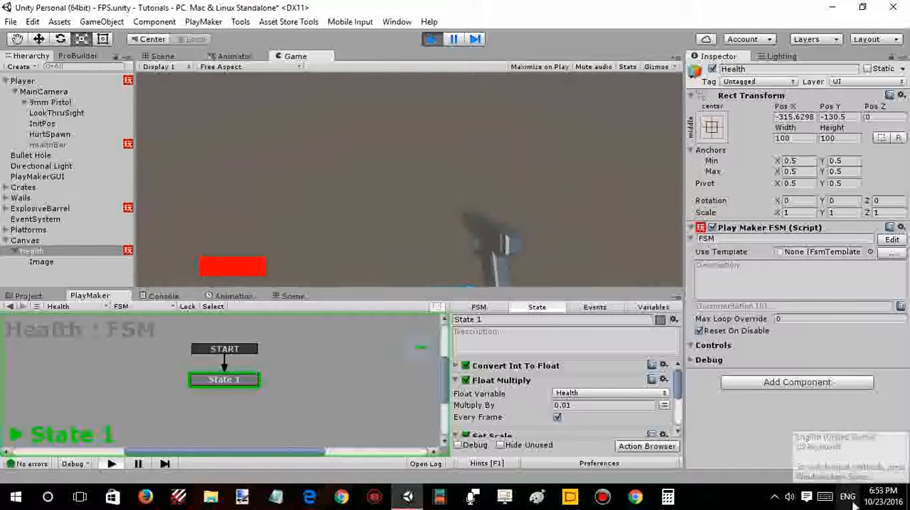
pyautogui.click(432, 39)
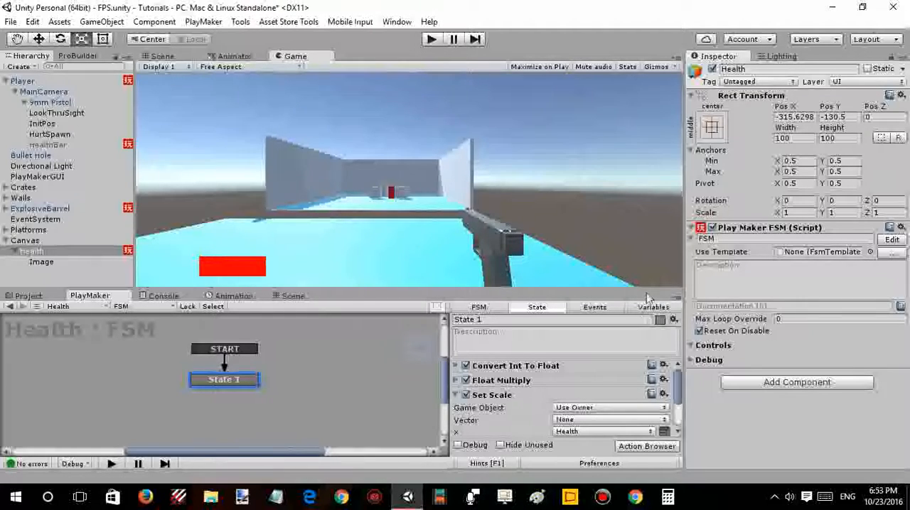
# - Set Multiply By to 0.01 in State 1's Float Multiply action and play-test the health bar while taking damage
pyautogui.click(456, 381)
pyautogui.click(589, 406)
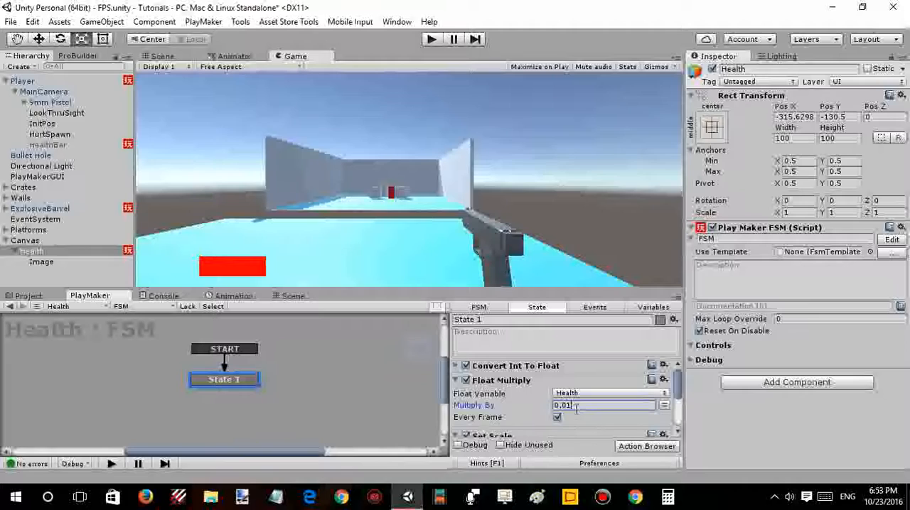
pyautogui.click(430, 38)
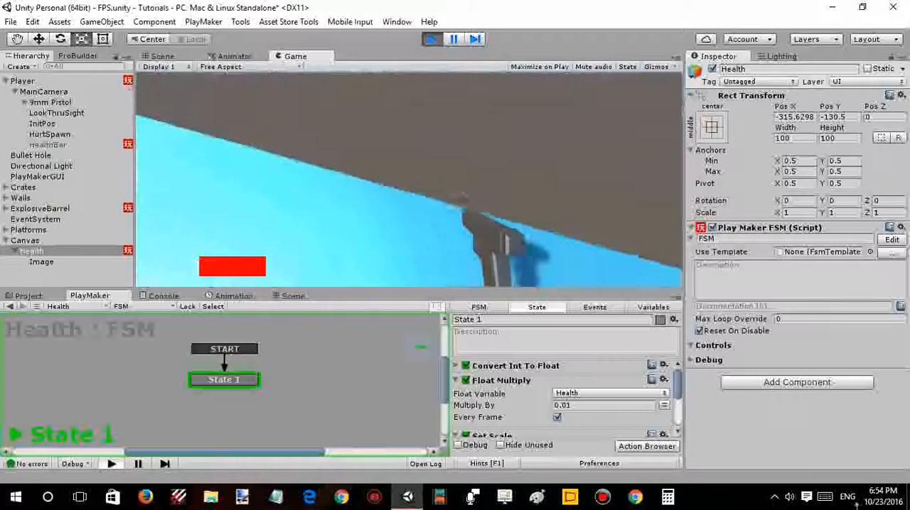
pyautogui.press('w')
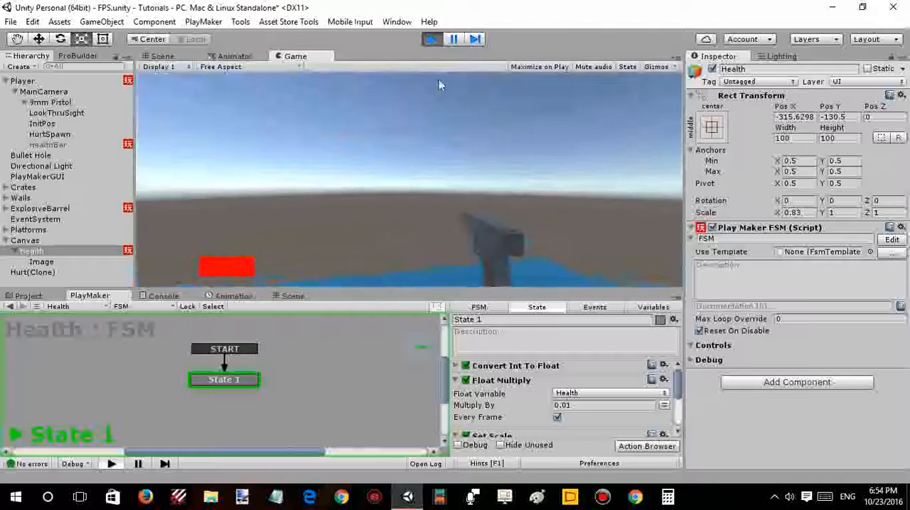
pyautogui.click(431, 40)
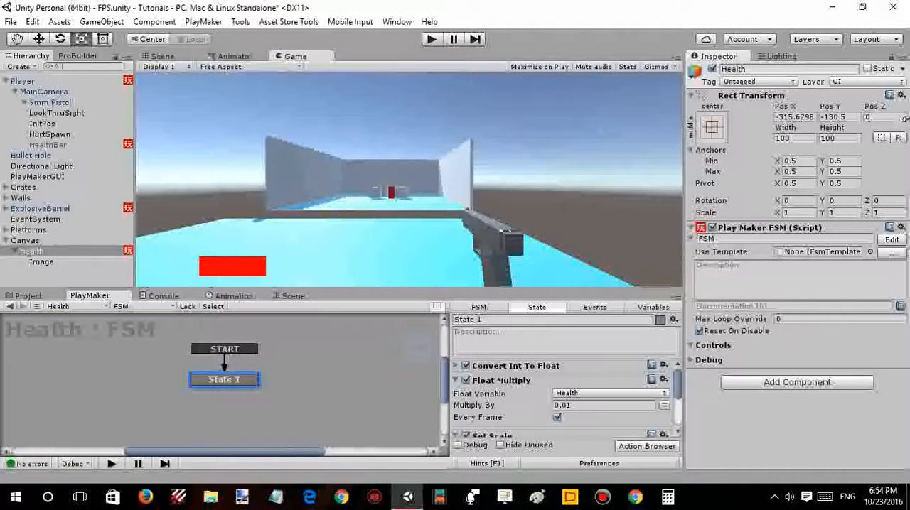
# - Set Multiply By to 0.02 in the Float Multiply action and play-test the saved scene
pyautogui.click(590, 407)
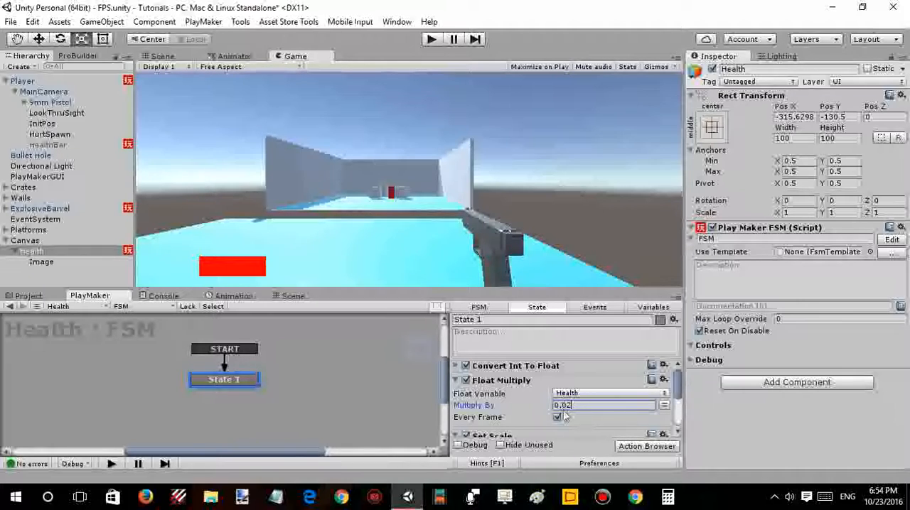
pyautogui.scroll(-3, 547, 412)
pyautogui.scroll(3, 529, 408)
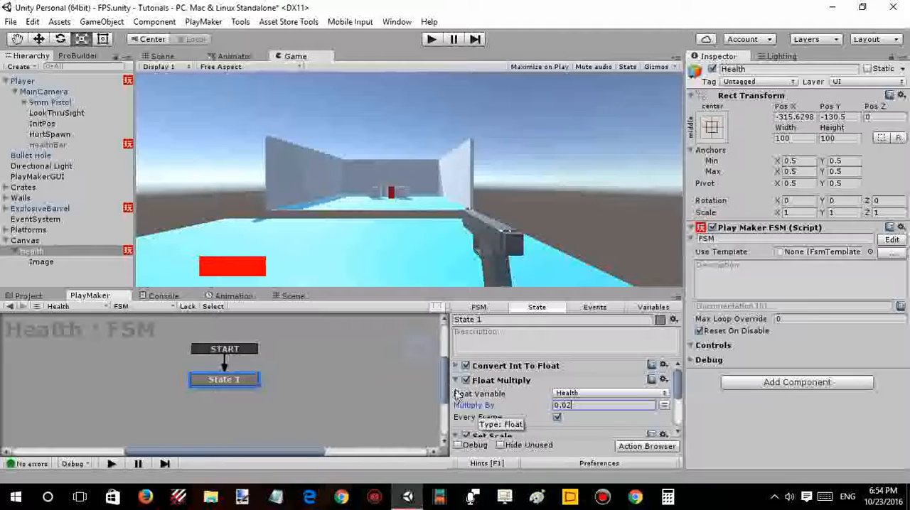
pyautogui.click(456, 382)
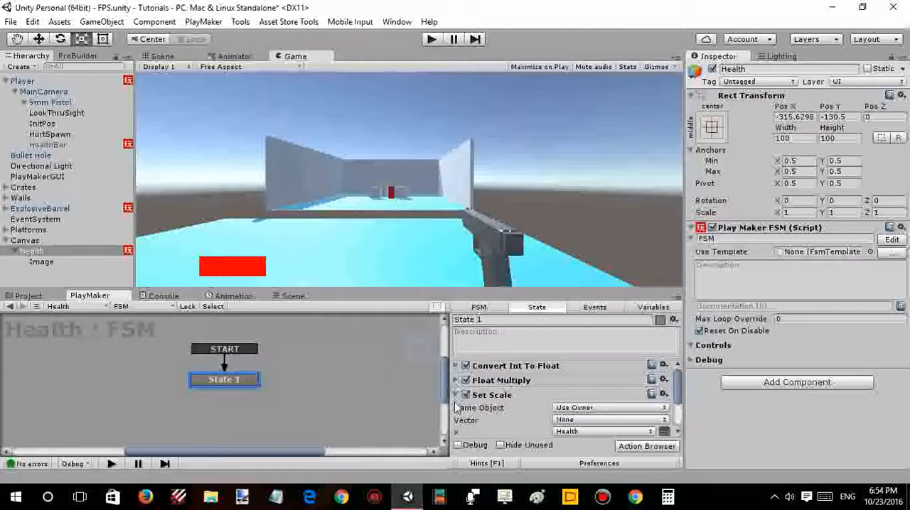
pyautogui.click(456, 396)
pyautogui.click(405, 385)
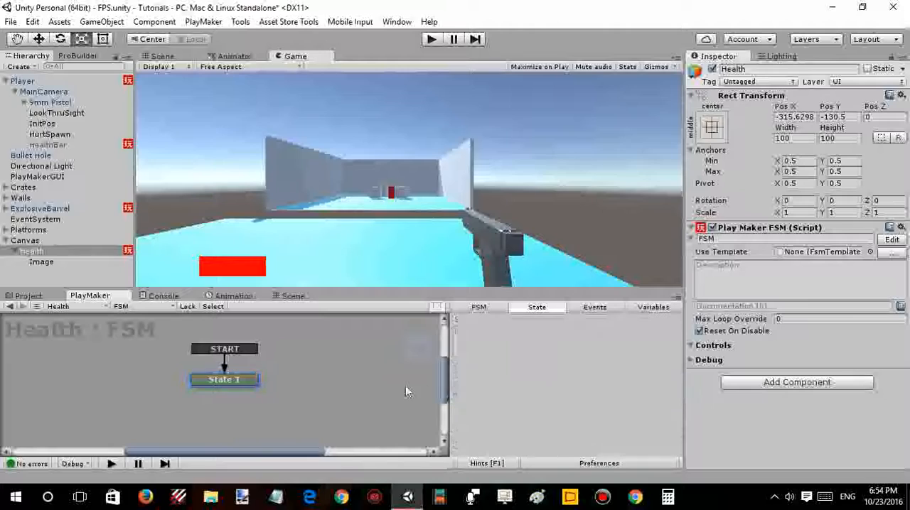
pyautogui.hotkey('ctrl', 's')
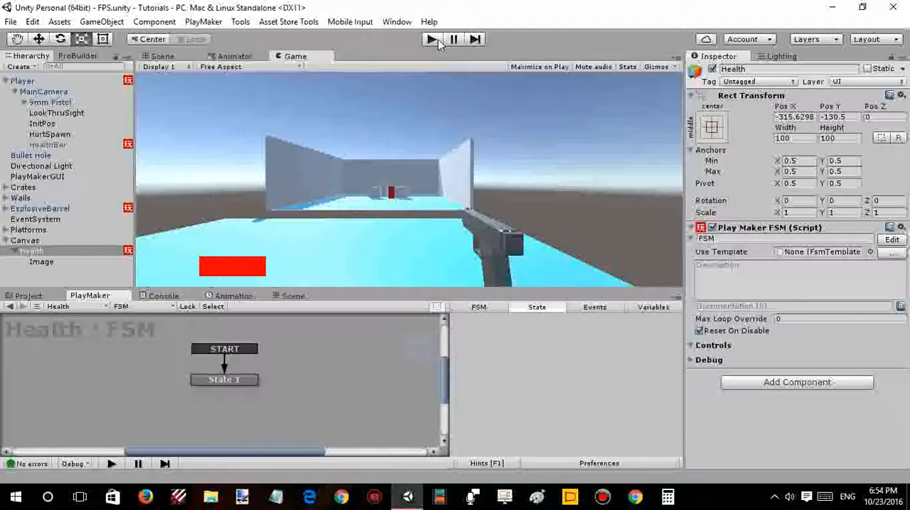
pyautogui.click(432, 39)
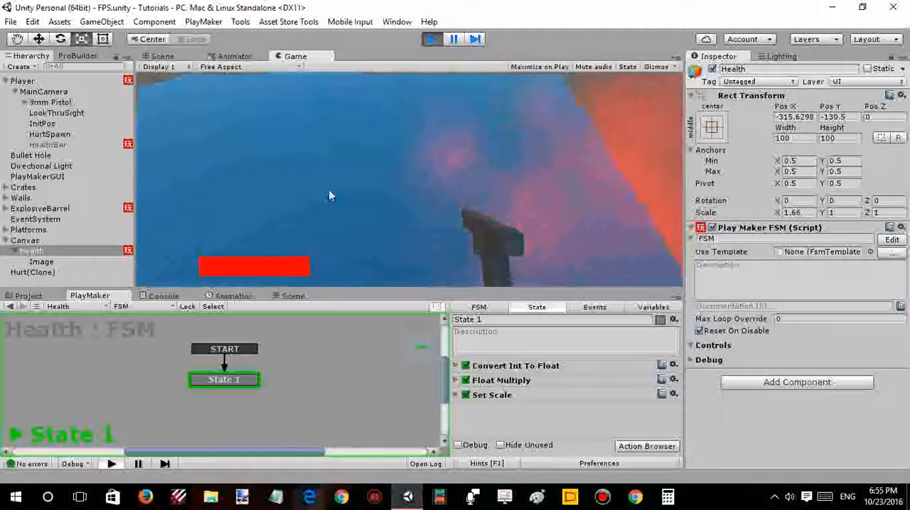
pyautogui.click(432, 39)
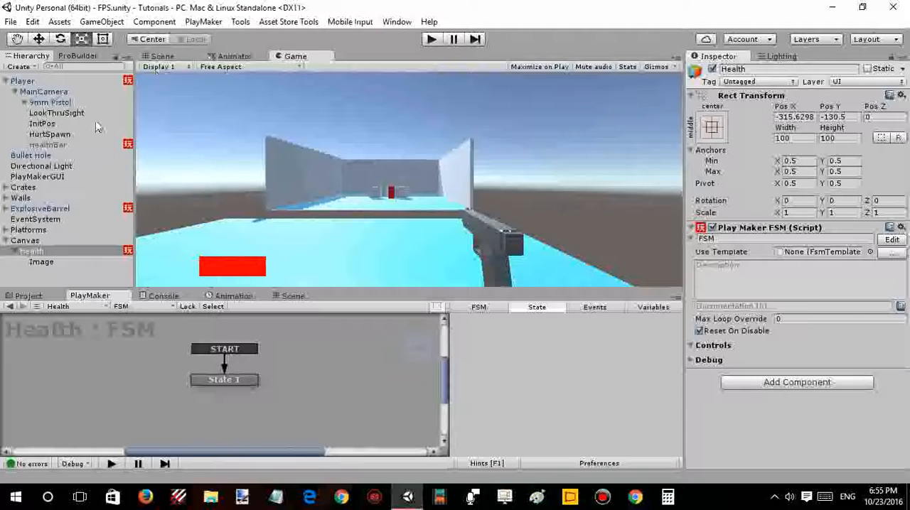
# - Collapse the MainCamera, Player and Canvas entries in the scene hierarchy
pyautogui.click(15, 92)
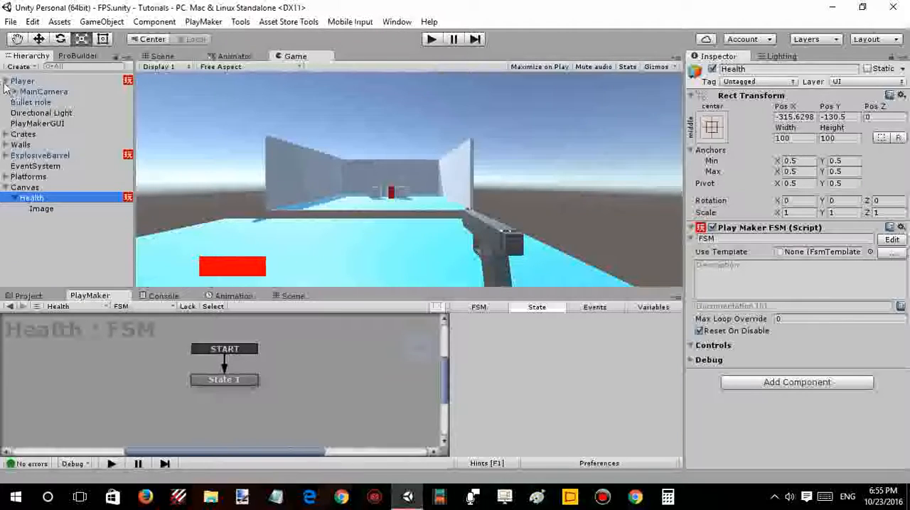
pyautogui.click(13, 82)
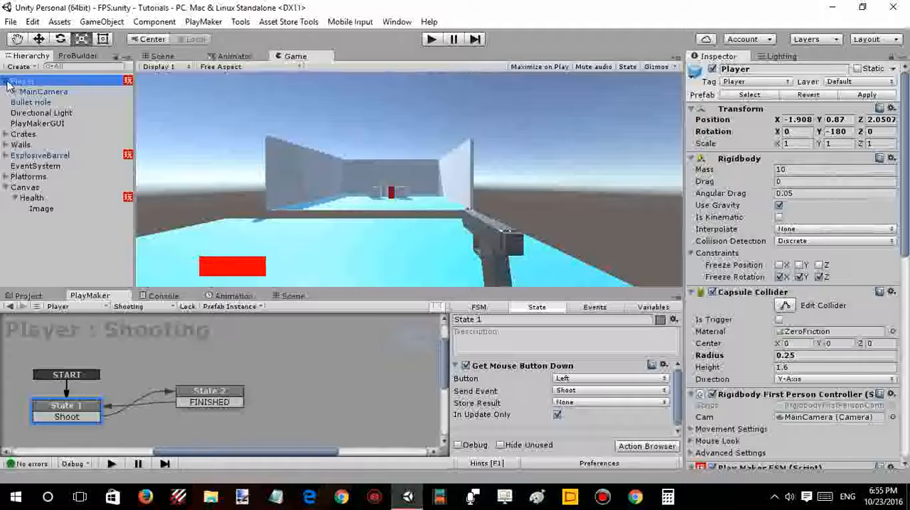
pyautogui.click(25, 224)
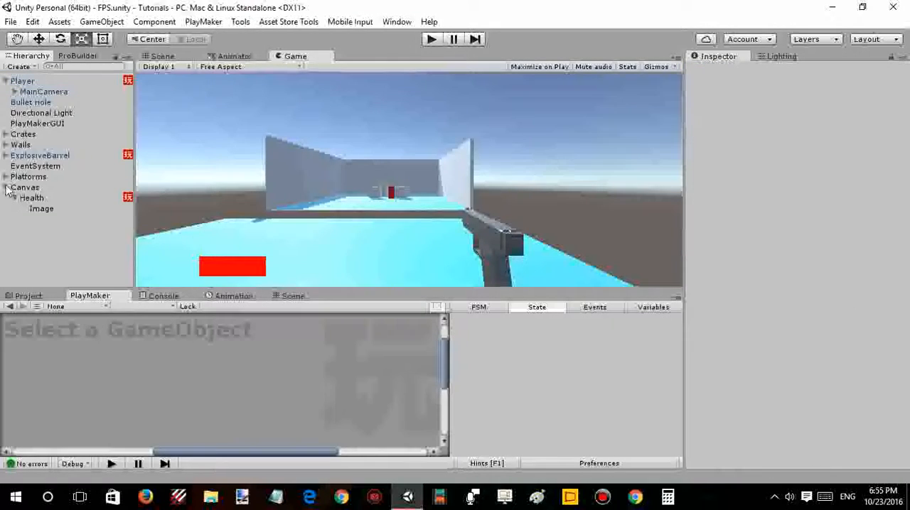
pyautogui.click(10, 81)
pyautogui.click(5, 81)
pyautogui.click(31, 211)
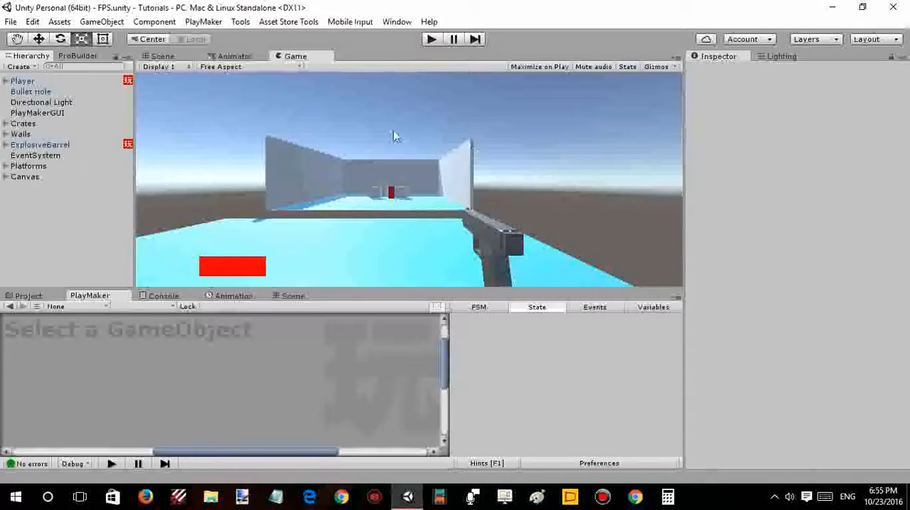
# - Examine the platforms in the Scene view, starting from a view framed on the Directional Light
pyautogui.click(177, 58)
pyautogui.moveTo(394, 144); pyautogui.dragTo(517, 195, button='right')
pyautogui.click(41, 103)
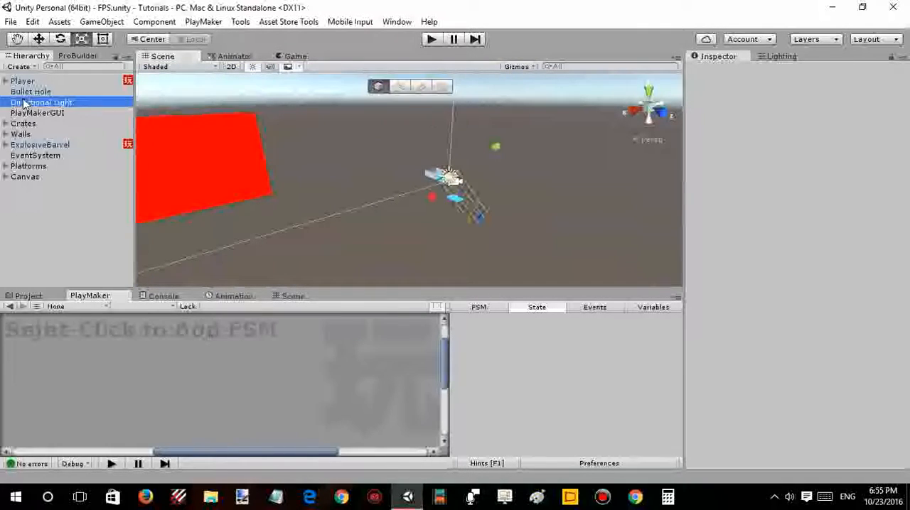
pyautogui.press('f')
pyautogui.press('w')
pyautogui.moveTo(319, 145); pyautogui.dragTo(283, 121, button='right')
pyautogui.press('s')
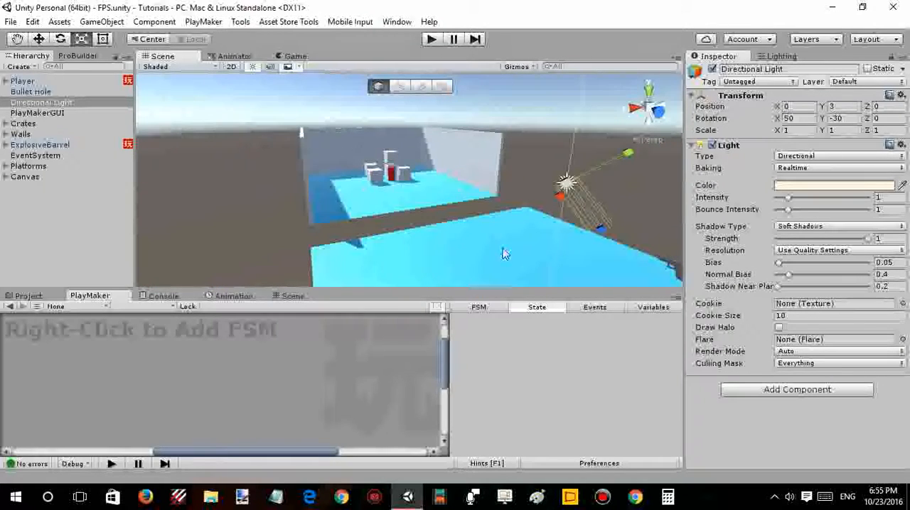
pyautogui.press('w')
pyautogui.moveTo(467, 142); pyautogui.dragTo(370, 169, button='right')
# - Open ProBuilder's Shape Tool and choose the Cylinder shape
pyautogui.click(91, 57)
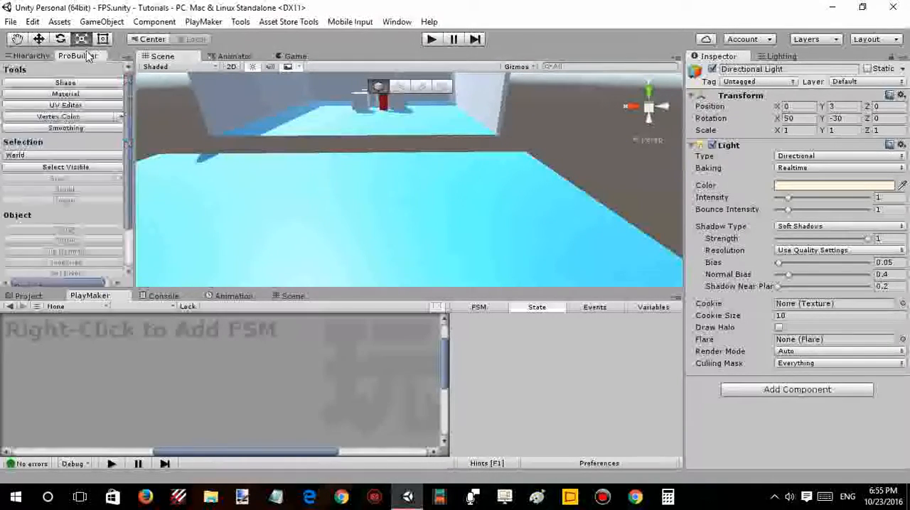
pyautogui.click(99, 87)
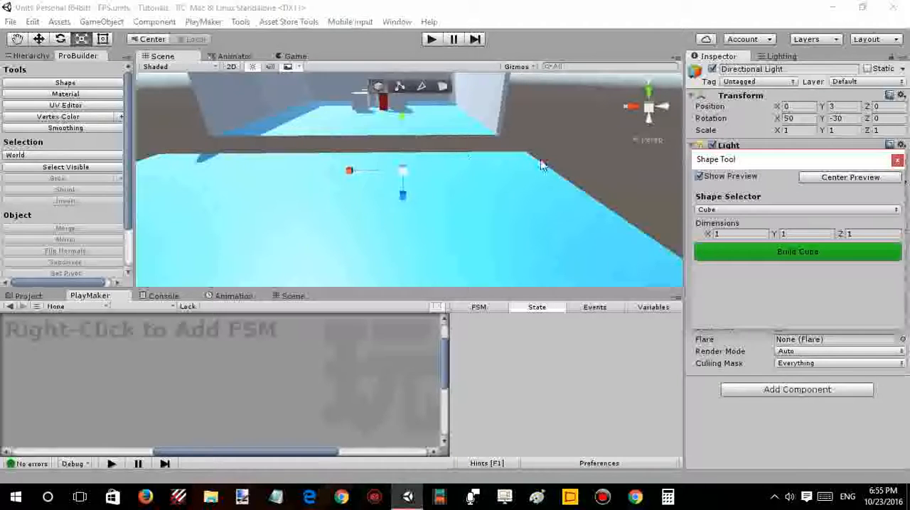
pyautogui.click(712, 212)
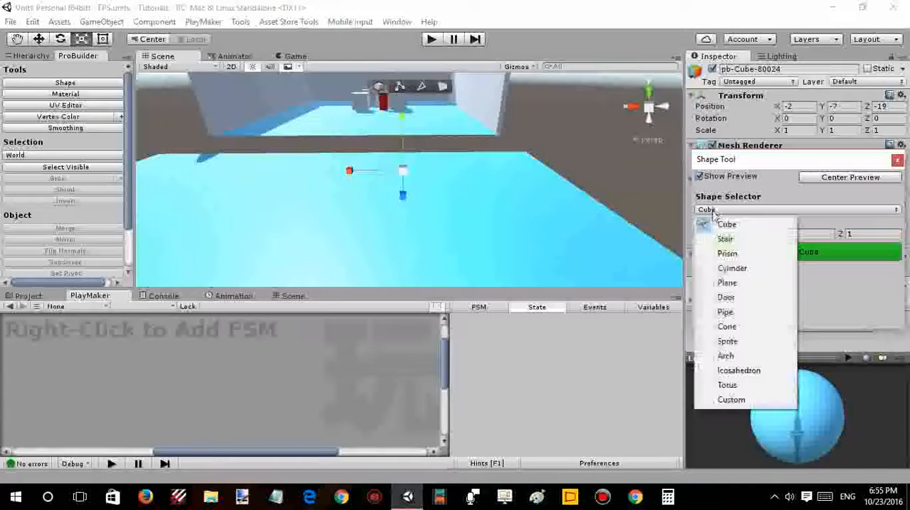
pyautogui.click(714, 268)
# - Move the cylinder preview up onto the near blue platform, at position -2, 0, -3, and build the cylinder
pyautogui.moveTo(467, 175); pyautogui.dragTo(452, 158, button='right')
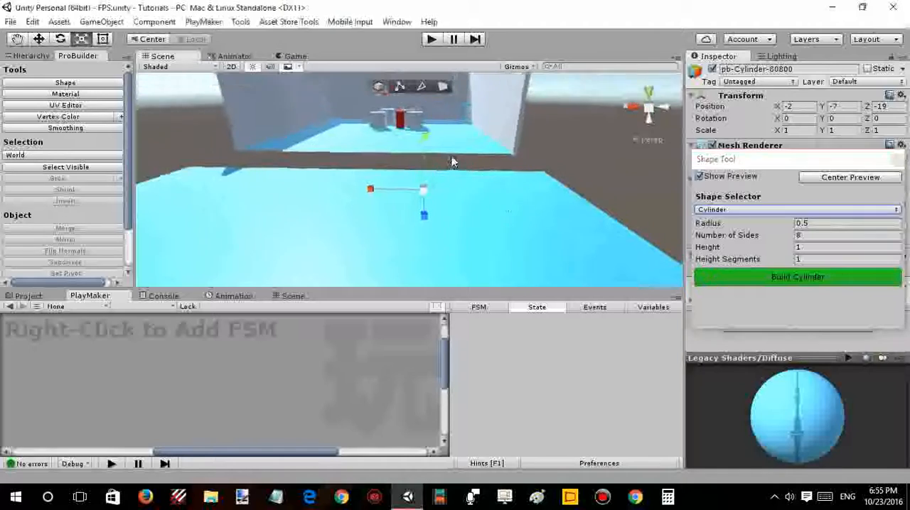
pyautogui.press('w')
pyautogui.moveTo(428, 135); pyautogui.dragTo(426, 101)
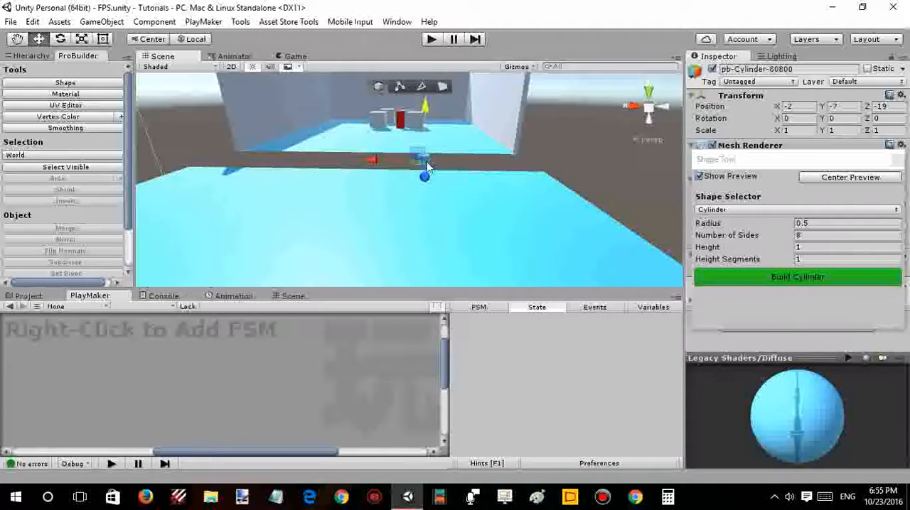
pyautogui.moveTo(424, 174); pyautogui.dragTo(422, 202)
pyautogui.click(422, 199)
pyautogui.moveTo(436, 175); pyautogui.dragTo(426, 175, button='right')
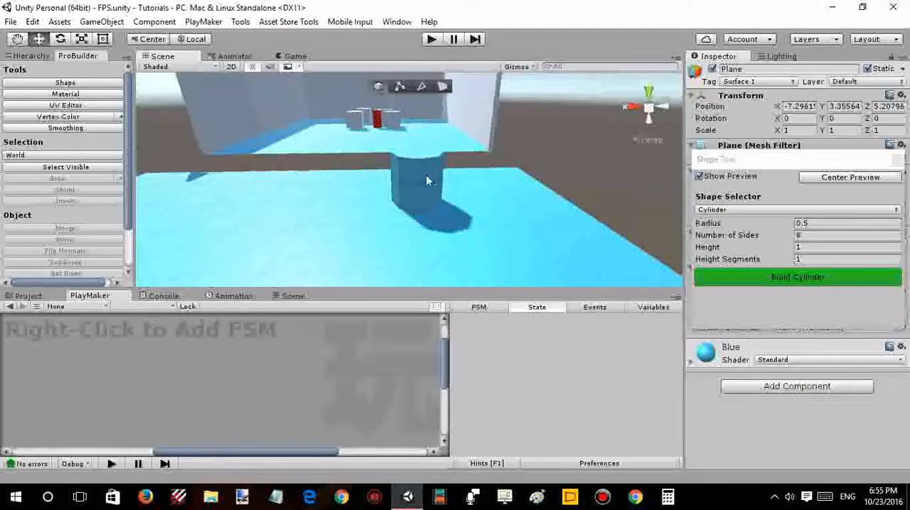
pyautogui.click(424, 175)
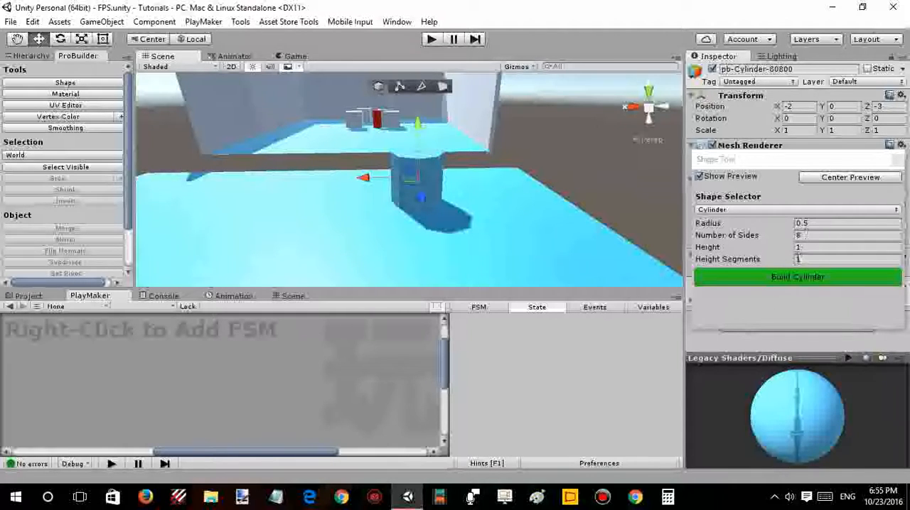
pyautogui.click(791, 278)
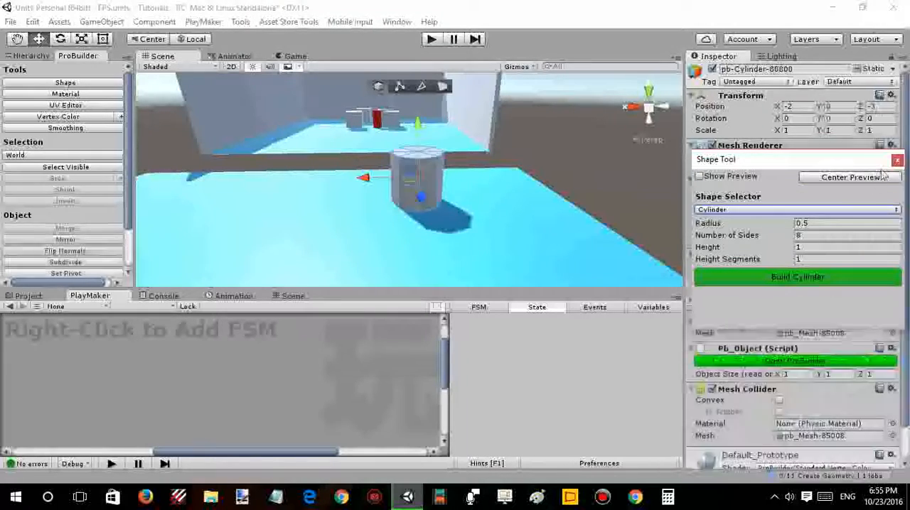
# - Turn off Static for the new cylinder and set its rotation to X 90, Y 0, Z 0
pyautogui.click(857, 70)
pyautogui.moveTo(581, 173); pyautogui.dragTo(538, 157, button='right')
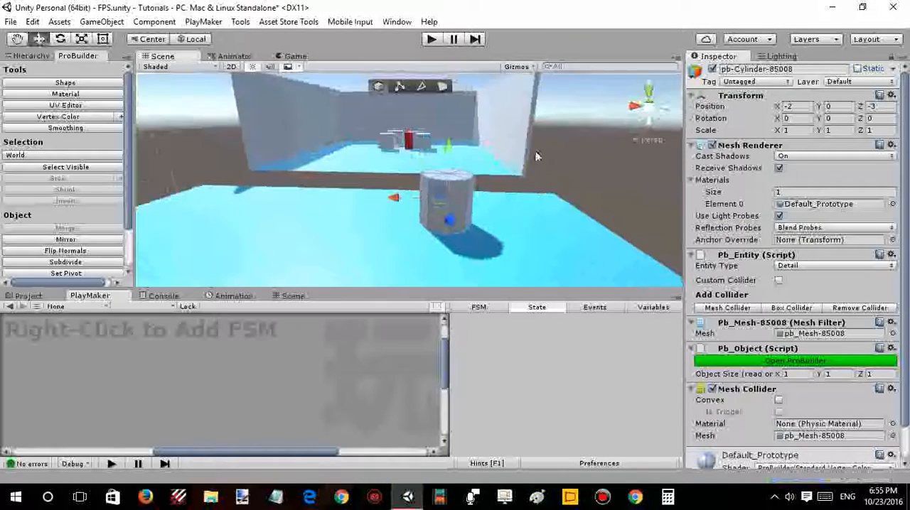
pyautogui.press('e')
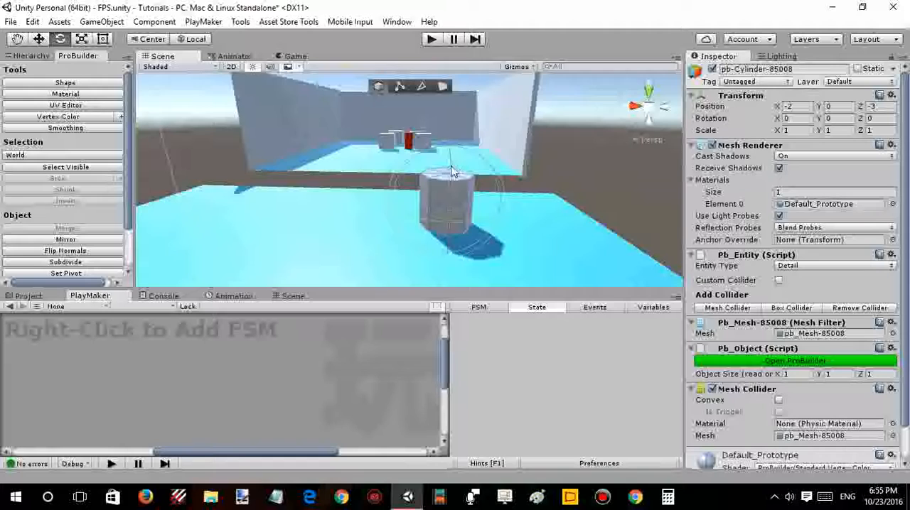
pyautogui.moveTo(454, 204)
pyautogui.mouseDown()
pyautogui.moveTo(443, 263)
pyautogui.moveTo(449, 179)
pyautogui.moveTo(450, 215)
pyautogui.mouseUp()
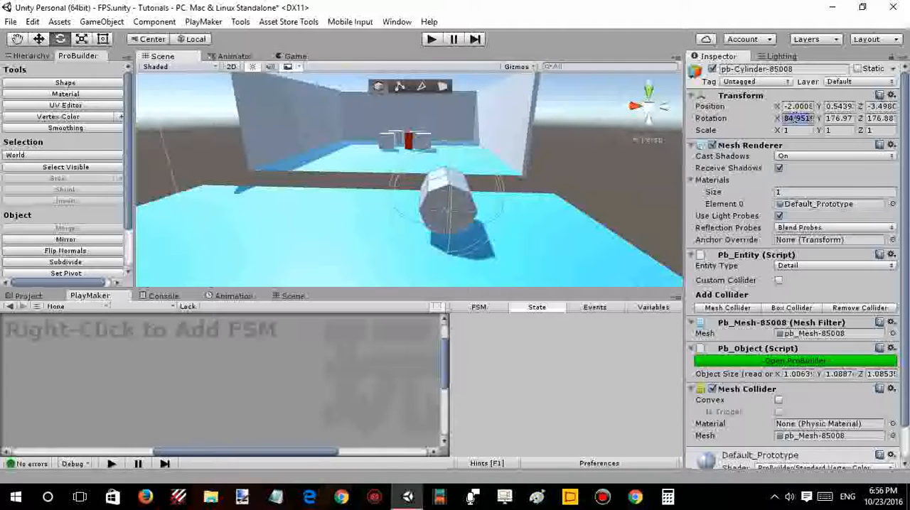
pyautogui.click(794, 117)
pyautogui.write('90')
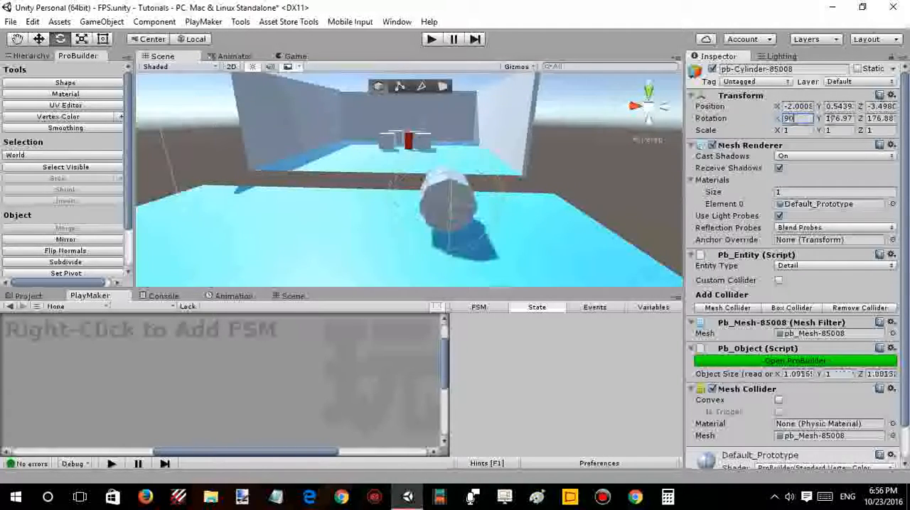
pyautogui.press('Tab')
pyautogui.write('00')
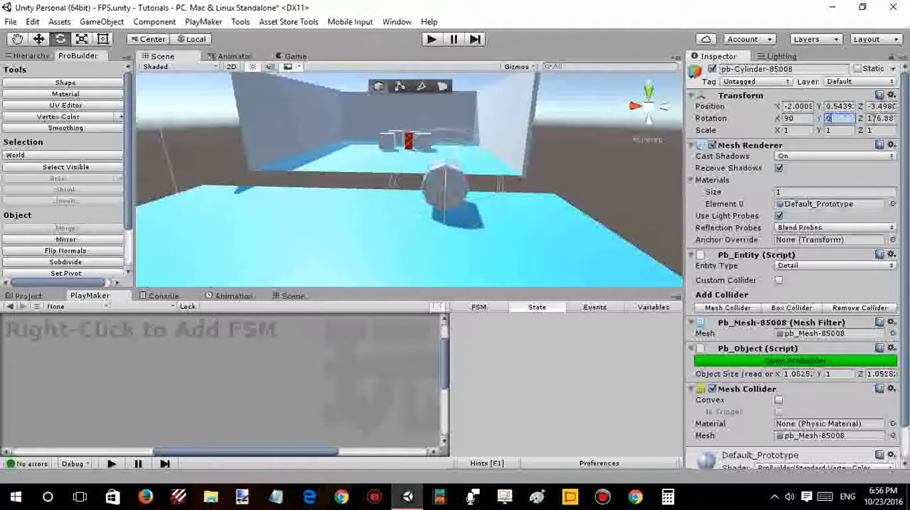
pyautogui.write('0')
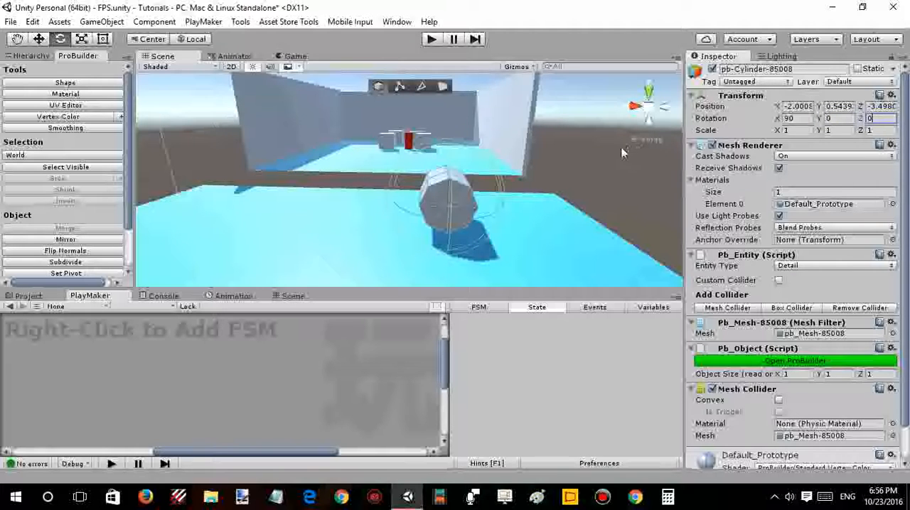
# - In face selection mode, select the cylinder's near end cap faces and extrude them outward to an object length of about 1.94 in Z
pyautogui.keyDown('alt'); pyautogui.moveTo(609, 147); pyautogui.dragTo(477, 116); pyautogui.keyUp('alt')
pyautogui.scroll(3, 529, 162)
pyautogui.click(442, 90)
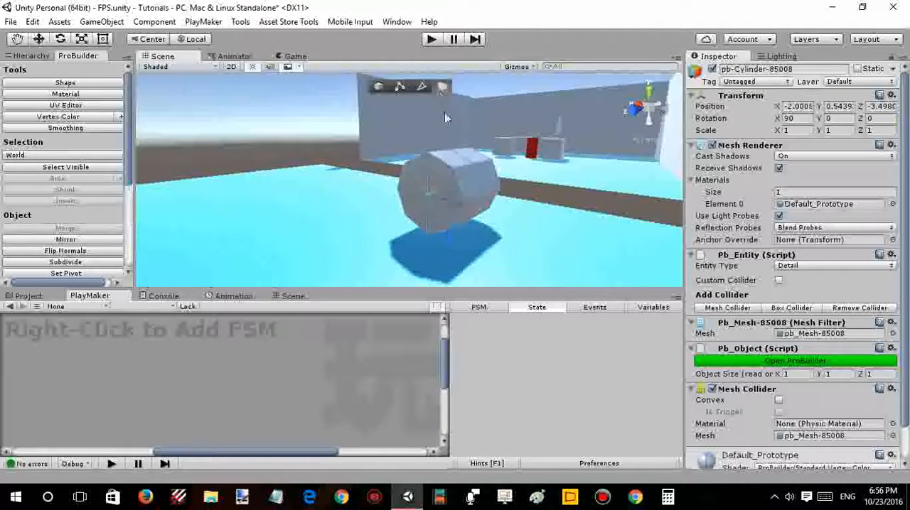
pyautogui.keyDown('alt'); pyautogui.moveTo(437, 174); pyautogui.dragTo(535, 159); pyautogui.keyUp('alt')
pyautogui.click(499, 170)
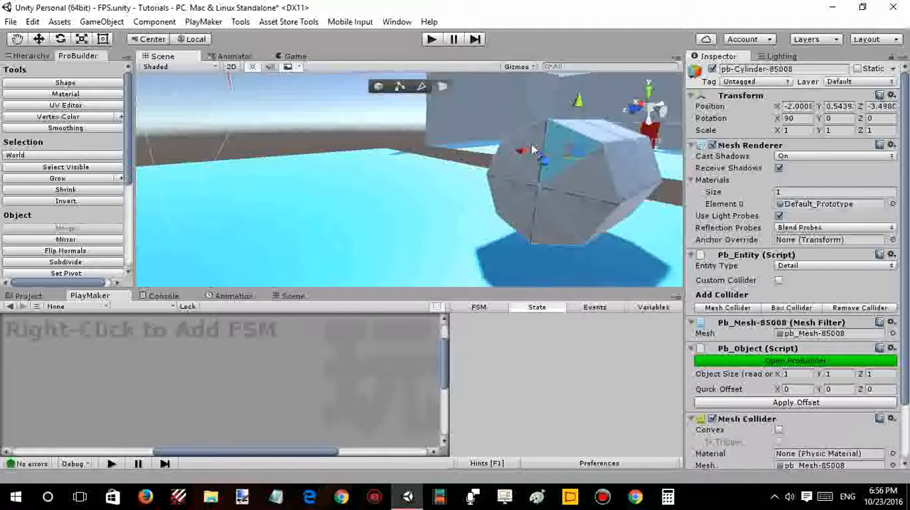
pyautogui.click(531, 144)
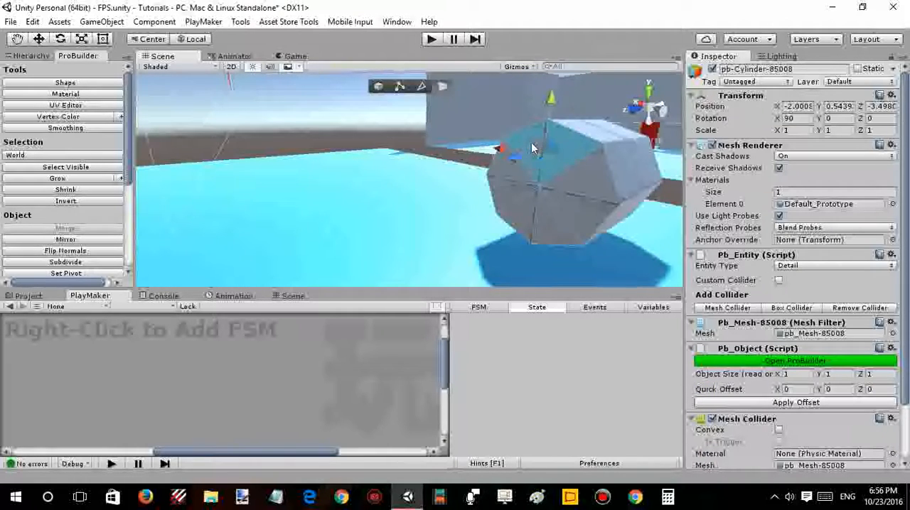
pyautogui.click(506, 189)
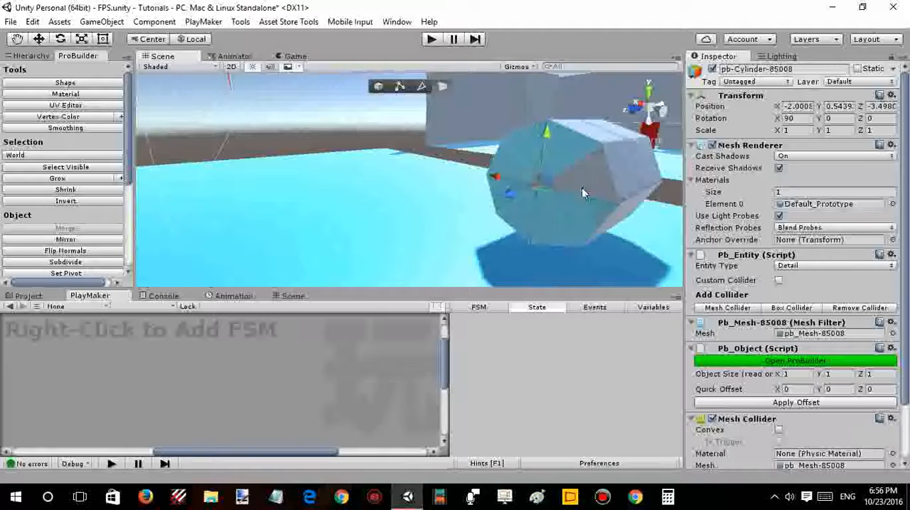
pyautogui.keyDown('alt'); pyautogui.moveTo(585, 179); pyautogui.dragTo(472, 183); pyautogui.keyUp('alt')
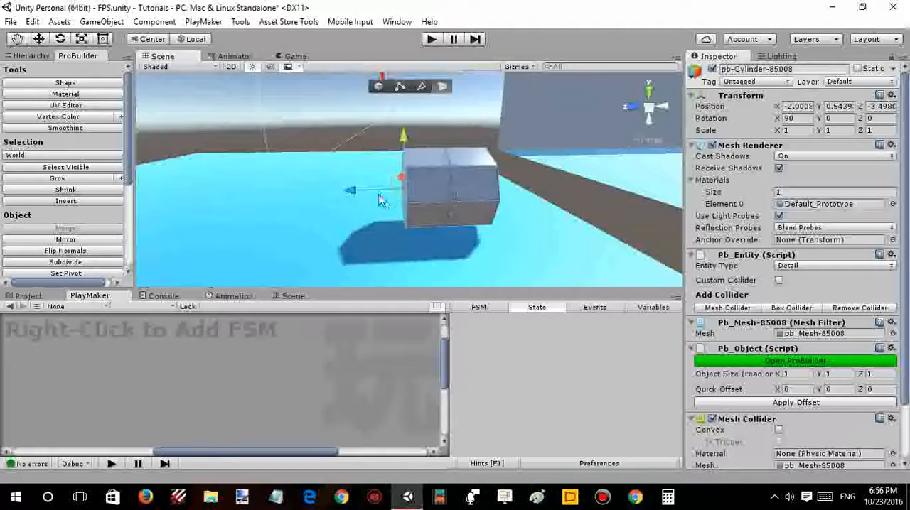
pyautogui.moveTo(379, 199); pyautogui.dragTo(327, 192, button='right')
pyautogui.moveTo(393, 189); pyautogui.dragTo(319, 192)
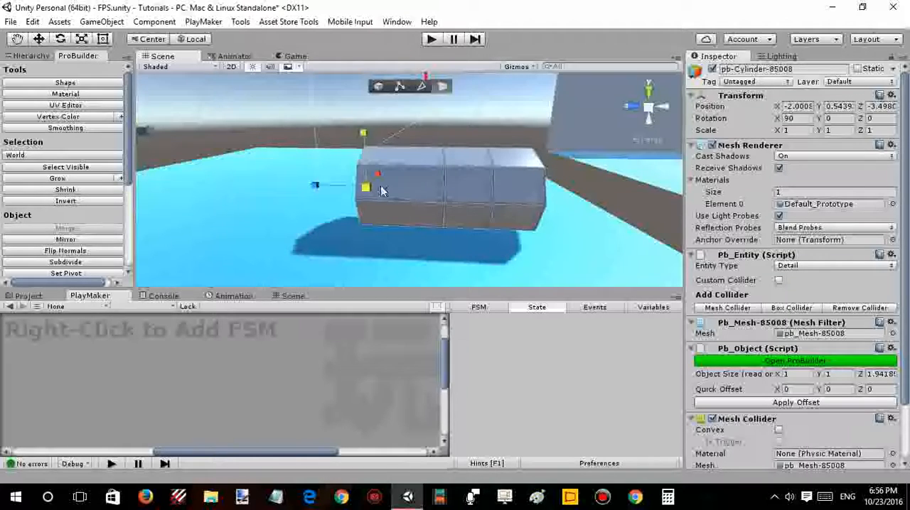
# - Scale up the extruded end faces to flare that end to about 2.2 by 1.9
pyautogui.keyDown('alt'); pyautogui.moveTo(382, 190); pyautogui.dragTo(527, 168); pyautogui.keyUp('alt')
pyautogui.keyDown('alt'); pyautogui.moveTo(510, 181); pyautogui.dragTo(455, 164); pyautogui.keyUp('alt')
pyautogui.moveTo(386, 183); pyautogui.dragTo(393, 182)
pyautogui.keyDown('alt'); pyautogui.moveTo(471, 158); pyautogui.dragTo(403, 145); pyautogui.keyUp('alt')
pyautogui.moveTo(407, 140); pyautogui.dragTo(422, 135, button='right')
pyautogui.moveTo(339, 125); pyautogui.dragTo(307, 135)
pyautogui.click(309, 136)
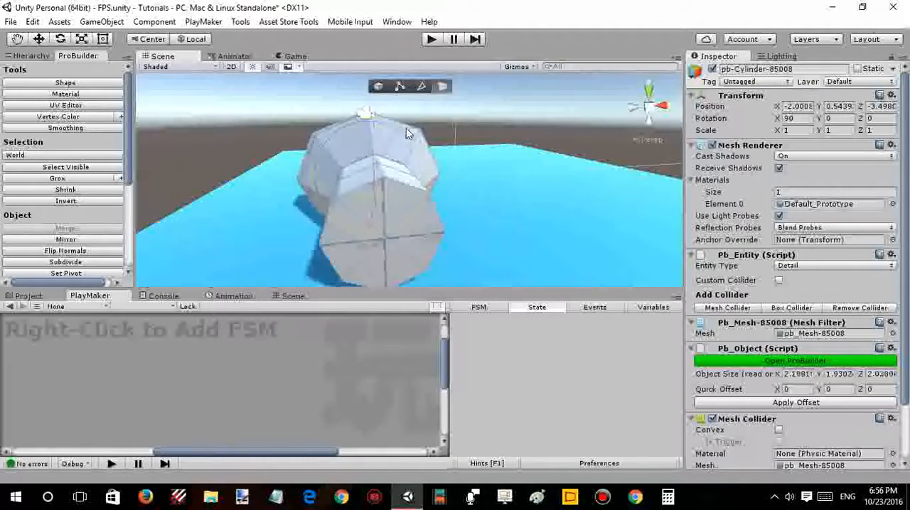
# - Select all the triangular faces of the end cap opposite the flared end
pyautogui.keyDown('alt'); pyautogui.moveTo(406, 132); pyautogui.dragTo(459, 130); pyautogui.keyUp('alt')
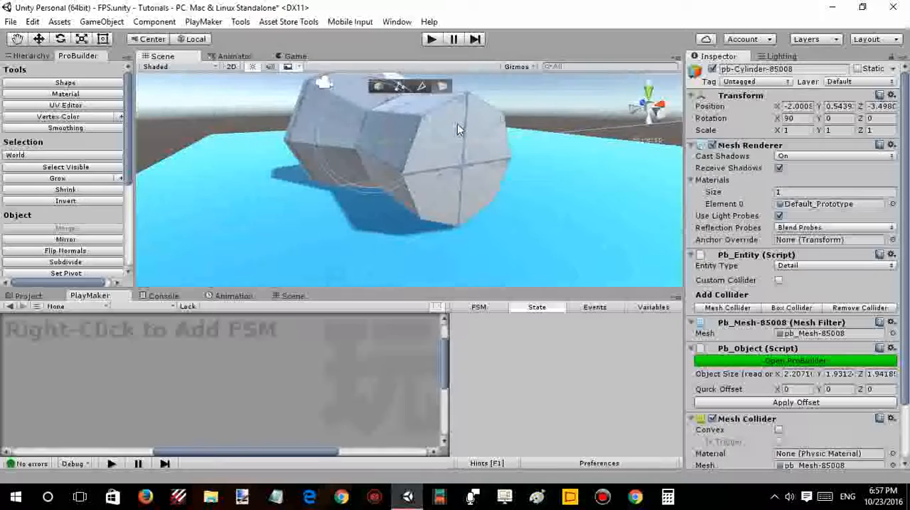
pyautogui.click(457, 124)
pyautogui.click(430, 177)
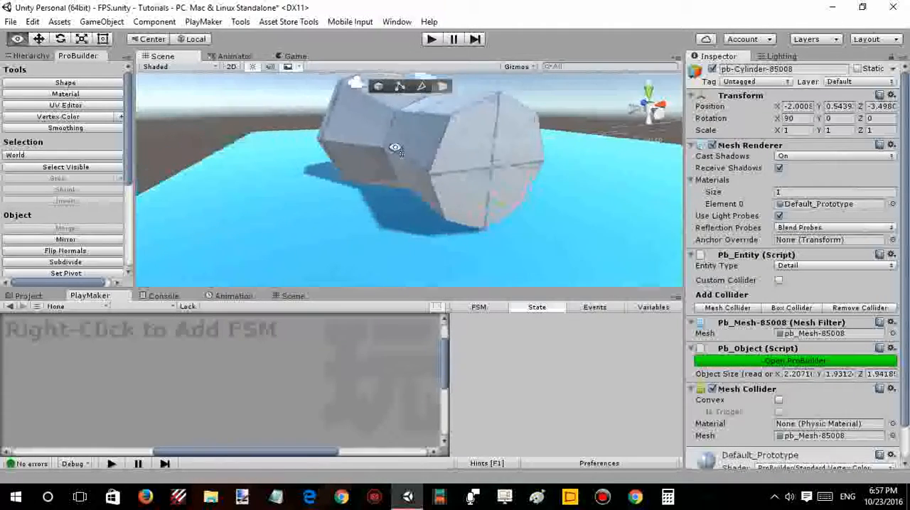
pyautogui.keyDown('alt'); pyautogui.moveTo(392, 146); pyautogui.dragTo(368, 152); pyautogui.keyUp('alt')
pyautogui.click(393, 119)
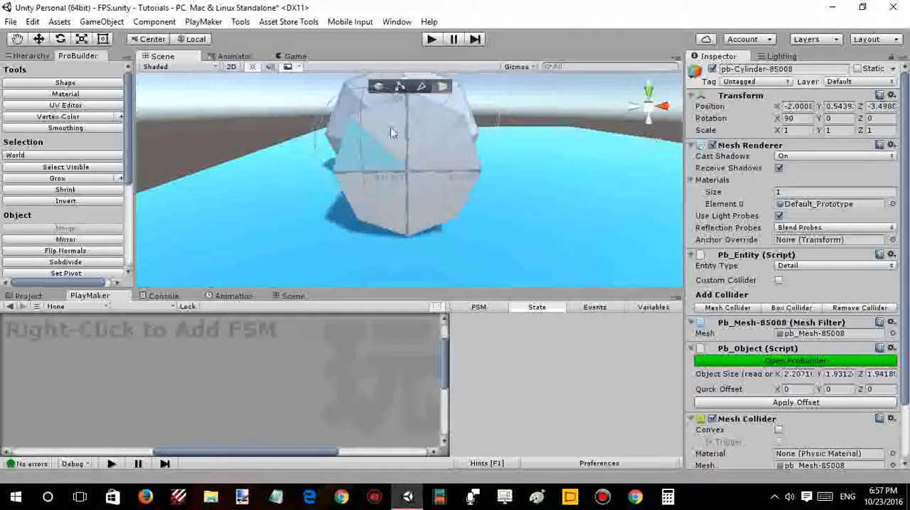
pyautogui.click(456, 147)
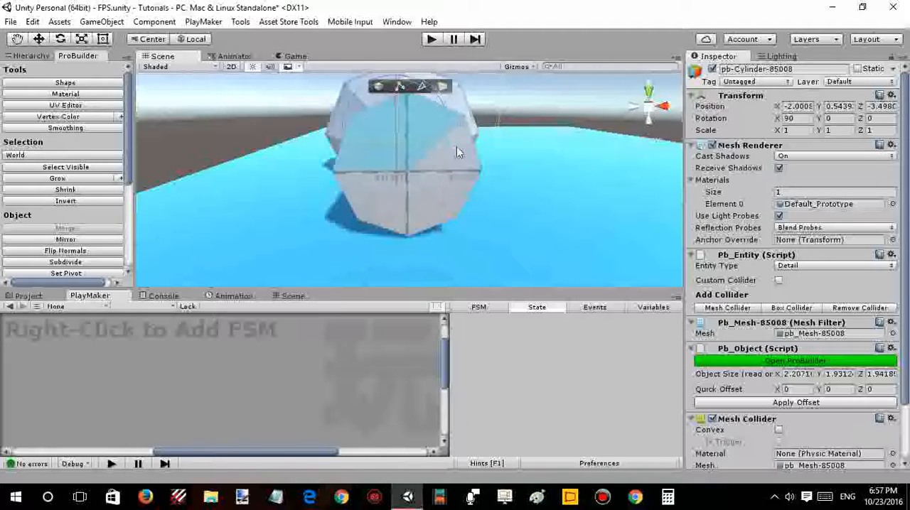
pyautogui.keyDown('shift'); pyautogui.click(460, 163); pyautogui.keyUp('shift')
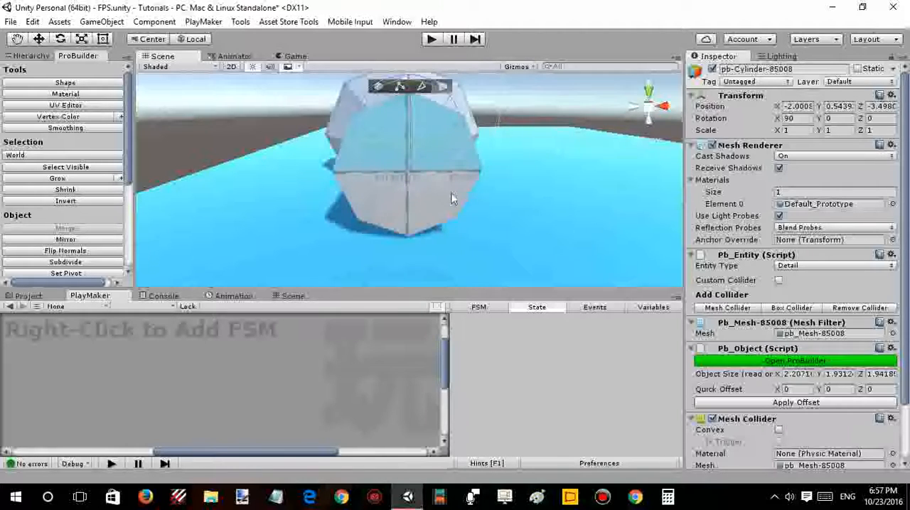
pyautogui.keyDown('shift'); pyautogui.click(457, 197); pyautogui.keyUp('shift')
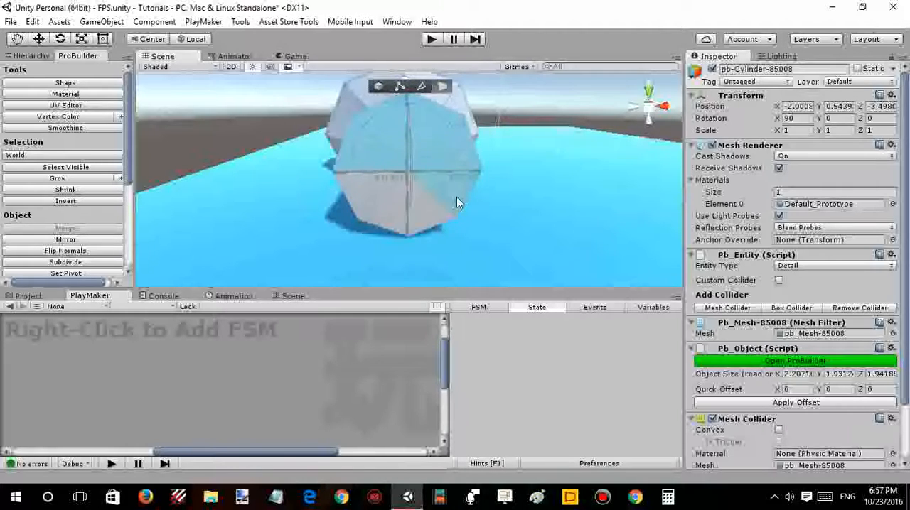
pyautogui.doubleClick(388, 206)
pyautogui.hotkey('ctrl', 'z')
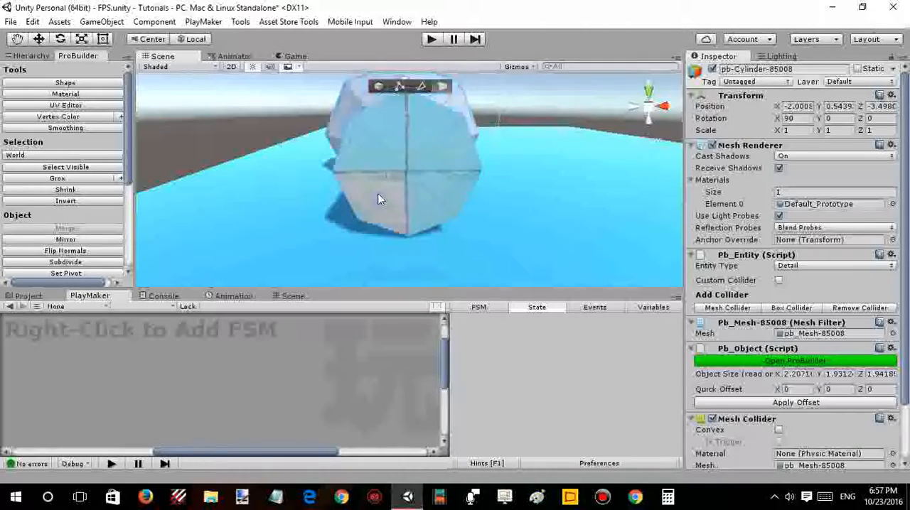
pyautogui.keyDown('shift'); pyautogui.click(370, 194); pyautogui.keyUp('shift')
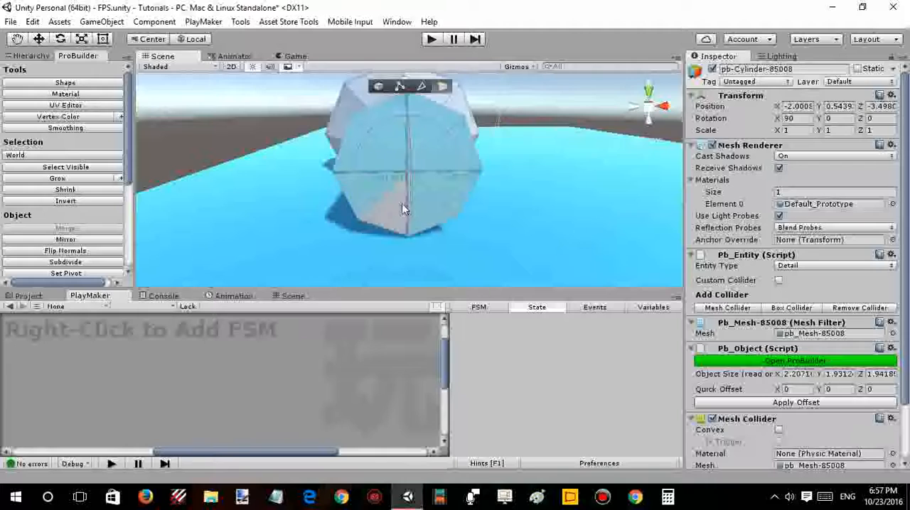
pyautogui.keyDown('shift'); pyautogui.click(401, 203); pyautogui.keyUp('shift')
# - Extrude the selected end cap outward in sections with a slightly tapered joint, to an object length of about 4.2 in Z
pyautogui.keyDown('alt'); pyautogui.moveTo(508, 151); pyautogui.dragTo(349, 177); pyautogui.keyUp('alt')
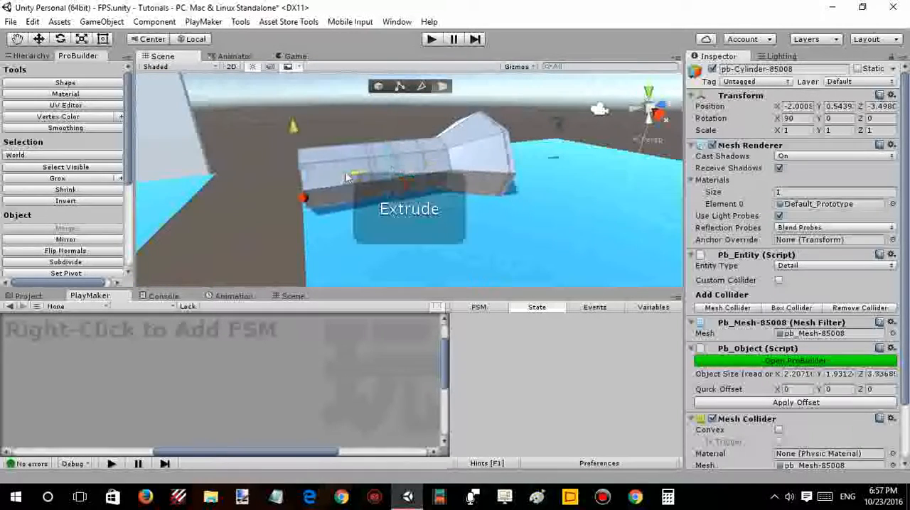
pyautogui.keyDown('alt'); pyautogui.moveTo(435, 155); pyautogui.dragTo(408, 170); pyautogui.keyUp('alt')
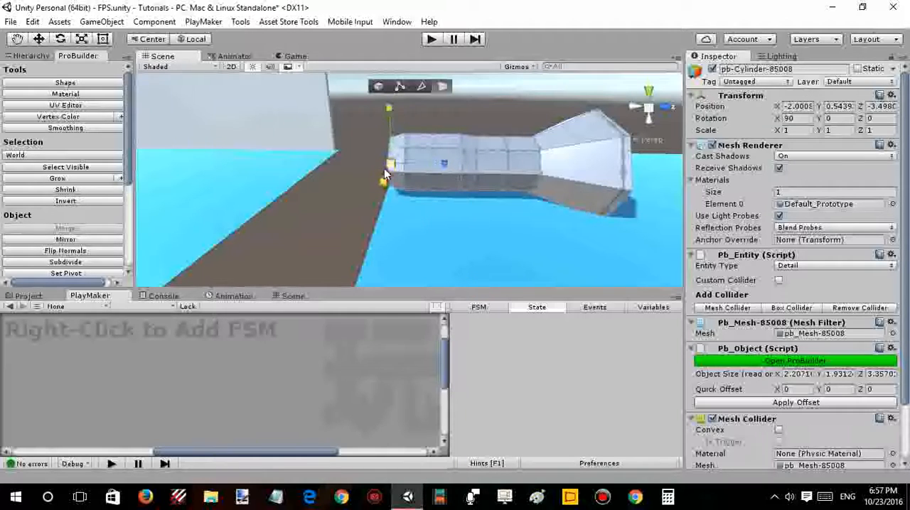
pyautogui.keyDown('shift'); pyautogui.moveTo(445, 163); pyautogui.dragTo(395, 166); pyautogui.keyUp('shift')
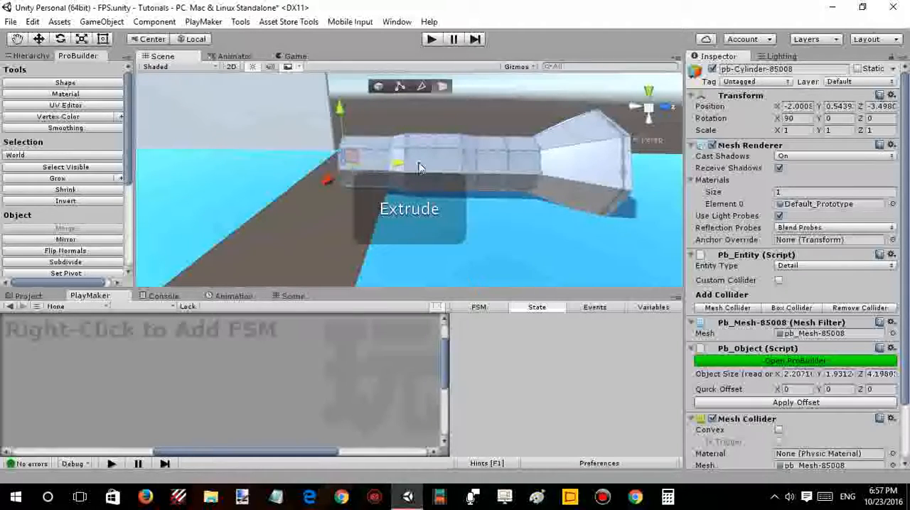
# - Extrude the unflared end further and scale down its tip, to an object length of about 4.6 in Z
pyautogui.scroll(-3, 433, 165)
pyautogui.moveTo(433, 165)
pyautogui.mouseDown(button='right')
pyautogui.moveTo(447, 165)
pyautogui.moveTo(418, 167)
pyautogui.mouseUp(button='right')
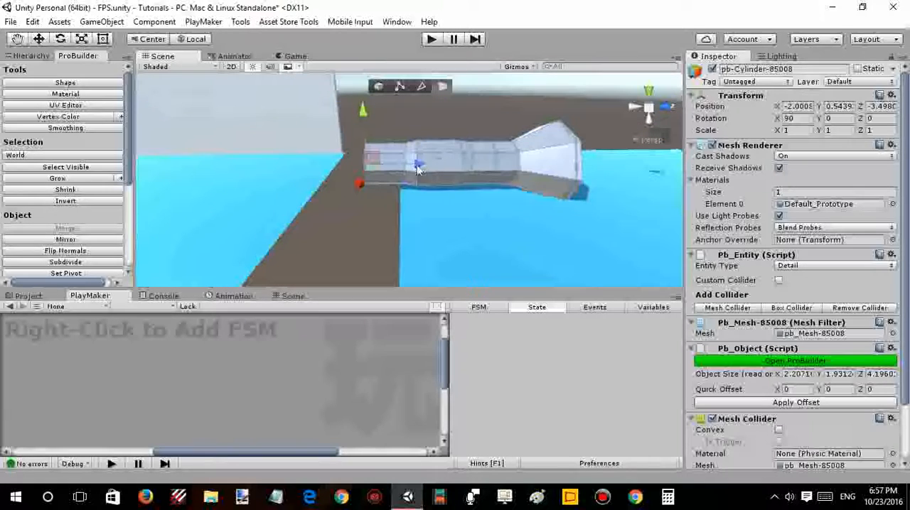
pyautogui.moveTo(414, 167); pyautogui.dragTo(401, 166)
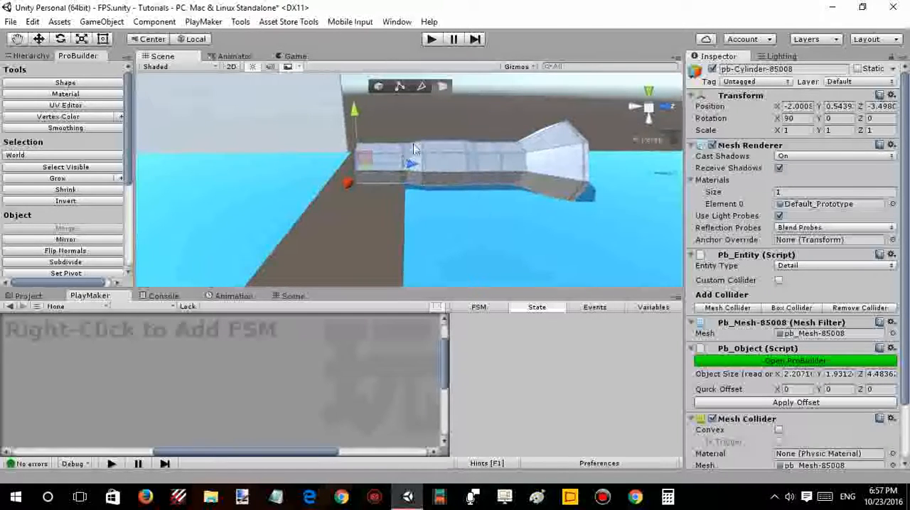
pyautogui.keyDown('alt'); pyautogui.moveTo(406, 133); pyautogui.dragTo(564, 130); pyautogui.keyUp('alt')
pyautogui.keyDown('alt'); pyautogui.moveTo(471, 169); pyautogui.dragTo(390, 194); pyautogui.keyUp('alt')
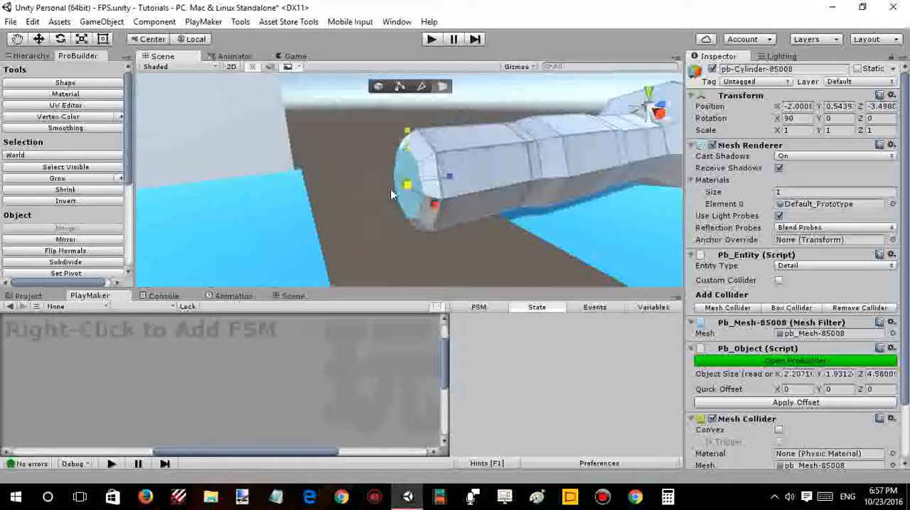
# - Try to push the selected cap faces of the unflared end deep into the cylinder's body
pyautogui.keyDown('alt'); pyautogui.moveTo(444, 175); pyautogui.dragTo(331, 163); pyautogui.keyUp('alt')
pyautogui.click(402, 144)
pyautogui.hotkey('ctrl', 'z')
pyautogui.keyDown('alt'); pyautogui.moveTo(410, 159); pyautogui.dragTo(552, 174); pyautogui.keyUp('alt')
pyautogui.keyDown('alt'); pyautogui.moveTo(341, 206); pyautogui.dragTo(434, 173); pyautogui.keyUp('alt')
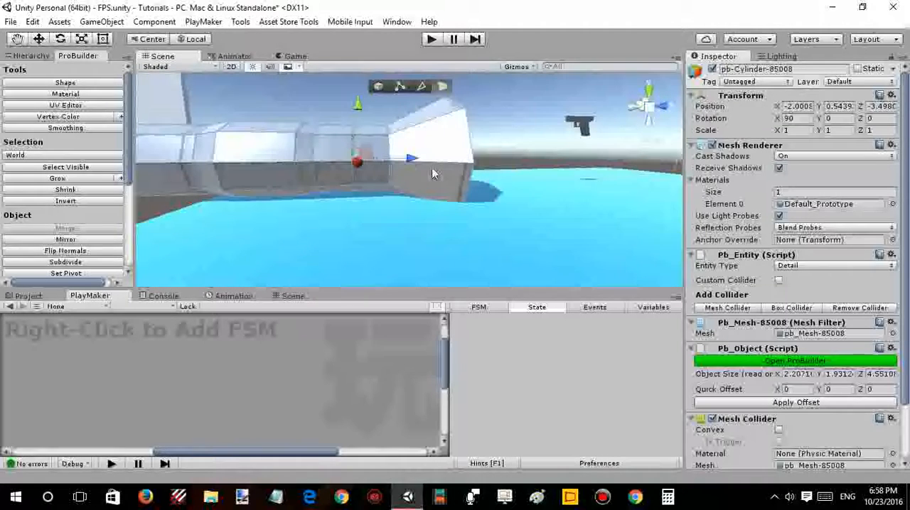
pyautogui.moveTo(407, 158); pyautogui.dragTo(377, 153, button='right')
pyautogui.click(360, 127)
pyautogui.keyDown('alt'); pyautogui.moveTo(378, 153); pyautogui.dragTo(505, 192); pyautogui.keyUp('alt')
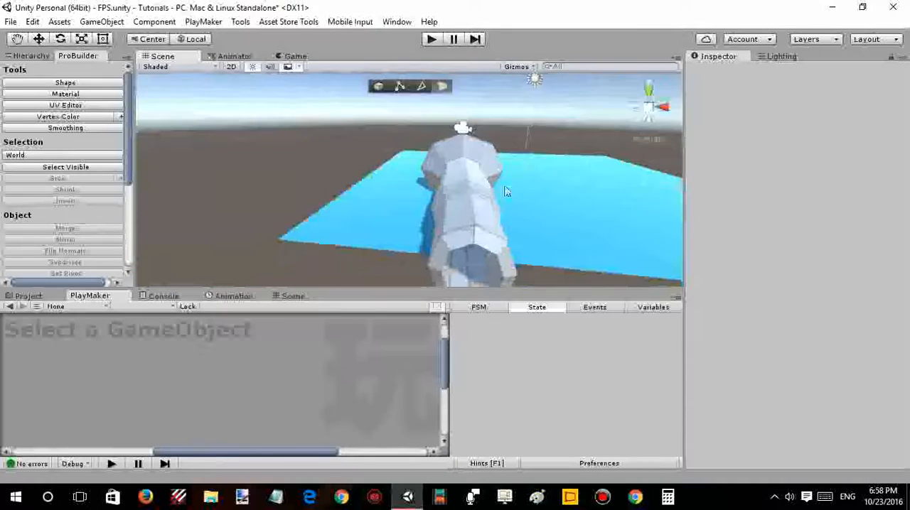
pyautogui.click(418, 180)
pyautogui.hotkey('ctrl', 'z')
pyautogui.hotkey('ctrl', 'z')
pyautogui.hotkey('ctrl', 'z')
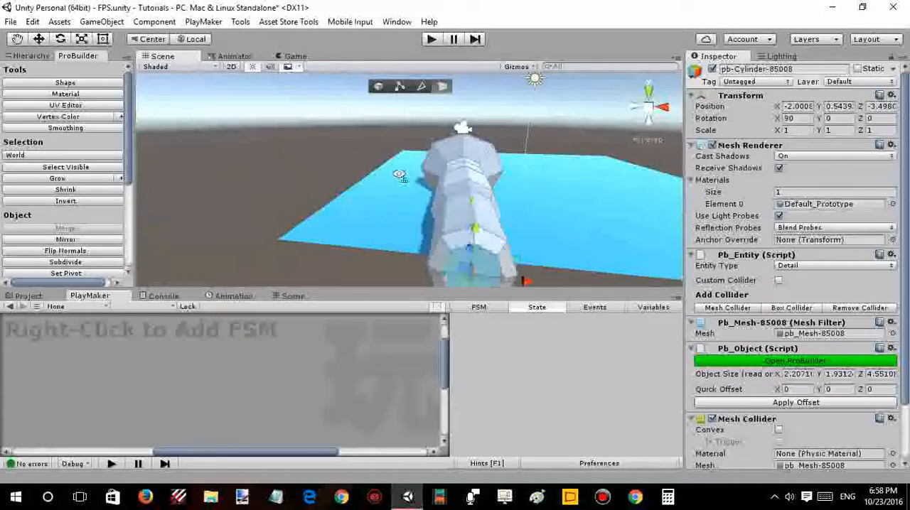
# - Switch from face editing to whole-object selection and select the modelled ProBuilder cylinder
pyautogui.moveTo(401, 175); pyautogui.dragTo(417, 190, button='right')
pyautogui.click(391, 176)
pyautogui.moveTo(441, 180)
pyautogui.keyDown('alt'); pyautogui.mouseDown()
pyautogui.moveTo(450, 179)
pyautogui.moveTo(394, 178)
pyautogui.moveTo(455, 179)
pyautogui.moveTo(415, 179)
pyautogui.moveTo(446, 183)
pyautogui.moveTo(447, 164)
pyautogui.moveTo(471, 165)
pyautogui.moveTo(442, 201)
pyautogui.moveTo(452, 172)
pyautogui.mouseUp(); pyautogui.keyUp('alt')
pyautogui.press('w')
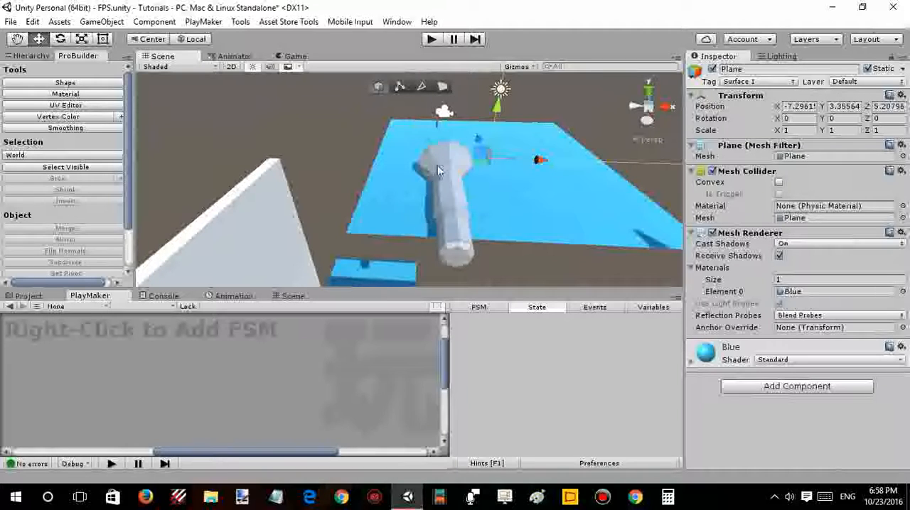
pyautogui.press('r')
pyautogui.click(466, 171)
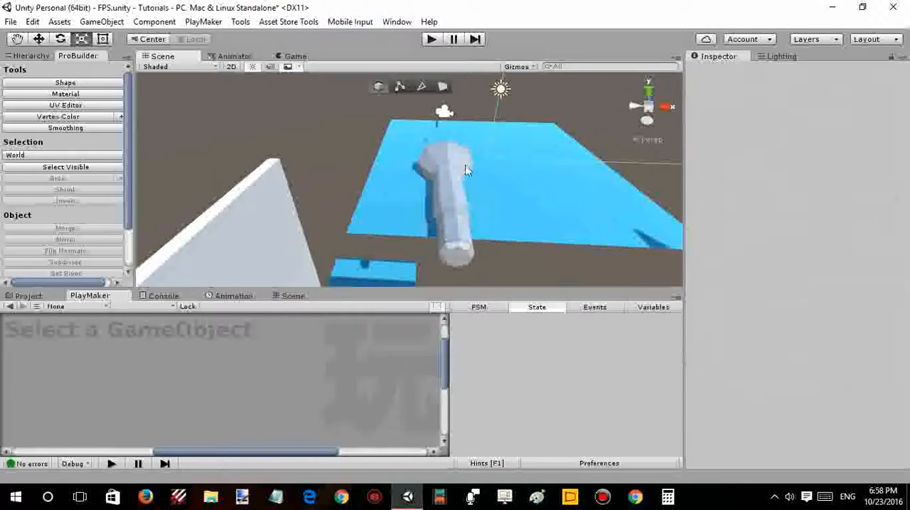
pyautogui.click(461, 169)
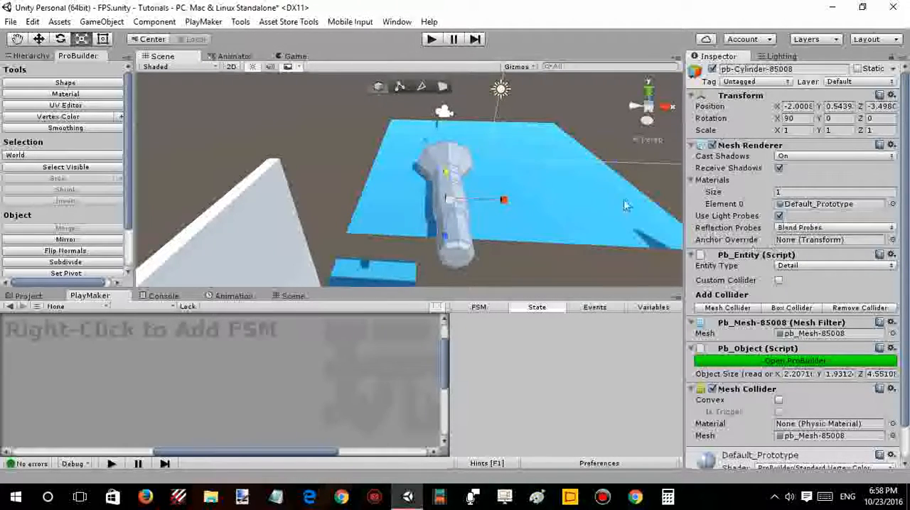
# - Scale the whole ProBuilder cylinder down uniformly to about 0.54
pyautogui.keyDown('alt'); pyautogui.moveTo(475, 172); pyautogui.dragTo(433, 186); pyautogui.keyUp('alt')
pyautogui.press('w')
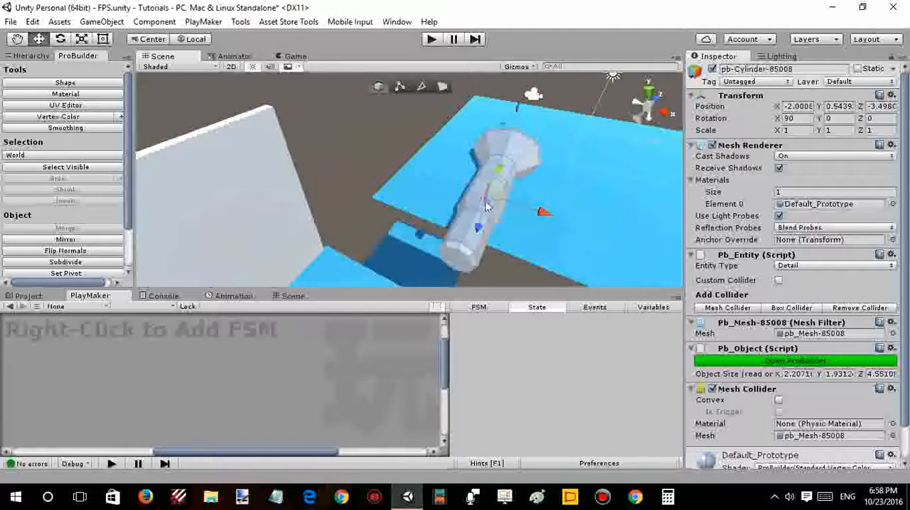
pyautogui.press('r')
pyautogui.click(461, 206)
pyautogui.click(488, 194)
pyautogui.moveTo(489, 194); pyautogui.dragTo(511, 190)
pyautogui.click(456, 209)
pyautogui.scroll(4, 474, 195)
pyautogui.click(511, 190)
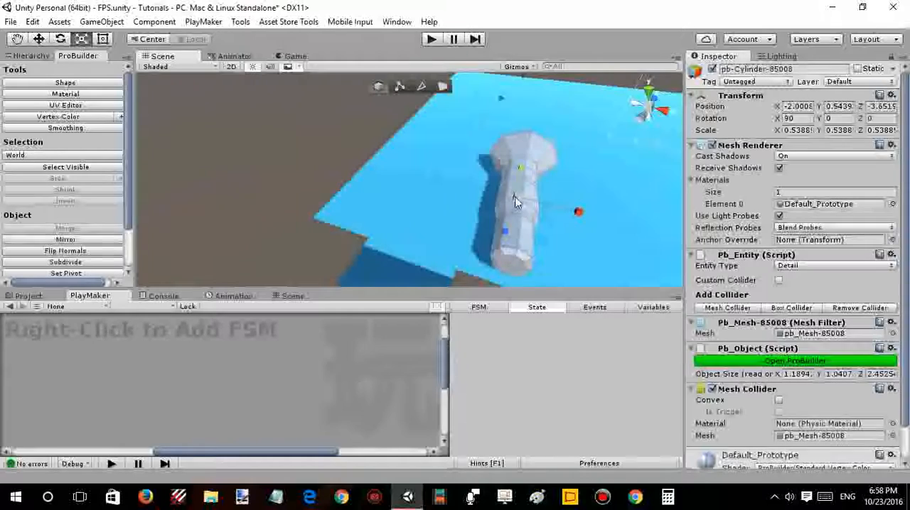
# - Shrink the ProBuilder cylinder further to a uniform scale of about 0.175 and keep it selected
pyautogui.click(515, 203)
pyautogui.click(518, 204)
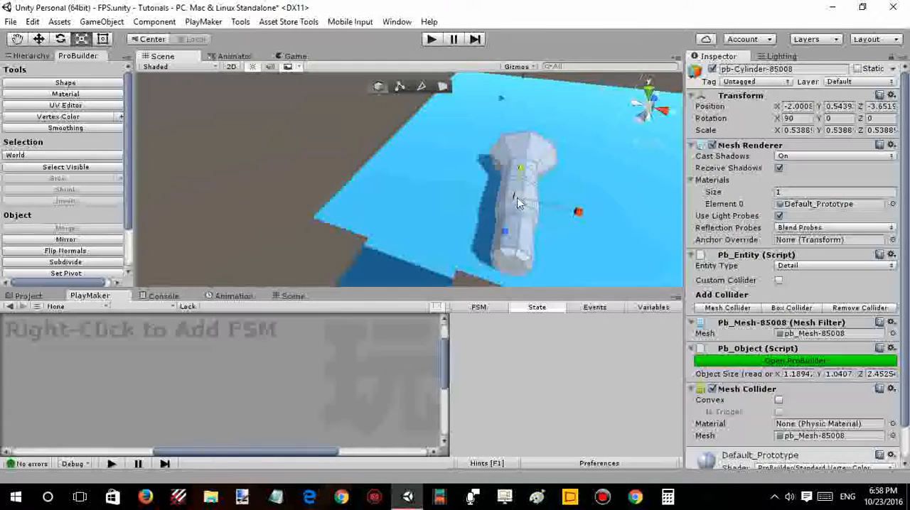
pyautogui.moveTo(508, 212); pyautogui.dragTo(397, 148)
pyautogui.click(473, 232)
pyautogui.moveTo(397, 148); pyautogui.dragTo(416, 156, button='right')
pyautogui.press('w')
pyautogui.moveTo(477, 173); pyautogui.dragTo(437, 157, button='right')
pyautogui.click(440, 155)
pyautogui.click(429, 149)
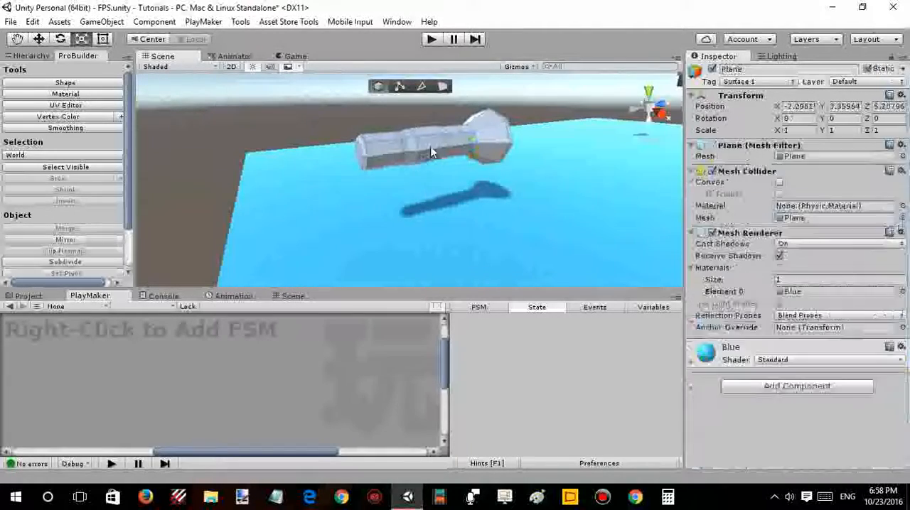
pyautogui.click(432, 145)
pyautogui.moveTo(432, 145); pyautogui.dragTo(415, 158)
pyautogui.click(414, 157)
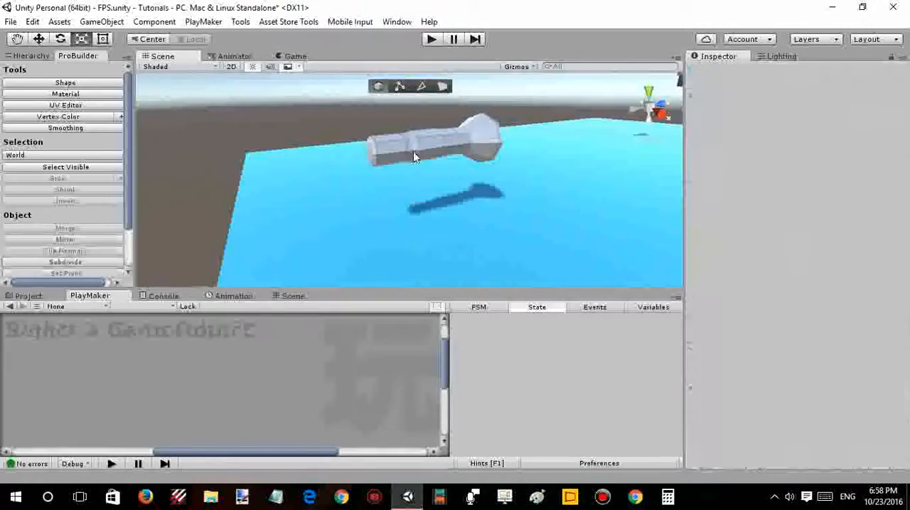
pyautogui.moveTo(414, 152); pyautogui.dragTo(451, 141, button='right')
pyautogui.click(427, 148)
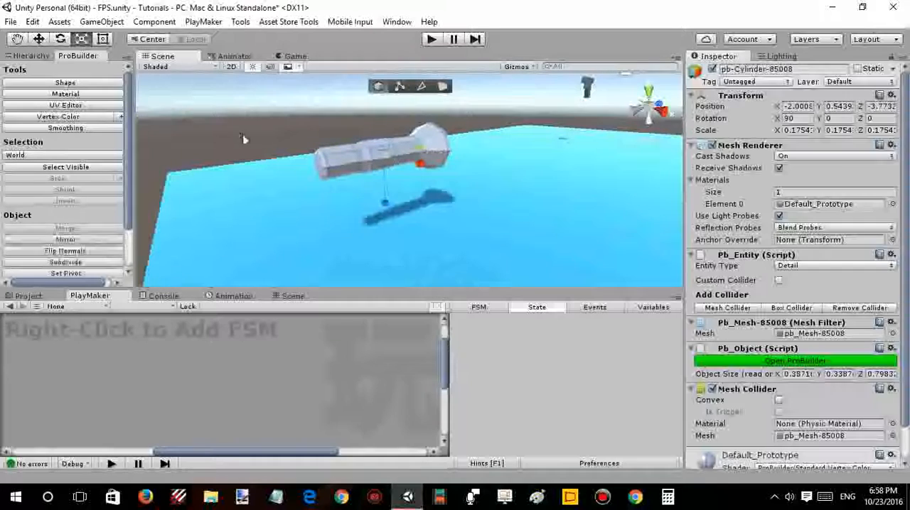
# - Set the Directional Light's intensity to 0 and its X rotation to -50 to darken the scene
pyautogui.click(46, 59)
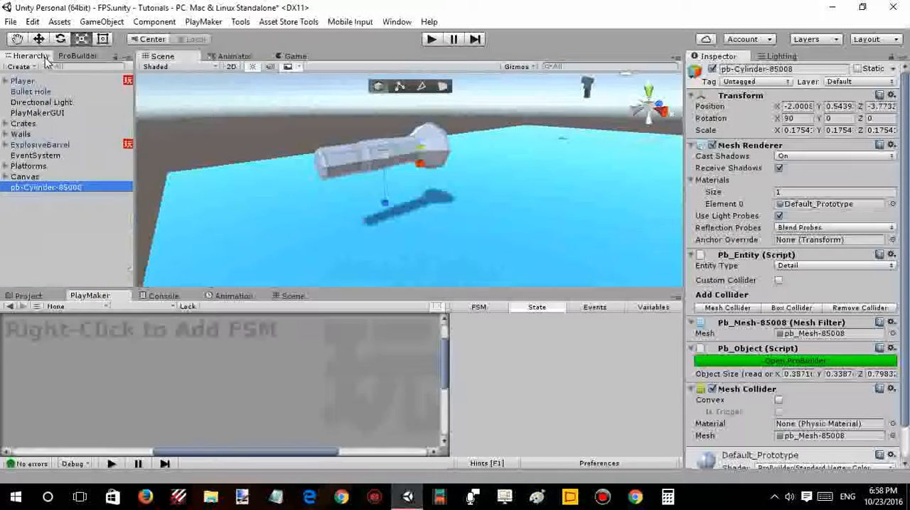
pyautogui.click(42, 102)
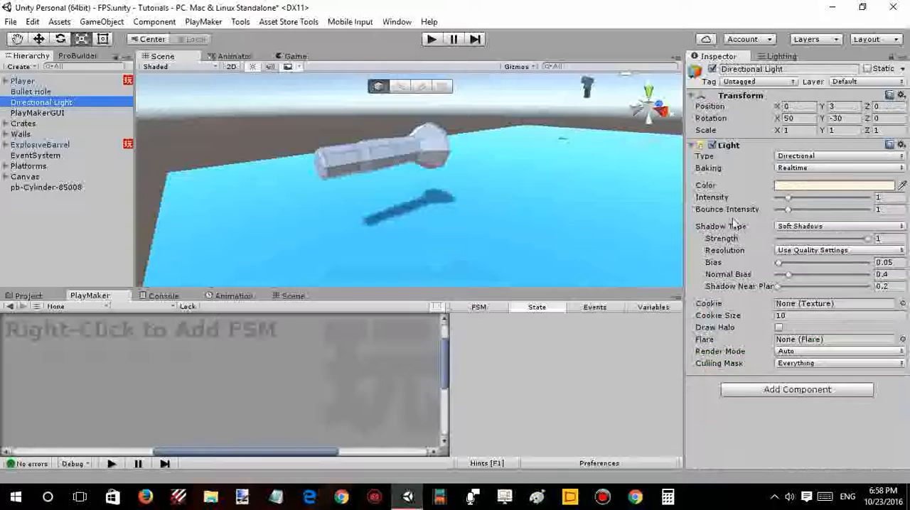
pyautogui.moveTo(787, 201); pyautogui.dragTo(721, 199)
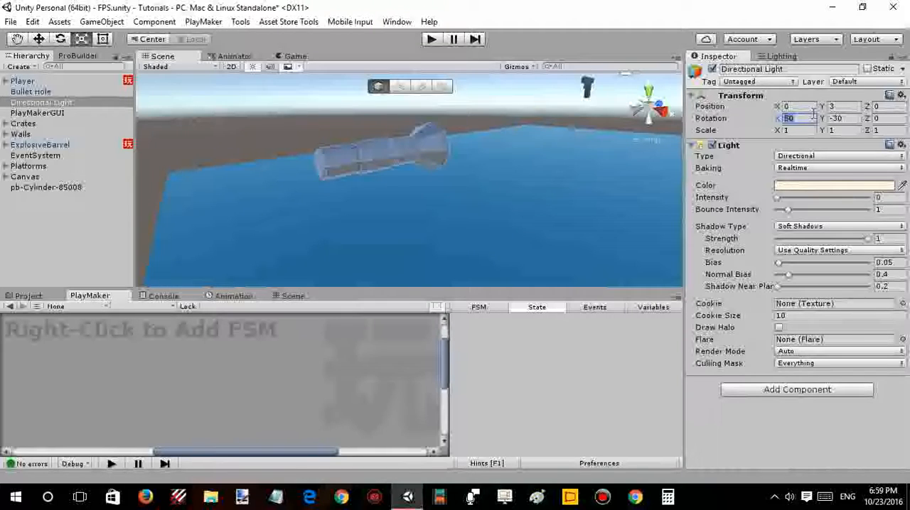
pyautogui.write('-50')
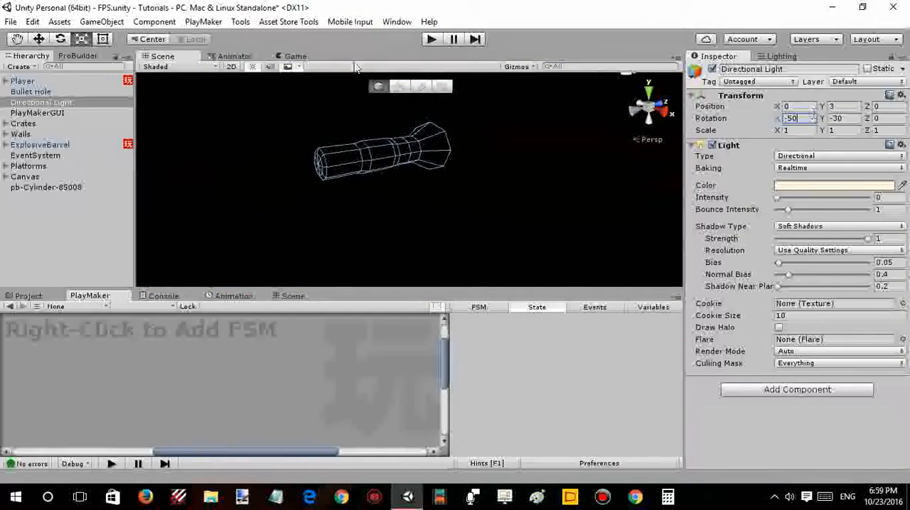
# - Turn off scene lighting in the Scene view so the dark model can be edited
pyautogui.moveTo(337, 169); pyautogui.dragTo(500, 166, button='right')
pyautogui.moveTo(405, 164); pyautogui.dragTo(487, 176, button='right')
pyautogui.moveTo(413, 154); pyautogui.dragTo(395, 163, button='right')
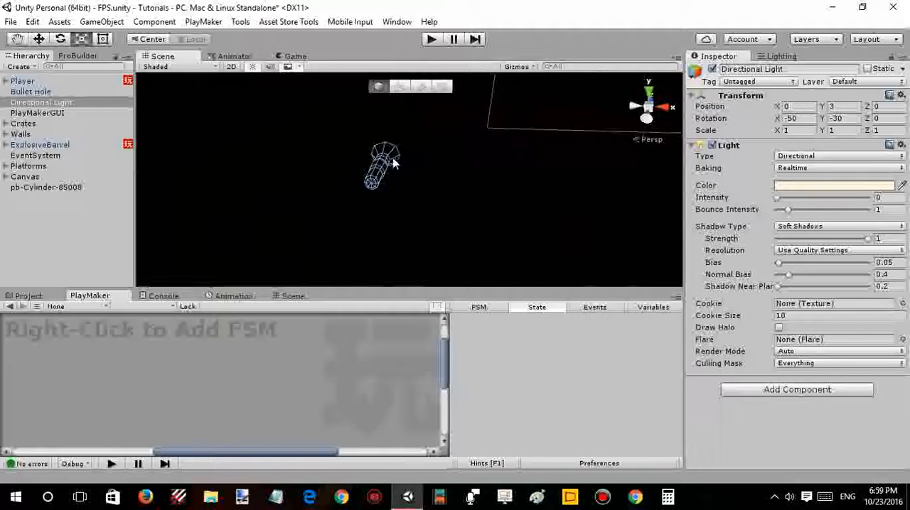
pyautogui.click(253, 66)
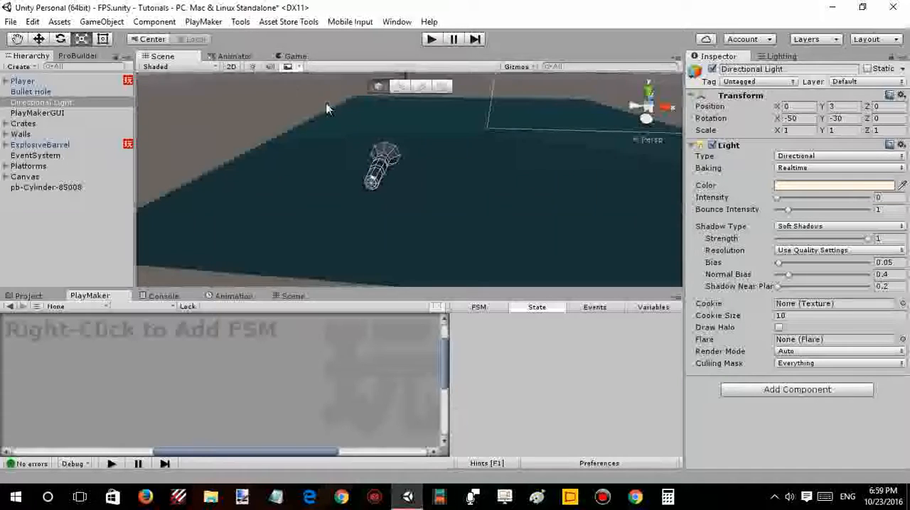
# - Select all the triangular cap faces on the flared end of the ProBuilder cylinder in face mode
pyautogui.moveTo(384, 135); pyautogui.dragTo(399, 169, button='right')
pyautogui.click(400, 169)
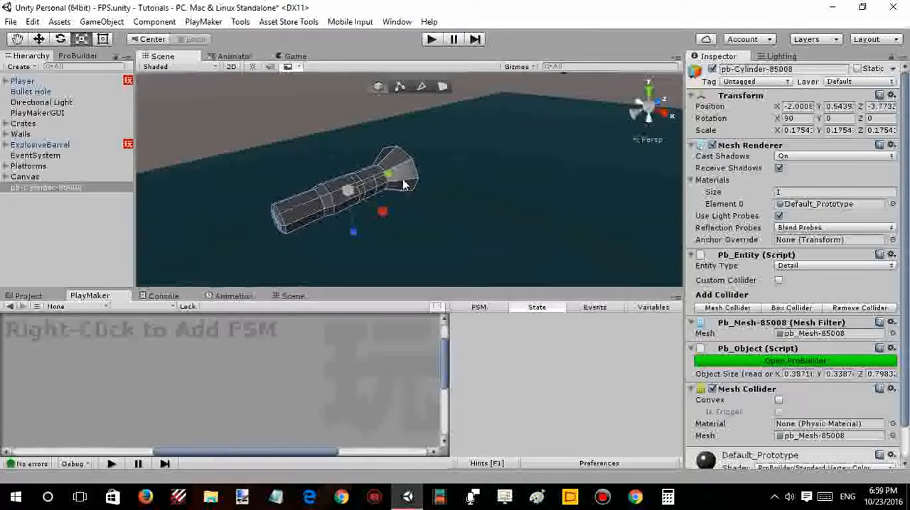
pyautogui.keyDown('alt'); pyautogui.moveTo(403, 183); pyautogui.dragTo(324, 168); pyautogui.keyUp('alt')
pyautogui.keyDown('alt'); pyautogui.moveTo(387, 168); pyautogui.dragTo(320, 138); pyautogui.keyUp('alt')
pyautogui.click(442, 86)
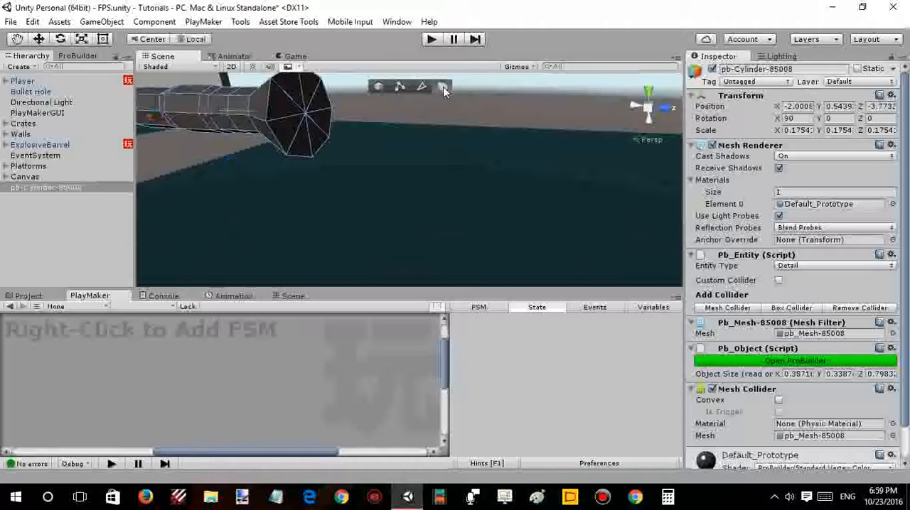
pyautogui.moveTo(385, 164); pyautogui.dragTo(357, 134, button='right')
pyautogui.click(341, 126)
pyautogui.click(324, 114)
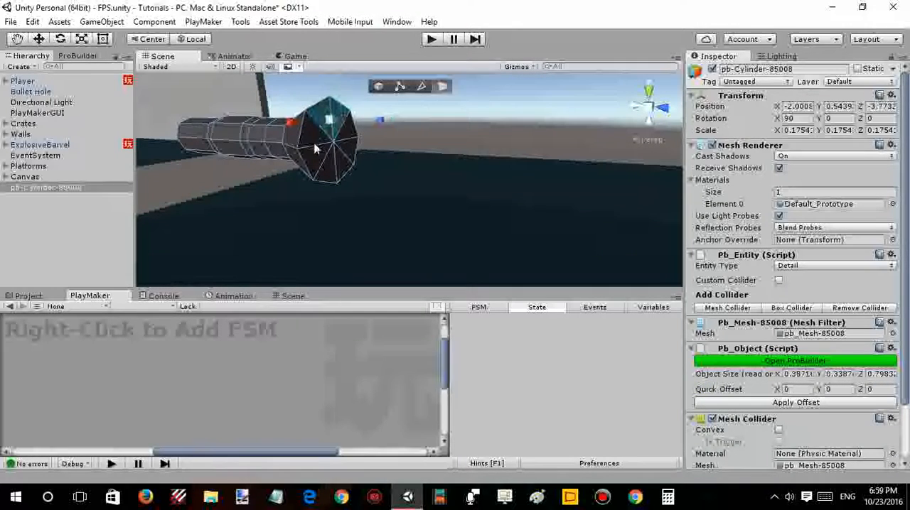
pyautogui.keyDown('shift'); pyautogui.click(314, 135); pyautogui.keyUp('shift')
pyautogui.keyDown('shift'); pyautogui.click(313, 166); pyautogui.keyUp('shift')
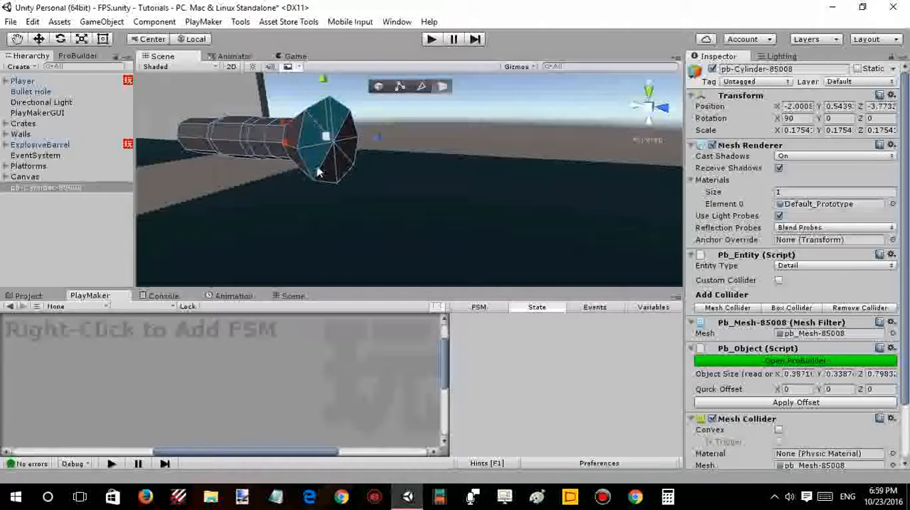
pyautogui.keyDown('shift'); pyautogui.click(330, 169); pyautogui.keyUp('shift')
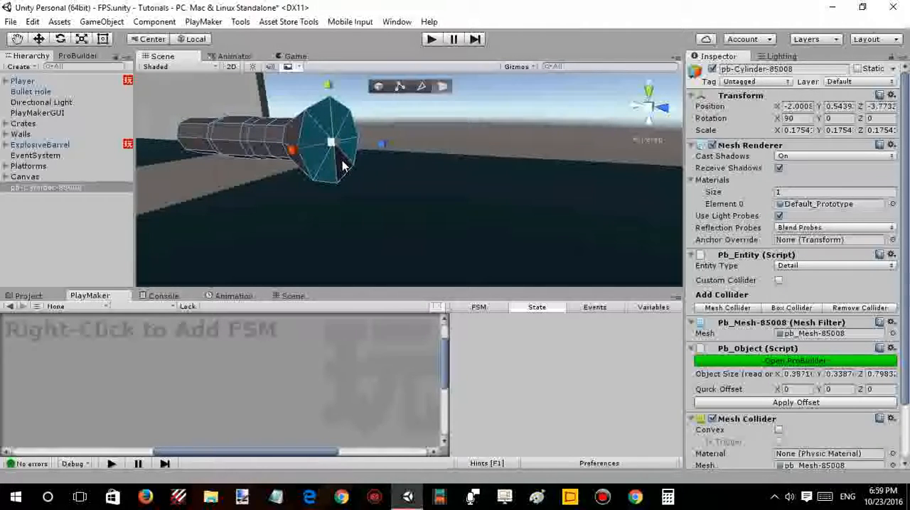
pyautogui.keyDown('shift'); pyautogui.click(342, 165); pyautogui.keyUp('shift')
# - Extrude the flared end's cap outward into a short rim, to an object length of about 0.83 in Z
pyautogui.moveTo(342, 165); pyautogui.dragTo(437, 149, button='right')
pyautogui.press('a')
pyautogui.press('d')
pyautogui.press('w')
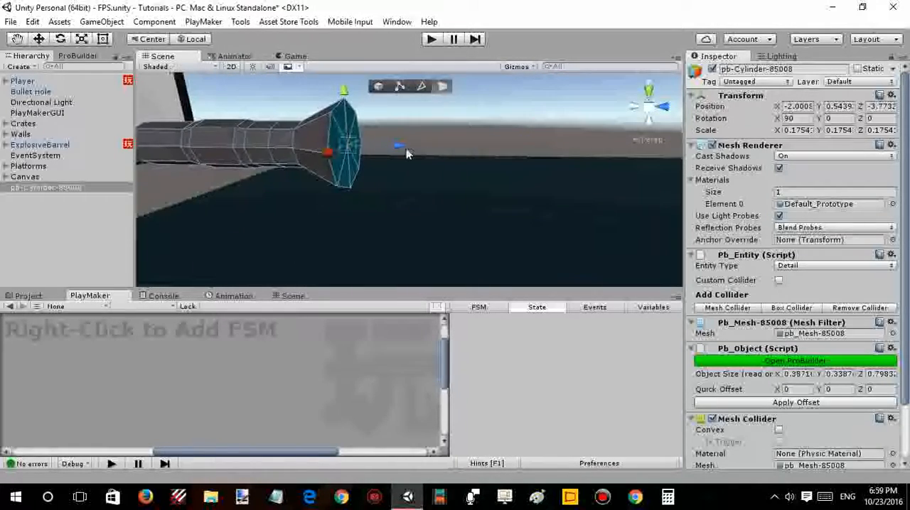
pyautogui.keyDown('shift'); pyautogui.moveTo(407, 151); pyautogui.dragTo(413, 151); pyautogui.keyUp('shift')
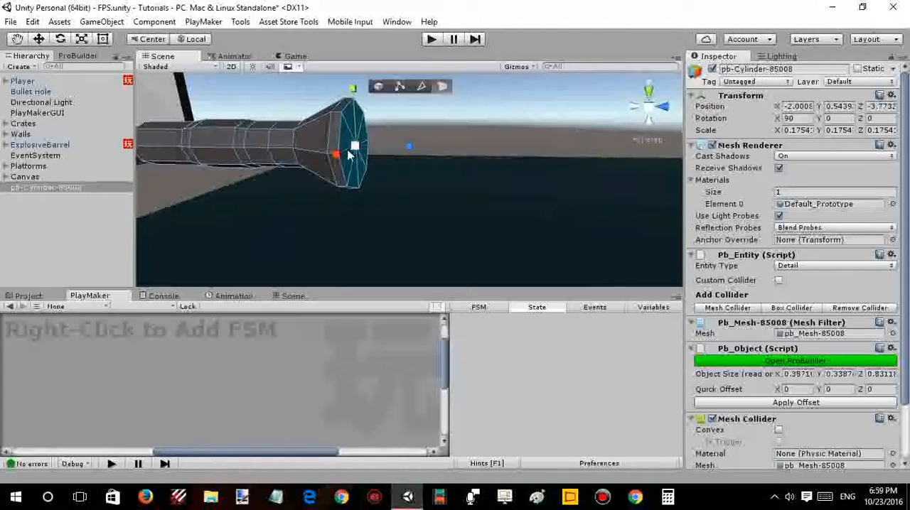
# - Scale the extruded cap faces down slightly to taper the rim of the flared end
pyautogui.moveTo(357, 147); pyautogui.dragTo(350, 158)
pyautogui.press('s')
pyautogui.moveTo(403, 153); pyautogui.dragTo(382, 144, button='right')
pyautogui.press('d')
pyautogui.press('w')
pyautogui.press('s')
pyautogui.press('w')
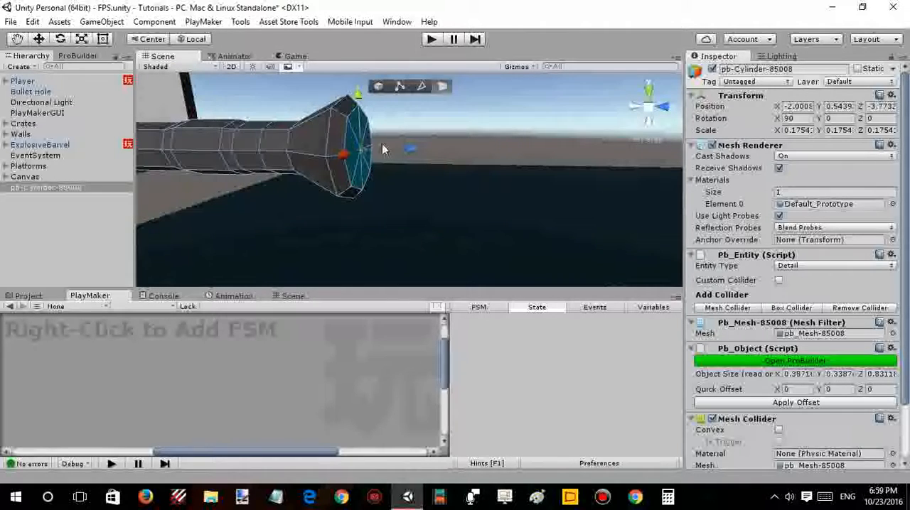
# - Merge the selected cap faces of the flared end into one face and deselect the object
pyautogui.click(78, 57)
pyautogui.scroll(-6, 64, 174)
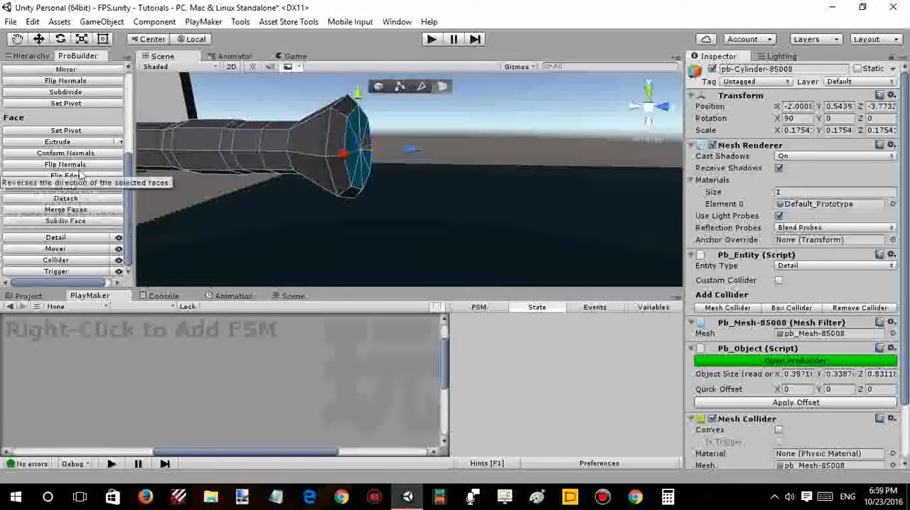
pyautogui.click(84, 211)
pyautogui.moveTo(490, 119); pyautogui.dragTo(408, 126, button='right')
pyautogui.click(413, 126)
pyautogui.moveTo(408, 128); pyautogui.dragTo(418, 174, button='right')
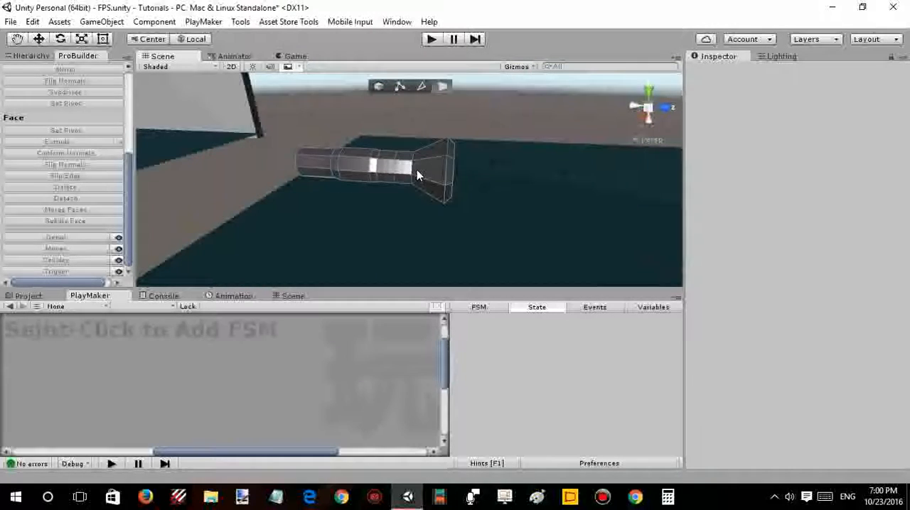
# - Select the ProBuilder cylinder and set its entity type to Mover
pyautogui.click(429, 165)
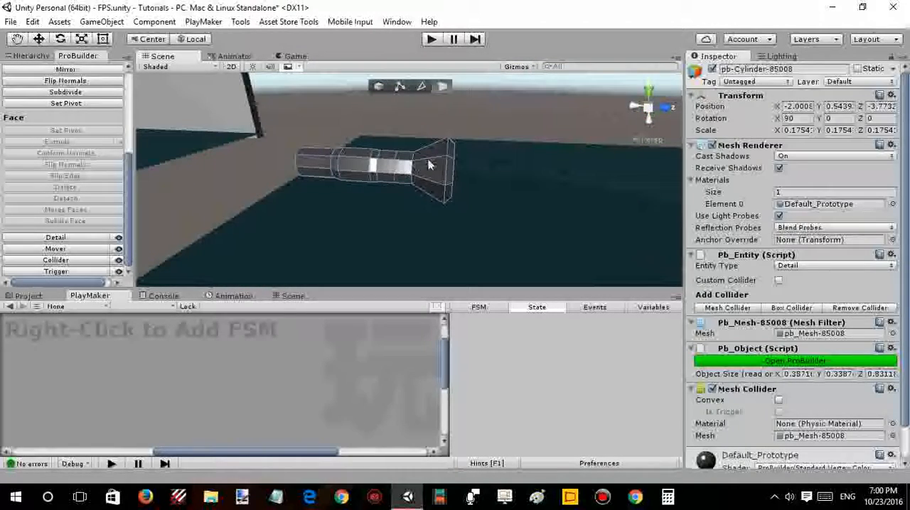
pyautogui.click(802, 265)
pyautogui.click(791, 339)
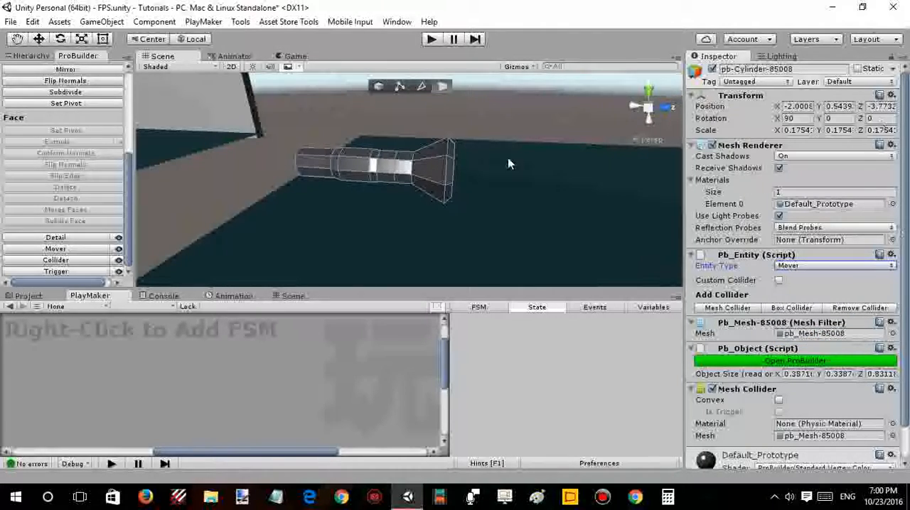
# - Add a standard 3D Cylinder object to the scene
pyautogui.moveTo(508, 164); pyautogui.dragTo(548, 152, button='right')
pyautogui.moveTo(474, 163); pyautogui.dragTo(412, 153, button='right')
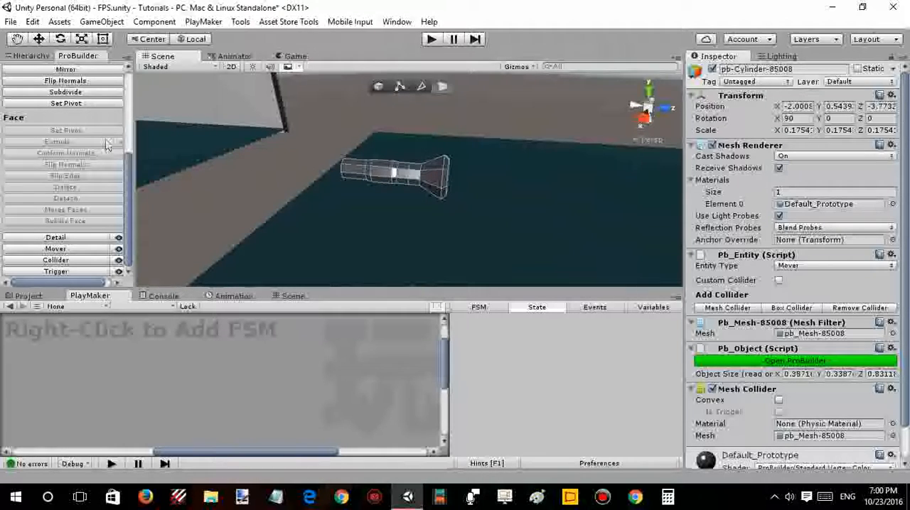
pyautogui.click(42, 57)
pyautogui.click(30, 210)
pyautogui.rightClick(30, 211)
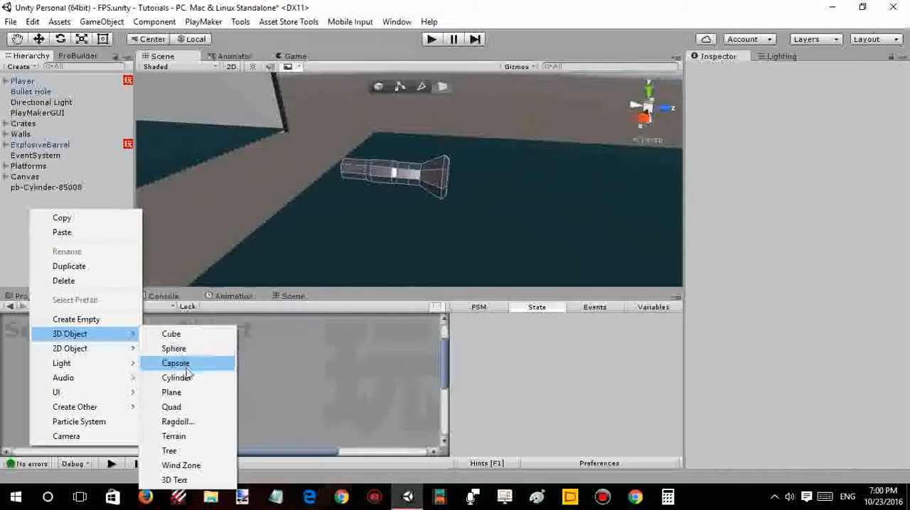
pyautogui.click(187, 382)
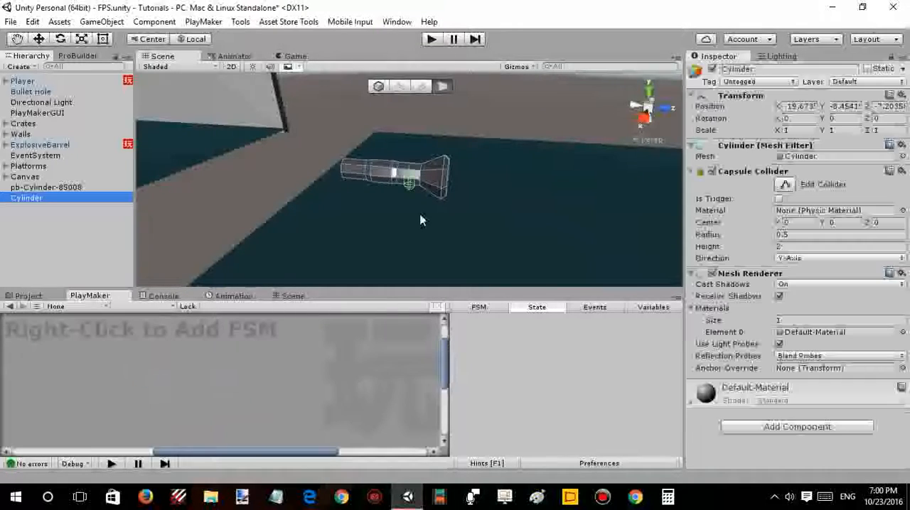
# - Stand the new Cylinder beside the flashlight and tilt it to about -86 degrees on X
pyautogui.moveTo(462, 192); pyautogui.dragTo(472, 200)
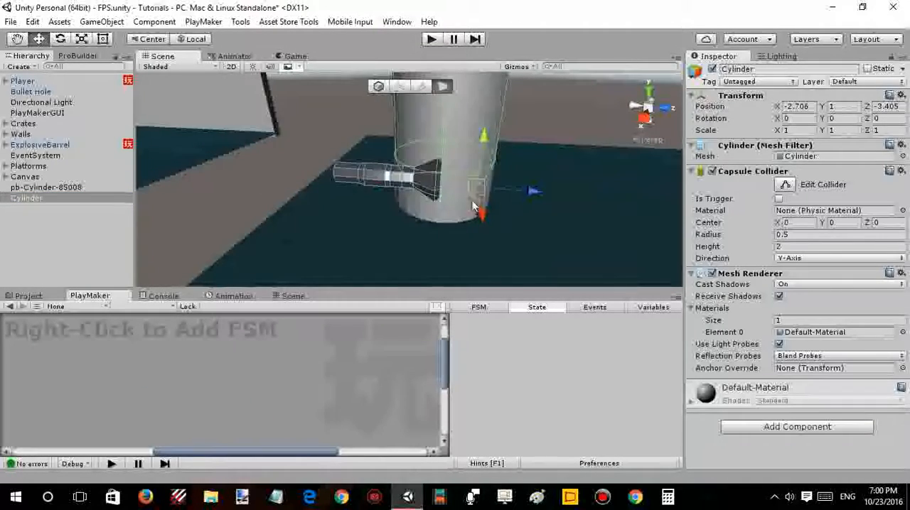
pyautogui.moveTo(472, 200); pyautogui.dragTo(426, 165, button='right')
pyautogui.press('e')
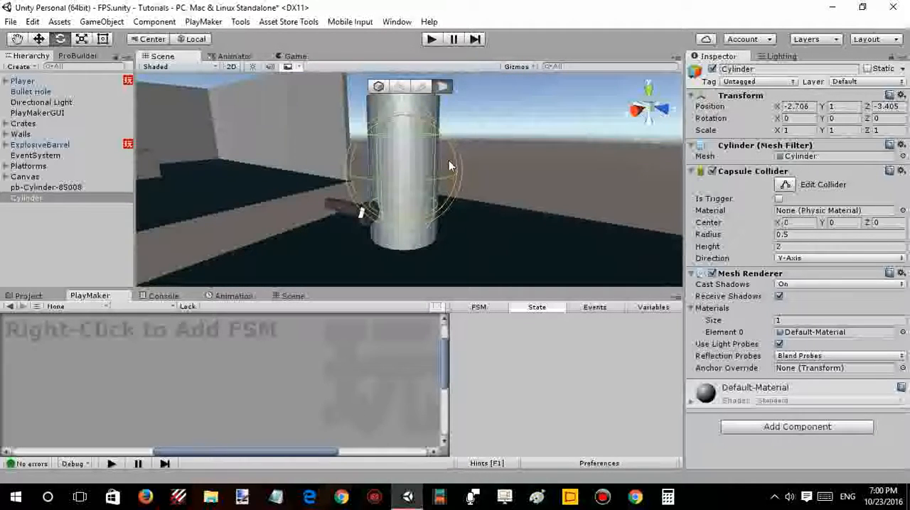
pyautogui.moveTo(451, 166); pyautogui.dragTo(334, 501)
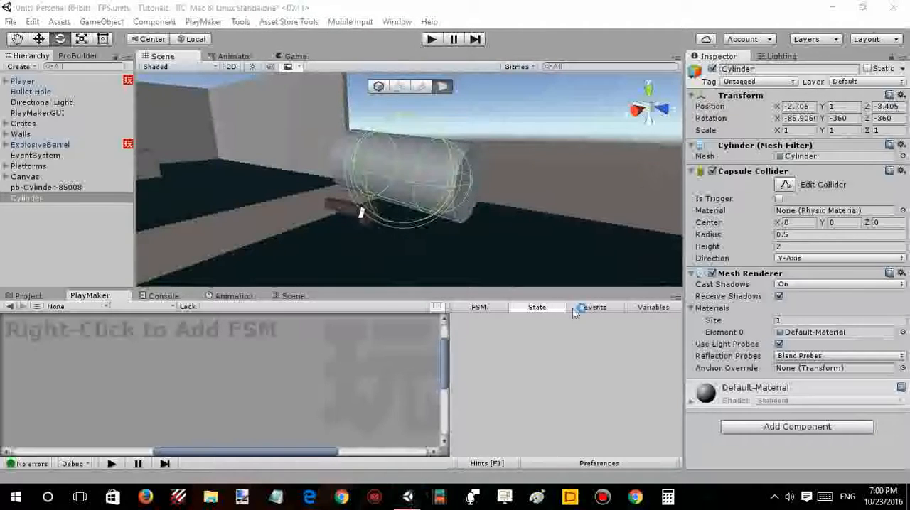
pyautogui.moveTo(483, 216); pyautogui.dragTo(471, 201, button='middle')
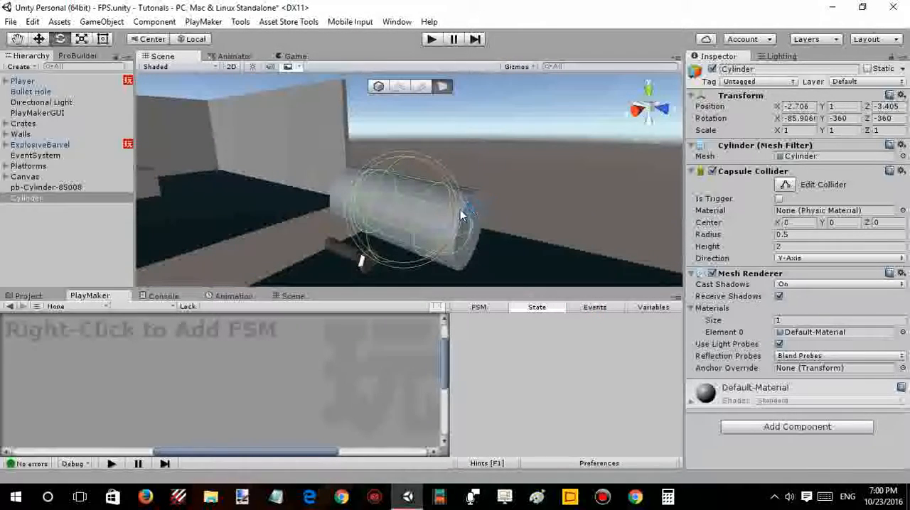
# - Close the stray Chrome new-tab window and return to the Unity editor
pyautogui.rightClick(720, 501)
pyautogui.rightClick(705, 503)
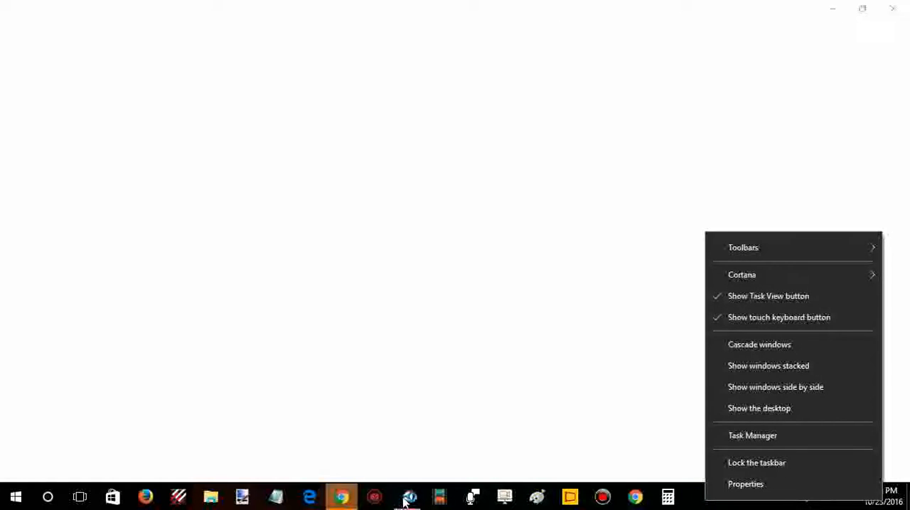
pyautogui.click(408, 498)
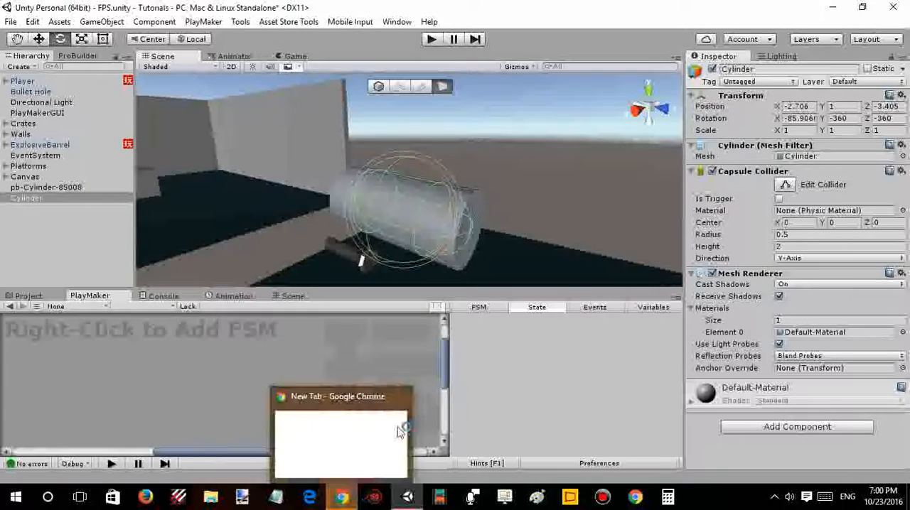
pyautogui.click(412, 395)
# - Add a standard 3D Sphere to the scene as a separate top-level object
pyautogui.press('f')
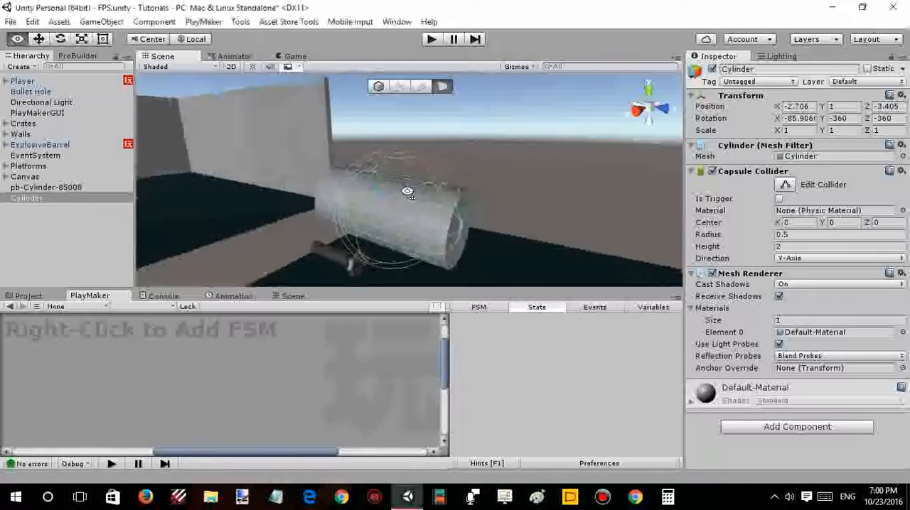
pyautogui.press('w')
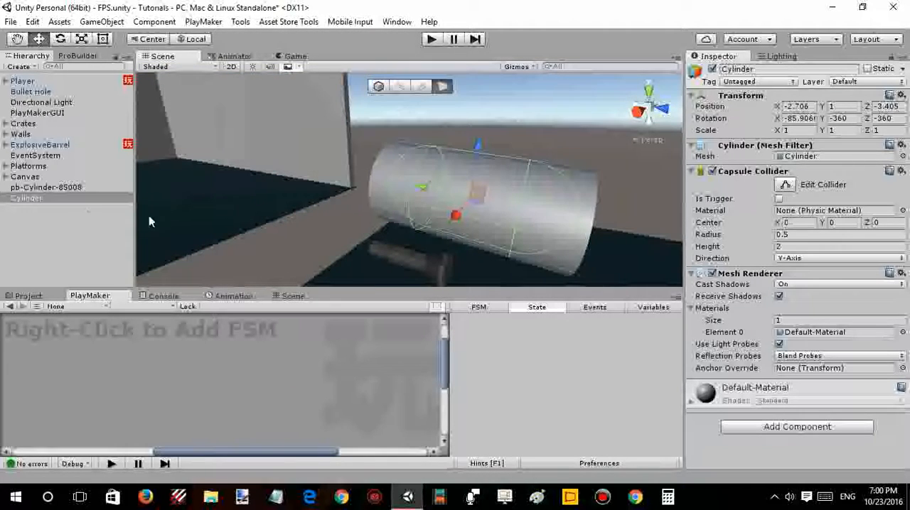
pyautogui.rightClick(95, 198)
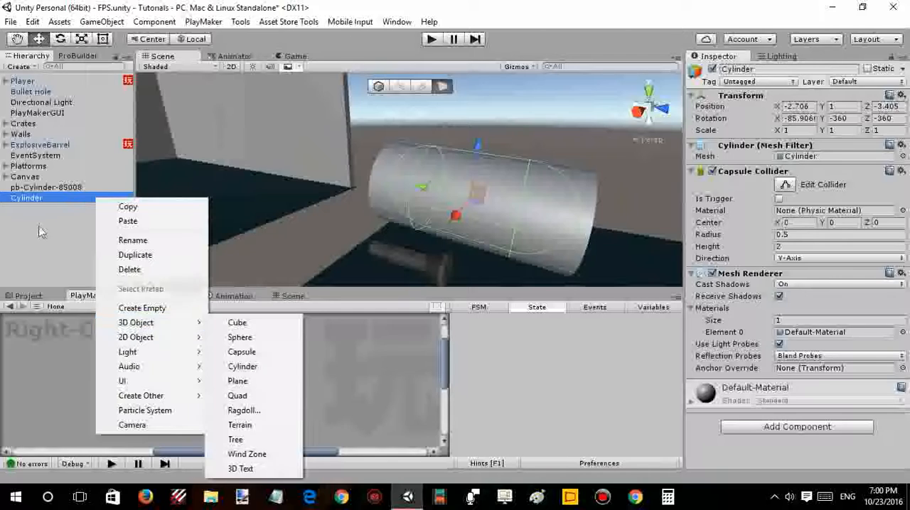
pyautogui.click(38, 227)
pyautogui.rightClick(40, 212)
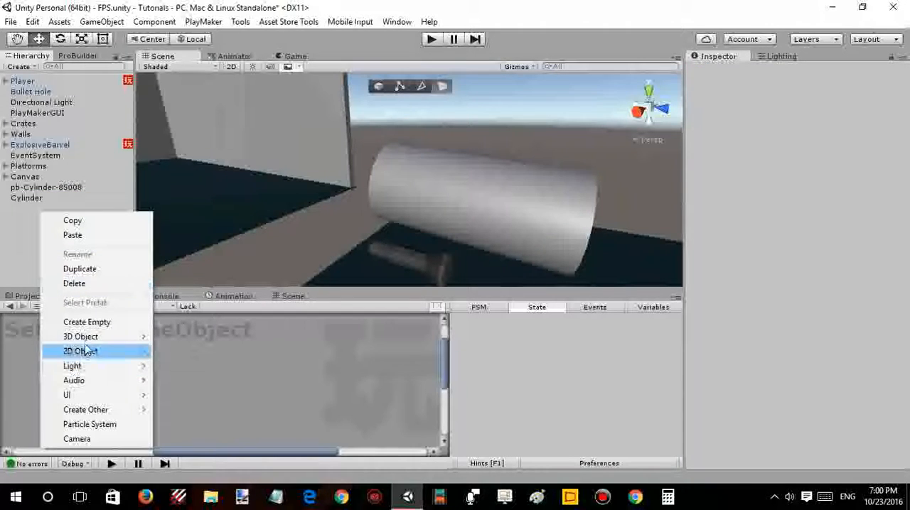
pyautogui.moveTo(109, 345)
pyautogui.click(184, 351)
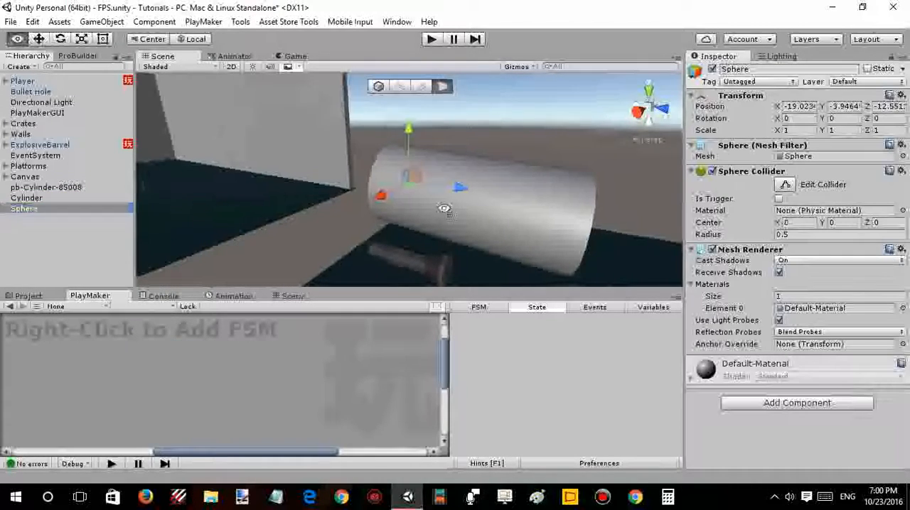
# - Place the Sphere at the Cylinder's end and align the Cylinder with it at X -2.24, Y 1.25, Z -3.39
pyautogui.keyDown('alt'); pyautogui.moveTo(419, 199); pyautogui.dragTo(449, 196); pyautogui.keyUp('alt')
pyautogui.moveTo(450, 195); pyautogui.dragTo(231, 188, button='right')
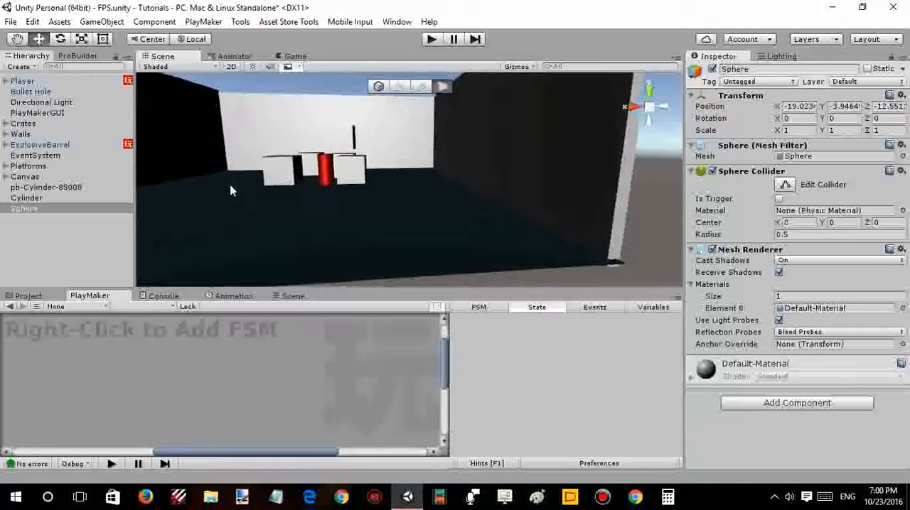
pyautogui.hotkey('ctrl', 'shift', 'f')
pyautogui.scroll(-3, 307, 208)
pyautogui.moveTo(307, 208)
pyautogui.keyDown('alt'); pyautogui.mouseDown()
pyautogui.moveTo(437, 199)
pyautogui.moveTo(430, 191)
pyautogui.moveTo(319, 213)
pyautogui.mouseUp(); pyautogui.keyUp('alt')
pyautogui.scroll(-3, 478, 191)
pyautogui.click(379, 216)
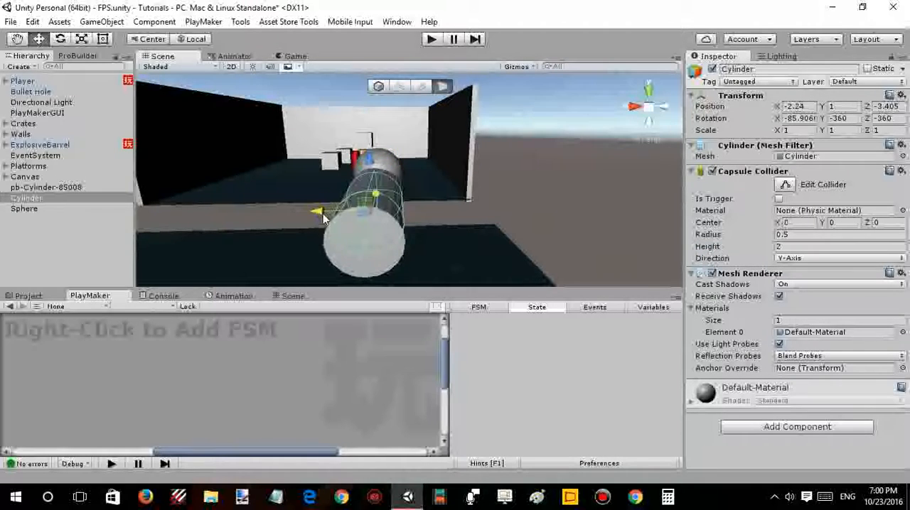
pyautogui.keyDown('alt'); pyautogui.moveTo(373, 202); pyautogui.dragTo(465, 182); pyautogui.keyUp('alt')
pyautogui.moveTo(412, 161); pyautogui.dragTo(411, 142)
# - Scale the Cylinder uniformly to about 0.63 and shift it along X to -2.366
pyautogui.press('r')
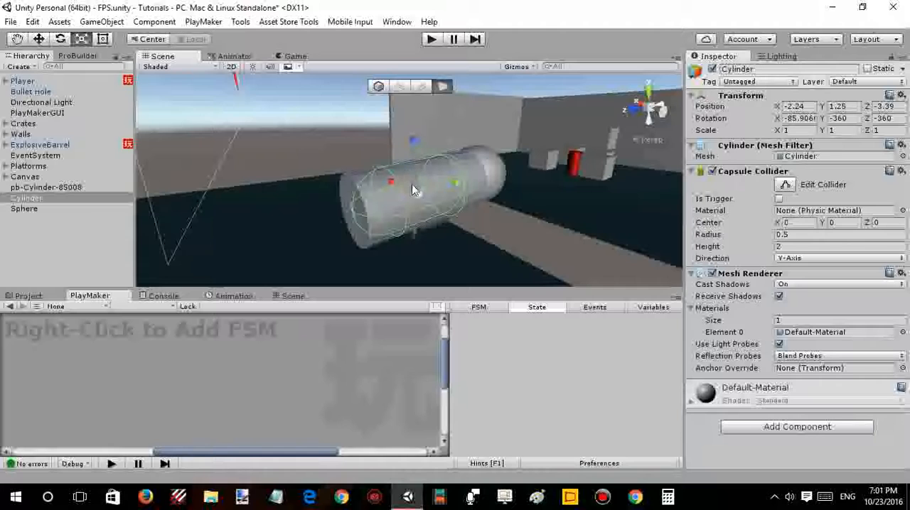
pyautogui.click(399, 206)
pyautogui.click(423, 194)
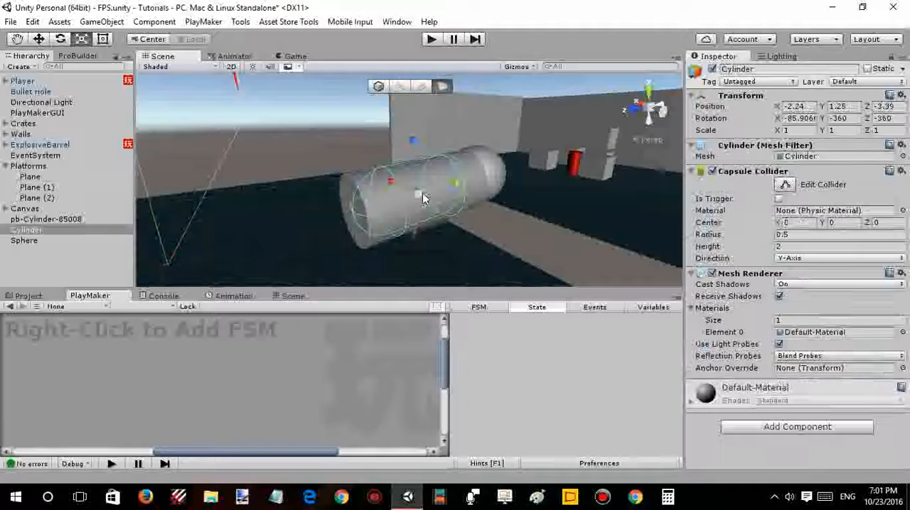
pyautogui.moveTo(422, 192); pyautogui.dragTo(403, 205)
pyautogui.press('w')
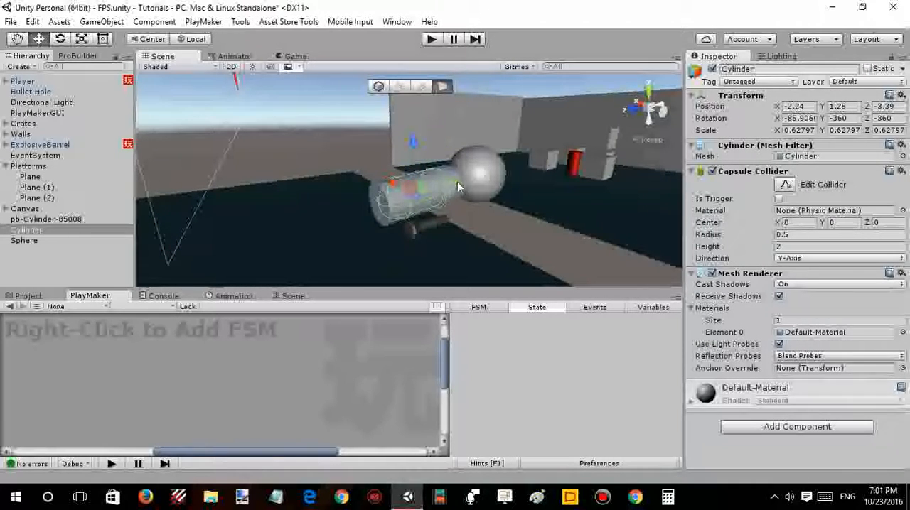
pyautogui.keyDown('alt'); pyautogui.moveTo(459, 180); pyautogui.dragTo(413, 196); pyautogui.keyUp('alt')
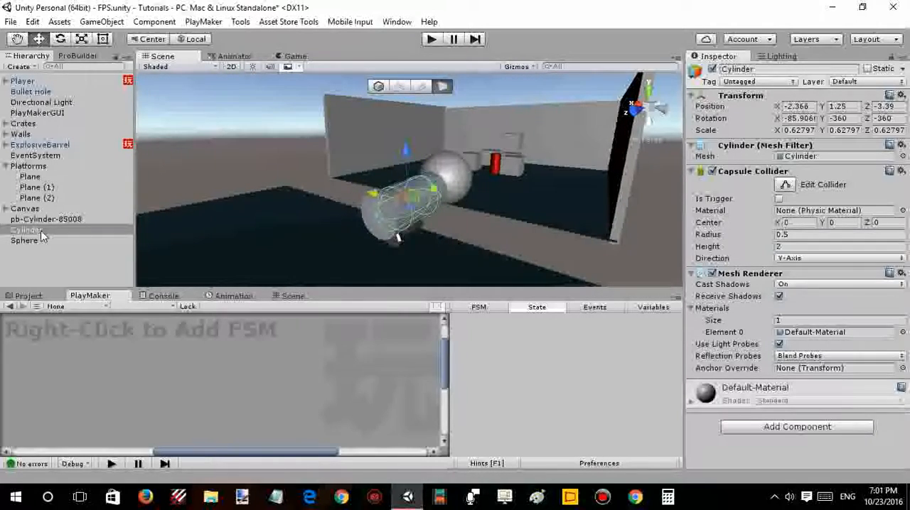
# - Delete the standard Cylinder and the Sphere from the scene
pyautogui.press('Delete')
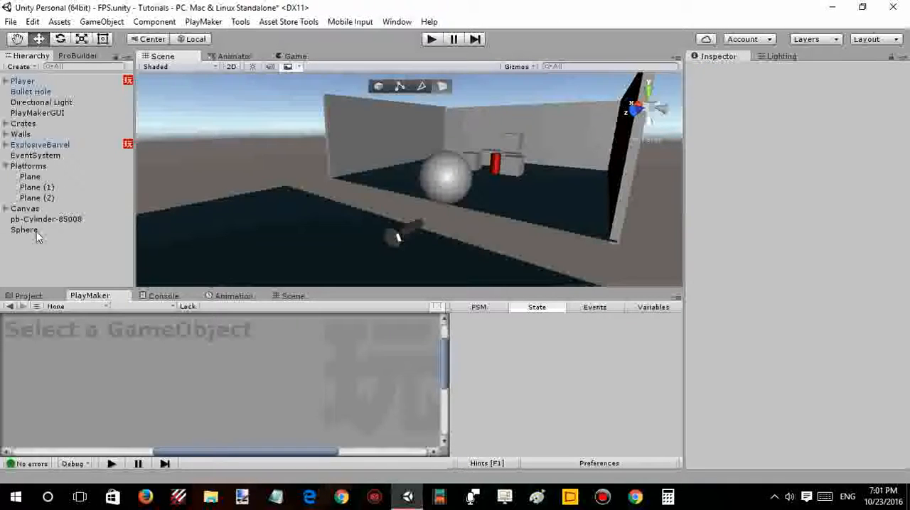
pyautogui.click(33, 229)
pyautogui.press('Delete')
# - Rename the ProBuilder object pb-Cylinder-85008 to Flashlight
pyautogui.keyDown('alt'); pyautogui.moveTo(296, 251); pyautogui.dragTo(341, 221); pyautogui.keyUp('alt')
pyautogui.click(419, 216)
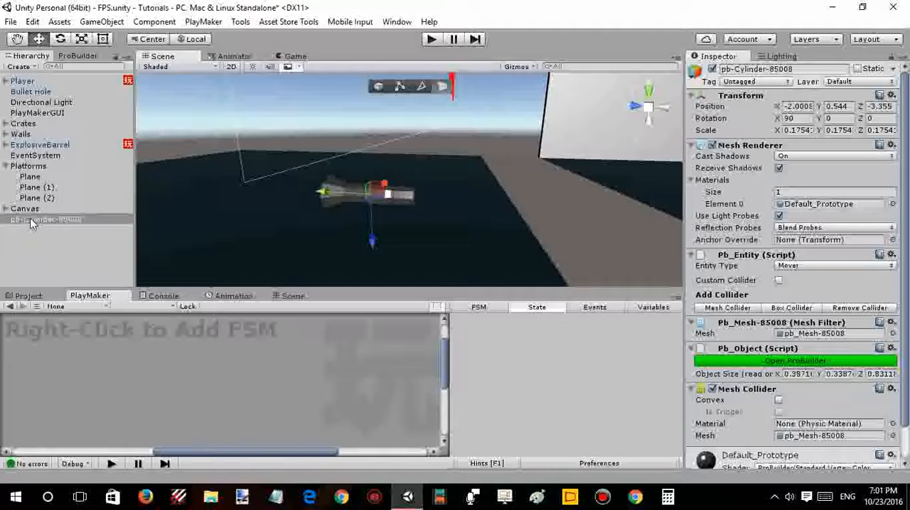
pyautogui.click(32, 221)
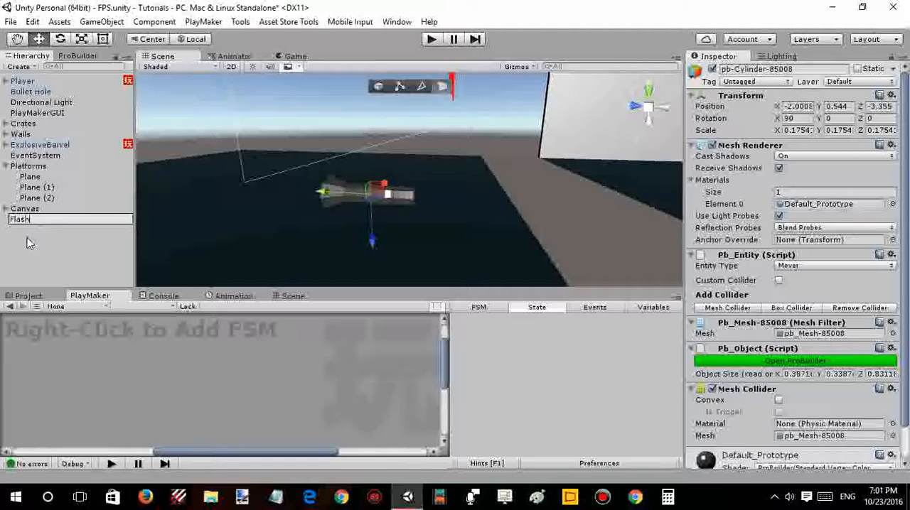
pyautogui.press('Return')
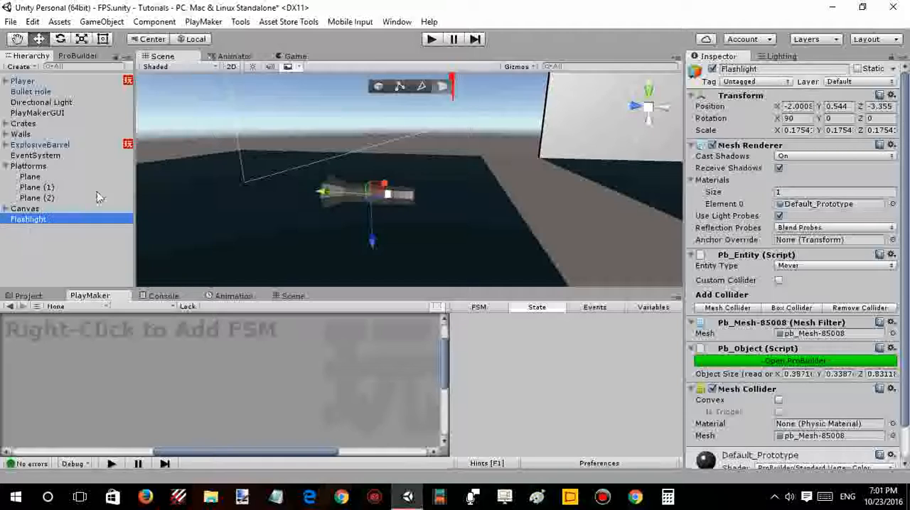
# - Create an empty object under Flashlight and move it out to the top level of the hierarchy
pyautogui.press('w')
pyautogui.moveTo(465, 193); pyautogui.dragTo(457, 223, button='right')
pyautogui.press('a')
pyautogui.rightClick(32, 220)
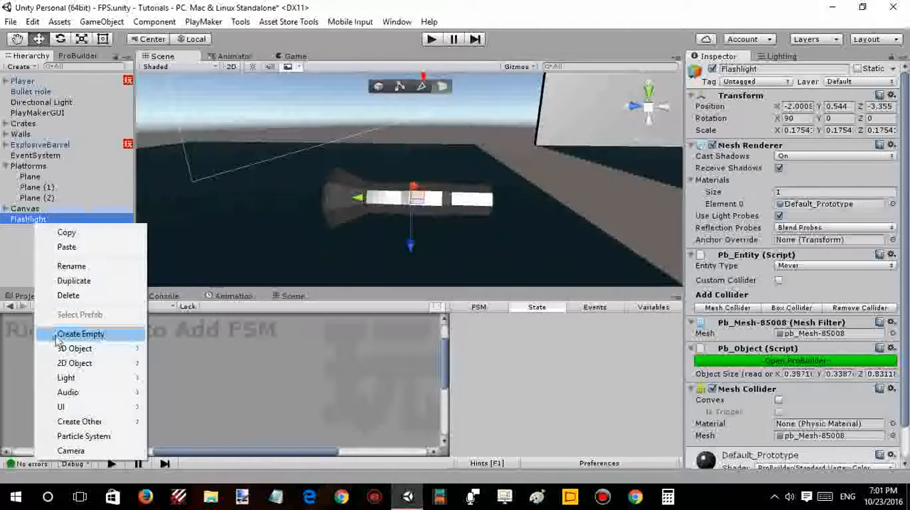
pyautogui.click(58, 337)
pyautogui.click(32, 219)
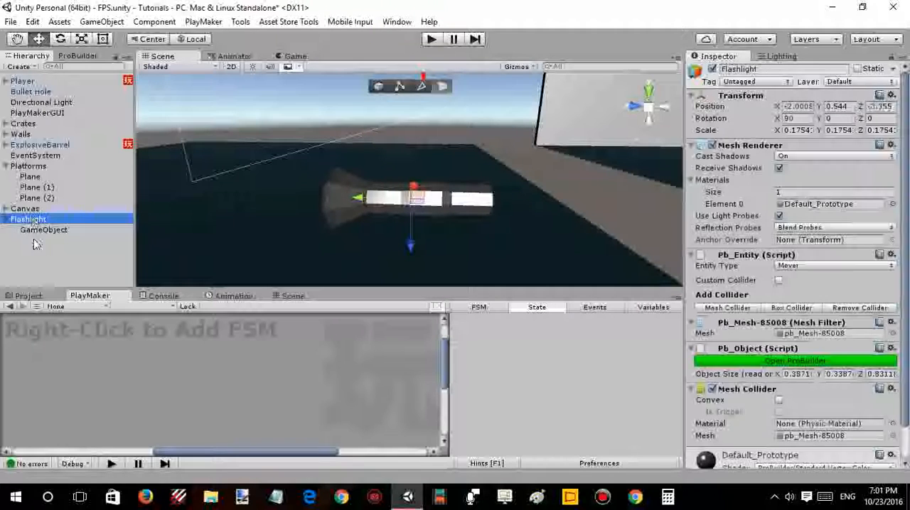
pyautogui.moveTo(40, 231); pyautogui.dragTo(39, 267)
# - Rename the empty object Flashlight_Base and set its X rotation to 0
pyautogui.press('F2')
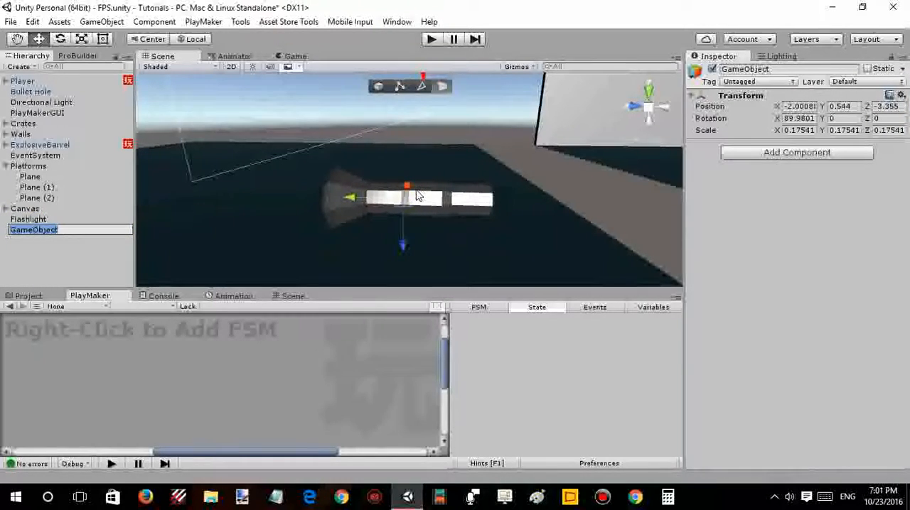
pyautogui.write('Flashlight_Base')
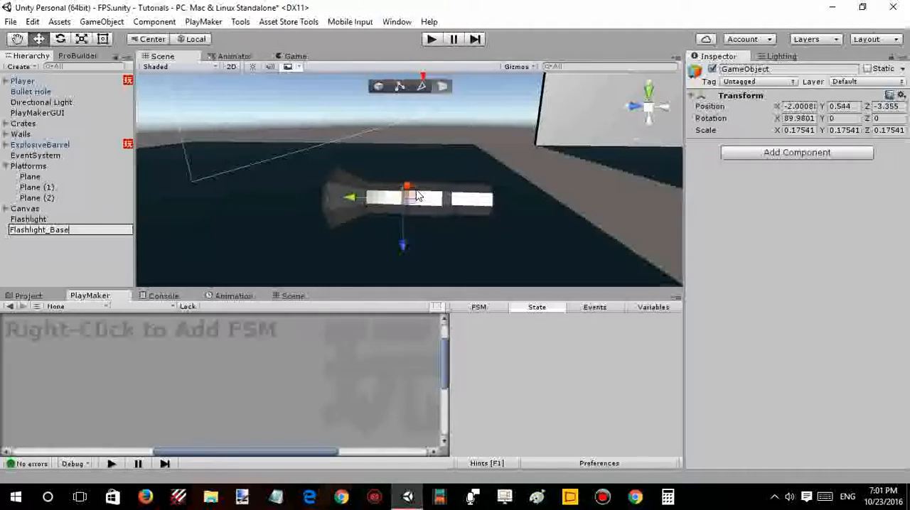
pyautogui.press('Return')
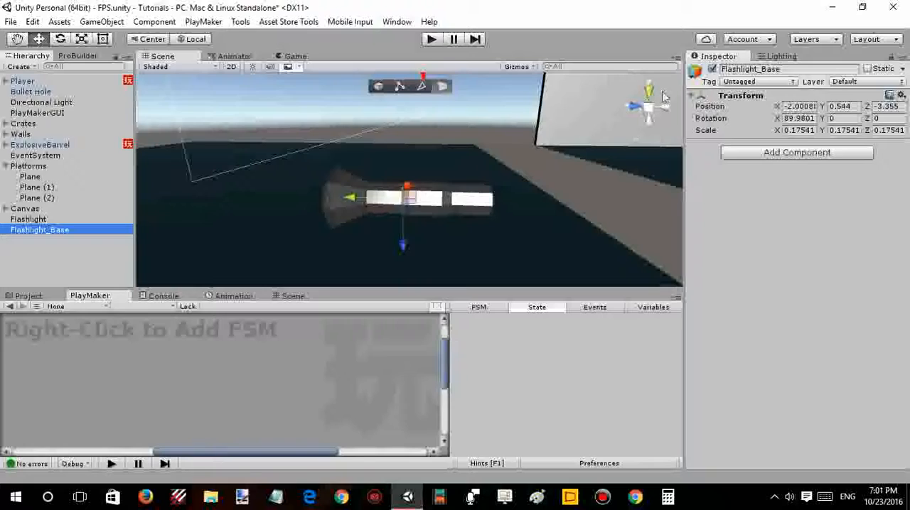
pyautogui.click(813, 119)
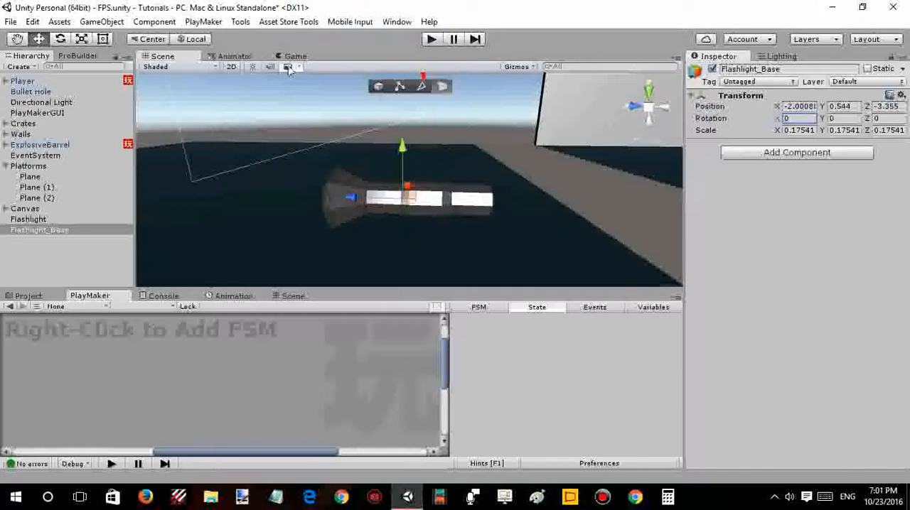
# - Make Flashlight a child of Flashlight_Base
pyautogui.moveTo(461, 120); pyautogui.dragTo(311, 152, button='right')
pyautogui.press('d')
pyautogui.press('w')
pyautogui.press('w')
pyautogui.moveTo(381, 142); pyautogui.dragTo(383, 161, button='right')
pyautogui.click(64, 221)
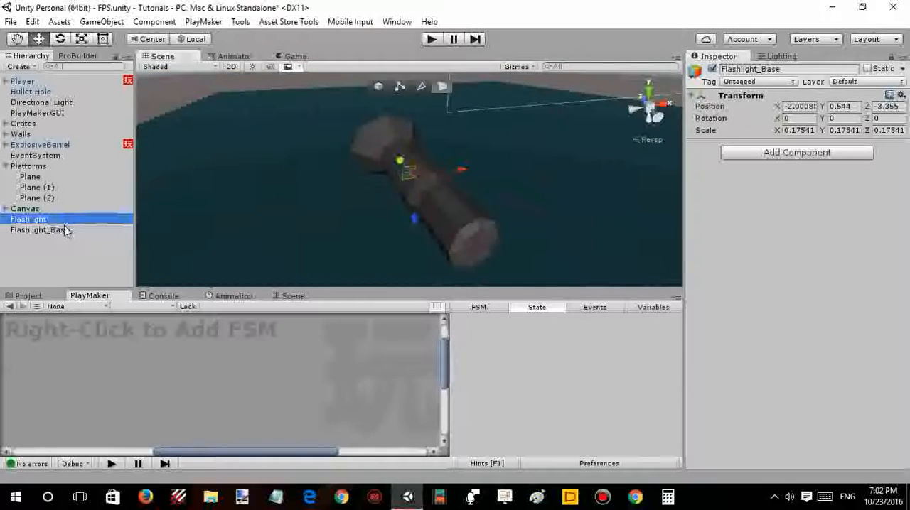
pyautogui.doubleClick(65, 230)
pyautogui.moveTo(301, 159); pyautogui.dragTo(437, 155, button='right')
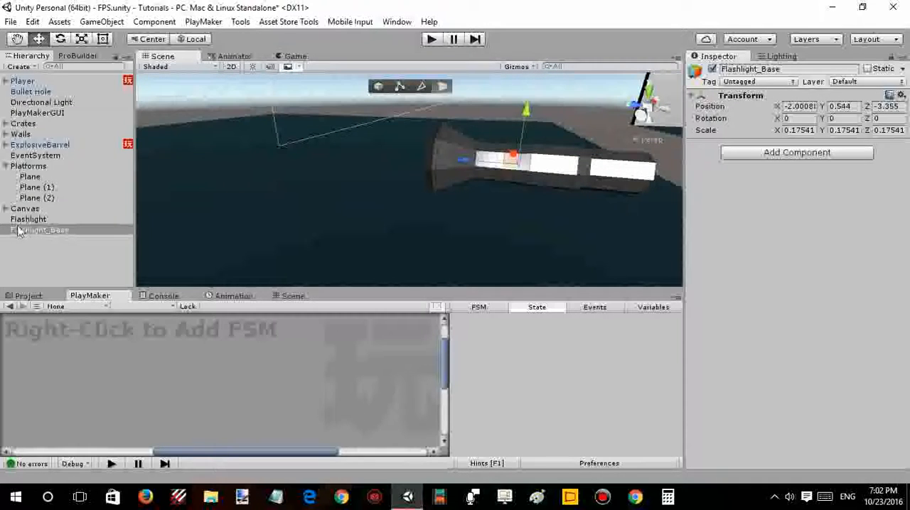
pyautogui.moveTo(23, 221); pyautogui.dragTo(44, 227)
pyautogui.click(42, 220)
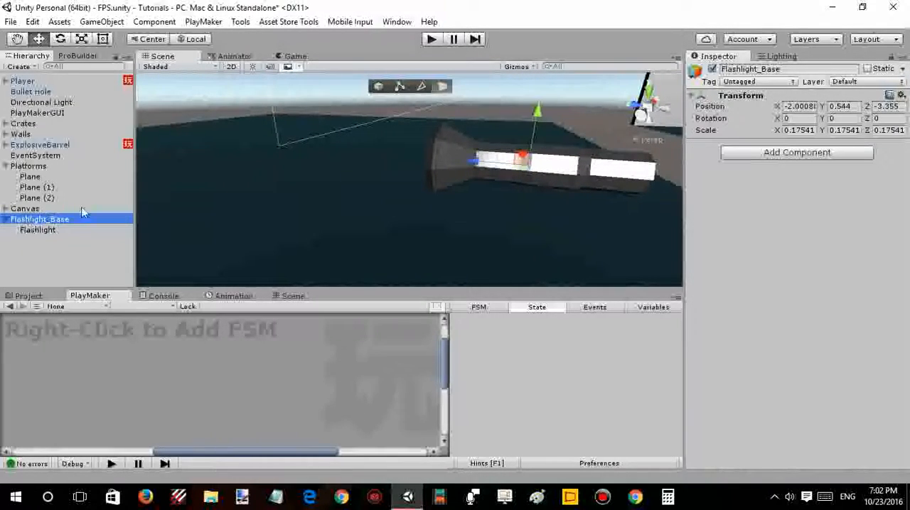
# - Move Flashlight_Base with its child along the X axis to -1.96
pyautogui.keyDown('alt'); pyautogui.moveTo(439, 121); pyautogui.dragTo(258, 139); pyautogui.keyUp('alt')
pyautogui.moveTo(452, 155); pyautogui.dragTo(434, 163)
pyautogui.click(365, 177)
pyautogui.click(432, 167)
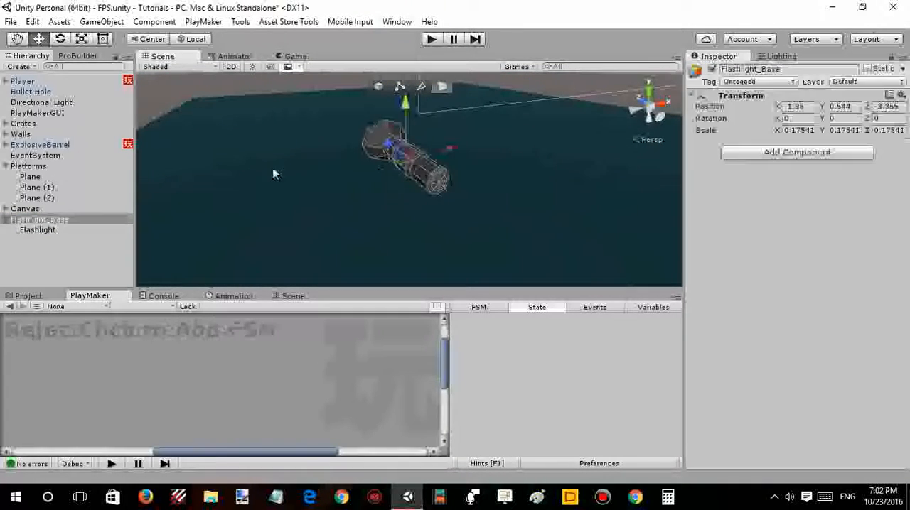
# - Save Flashlight_Base as a prefab in the project's Prefabs folder
pyautogui.click(21, 220)
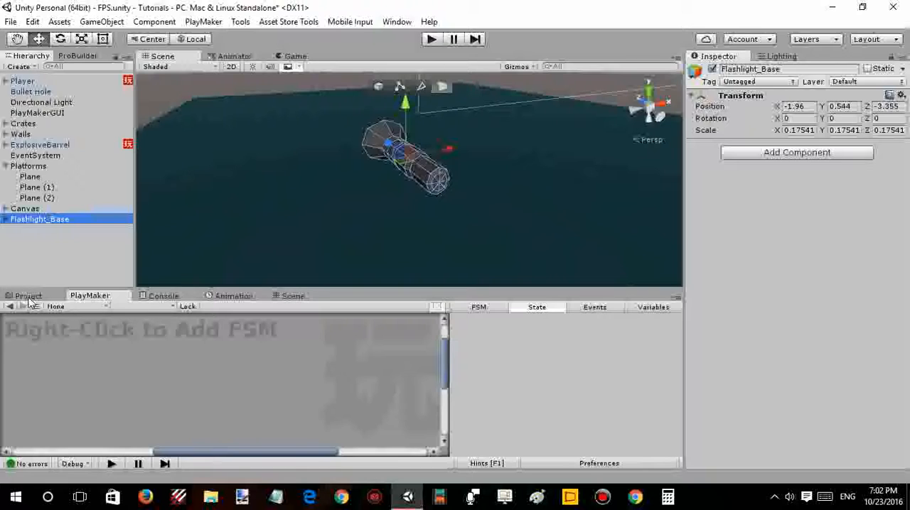
pyautogui.click(28, 296)
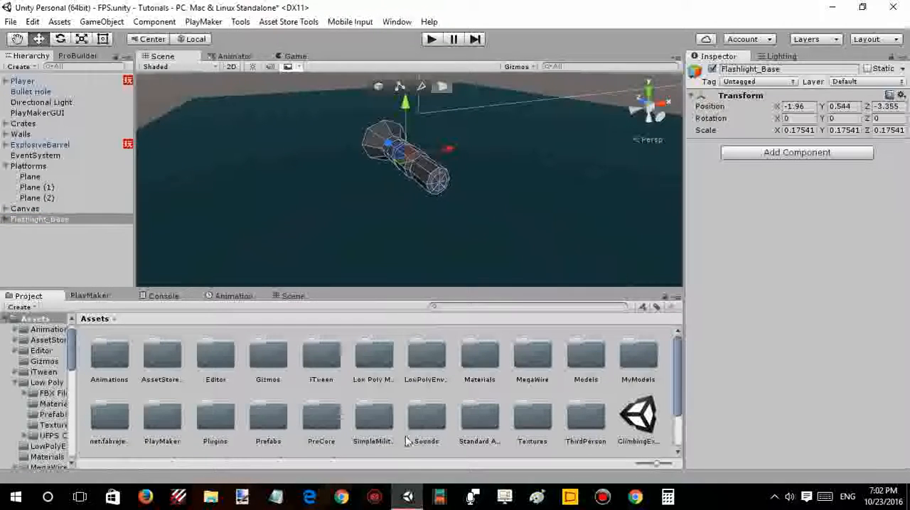
pyautogui.click(277, 426)
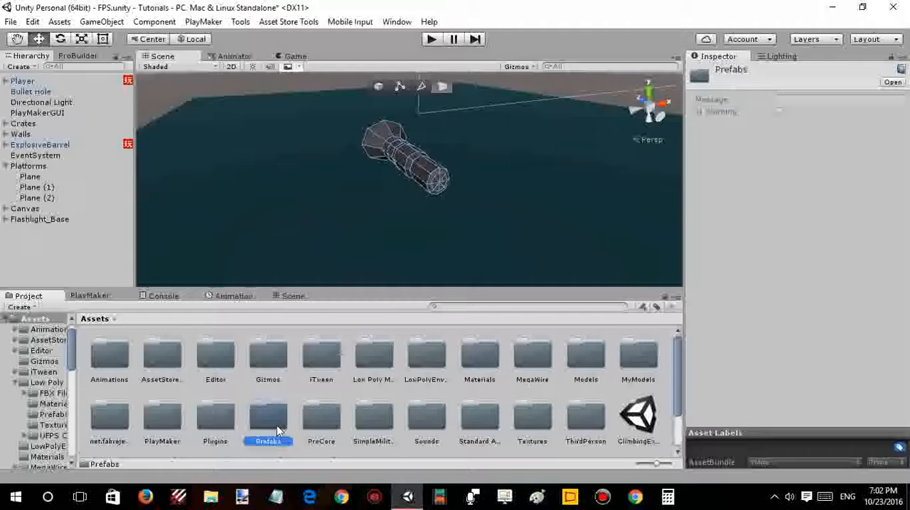
pyautogui.doubleClick(277, 424)
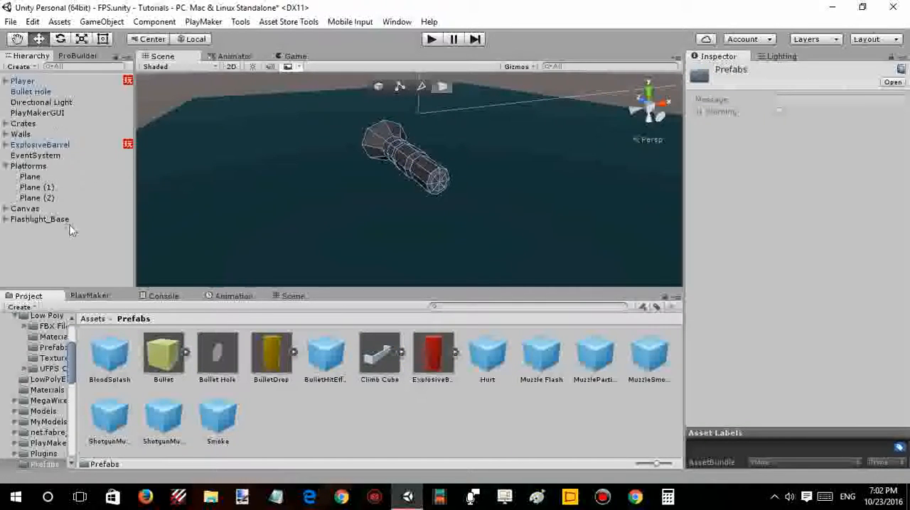
pyautogui.click(287, 441)
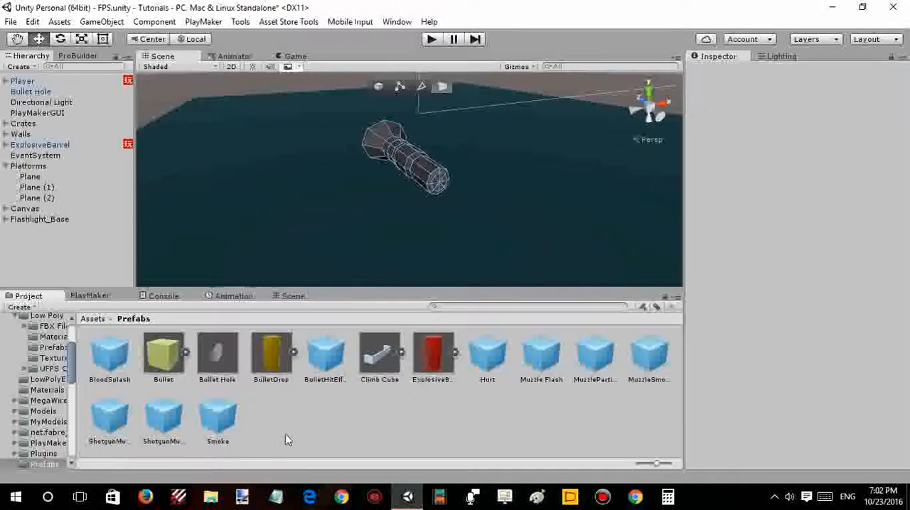
pyautogui.click(88, 219)
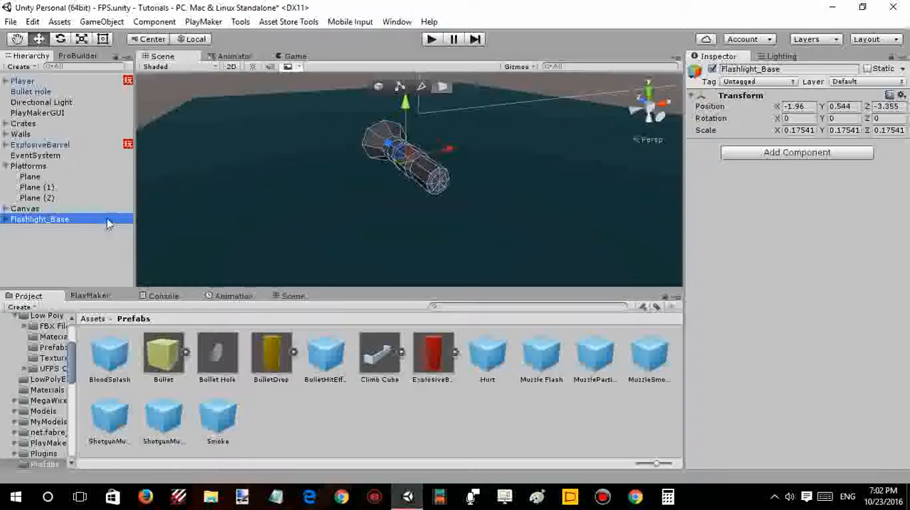
pyautogui.moveTo(107, 224); pyautogui.dragTo(276, 412)
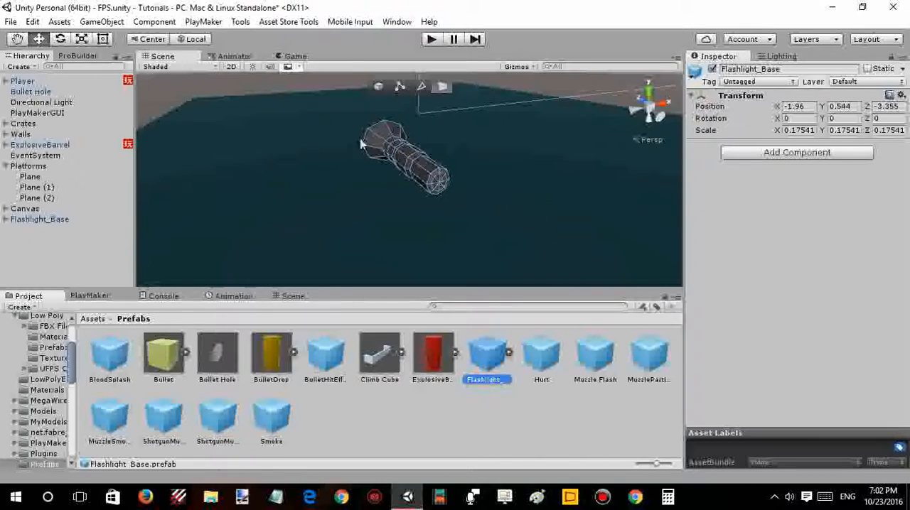
# - Clear the scene selection and switch ProBuilder from face editing to object editing mode
pyautogui.moveTo(366, 167); pyautogui.dragTo(364, 169, button='middle')
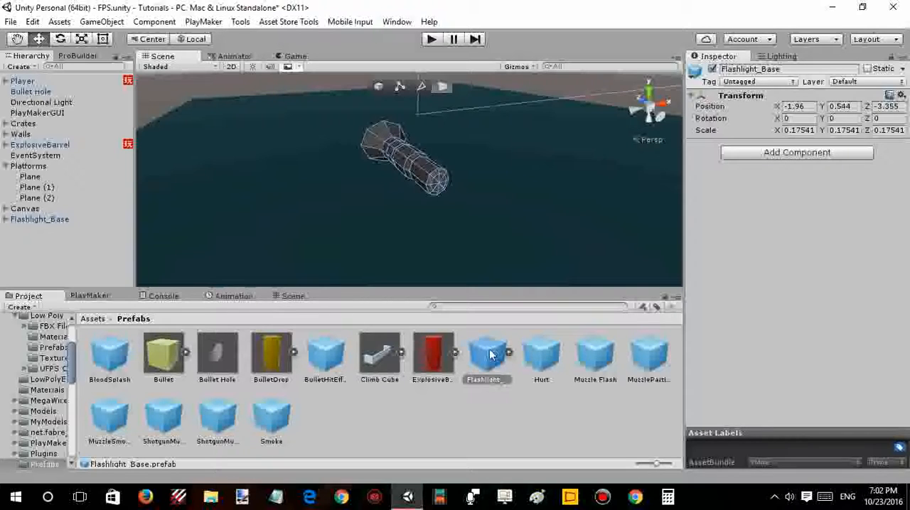
pyautogui.click(458, 415)
pyautogui.keyDown('alt'); pyautogui.moveTo(413, 211); pyautogui.dragTo(457, 191); pyautogui.keyUp('alt')
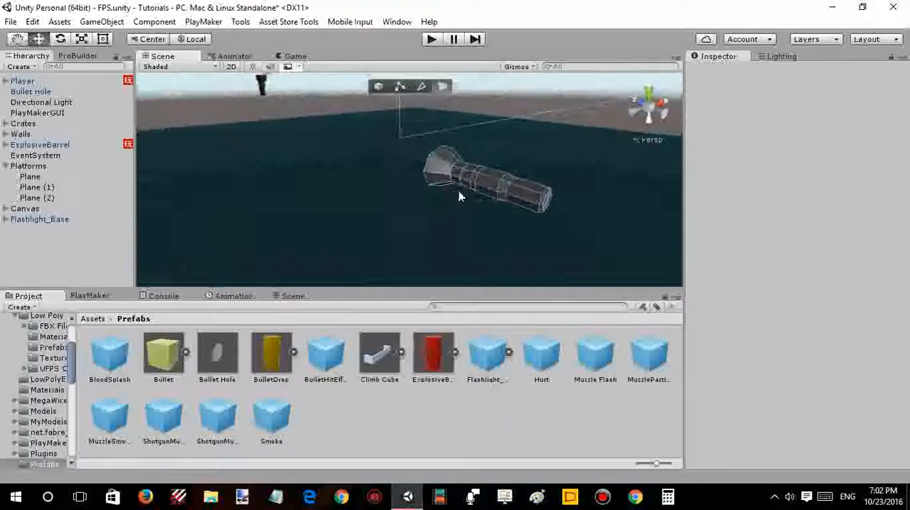
pyautogui.keyDown('alt'); pyautogui.moveTo(318, 208); pyautogui.dragTo(469, 203); pyautogui.keyUp('alt')
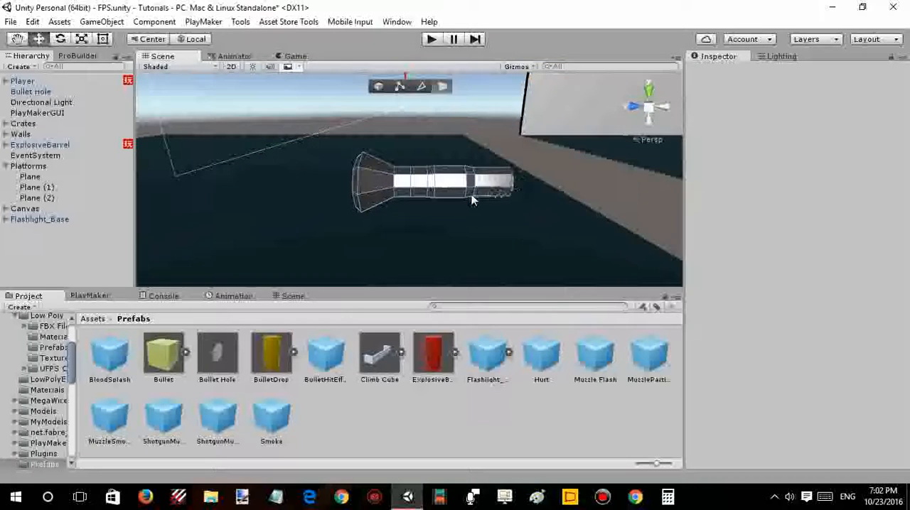
pyautogui.click(457, 206)
pyautogui.moveTo(456, 202); pyautogui.dragTo(476, 165, button='right')
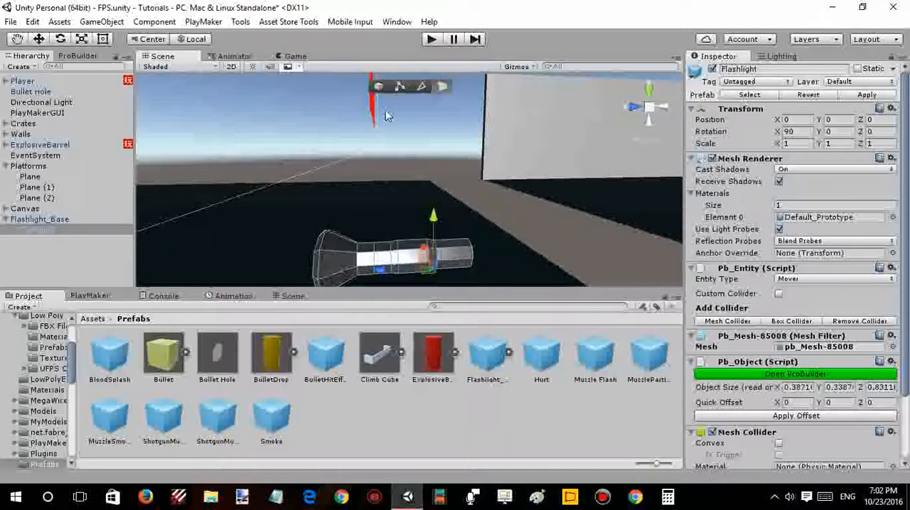
pyautogui.click(433, 183)
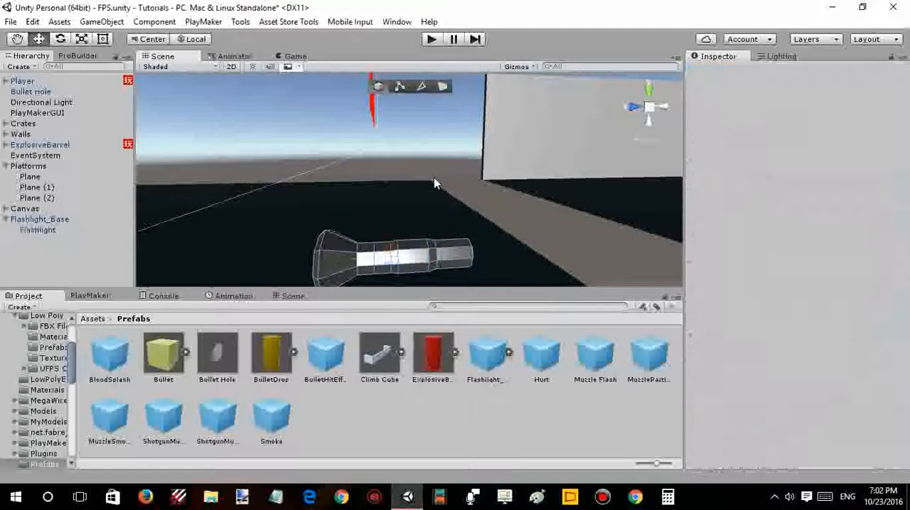
pyautogui.click(529, 132)
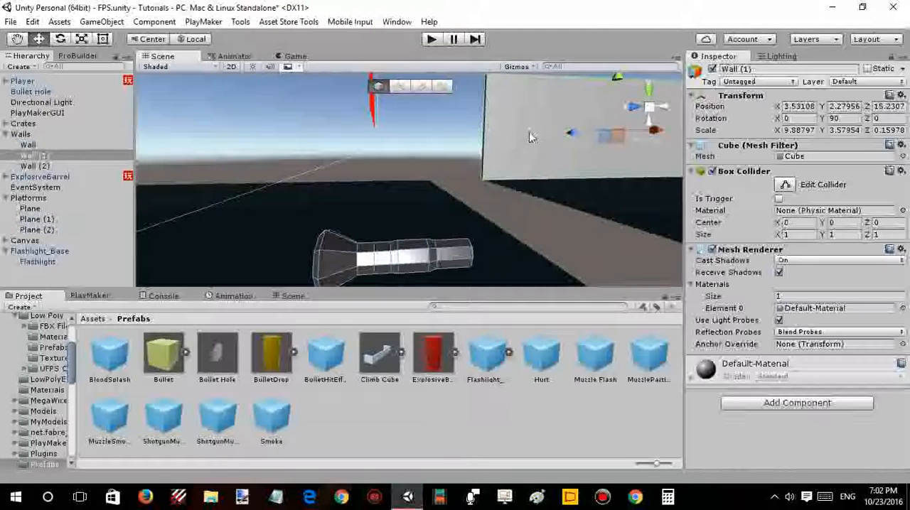
pyautogui.click(406, 194)
pyautogui.click(464, 201)
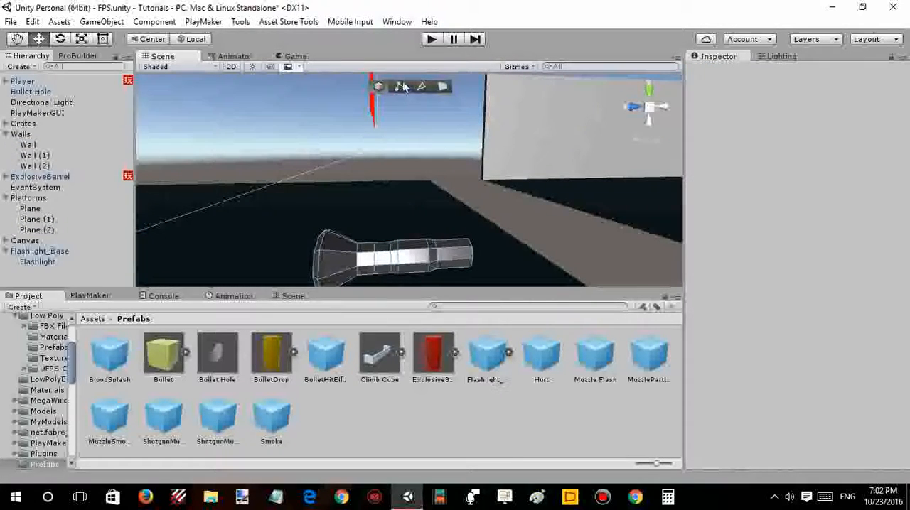
pyautogui.click(382, 86)
# - Look over the whole level with the flashlight in it, and check the scene in the Game view
pyautogui.keyDown('alt'); pyautogui.moveTo(401, 145); pyautogui.dragTo(379, 190); pyautogui.keyUp('alt')
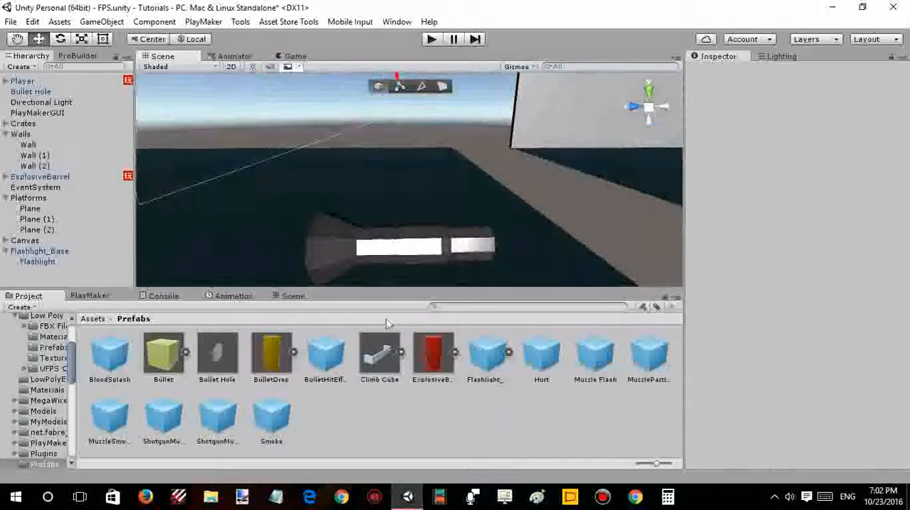
pyautogui.scroll(-4, 305, 208)
pyautogui.keyDown('alt'); pyautogui.moveTo(424, 160); pyautogui.dragTo(527, 158); pyautogui.keyUp('alt')
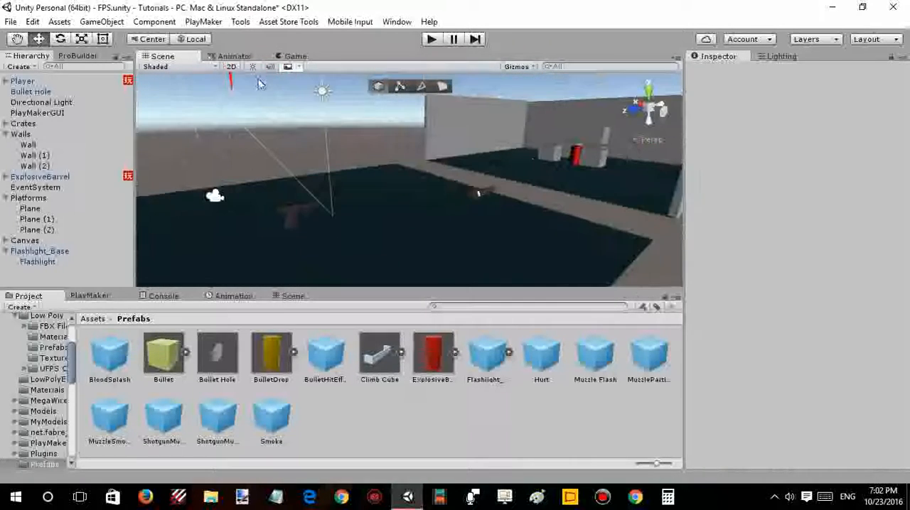
pyautogui.click(295, 56)
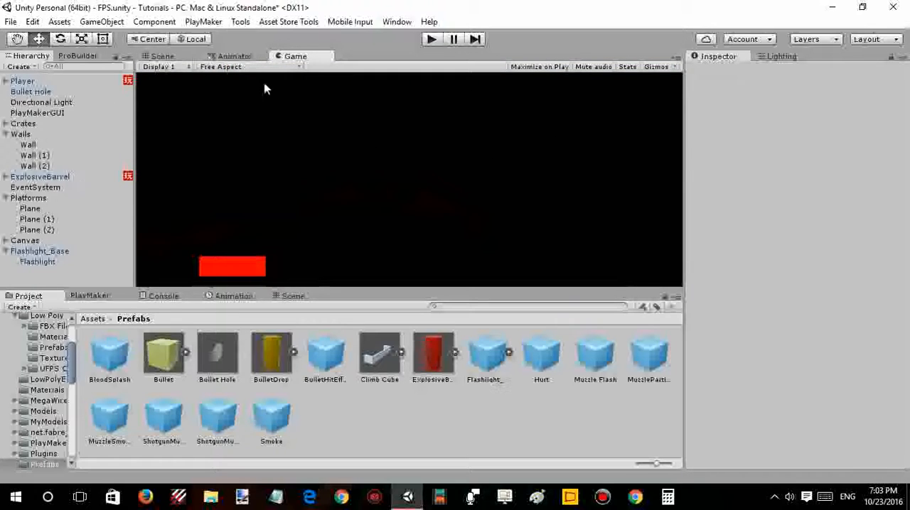
# - Select Flashlight_Base in the Scene view and add a Rigidbody component to it
pyautogui.click(29, 104)
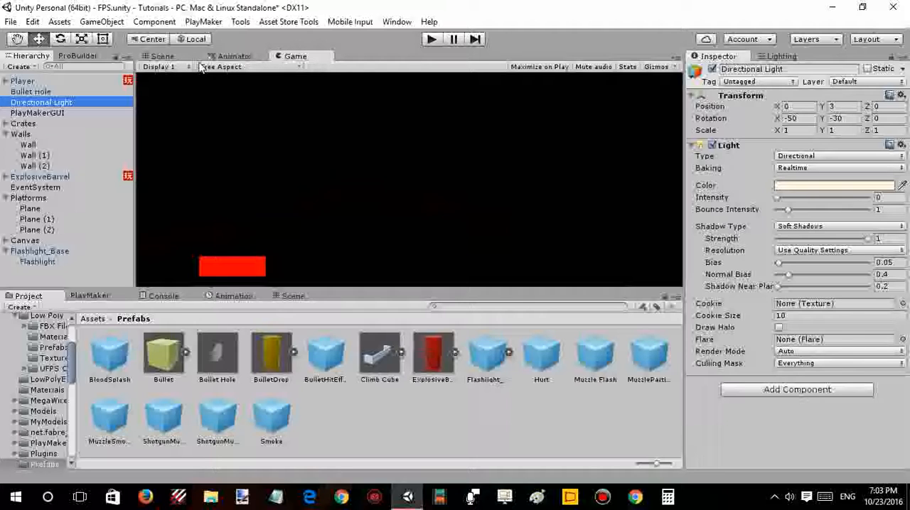
pyautogui.click(162, 57)
pyautogui.moveTo(419, 139); pyautogui.dragTo(378, 154, button='right')
pyautogui.press('w')
pyautogui.click(409, 136)
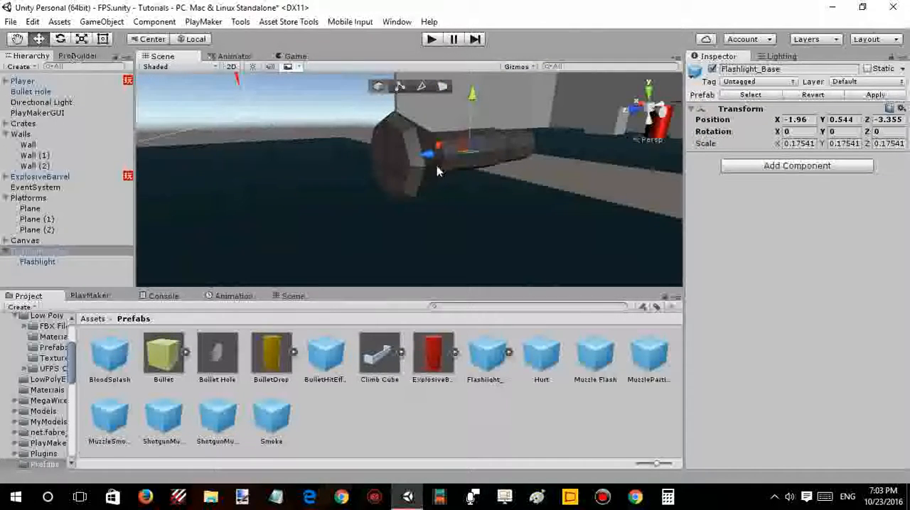
pyautogui.keyDown('alt'); pyautogui.moveTo(437, 171); pyautogui.dragTo(435, 164); pyautogui.keyUp('alt')
pyautogui.press('e')
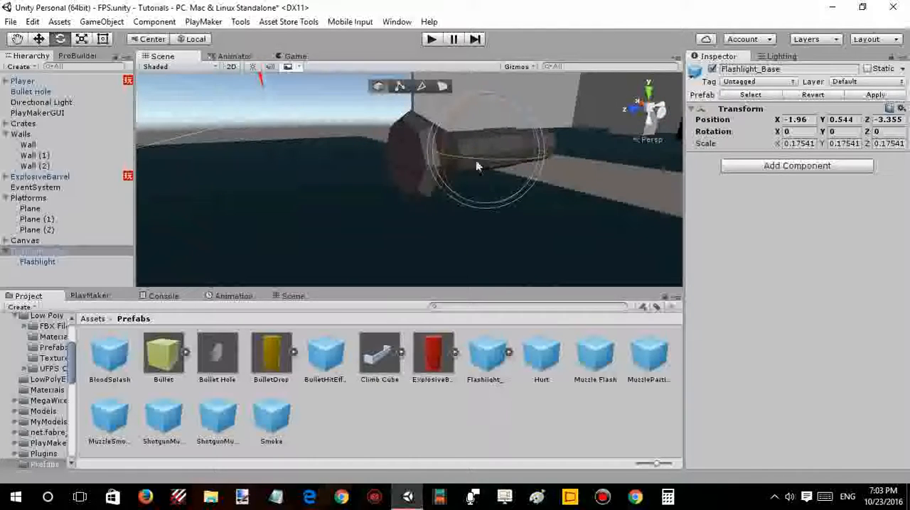
pyautogui.click(476, 161)
pyautogui.click(490, 157)
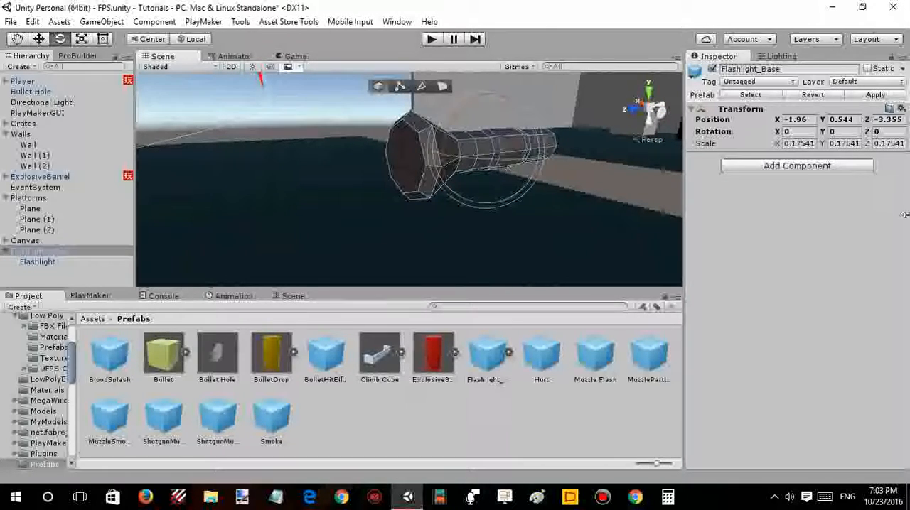
pyautogui.click(821, 171)
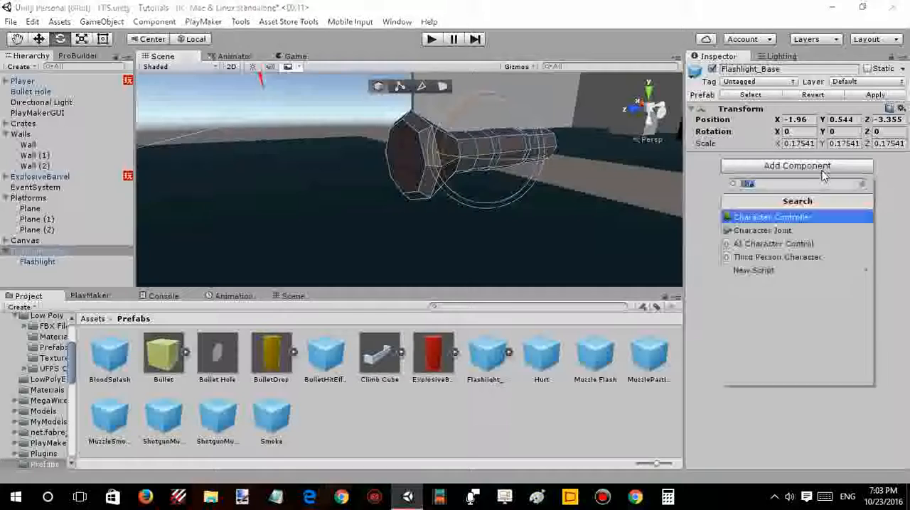
pyautogui.write('r')
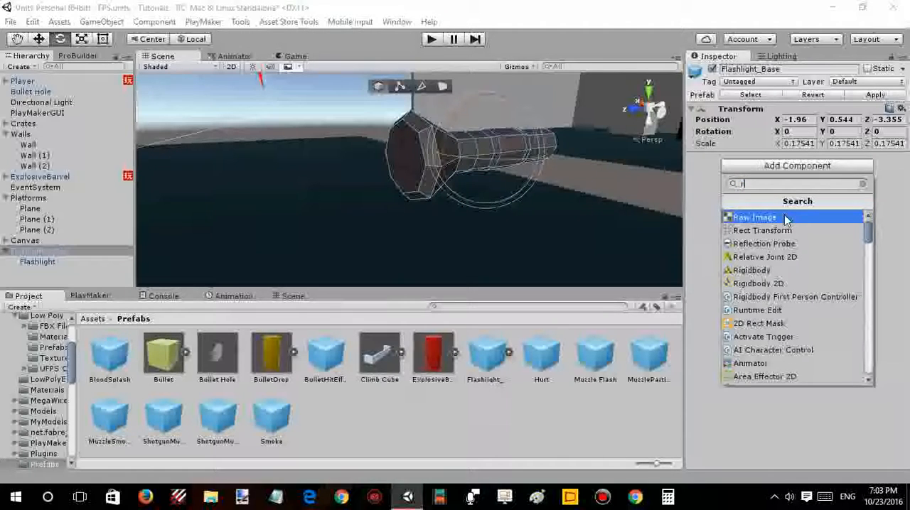
pyautogui.write('i')
pyautogui.click(785, 216)
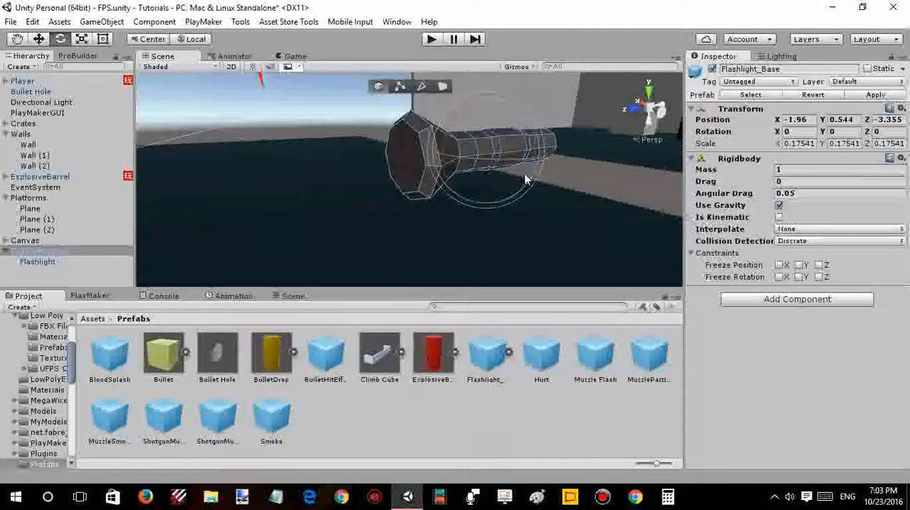
# - Add a Box Collider component to Flashlight_Base
pyautogui.click(776, 301)
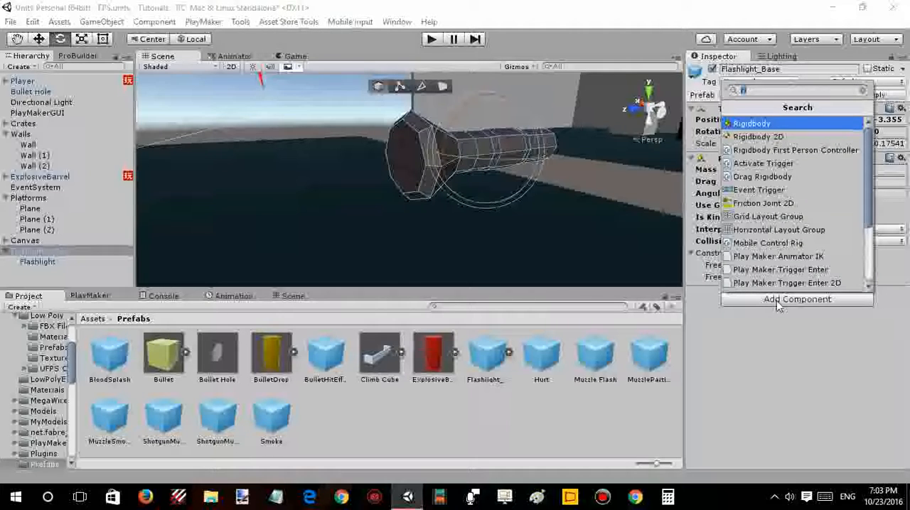
pyautogui.write('bo')
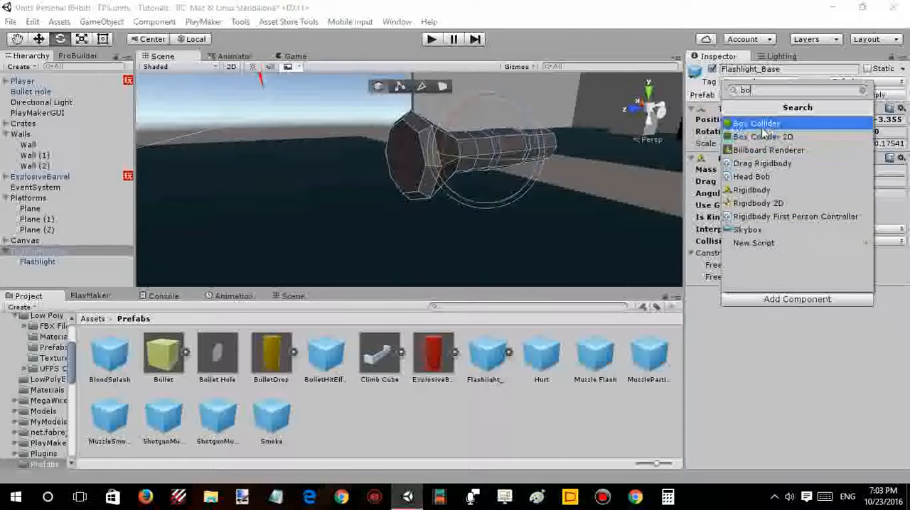
pyautogui.click(762, 128)
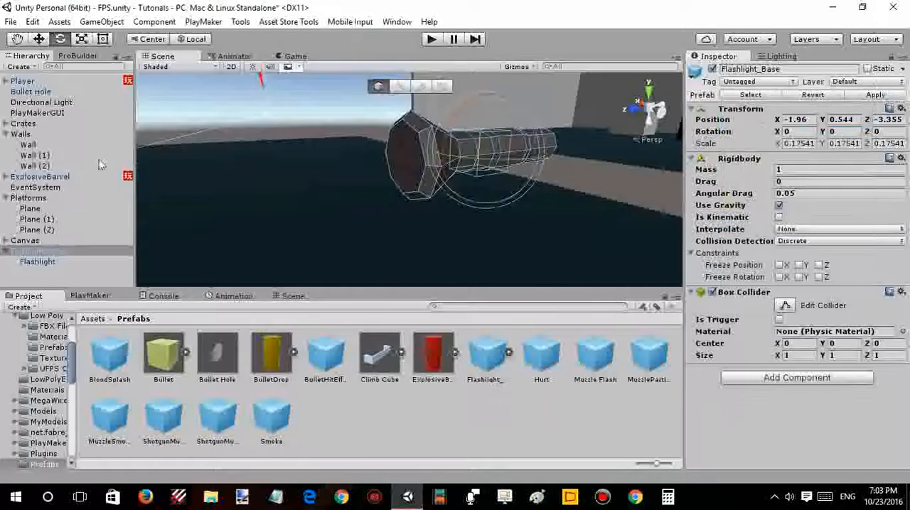
# - Make the Mesh Collider of the Flashlight child object convex
pyautogui.click(45, 260)
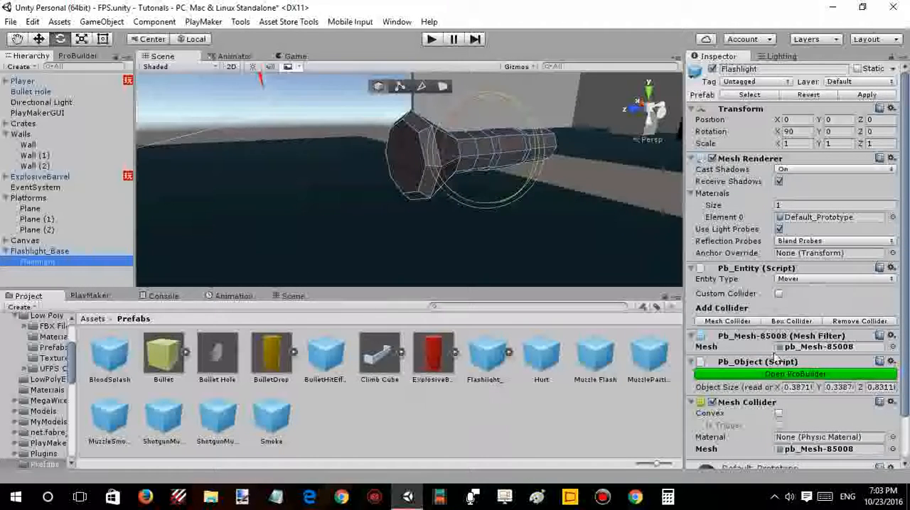
pyautogui.scroll(-3, 766, 364)
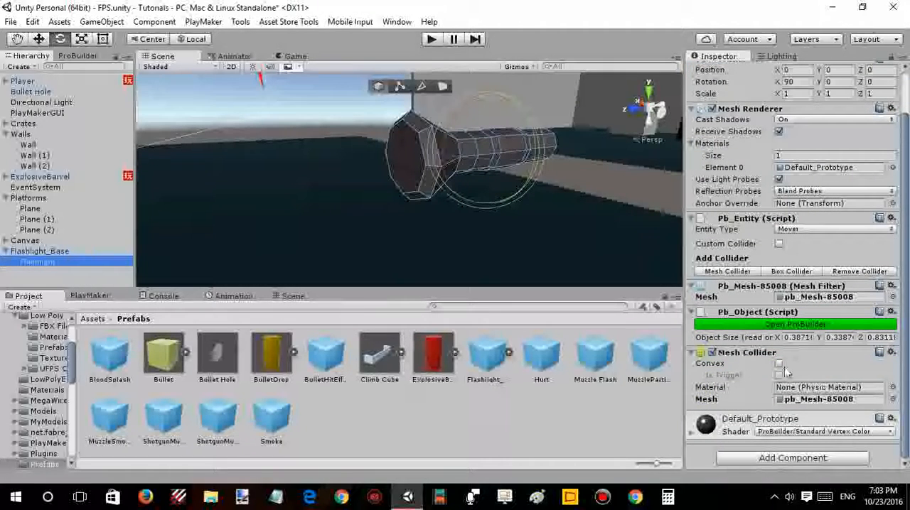
pyautogui.click(779, 363)
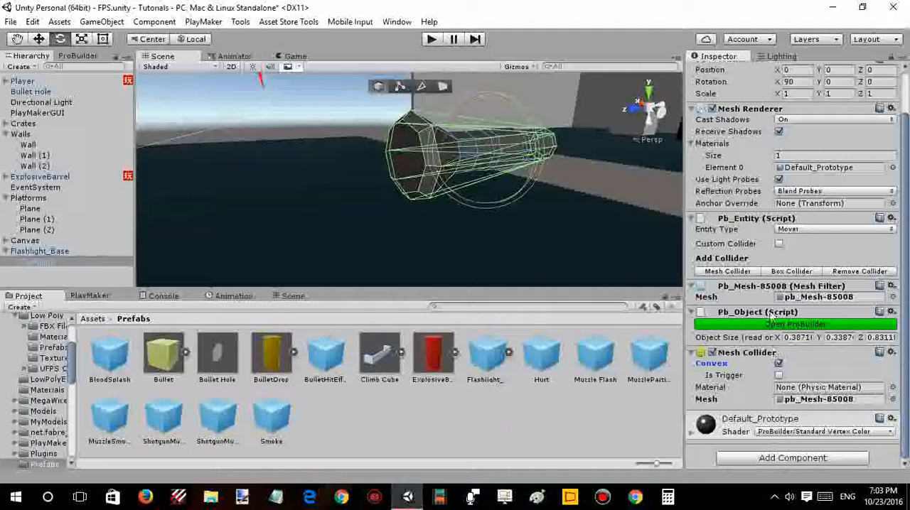
# - Remove the Box Collider component from Flashlight_Base
pyautogui.click(34, 252)
pyautogui.rightClick(745, 160)
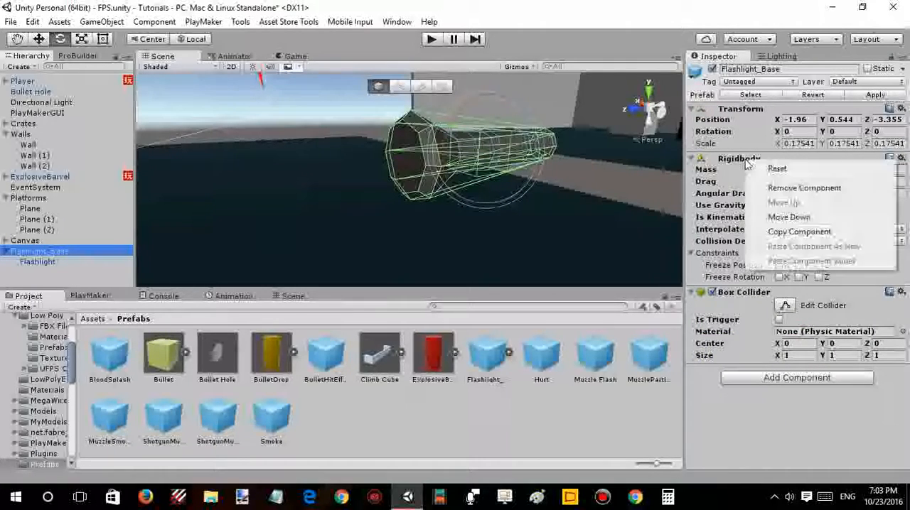
pyautogui.rightClick(732, 293)
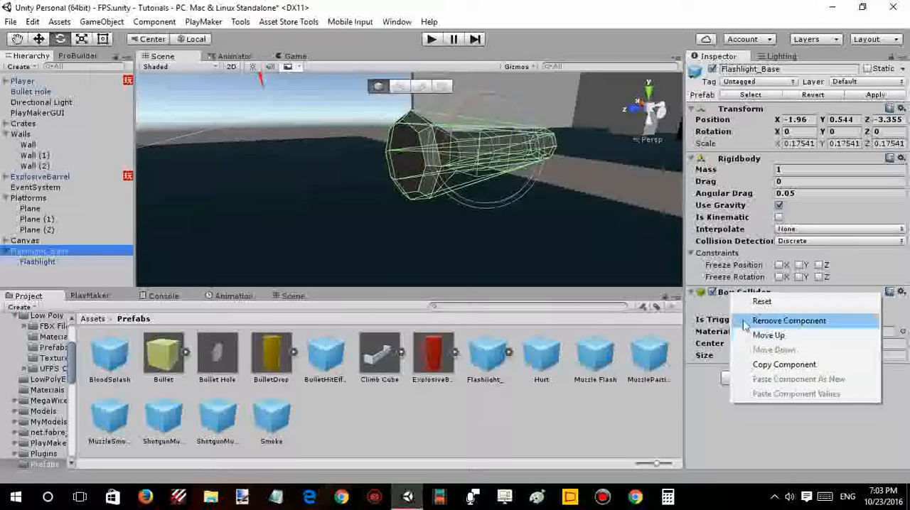
pyautogui.click(744, 324)
# - Copy the Rigidbody component of Flashlight_Base and remove it from the object
pyautogui.rightClick(744, 160)
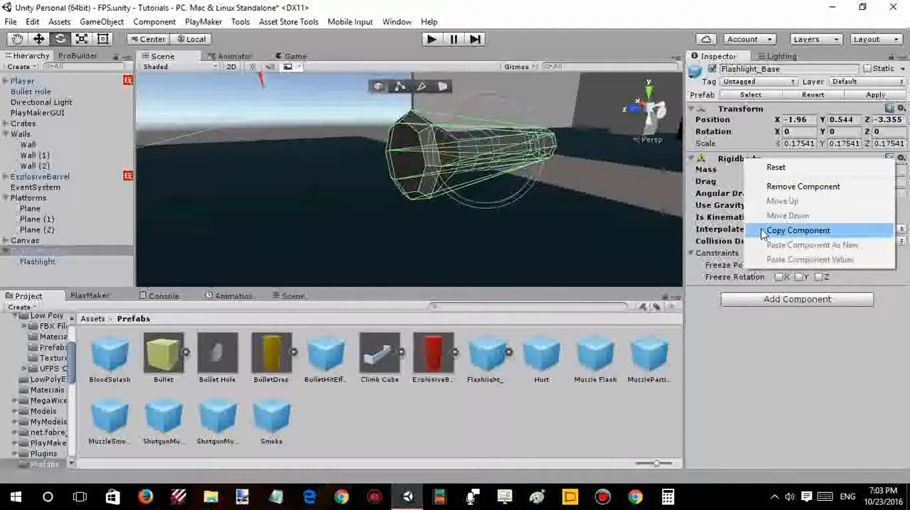
pyautogui.click(762, 231)
pyautogui.rightClick(734, 159)
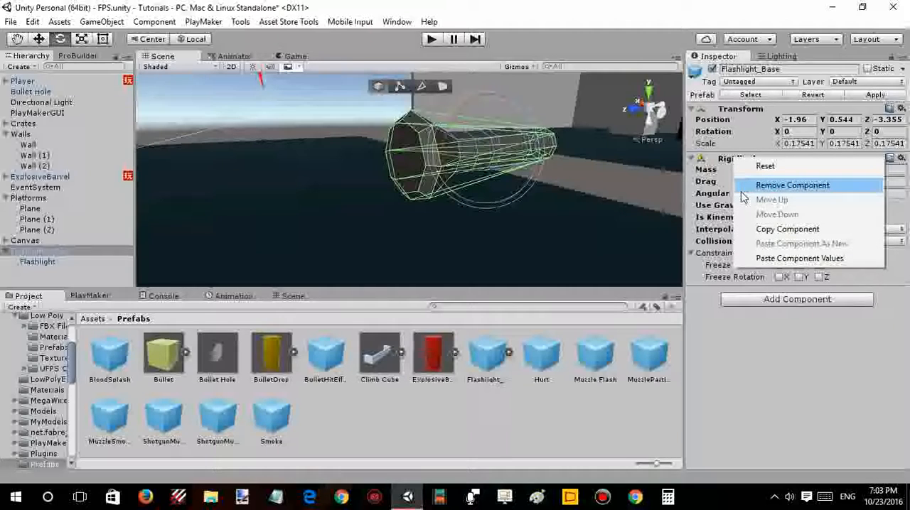
pyautogui.click(764, 185)
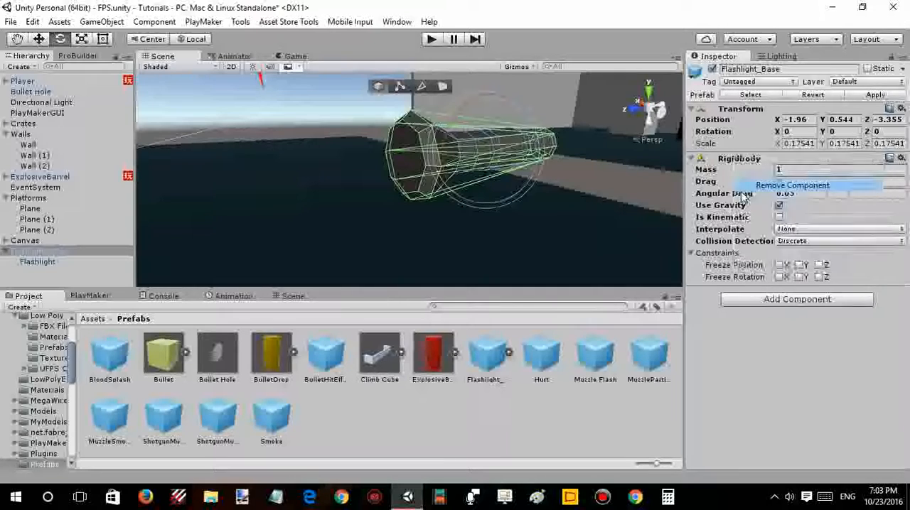
# - Check the Flashlight child's components and add a Rigidbody component to the parent Flashlight_Base
pyautogui.click(45, 261)
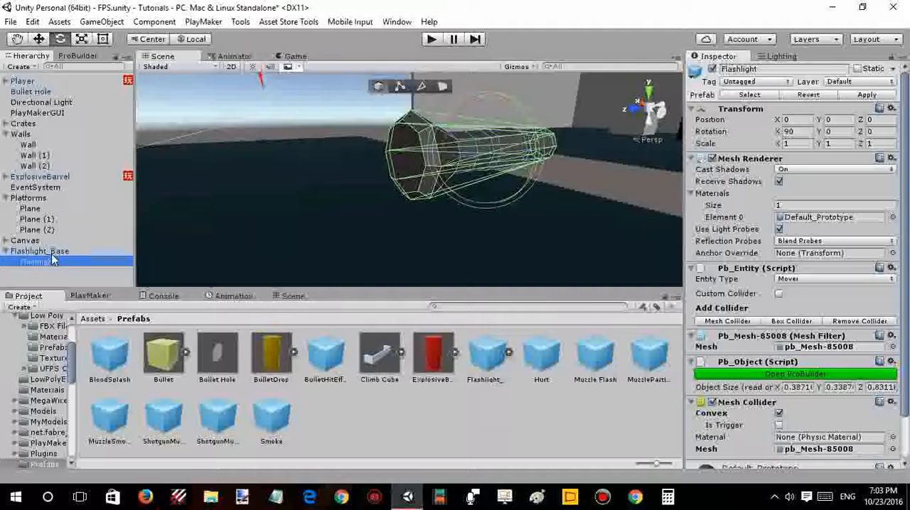
pyautogui.click(51, 252)
pyautogui.click(764, 169)
pyautogui.write('ri')
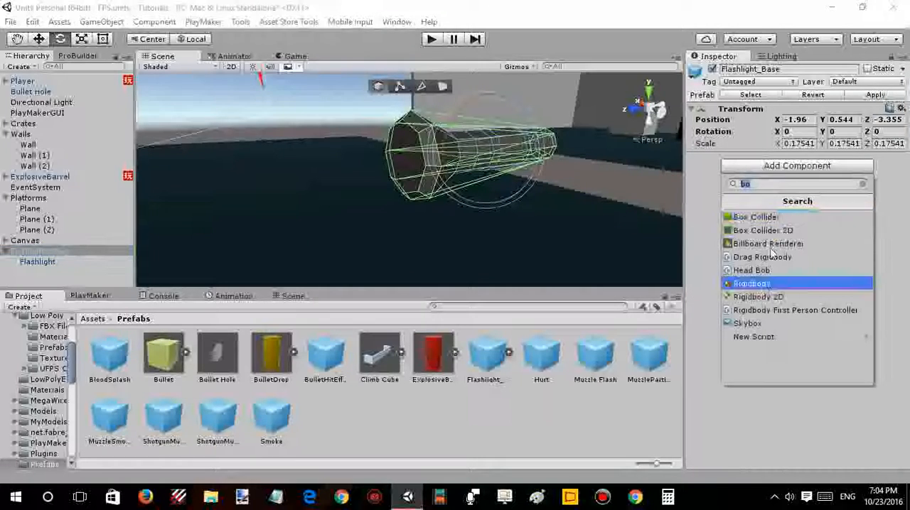
pyautogui.write('gi')
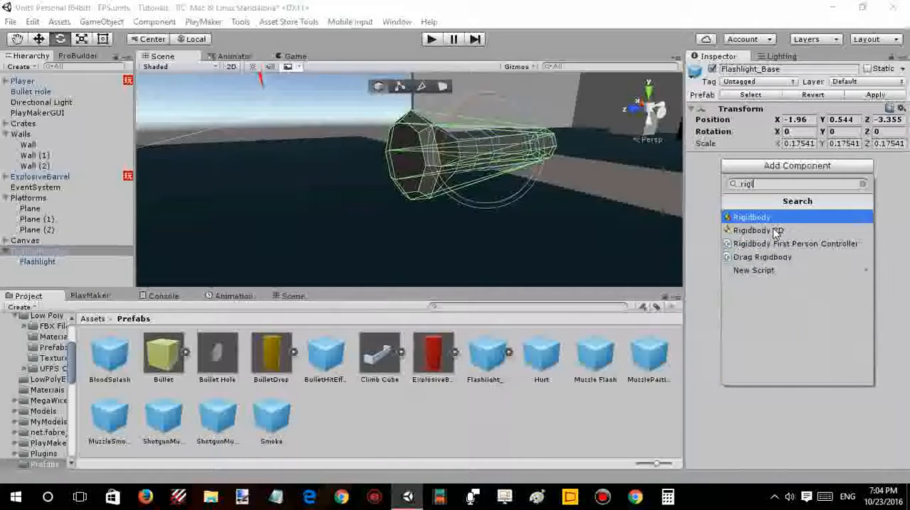
pyautogui.click(753, 219)
pyautogui.moveTo(388, 140); pyautogui.dragTo(405, 137, button='right')
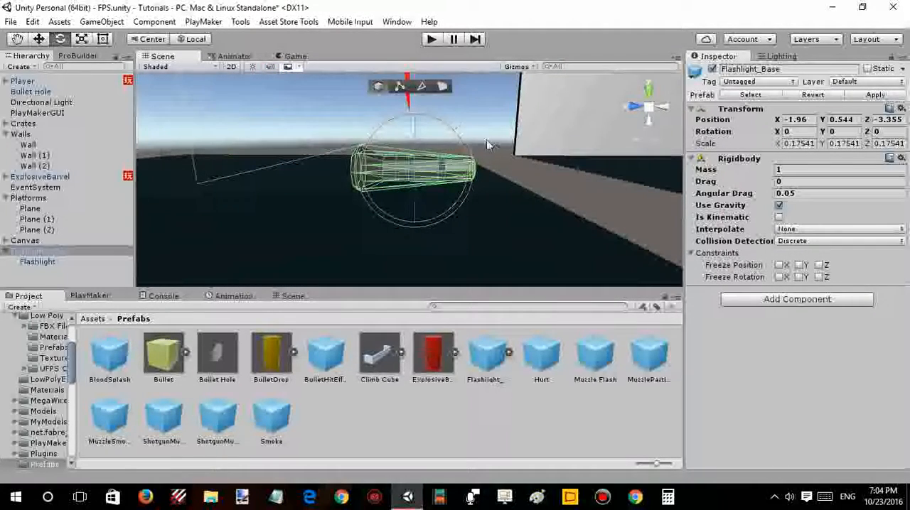
pyautogui.moveTo(496, 178); pyautogui.dragTo(498, 176, button='right')
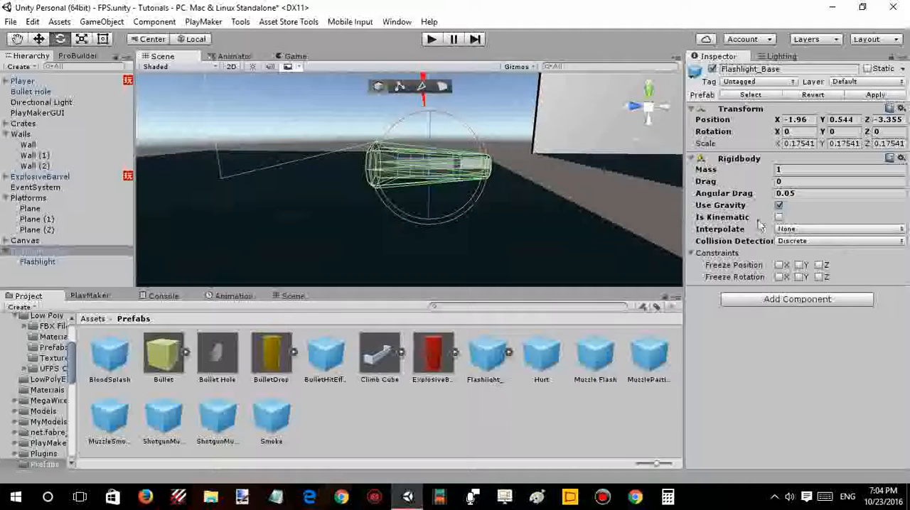
pyautogui.moveTo(595, 159); pyautogui.dragTo(605, 152, button='right')
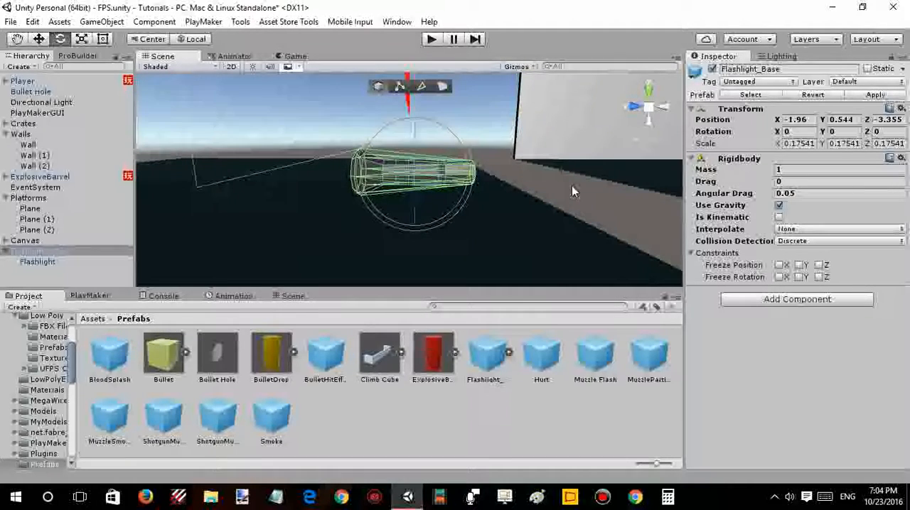
pyautogui.moveTo(572, 186); pyautogui.dragTo(464, 187, button='right')
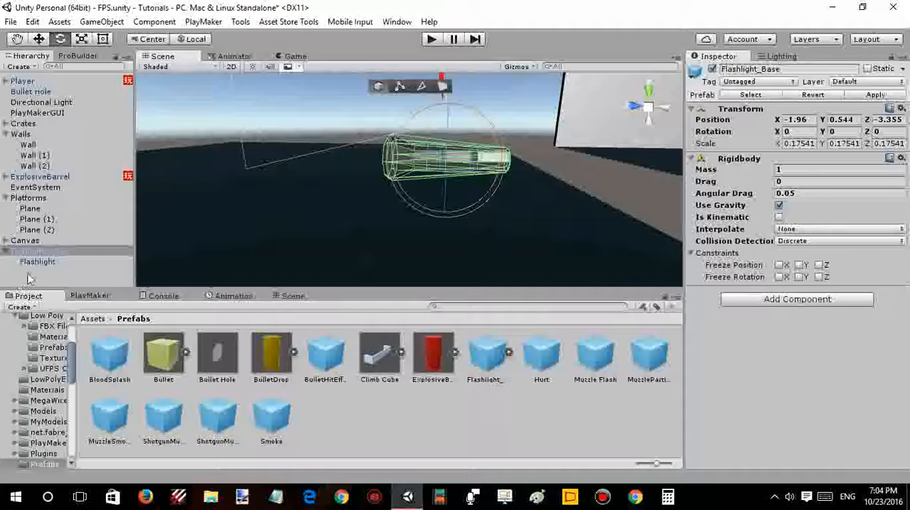
pyautogui.moveTo(348, 106); pyautogui.dragTo(377, 118, button='right')
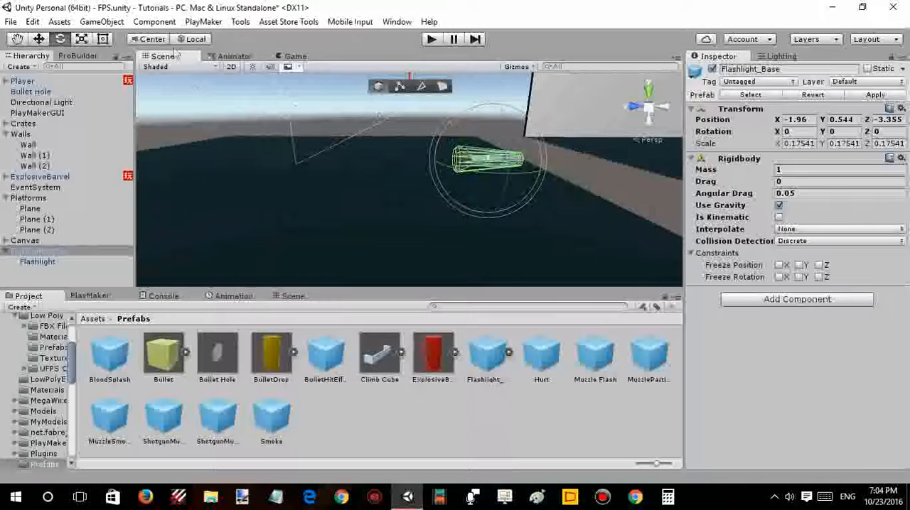
# - Set the Directional Light's X rotation to 50
pyautogui.click(50, 104)
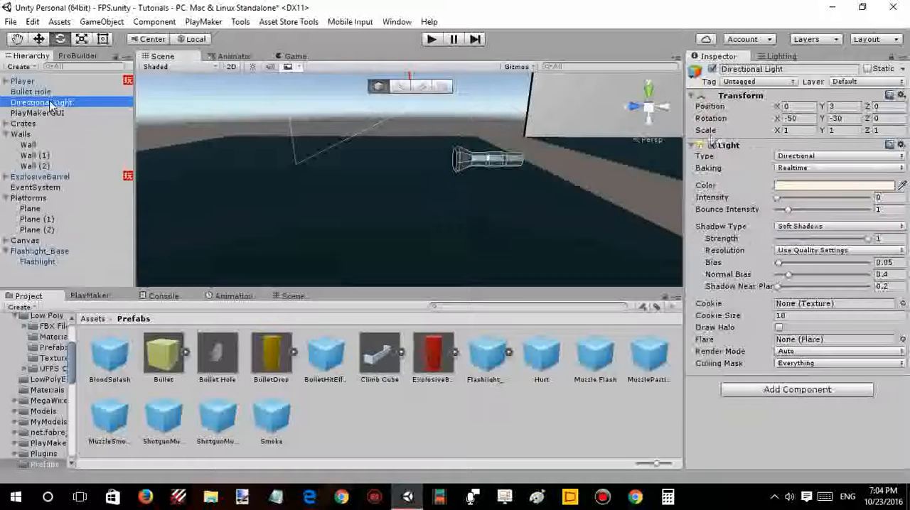
pyautogui.click(785, 118)
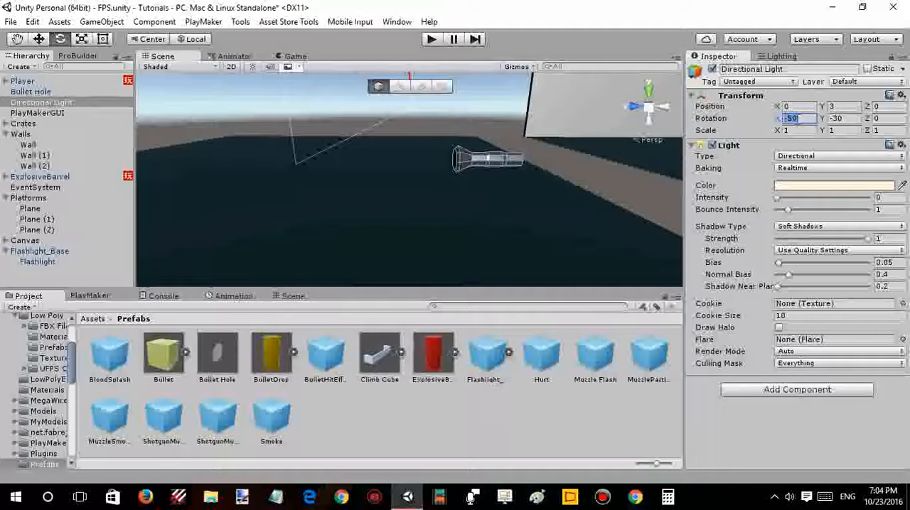
pyautogui.write('50')
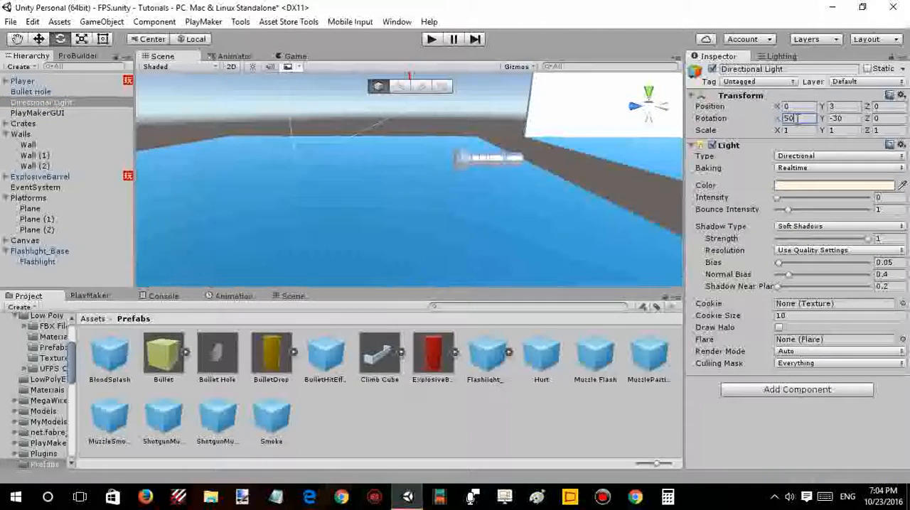
# - Play-test the scene in the Game view, walking the player towards the flashlight and firing the gun
pyautogui.click(293, 56)
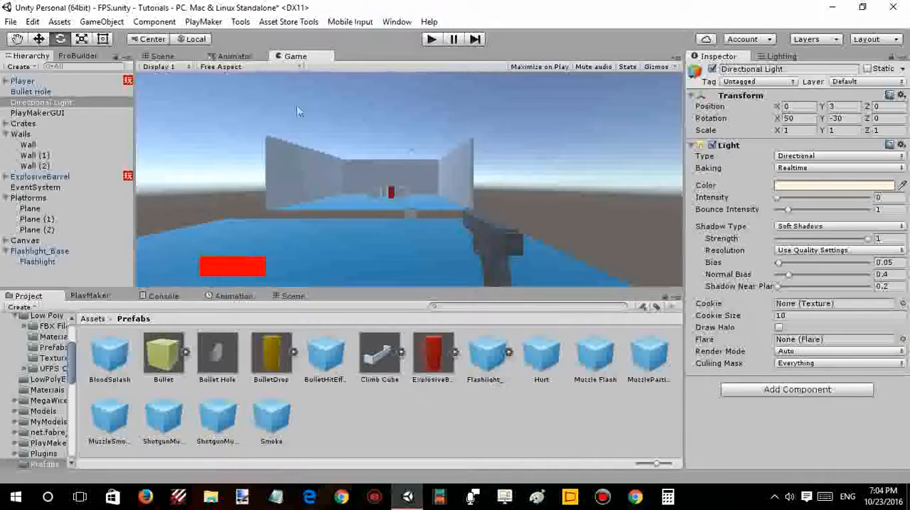
pyautogui.click(435, 40)
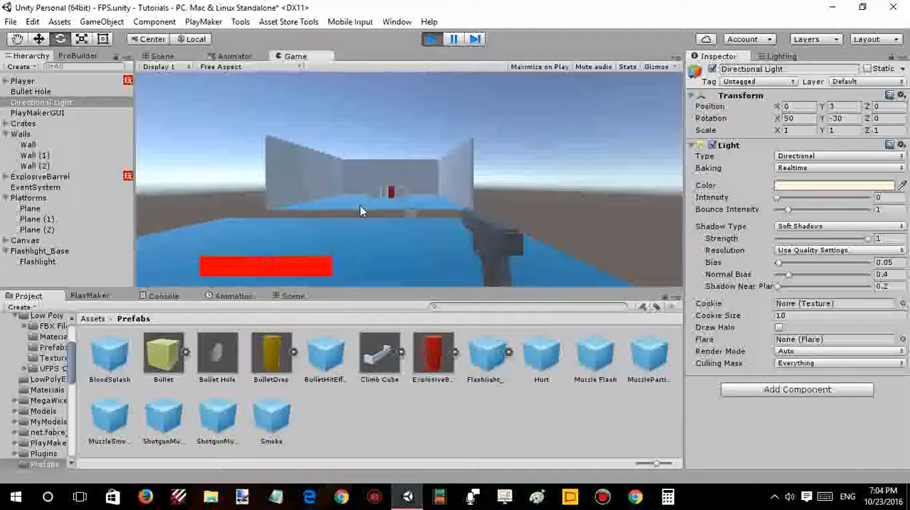
pyautogui.press('w')
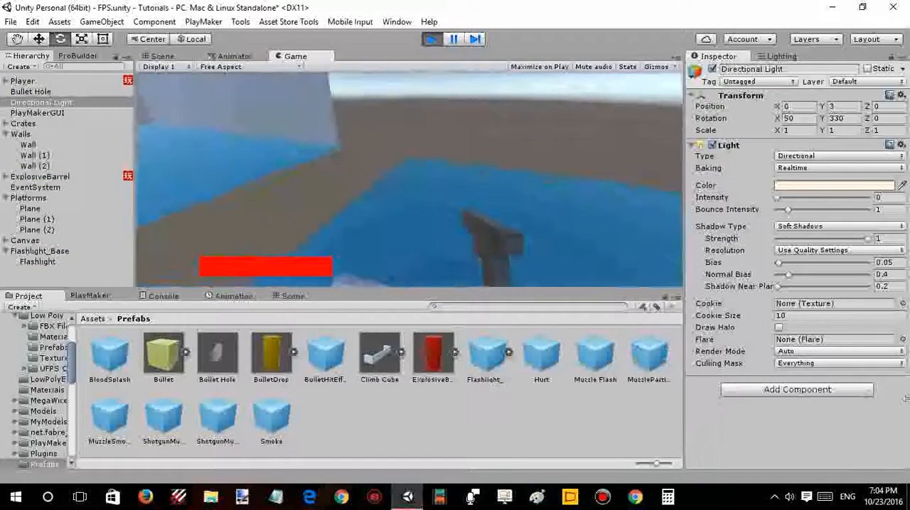
pyautogui.press('w')
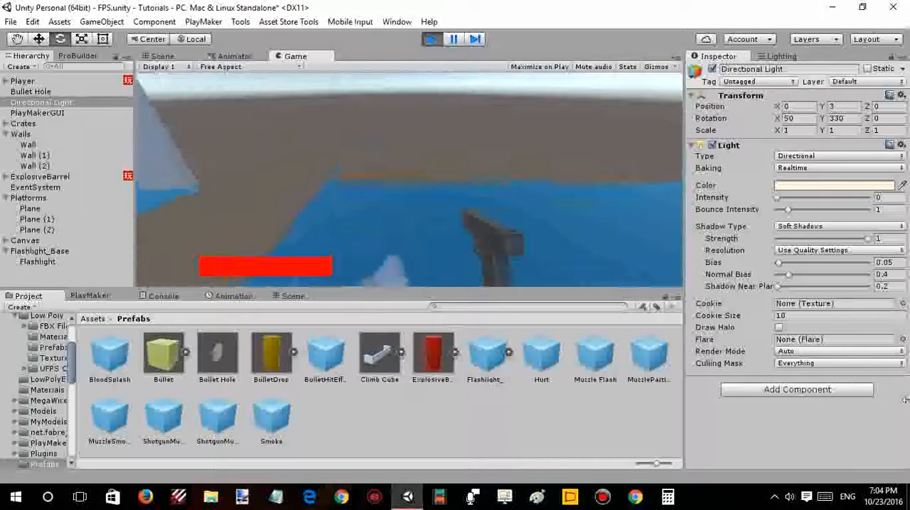
pyautogui.press('s')
pyautogui.press('w')
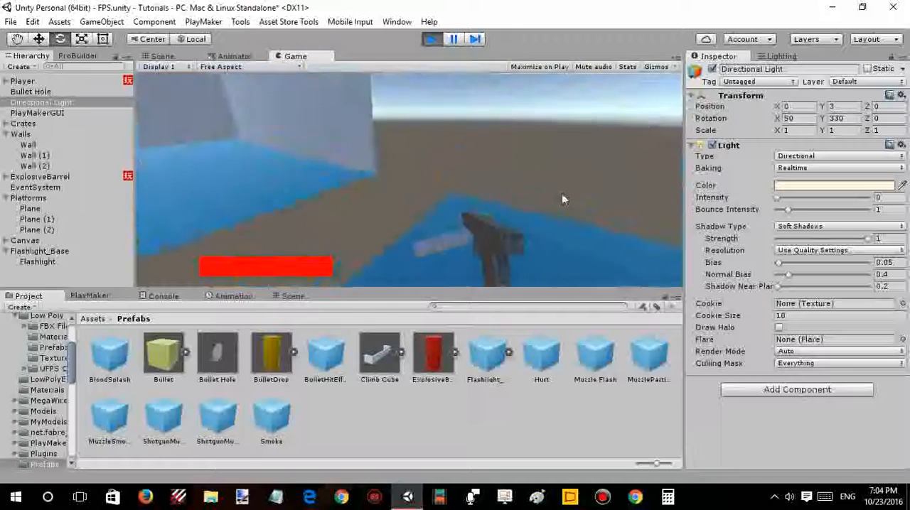
pyautogui.click(593, 214)
pyautogui.click(613, 213)
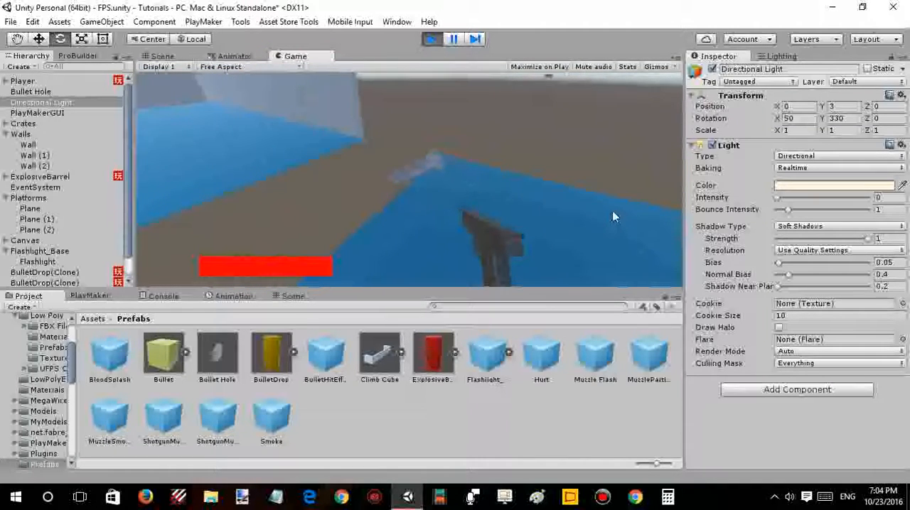
# - Stop the play-test and apply the Gun material from the Materials folder to the flashlight in the Scene view
pyautogui.click(432, 39)
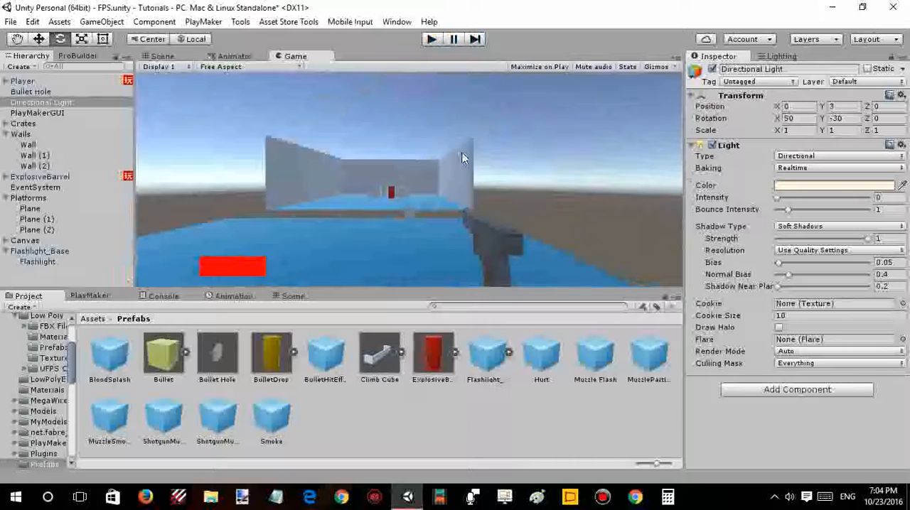
pyautogui.click(168, 58)
pyautogui.moveTo(502, 184); pyautogui.dragTo(504, 175, button='right')
pyautogui.press('w')
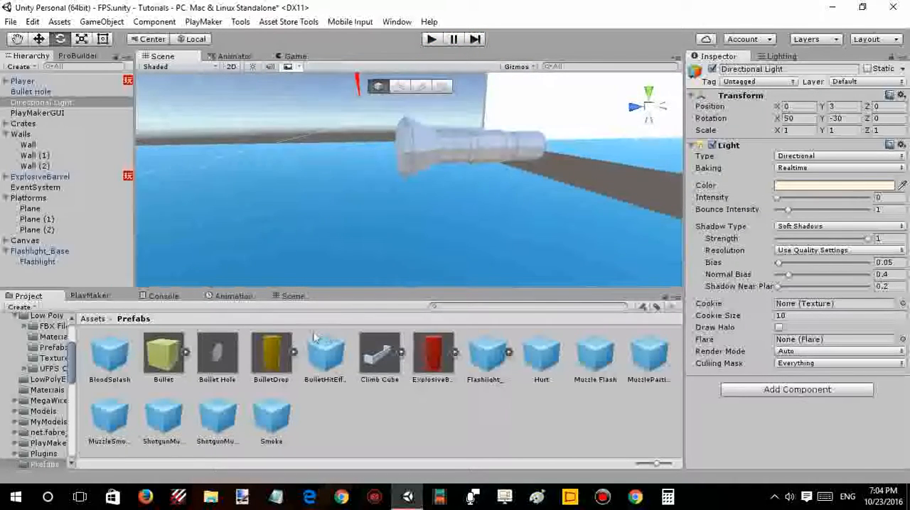
pyautogui.click(93, 320)
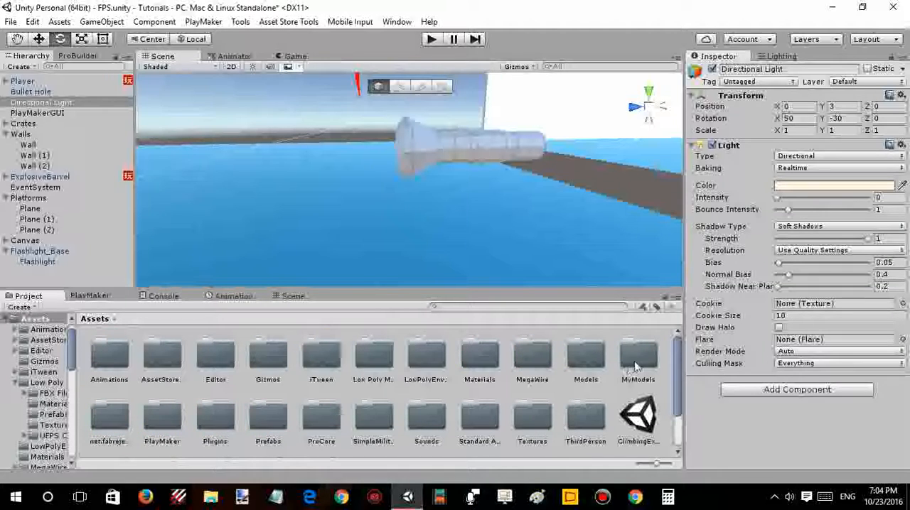
pyautogui.click(474, 363)
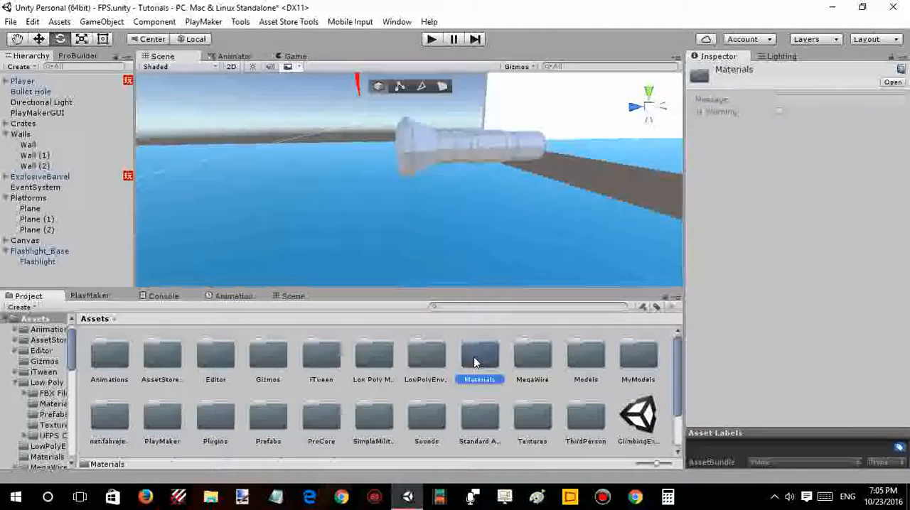
pyautogui.doubleClick(475, 363)
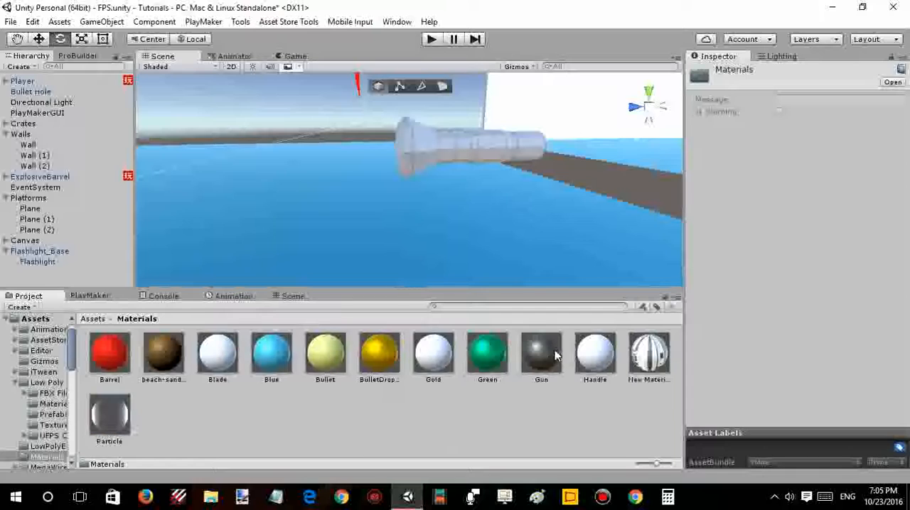
pyautogui.moveTo(541, 357); pyautogui.dragTo(485, 126)
pyautogui.click(488, 150)
pyautogui.scroll(2, 486, 113)
pyautogui.click(485, 111)
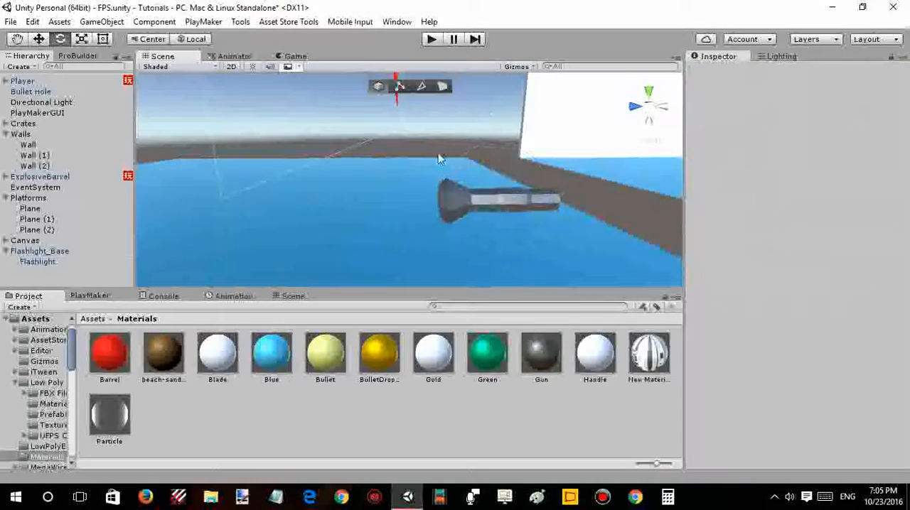
pyautogui.keyDown('alt'); pyautogui.moveTo(438, 153); pyautogui.dragTo(372, 143); pyautogui.keyUp('alt')
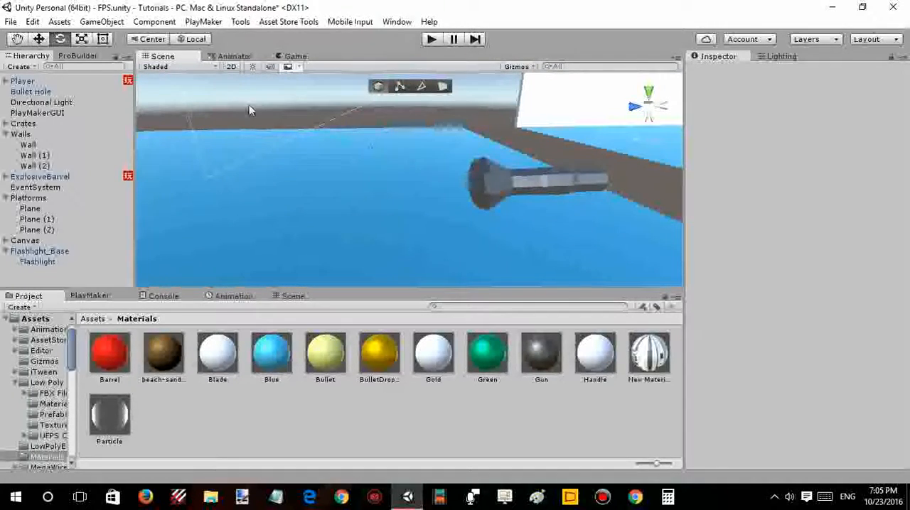
# - Rotate Flashlight_Base to about 73 degrees around Y and check its look in the Game view
pyautogui.click(283, 57)
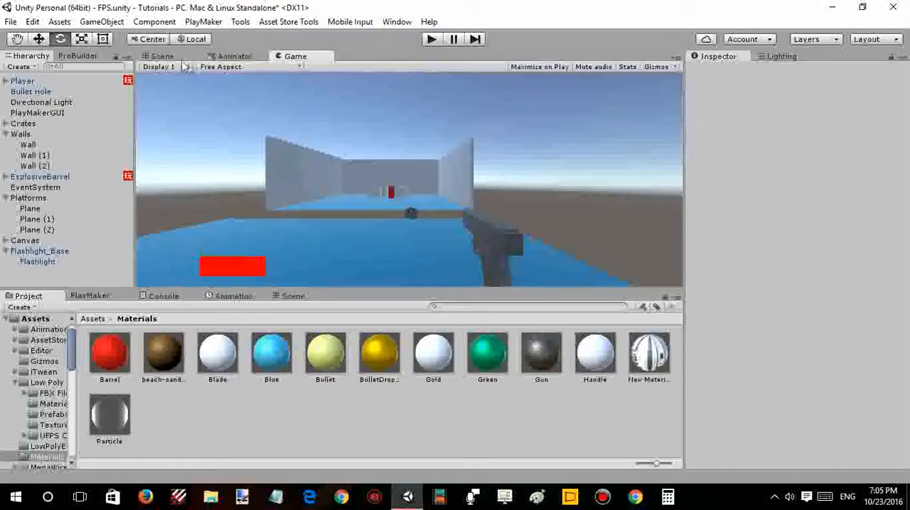
pyautogui.click(162, 57)
pyautogui.click(449, 177)
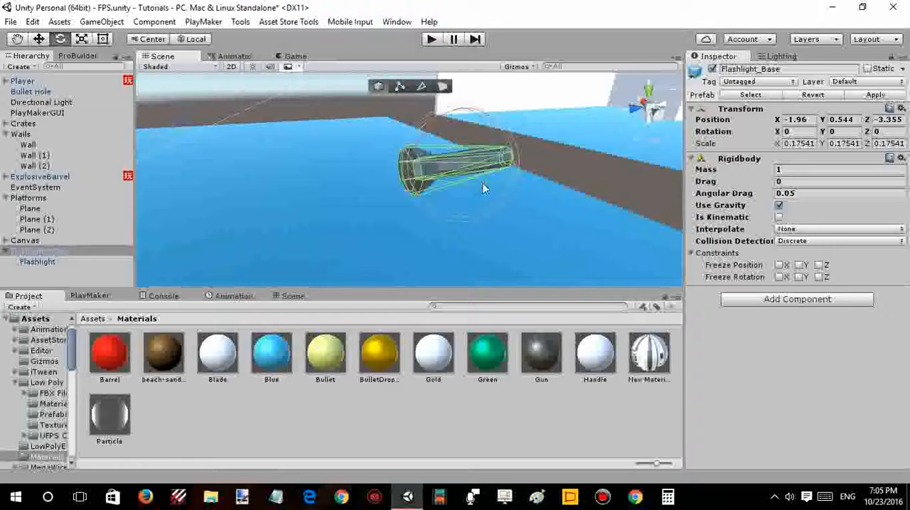
pyautogui.moveTo(483, 187); pyautogui.dragTo(359, 189)
pyautogui.press('w')
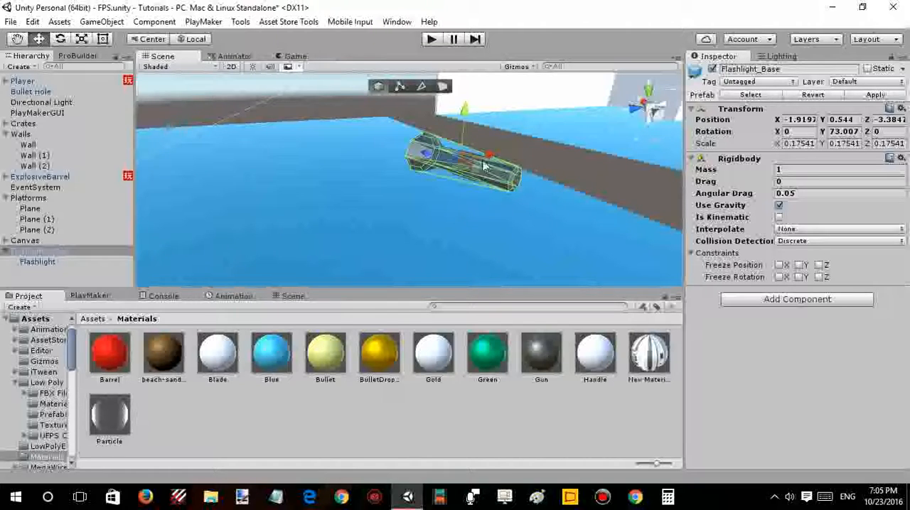
pyautogui.click(291, 57)
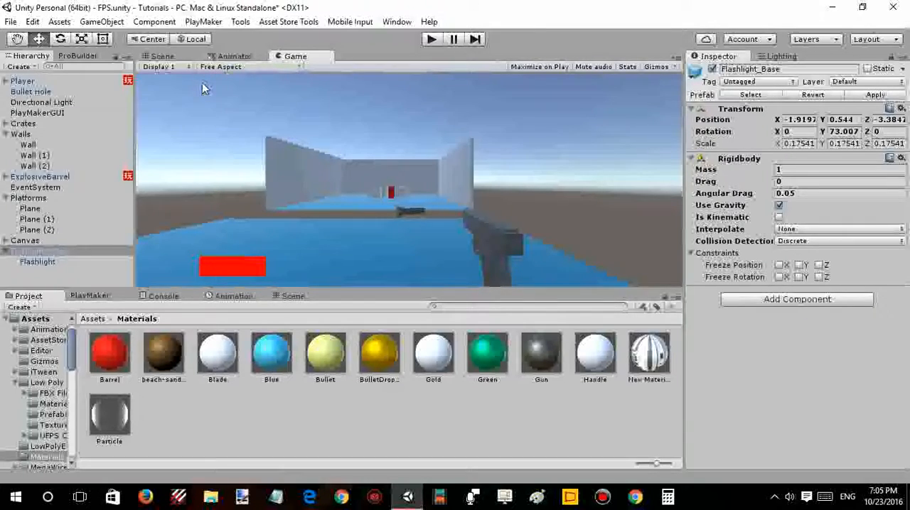
pyautogui.click(162, 56)
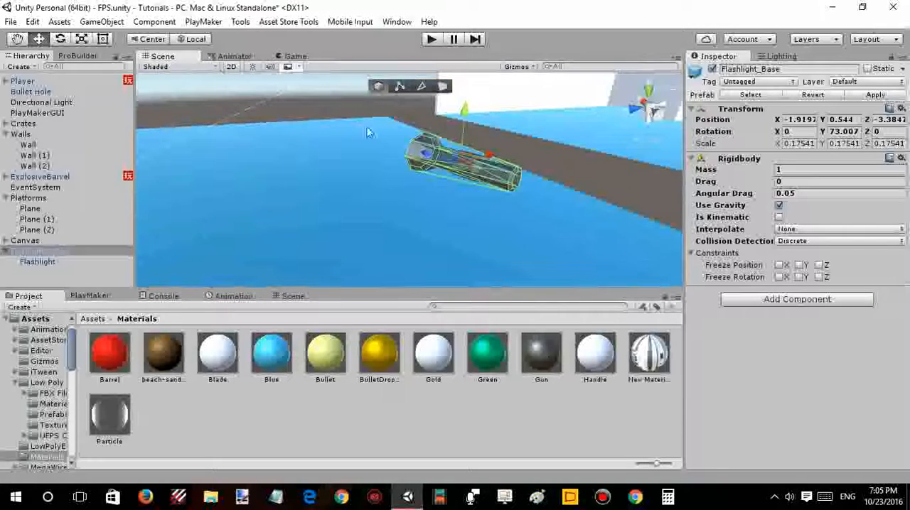
pyautogui.keyDown('alt'); pyautogui.moveTo(372, 133); pyautogui.dragTo(423, 137); pyautogui.keyUp('alt')
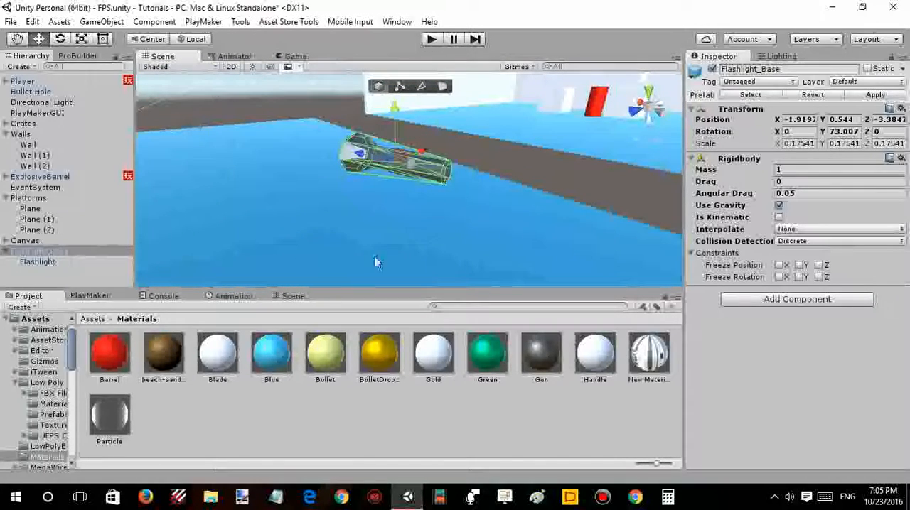
pyautogui.click(86, 296)
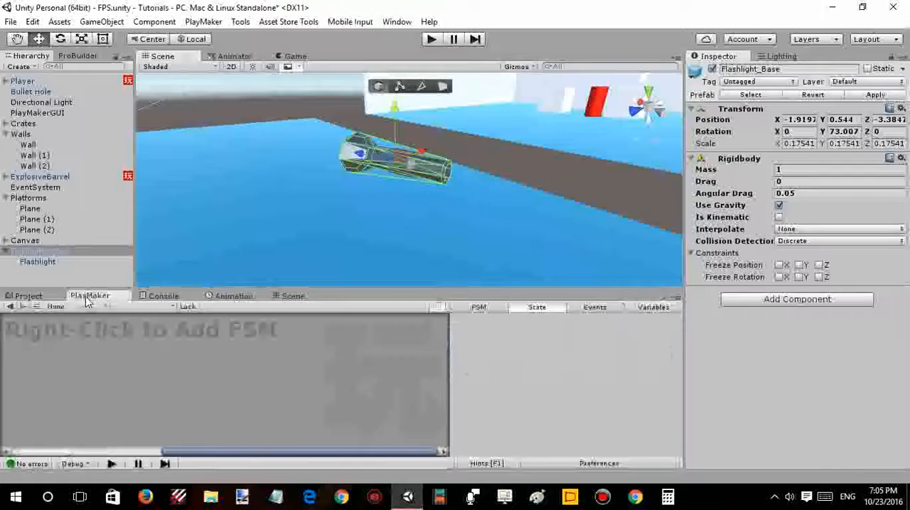
pyautogui.rightClick(106, 333)
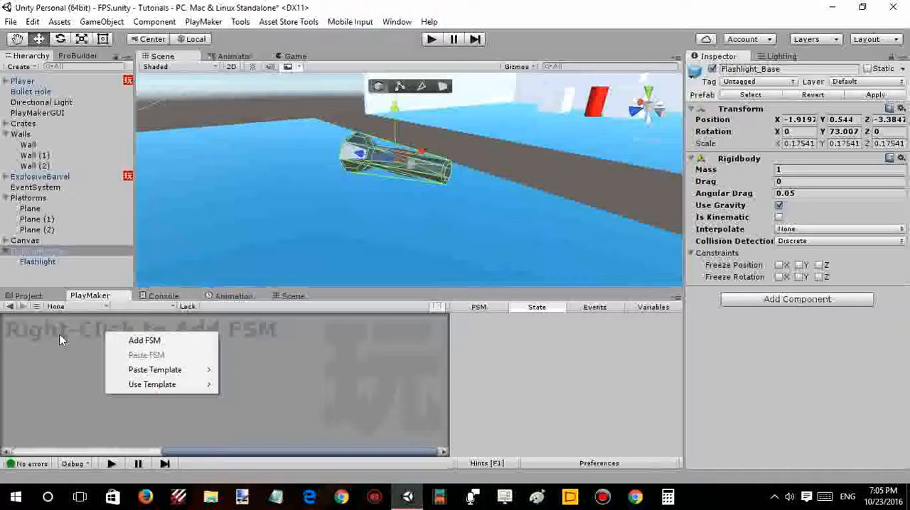
pyautogui.click(299, 57)
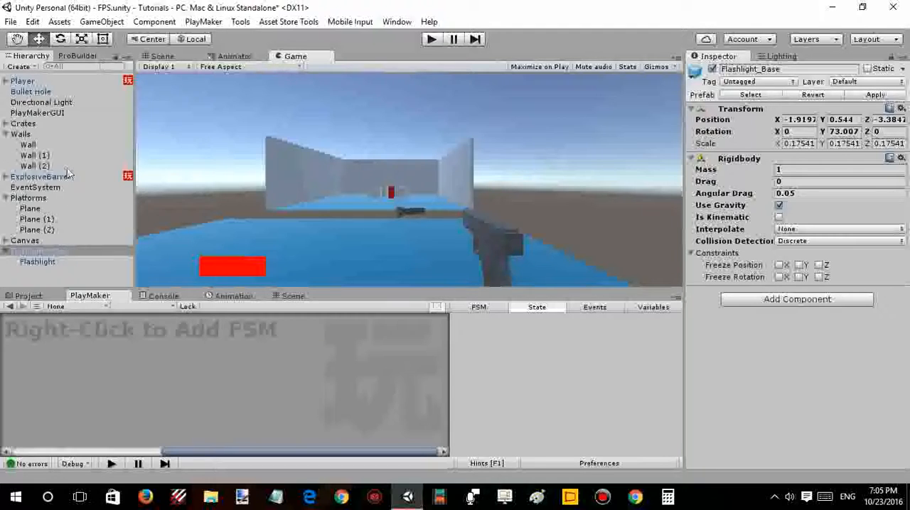
# - Collapse the Walls group and create an empty GameObject named CursorLock at the root of the hierarchy
pyautogui.click(76, 112)
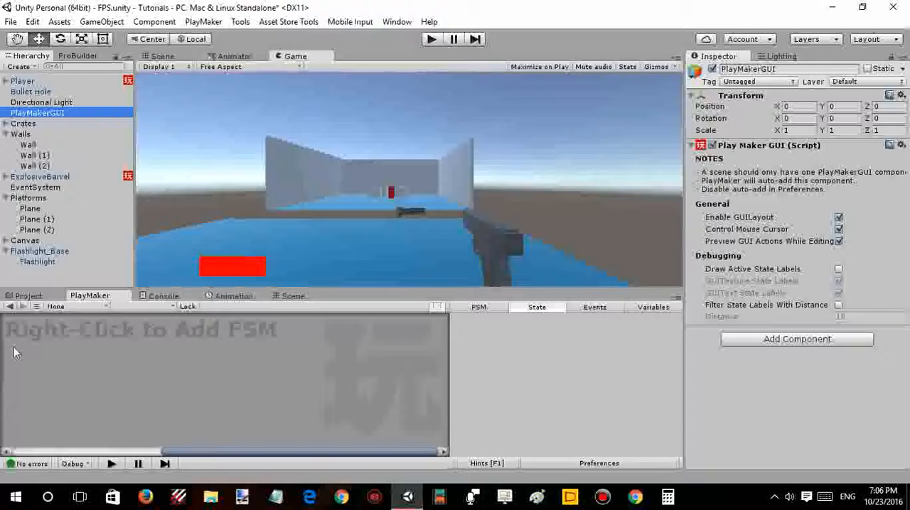
pyautogui.rightClick(52, 270)
pyautogui.click(41, 269)
pyautogui.rightClick(41, 269)
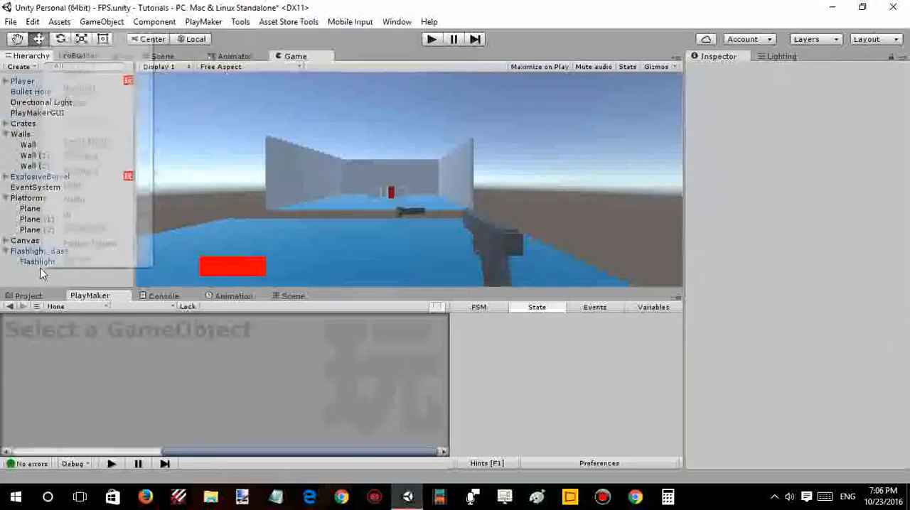
pyautogui.click(5, 135)
pyautogui.click(5, 135)
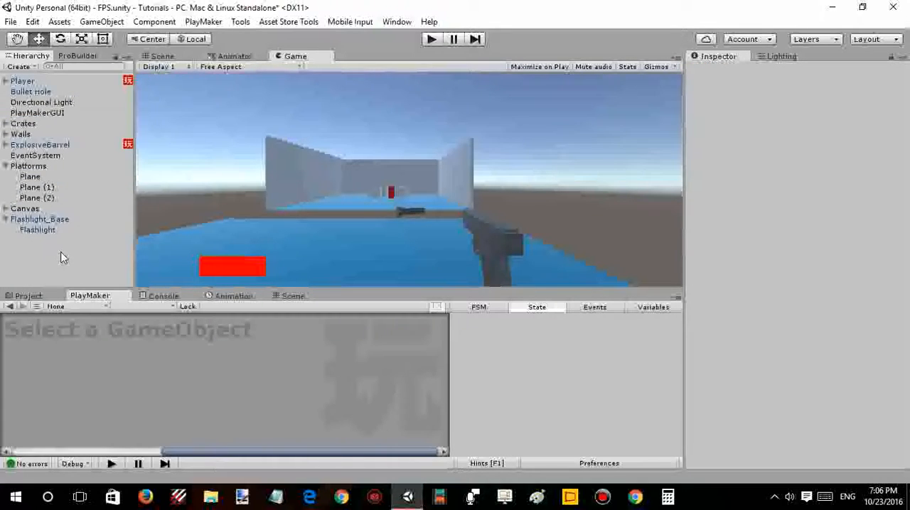
pyautogui.rightClick(62, 253)
pyautogui.click(100, 126)
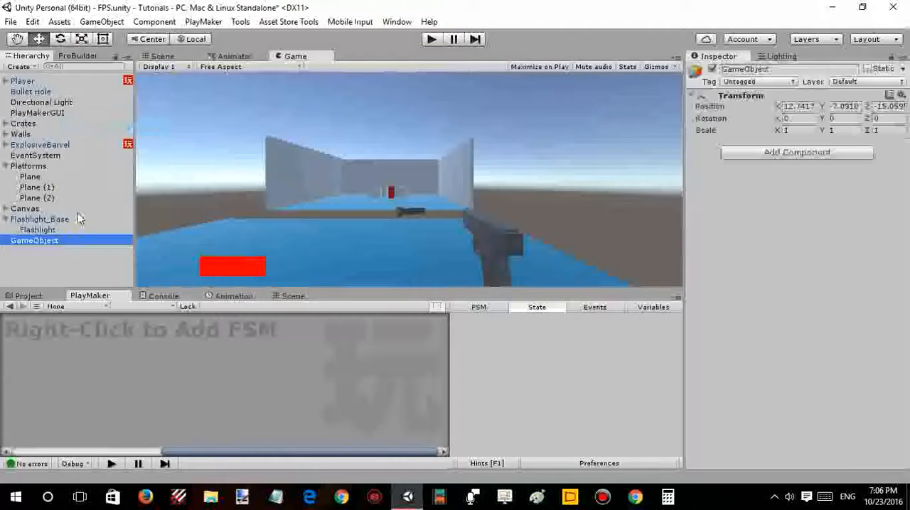
pyautogui.write('C')
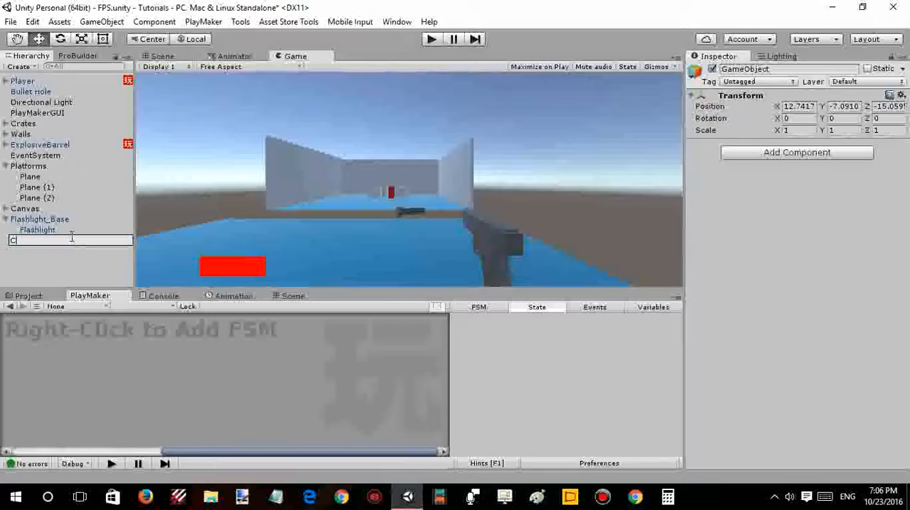
pyautogui.write('ursorLock')
pyautogui.press('Return')
# - Add a PlayMaker FSM to CursorLock and give State 1 a Set Mouse Cursor action
pyautogui.rightClick(76, 353)
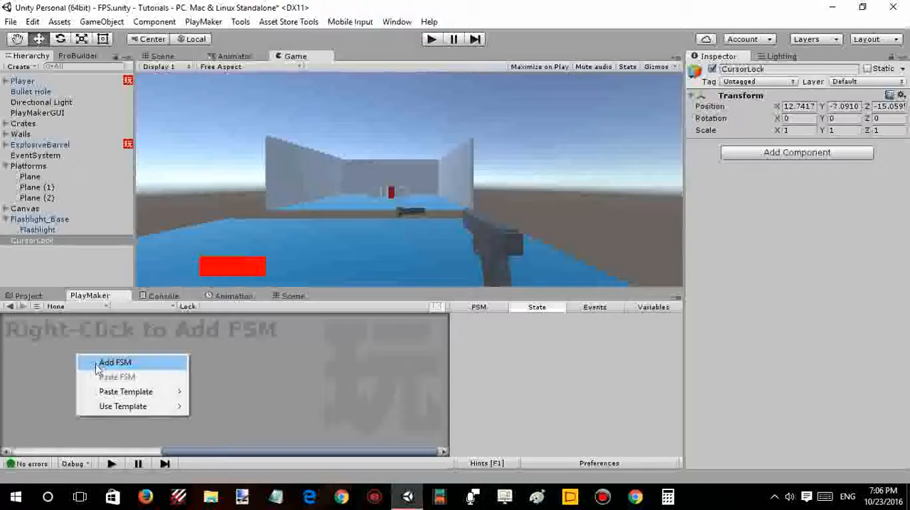
pyautogui.click(107, 363)
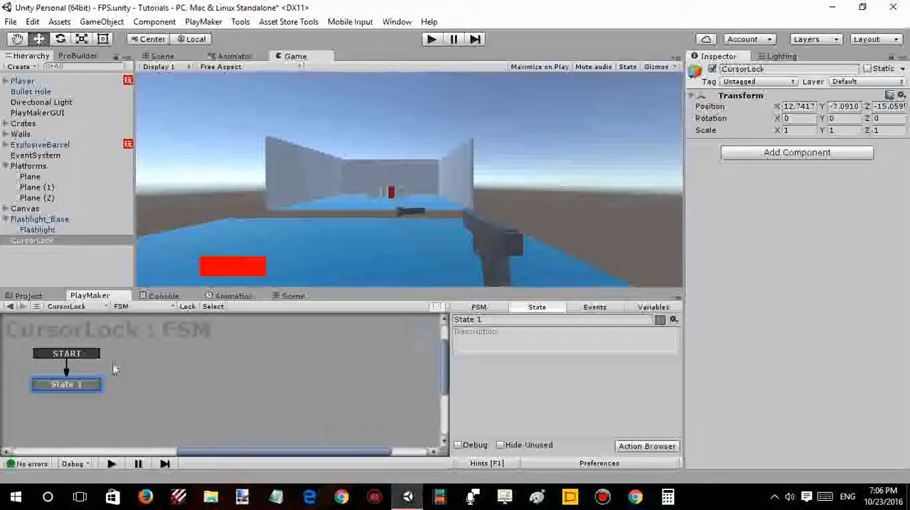
pyautogui.doubleClick(469, 376)
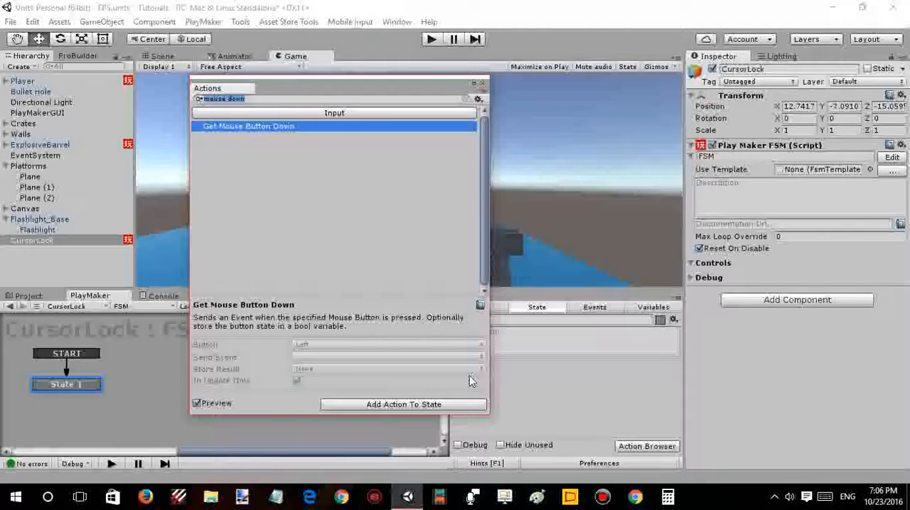
pyautogui.write('set mouse')
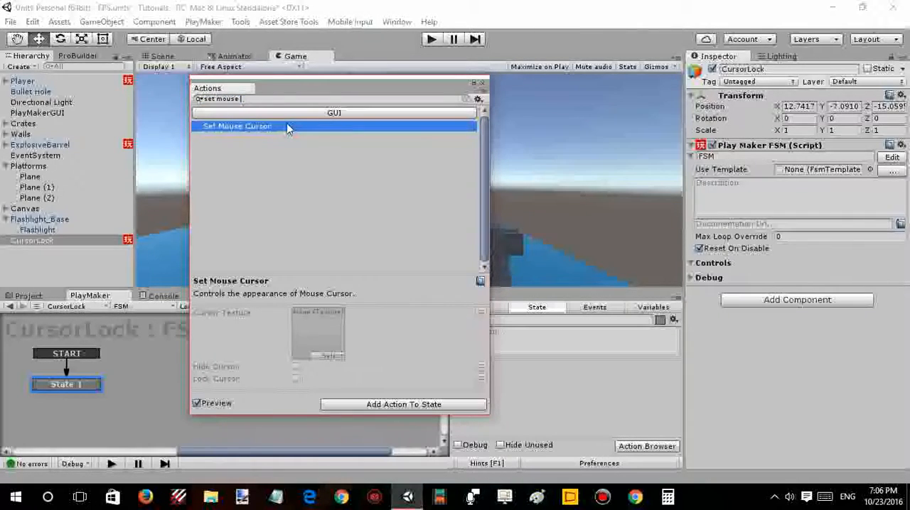
pyautogui.doubleClick(288, 127)
# - Enable Hide Cursor and Lock Cursor in the Set Mouse Cursor action, then collapse the action
pyautogui.click(552, 378)
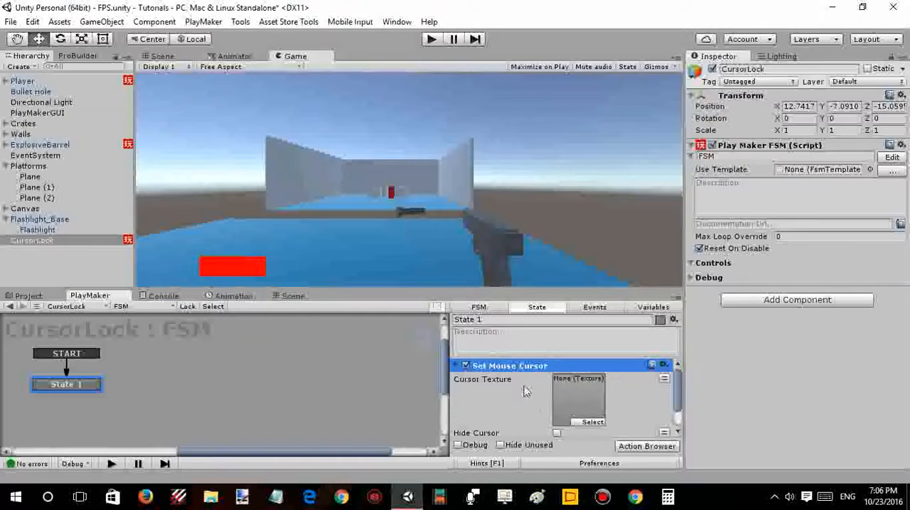
pyautogui.scroll(-1, 553, 414)
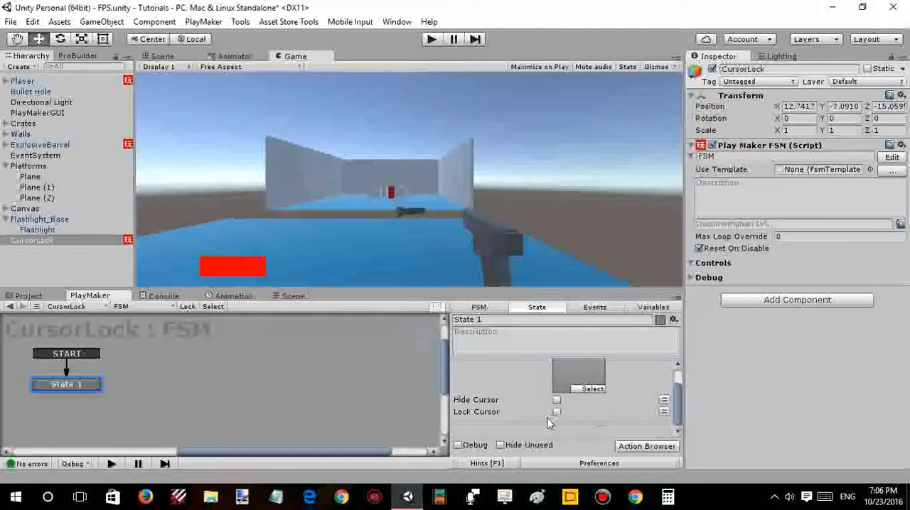
pyautogui.click(557, 400)
pyautogui.click(556, 413)
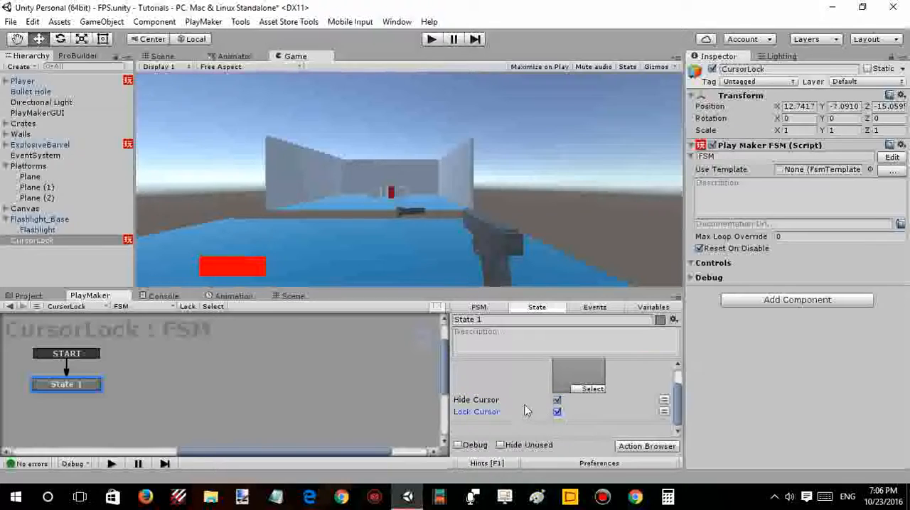
pyautogui.scroll(1, 511, 398)
pyautogui.click(456, 366)
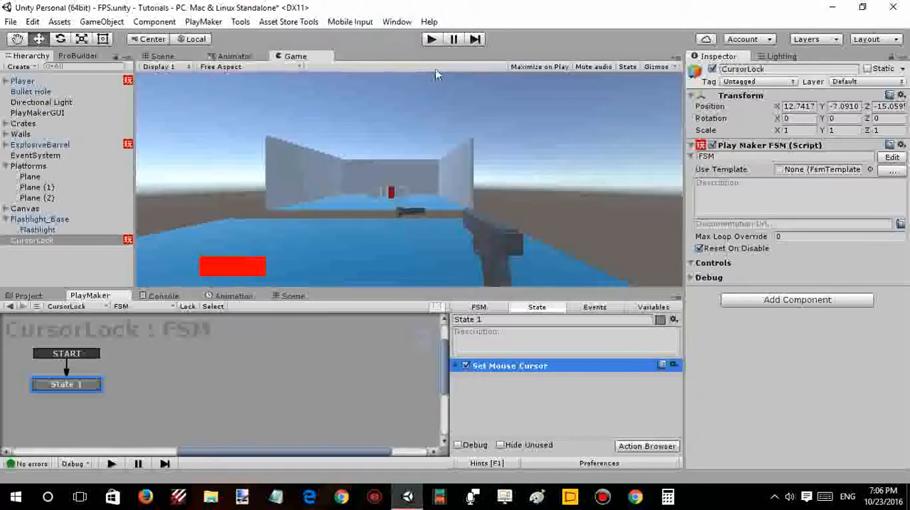
# - Play-test the scene to check the cursor hiding and locking, including after leaving and refocusing the Game view
pyautogui.click(431, 39)
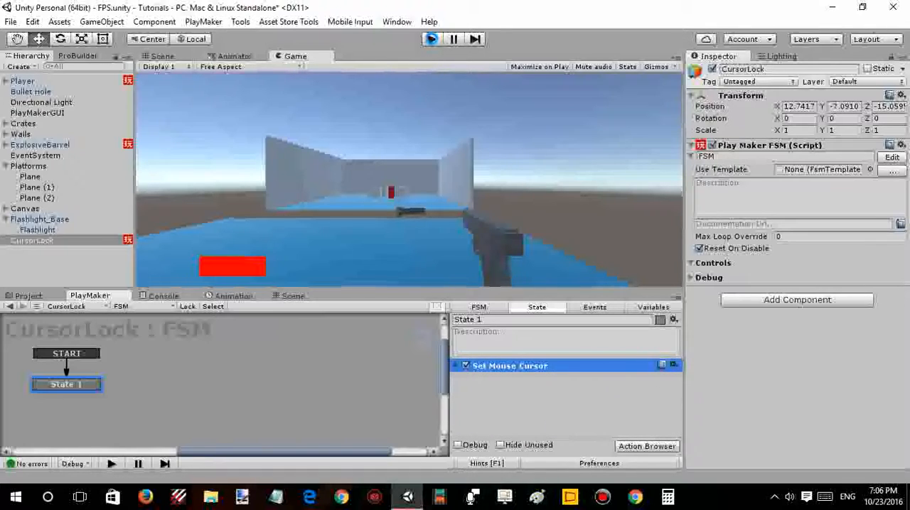
pyautogui.click(431, 40)
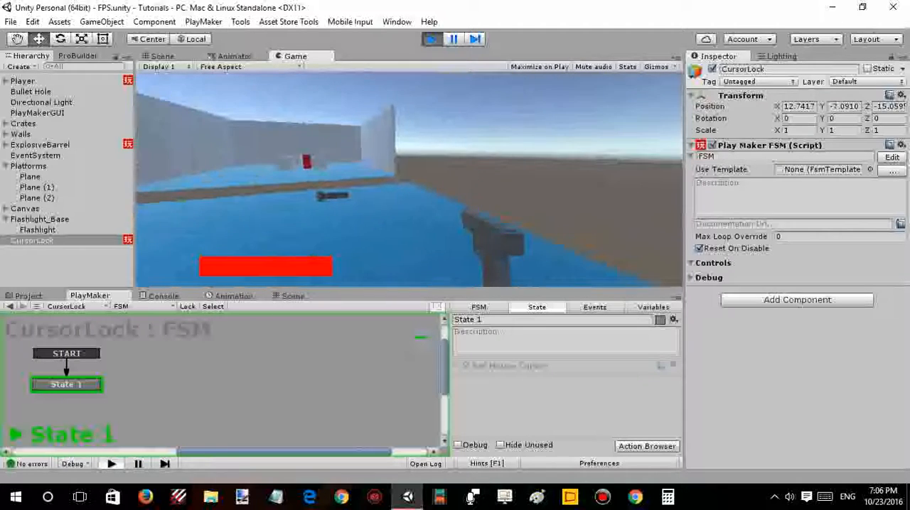
pyautogui.click(213, 2)
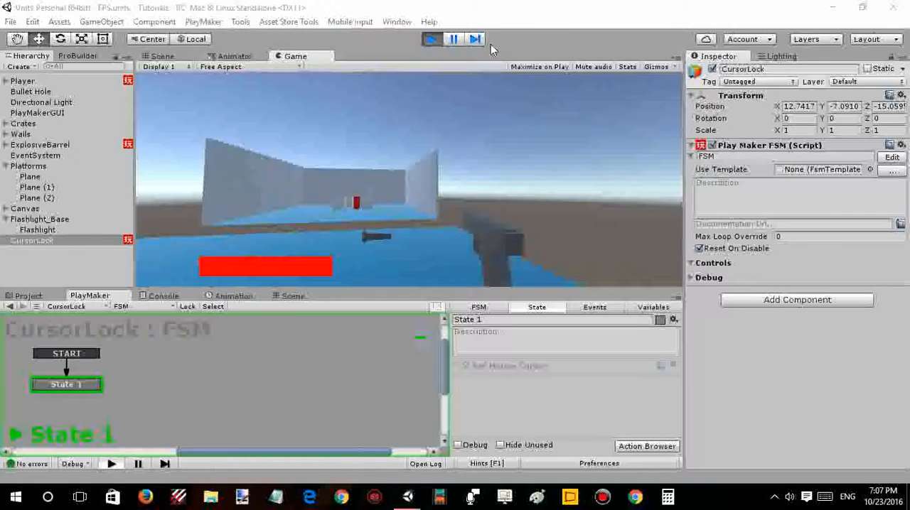
pyautogui.click(400, 55)
pyautogui.click(409, 180)
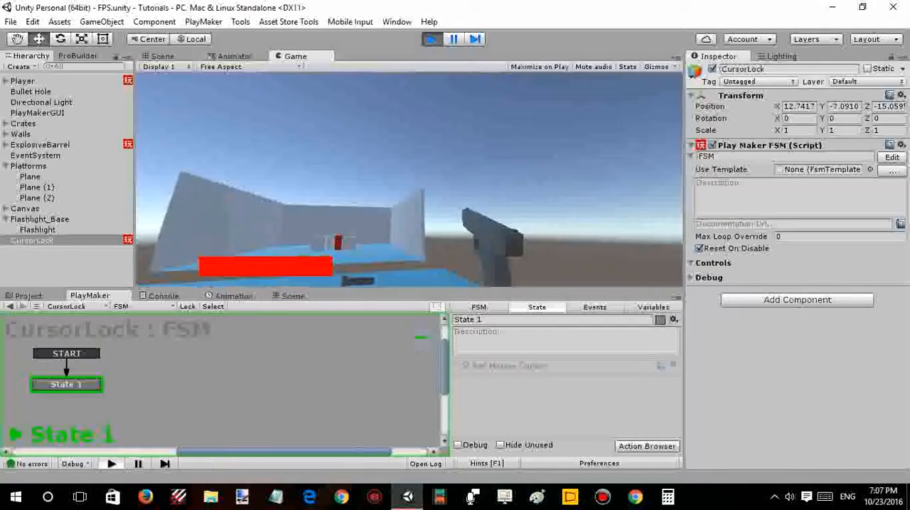
pyautogui.click(432, 39)
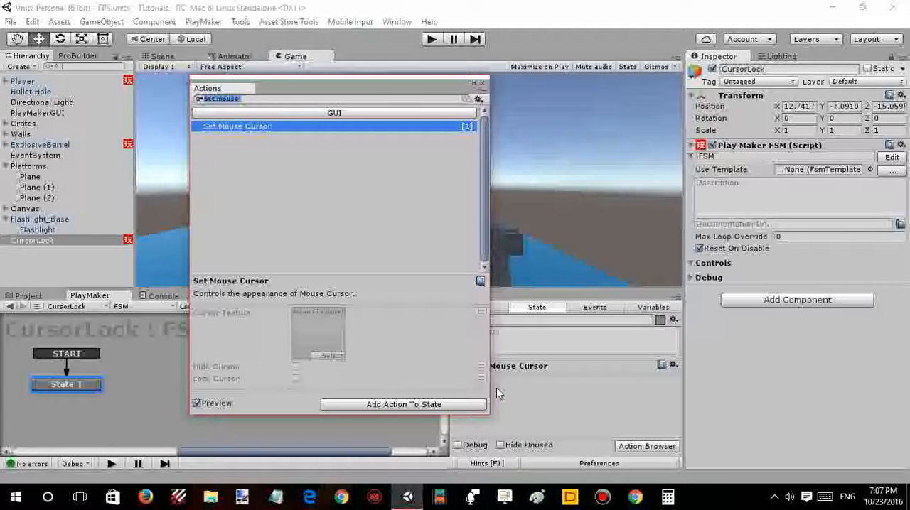
# - Find the Get Key Down action in the action browser and add it to State 1
pyautogui.write('key')
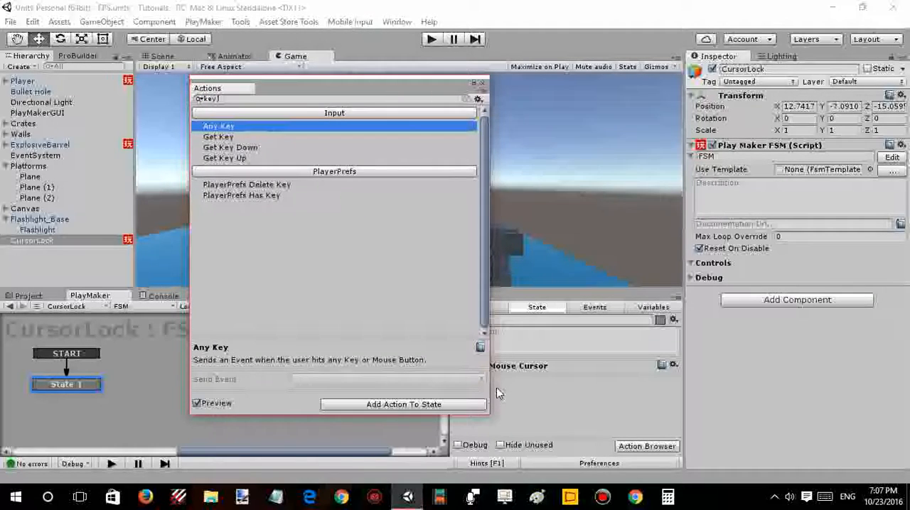
pyautogui.write(' up')
pyautogui.press('BackSpace')
pyautogui.press('BackSpace')
pyautogui.press('BackSpace')
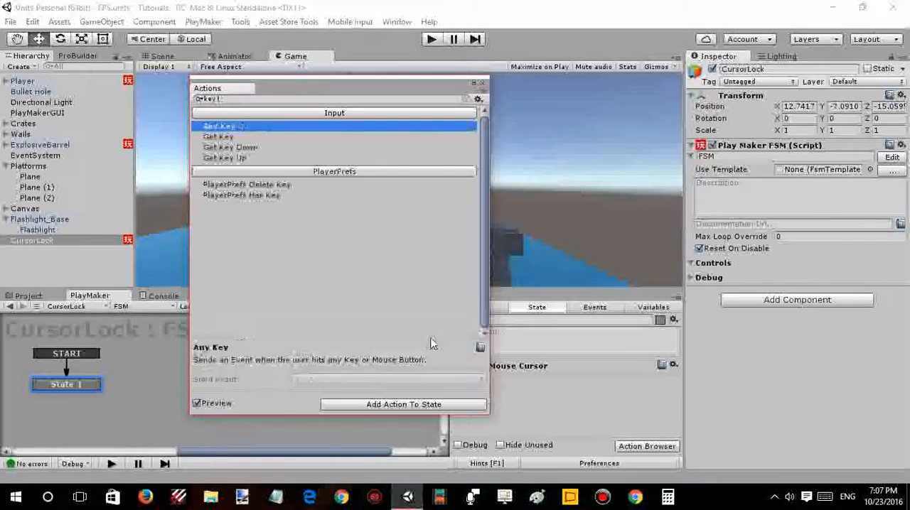
pyautogui.write('dow')
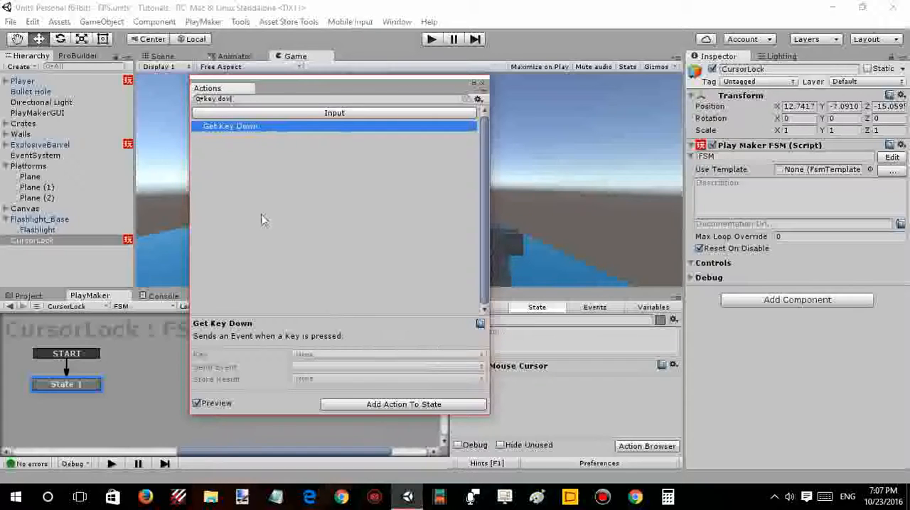
pyautogui.doubleClick(238, 127)
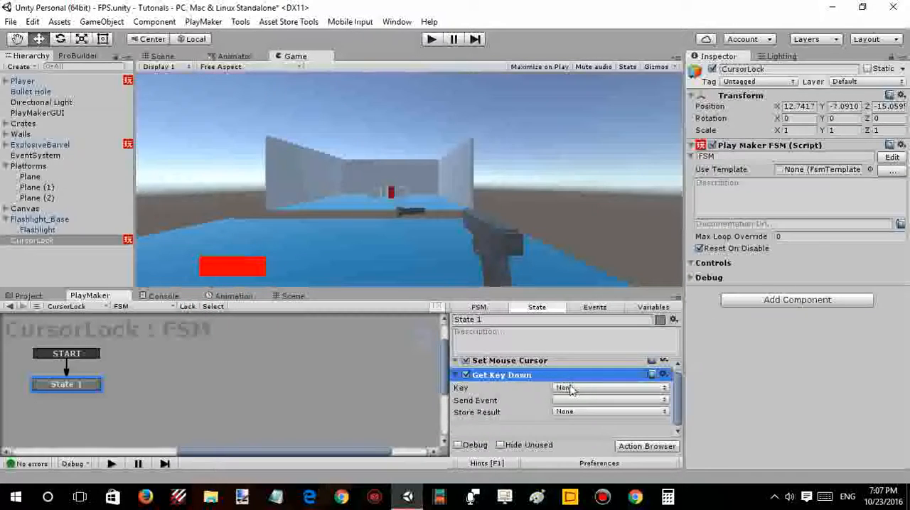
# - Set the Get Key Down action's key to Escape and have it send a new event named Show
pyautogui.click(571, 390)
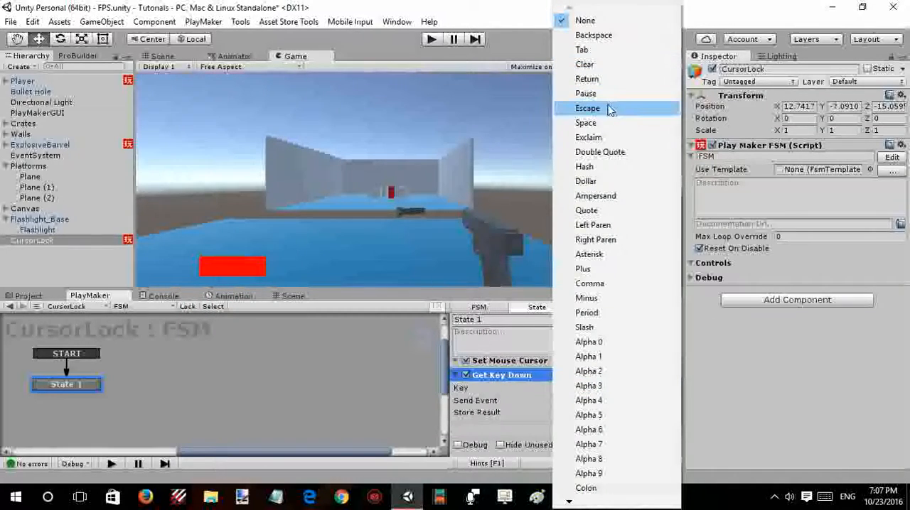
pyautogui.click(609, 109)
pyautogui.click(596, 400)
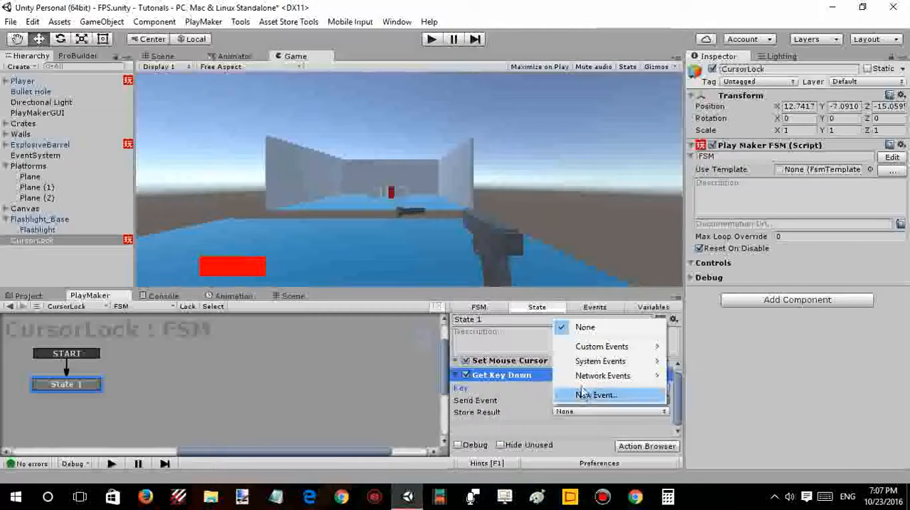
pyautogui.click(583, 394)
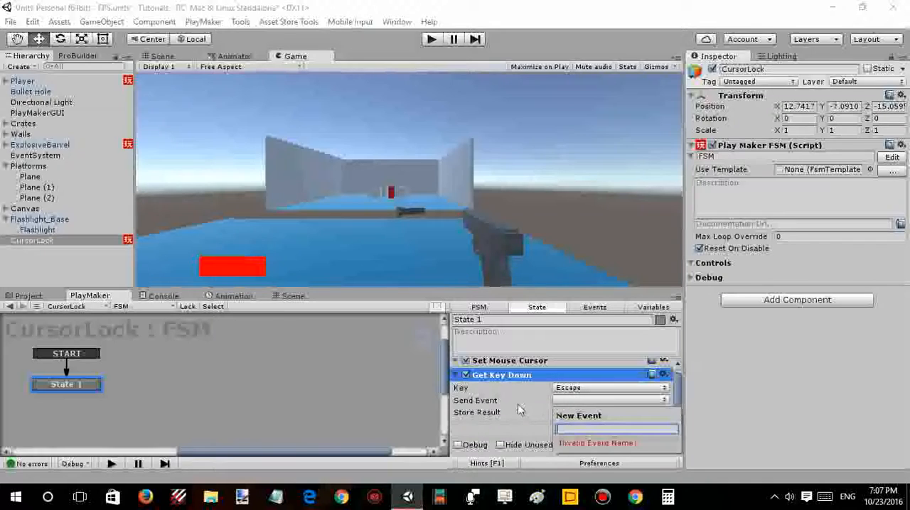
pyautogui.write('Show')
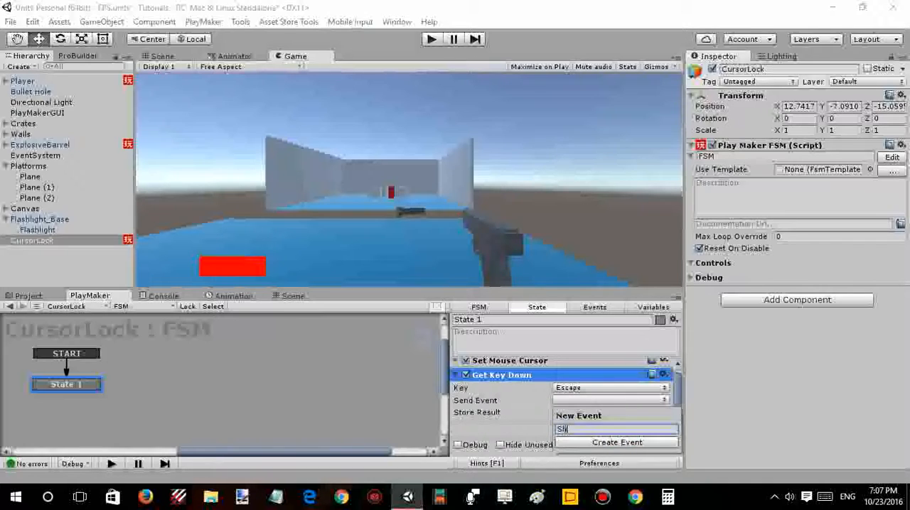
pyautogui.click(569, 443)
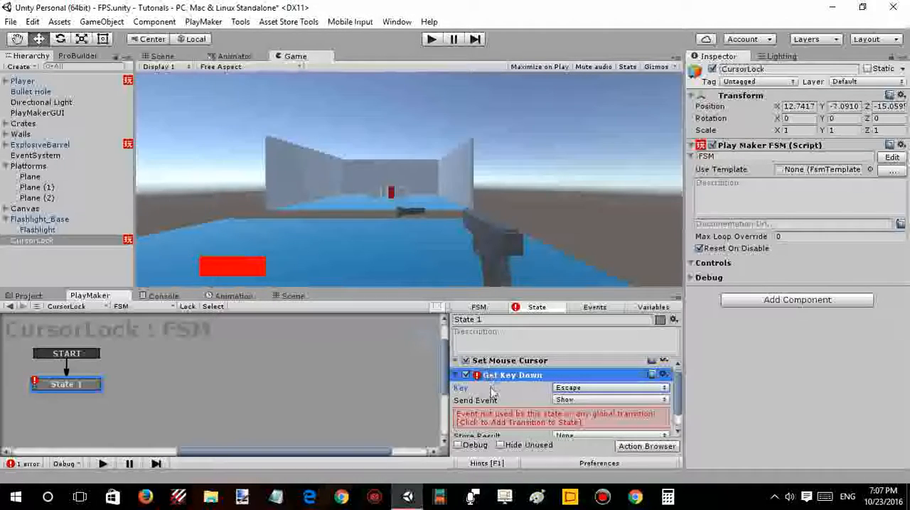
# - Add the Show transition to State 1 and link it to State 2, whose FINISHED transition leads back to State 1
pyautogui.click(490, 419)
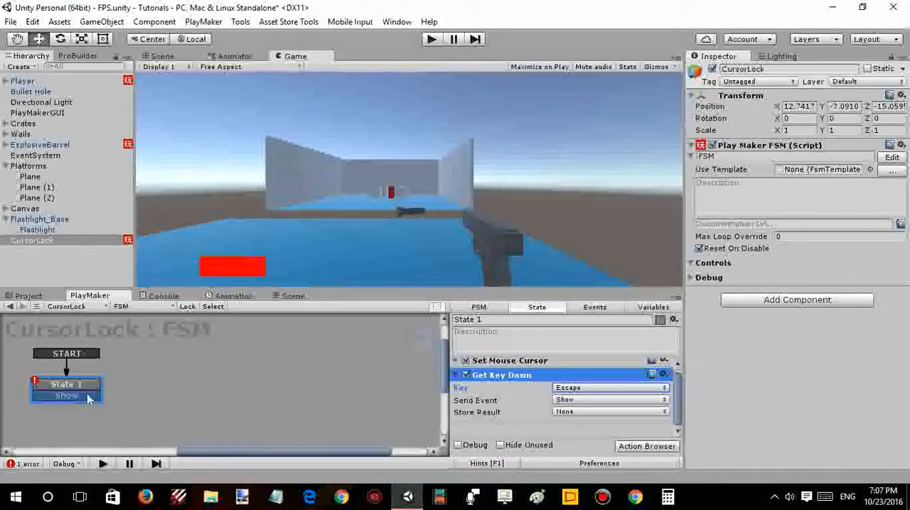
pyautogui.moveTo(106, 396)
pyautogui.mouseDown()
pyautogui.moveTo(205, 395)
pyautogui.moveTo(118, 388)
pyautogui.mouseUp()
pyautogui.keyDown('ctrl'); pyautogui.click(189, 384); pyautogui.keyUp('ctrl')
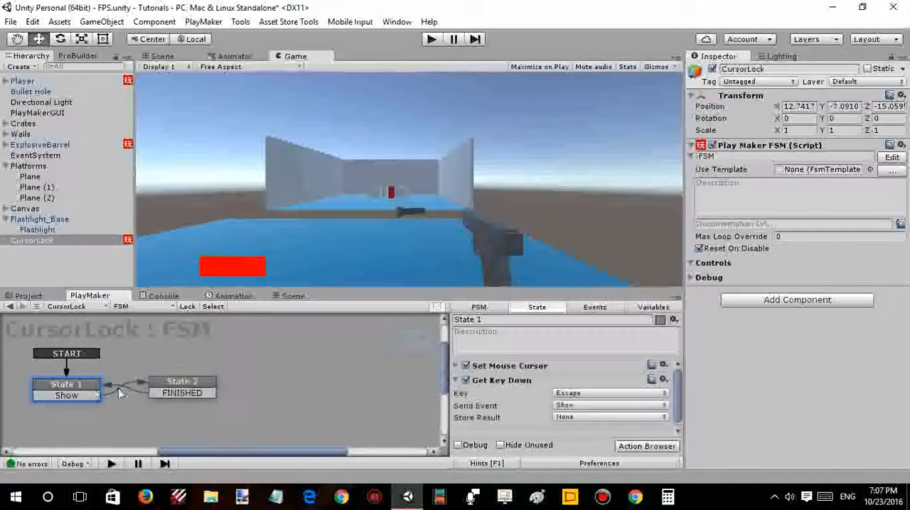
# - Try to copy the Set Mouse Cursor action from State 1 into State 2
pyautogui.click(491, 366)
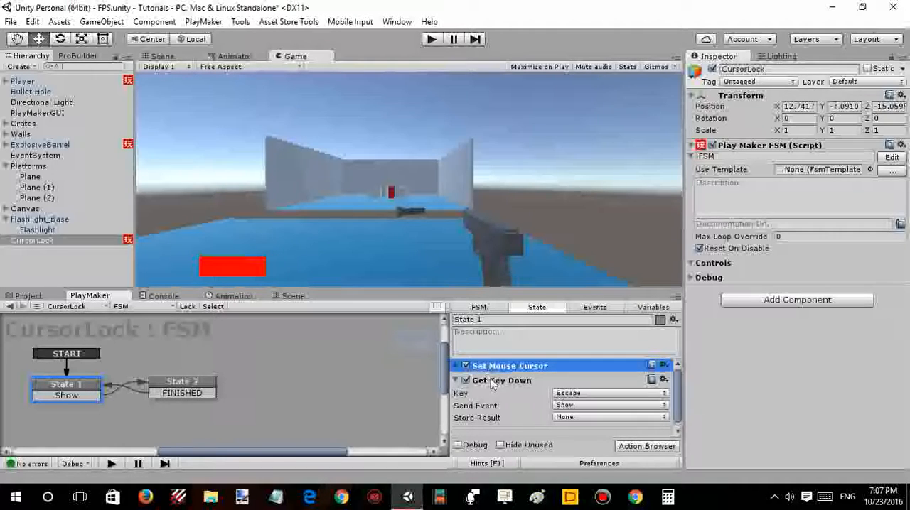
pyautogui.click(182, 386)
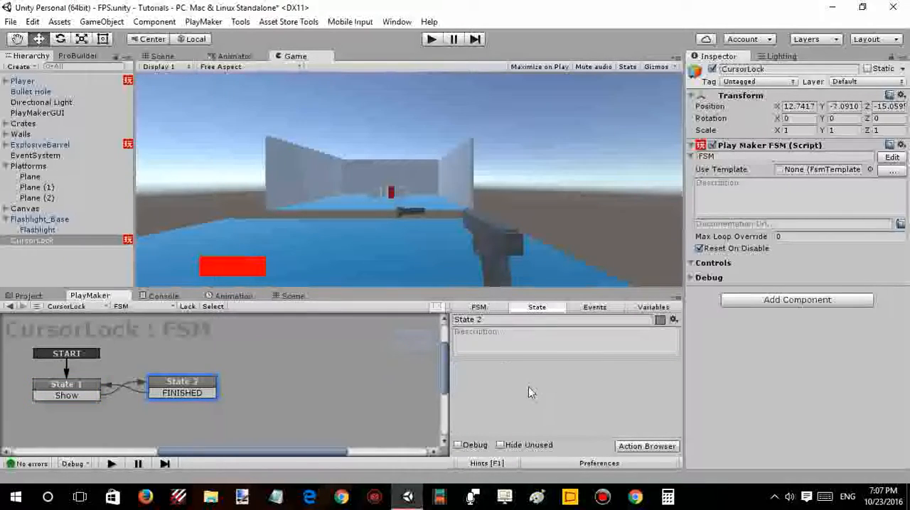
pyautogui.hotkey('ctrl', 'v')
pyautogui.click(77, 396)
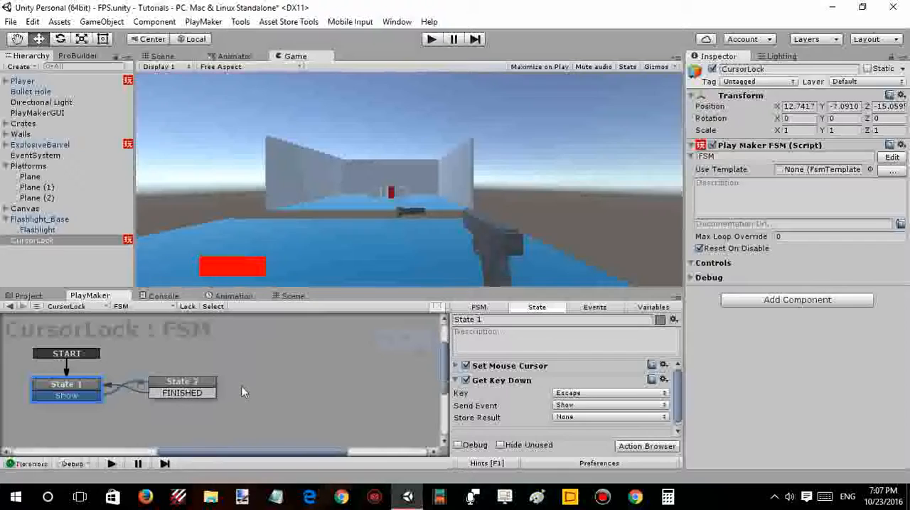
pyautogui.click(193, 378)
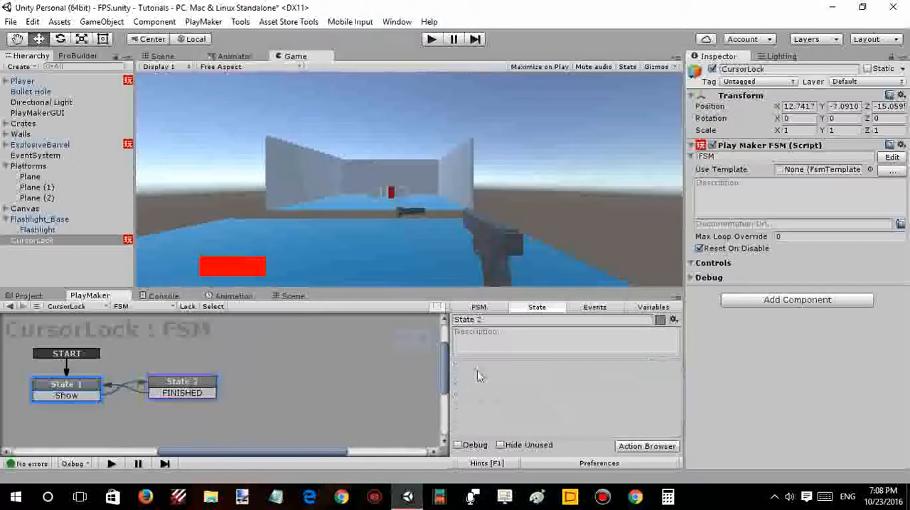
# - Copy both the Set Mouse Cursor and Get Key Down actions from State 1 and paste them into State 2
pyautogui.click(92, 392)
pyautogui.click(540, 381)
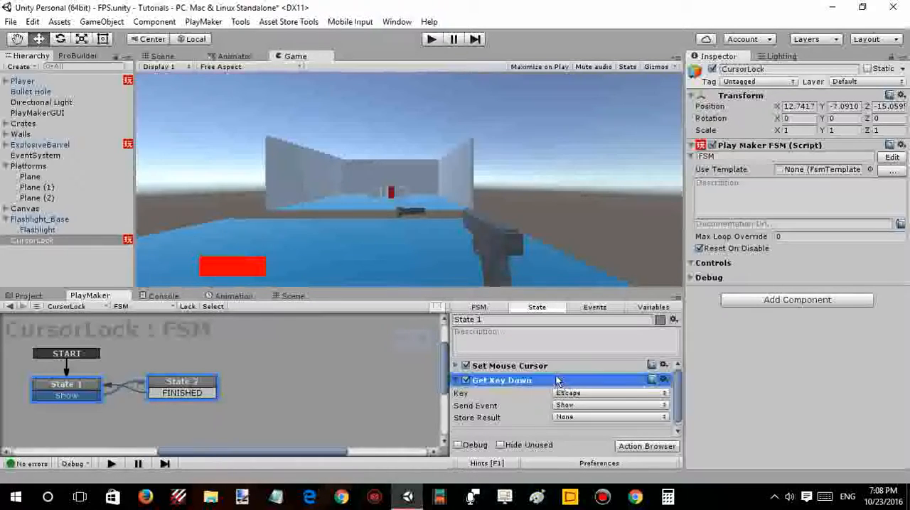
pyautogui.scroll(-1, 521, 426)
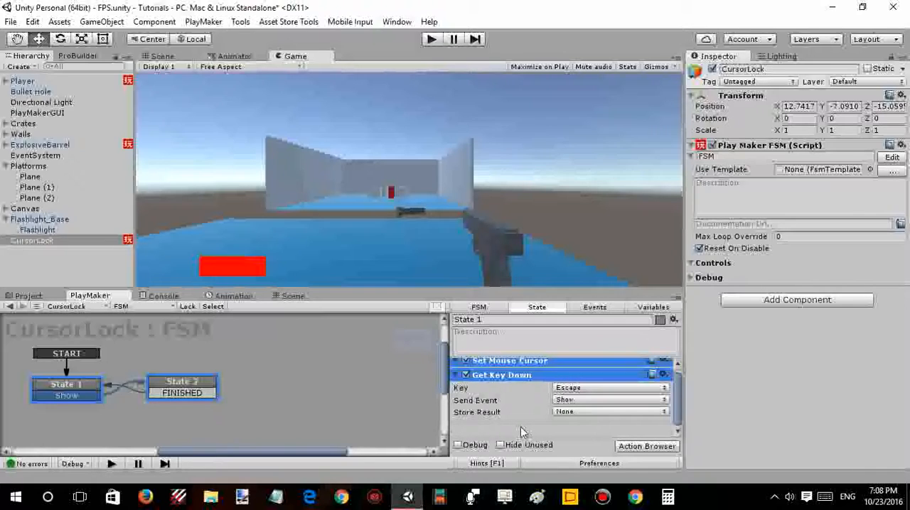
pyautogui.click(200, 393)
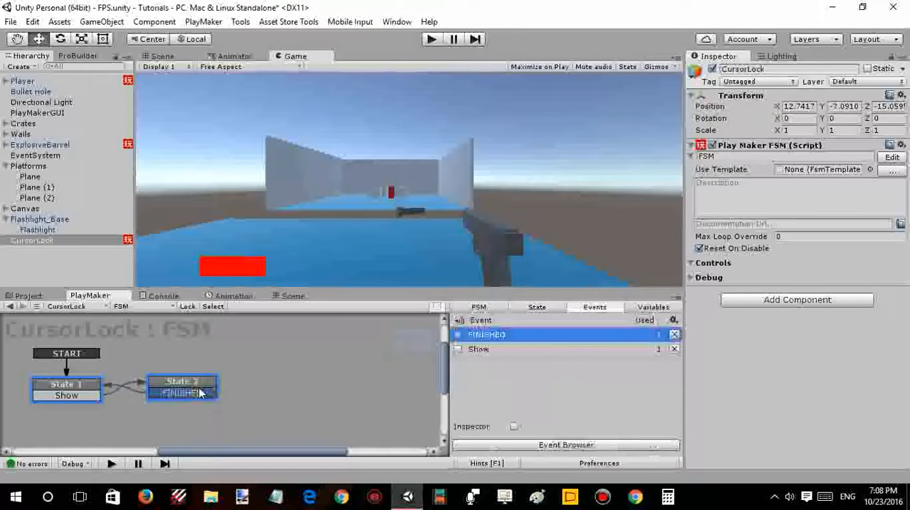
pyautogui.rightClick(534, 389)
pyautogui.click(535, 308)
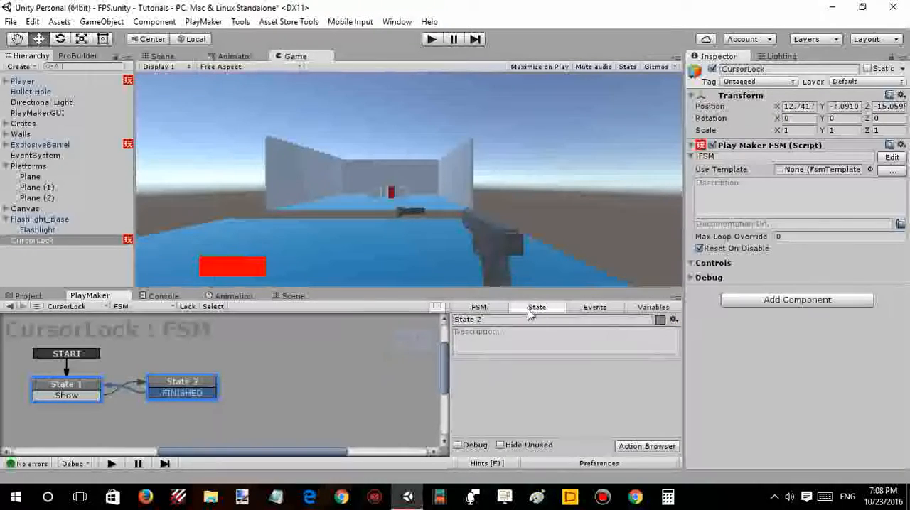
pyautogui.rightClick(517, 378)
pyautogui.click(558, 303)
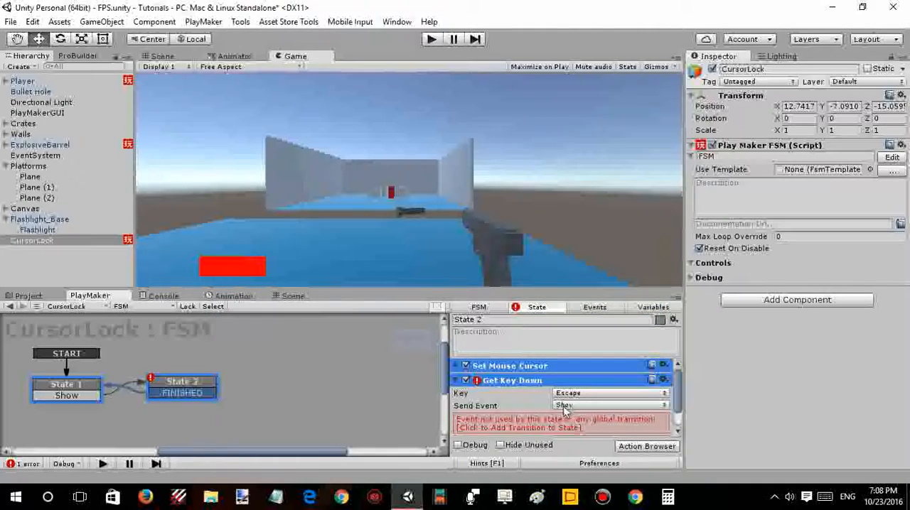
# - Add the Show transition to State 2 and turn off Hide Cursor and Lock Cursor in its Set Mouse Cursor action
pyautogui.click(523, 420)
pyautogui.click(455, 366)
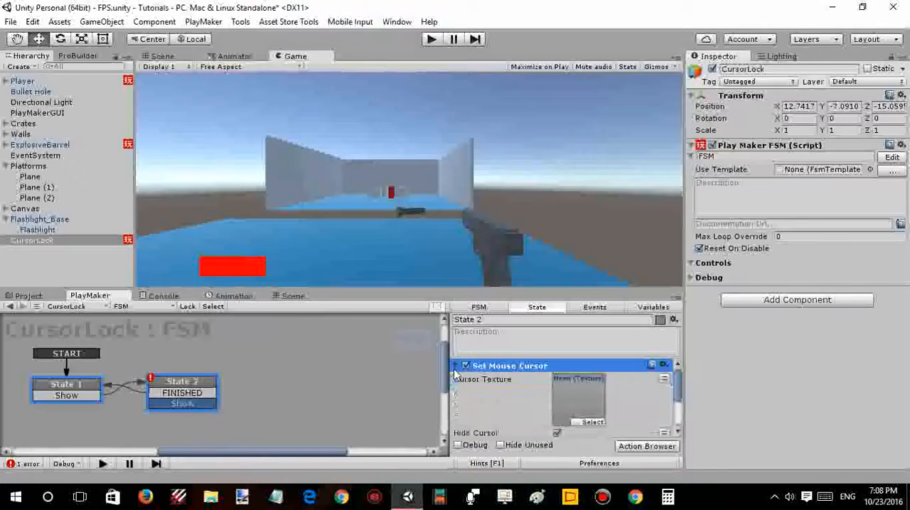
pyautogui.scroll(-2, 566, 383)
pyautogui.scroll(1, 567, 383)
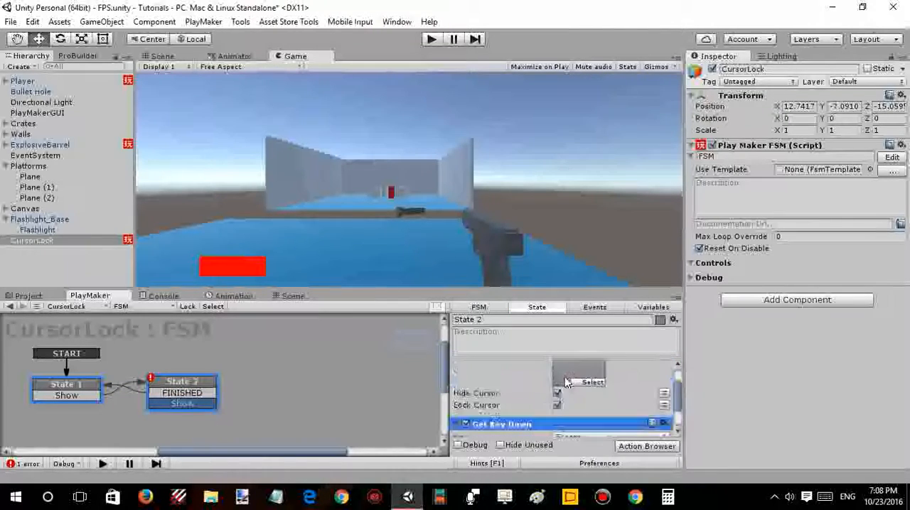
pyautogui.scroll(2, 516, 410)
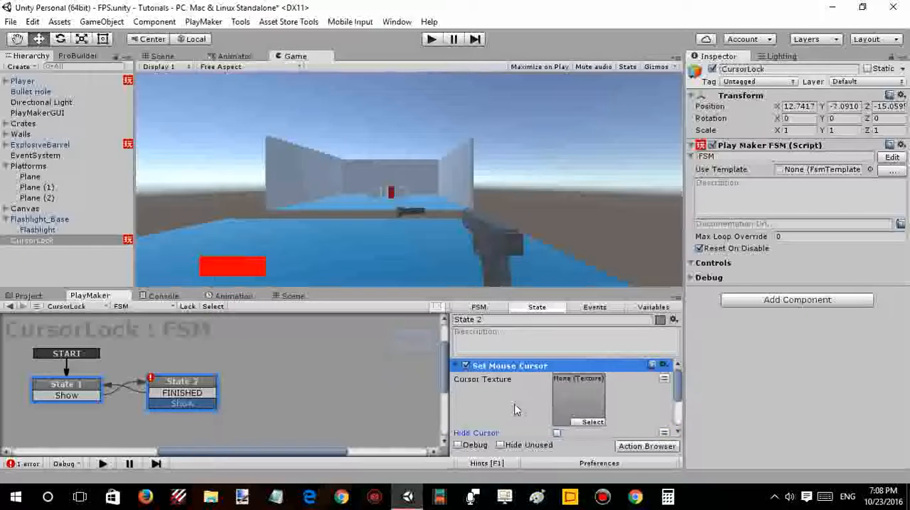
pyautogui.scroll(-2, 517, 410)
pyautogui.scroll(2, 556, 373)
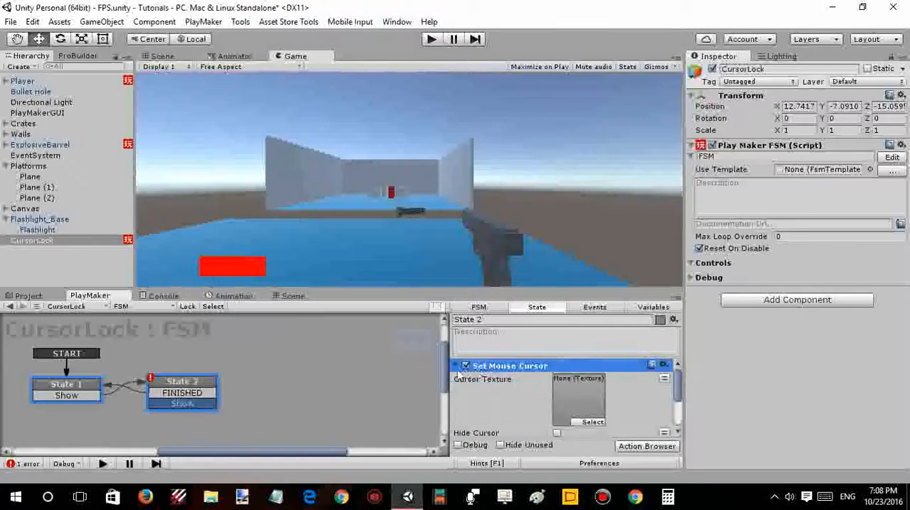
pyautogui.scroll(-3, 501, 416)
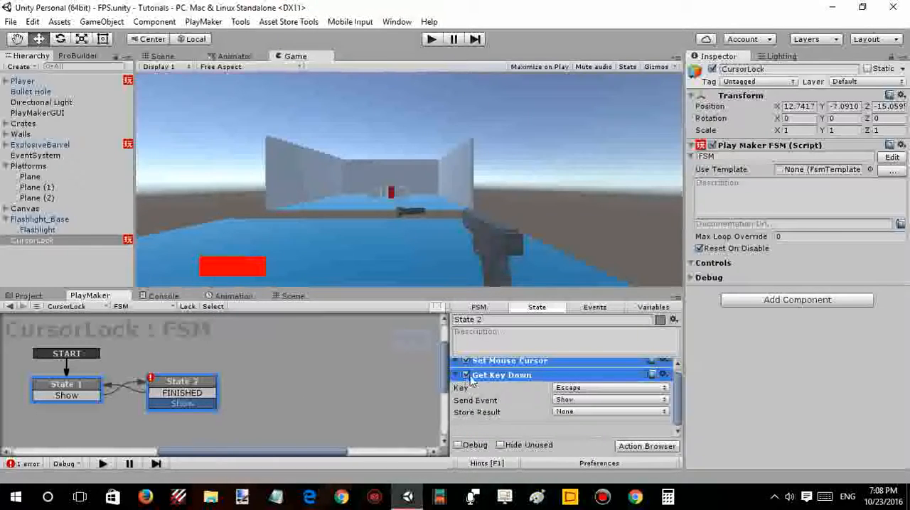
# - Remove State 2's FINISHED transition and link its Show transition back to State 1
pyautogui.rightClick(208, 404)
pyautogui.click(256, 378)
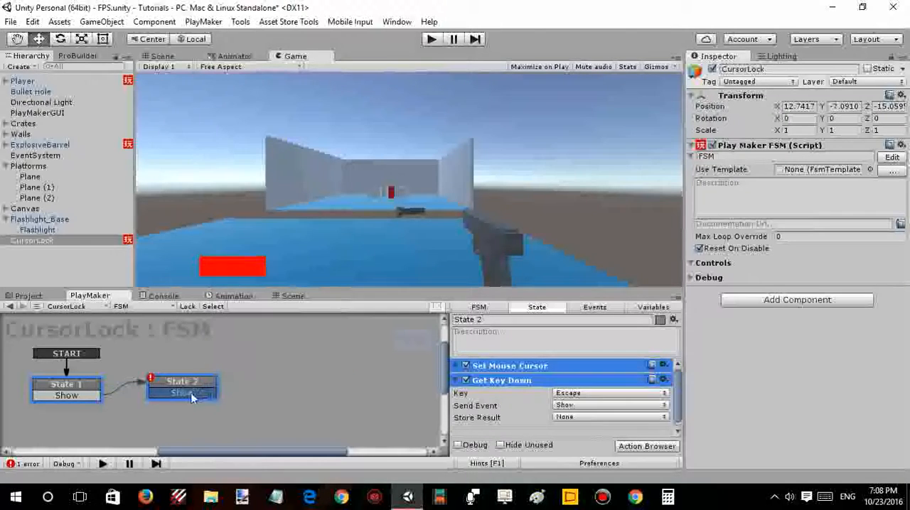
pyautogui.click(80, 402)
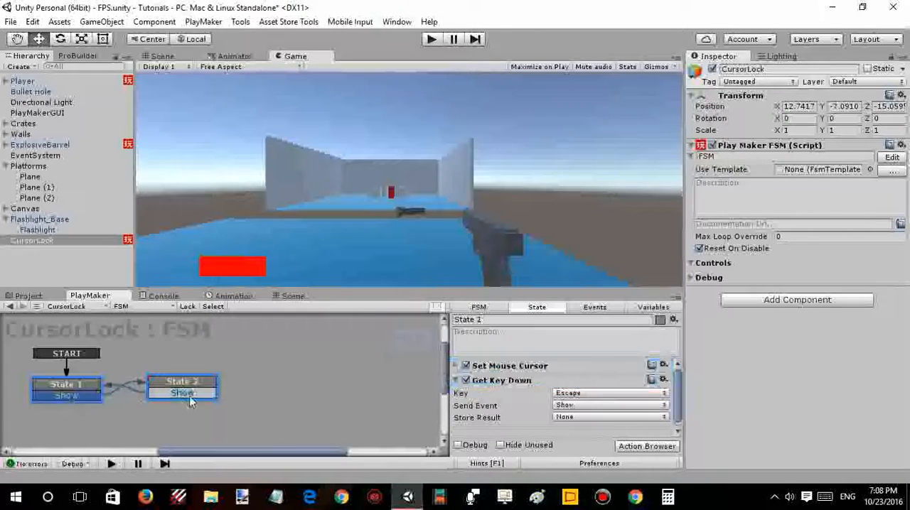
# - Play-test the scene, toggling the cursor between shown and hidden with Escape
pyautogui.click(429, 41)
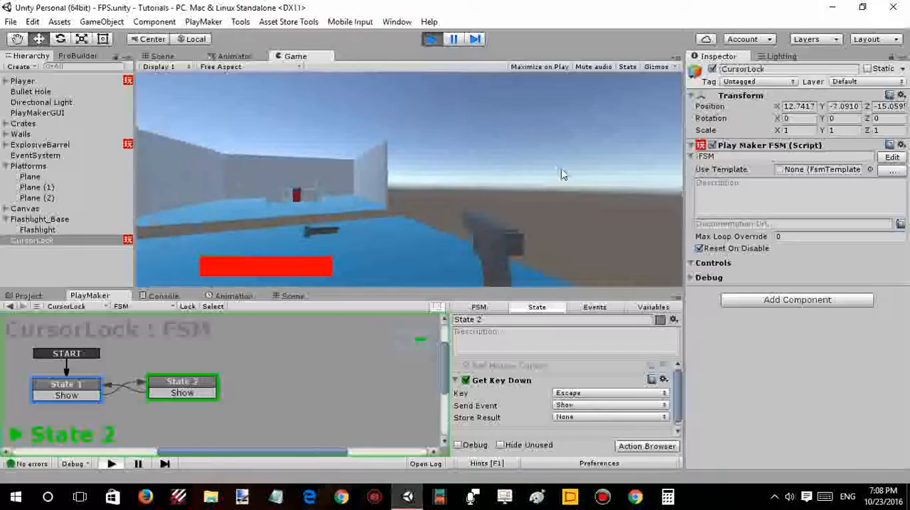
pyautogui.press('Escape')
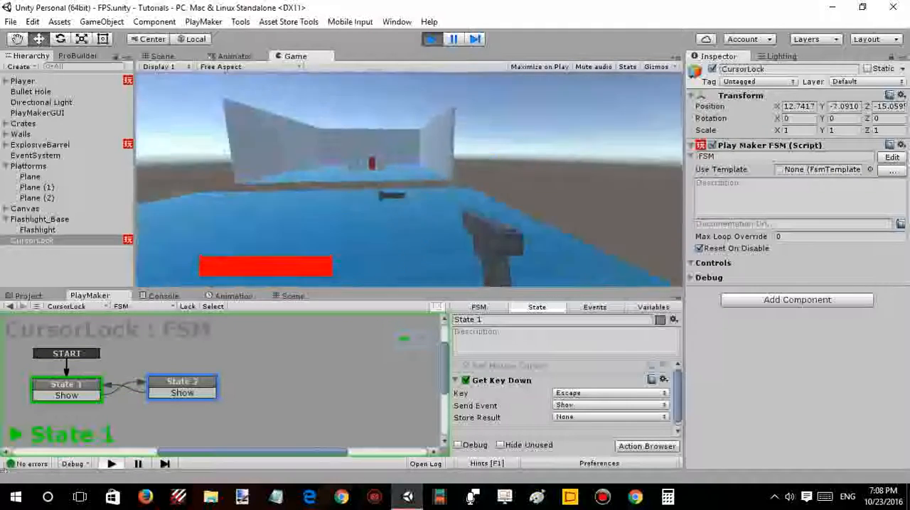
pyautogui.press('Escape')
pyautogui.click(421, 149)
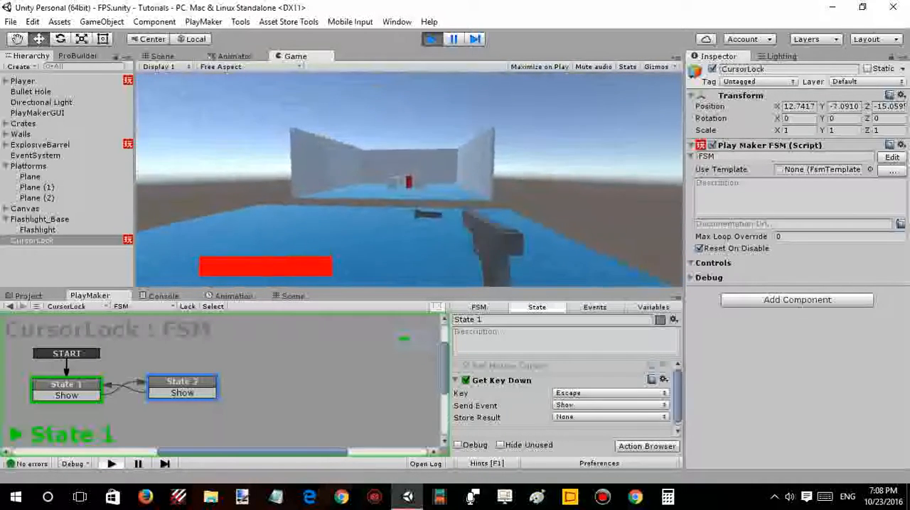
# - Deselect the FSM states and undock the Game view into its own floating window
pyautogui.click(135, 343)
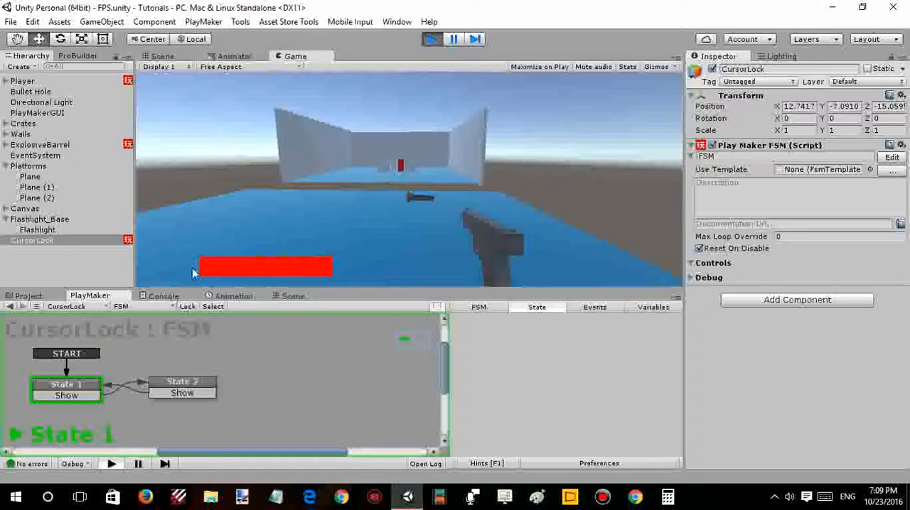
pyautogui.click(245, 56)
pyautogui.moveTo(294, 56); pyautogui.dragTo(161, 53)
# - Play-test walking and shooting at the crates and explosive barrel with the cursor locked, release the cursor and exit play mode
pyautogui.click(407, 174)
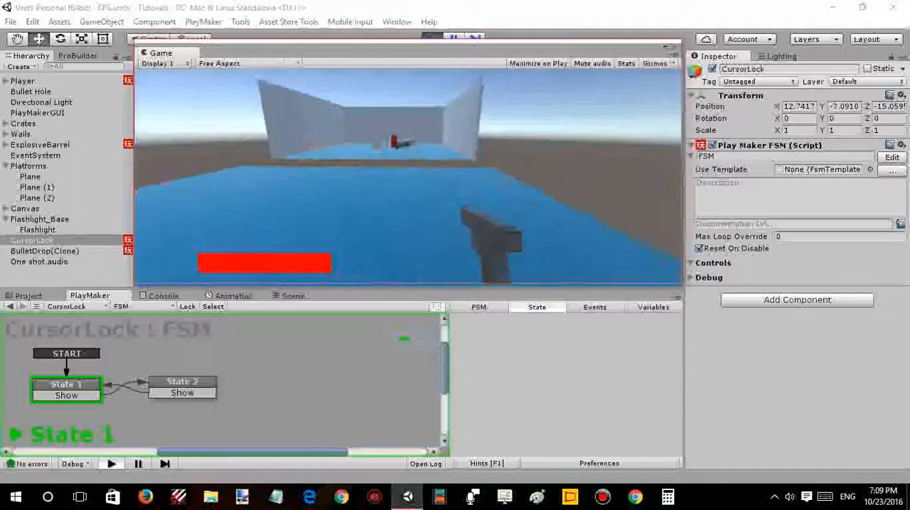
pyautogui.press('w')
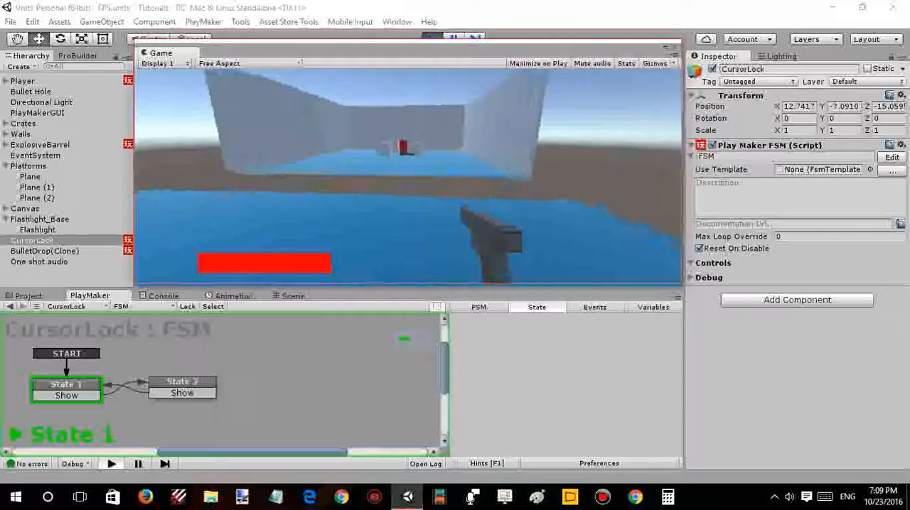
pyautogui.click(408, 175)
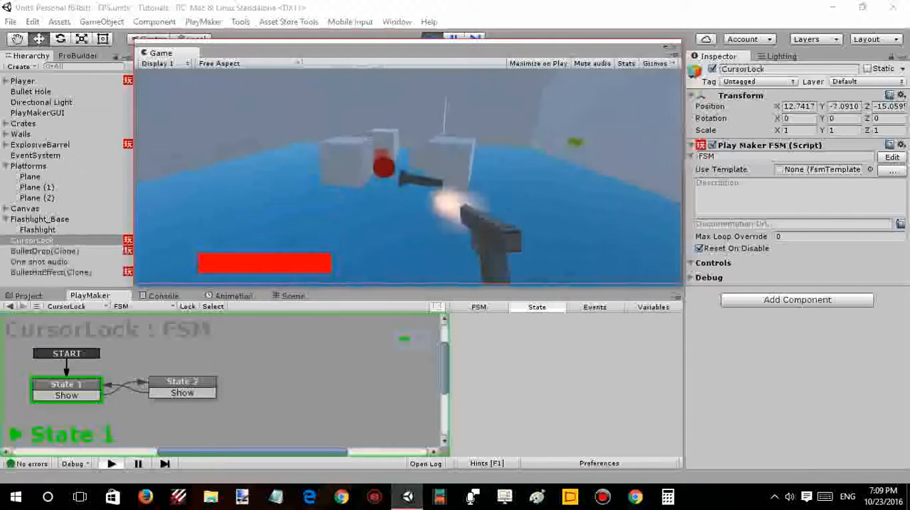
pyautogui.click(408, 176)
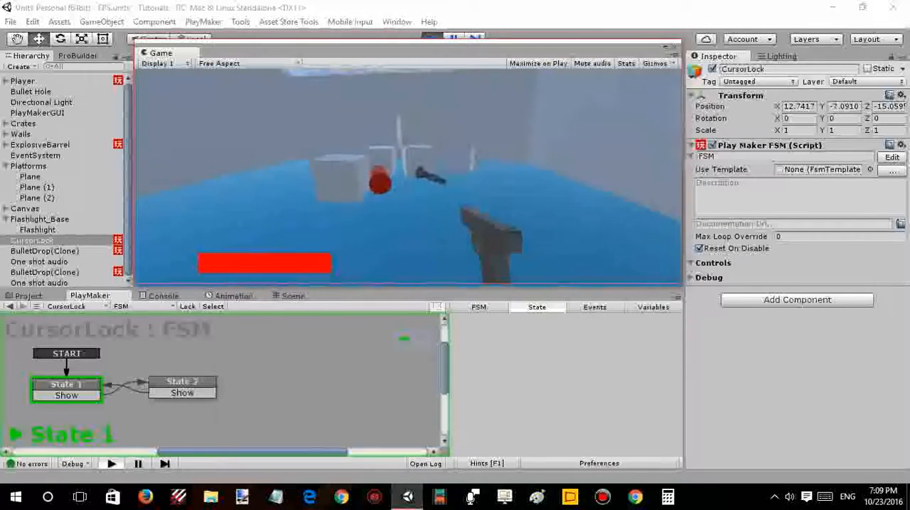
pyautogui.click(407, 176)
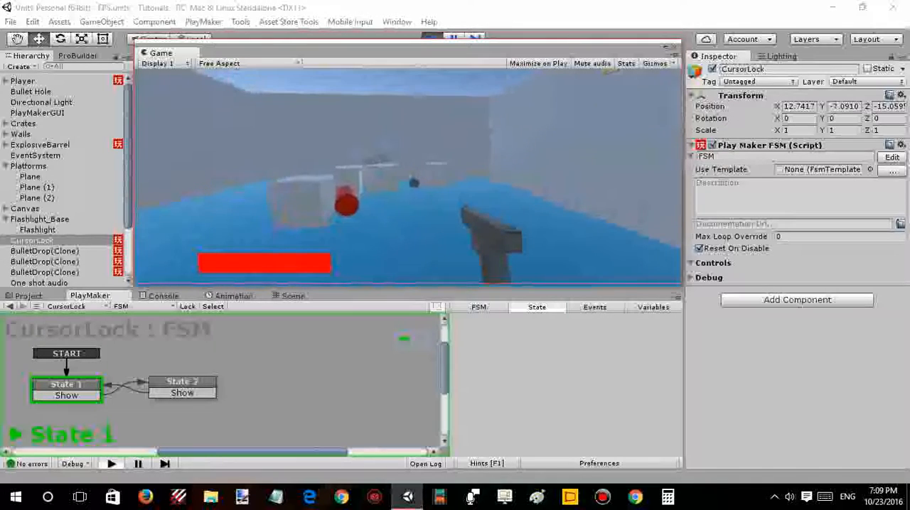
pyautogui.click(408, 176)
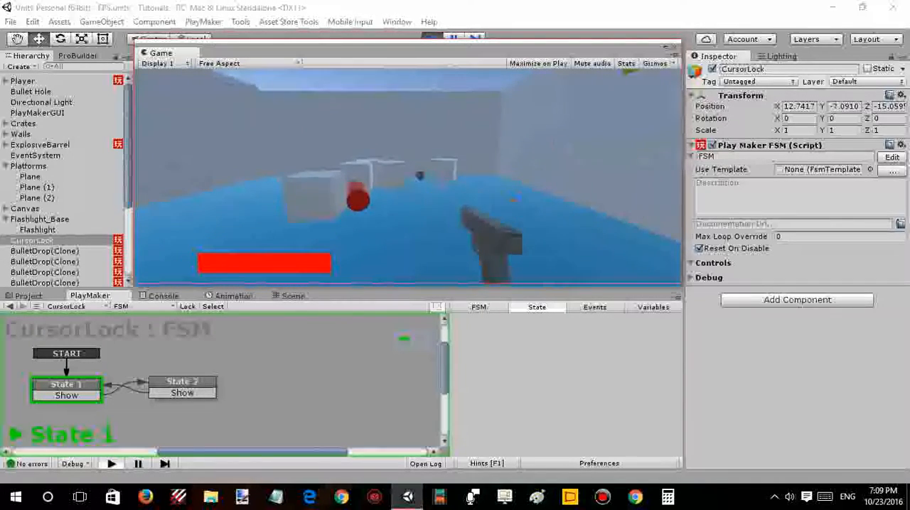
pyautogui.press('w')
pyautogui.press('w')
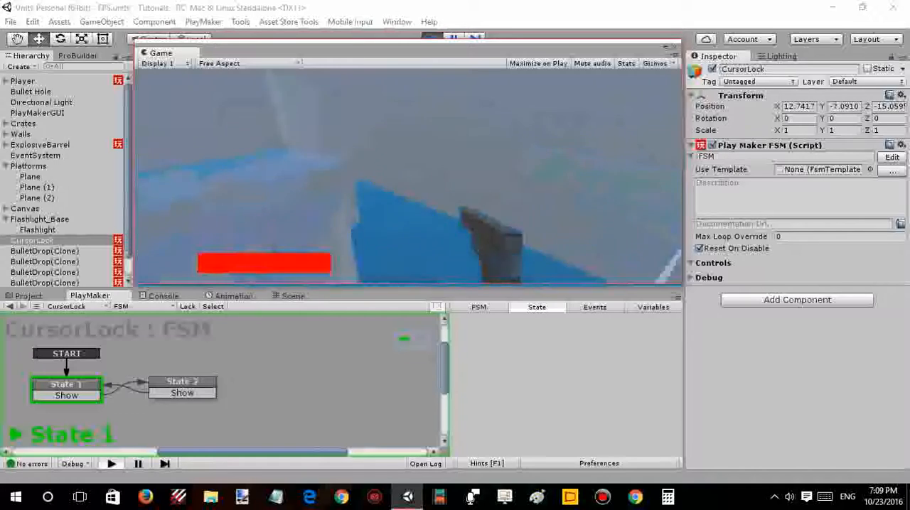
pyautogui.click(408, 176)
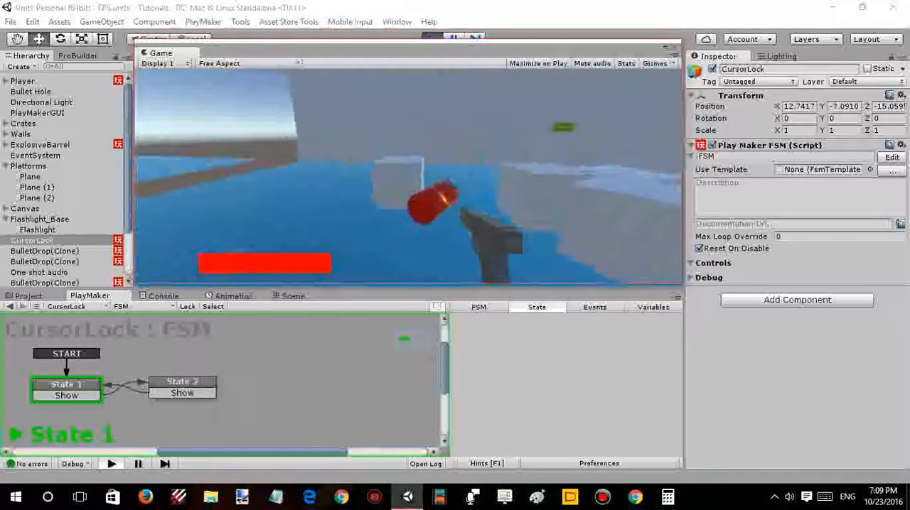
pyautogui.click(408, 176)
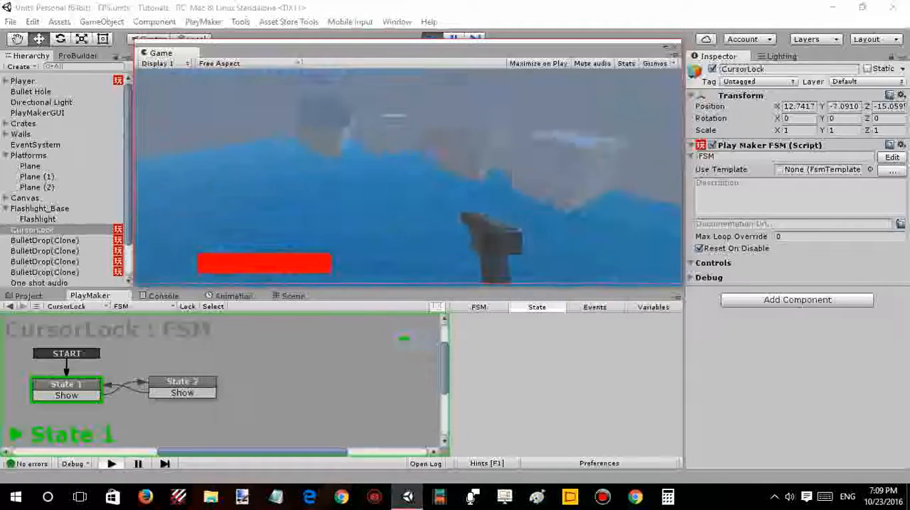
pyautogui.press('Escape')
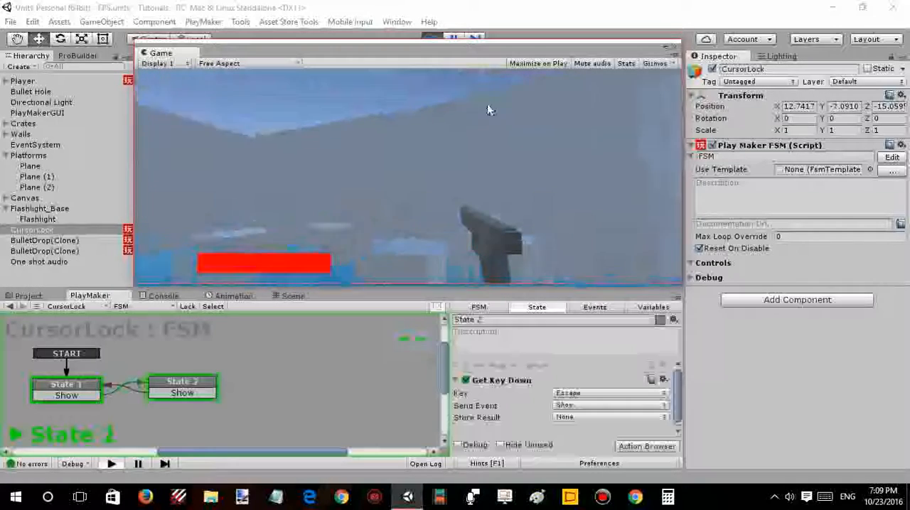
pyautogui.click(430, 38)
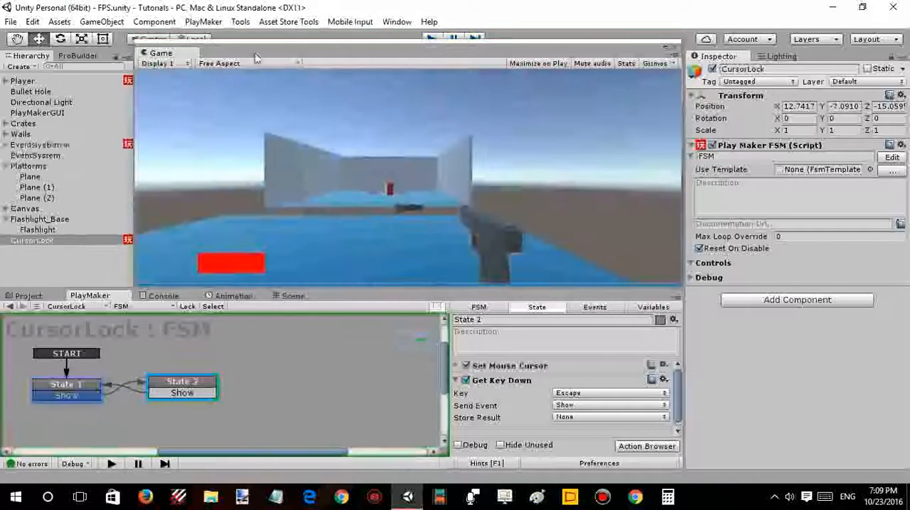
# - Dock the Game view back beside the Scene view and collapse State 1's Get Key Down action
pyautogui.moveTo(228, 57); pyautogui.dragTo(222, 84)
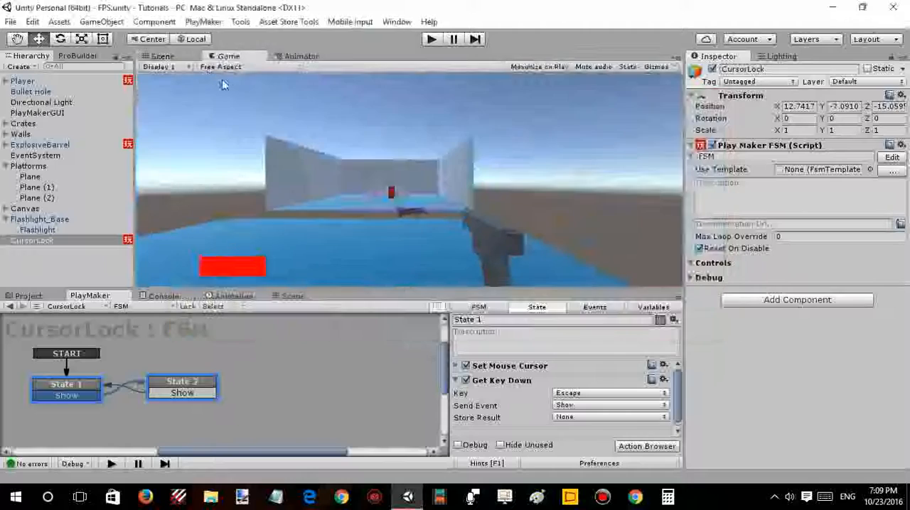
pyautogui.click(457, 381)
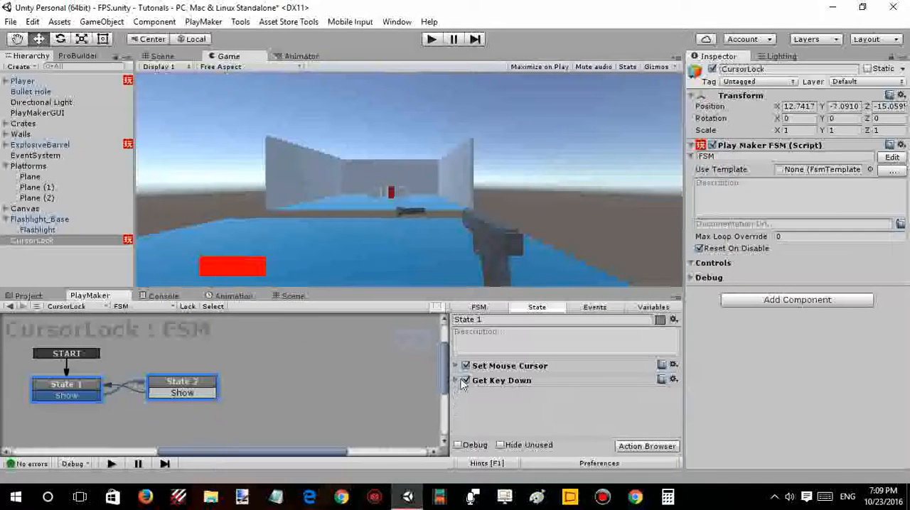
# - Add a new PlayMaker FSM to the Flashlight_Base object
pyautogui.click(57, 218)
pyautogui.rightClick(122, 348)
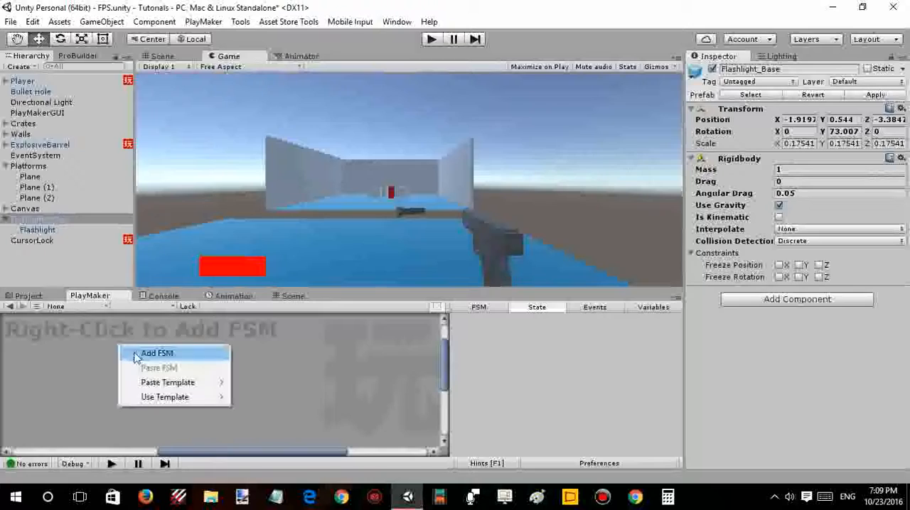
pyautogui.click(44, 219)
pyautogui.click(44, 230)
pyautogui.click(44, 220)
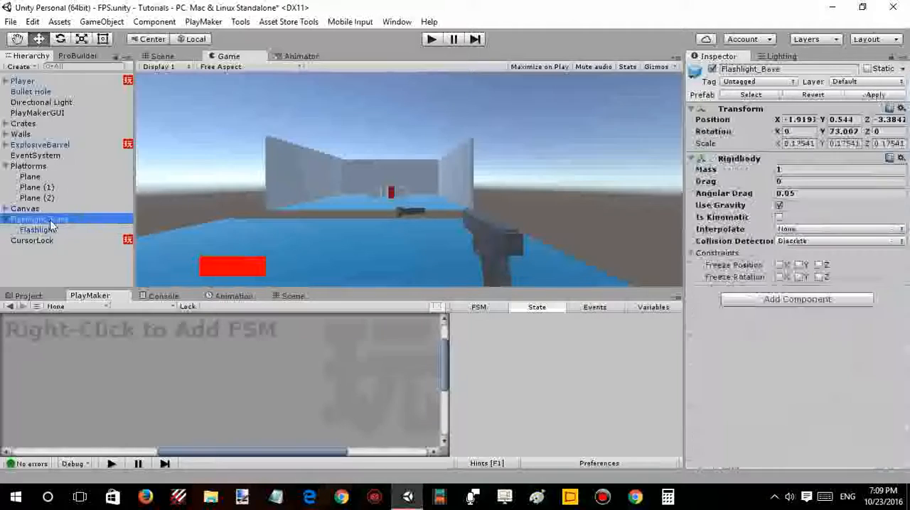
pyautogui.rightClick(75, 329)
pyautogui.click(110, 332)
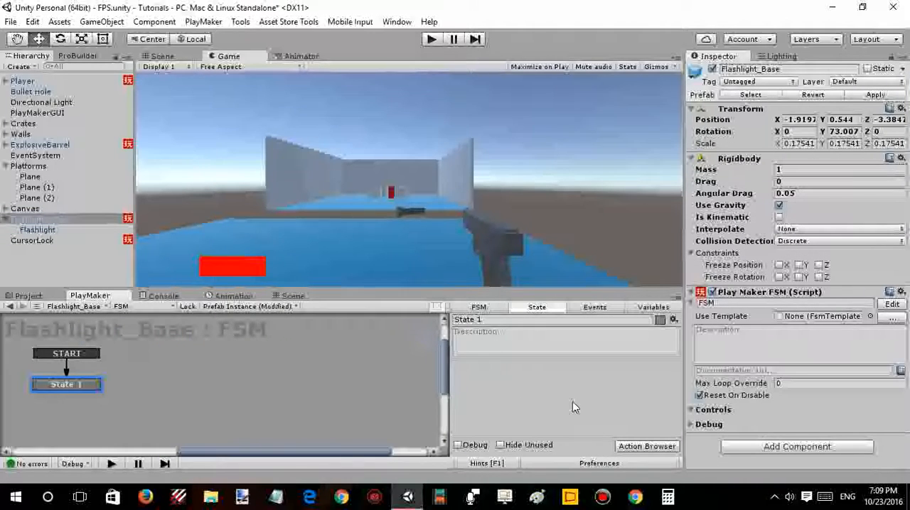
# - Find the Mouse Pick Event action by searching for "pick" and add it to State 1 of the Flashlight_Base FSM
pyautogui.rightClick(572, 402)
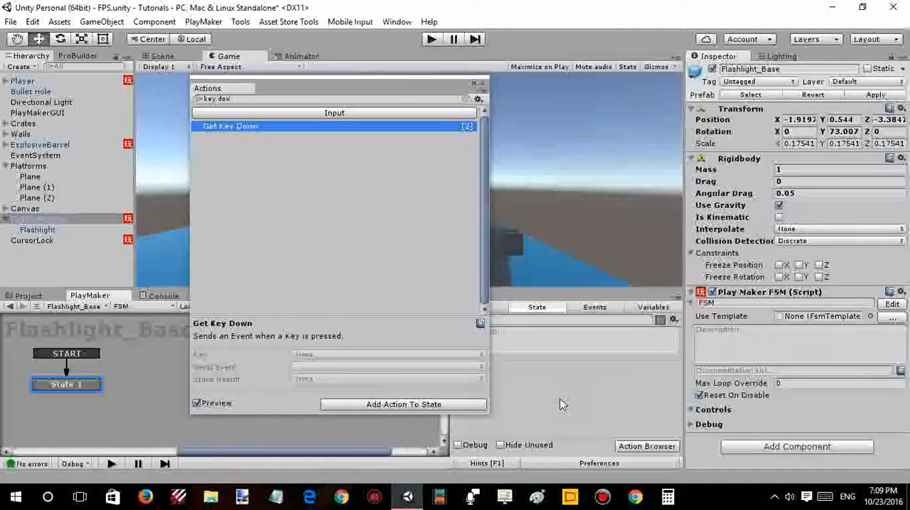
pyautogui.press('e')
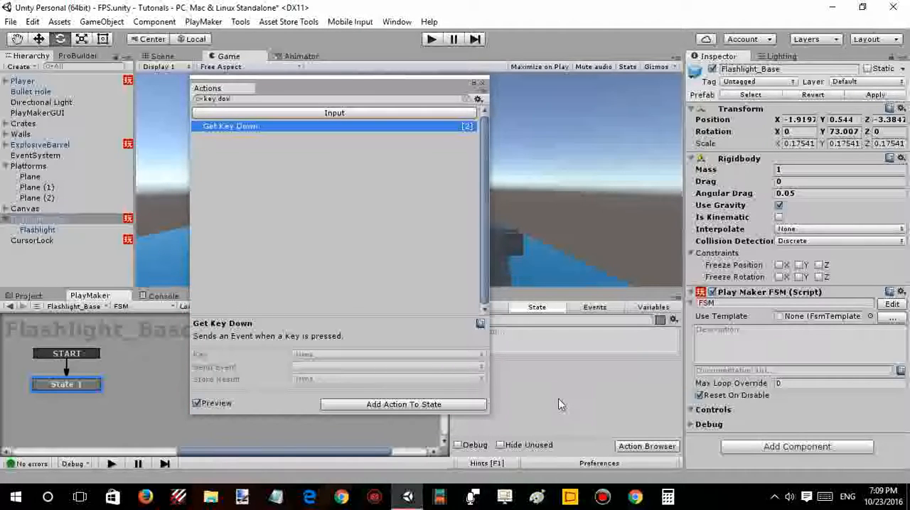
pyautogui.click(243, 99)
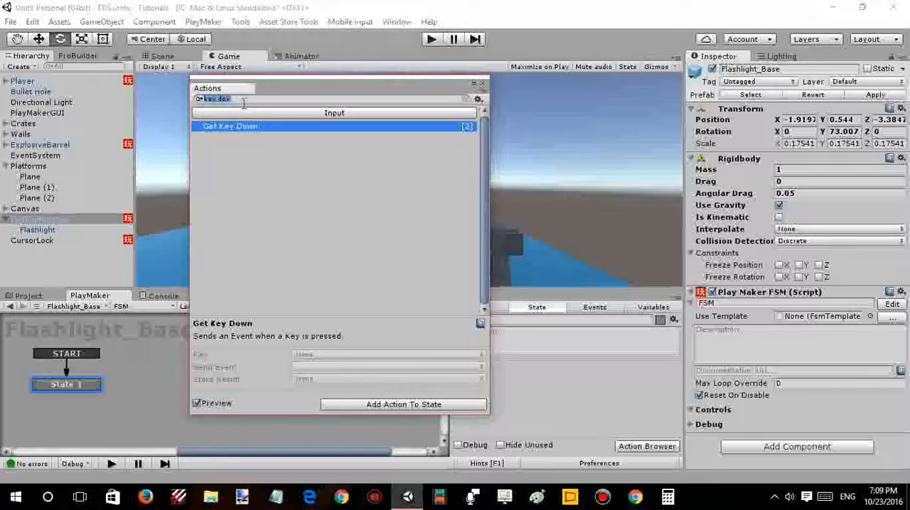
pyautogui.write('pick')
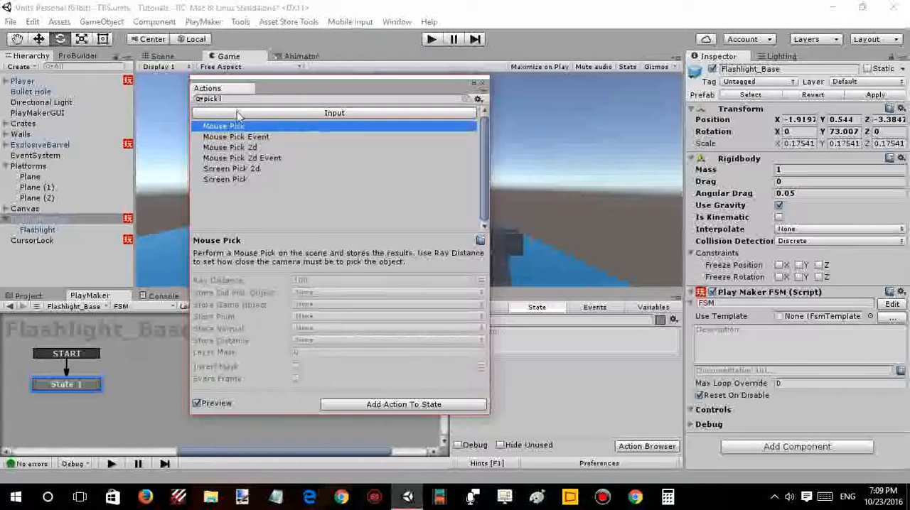
pyautogui.click(232, 137)
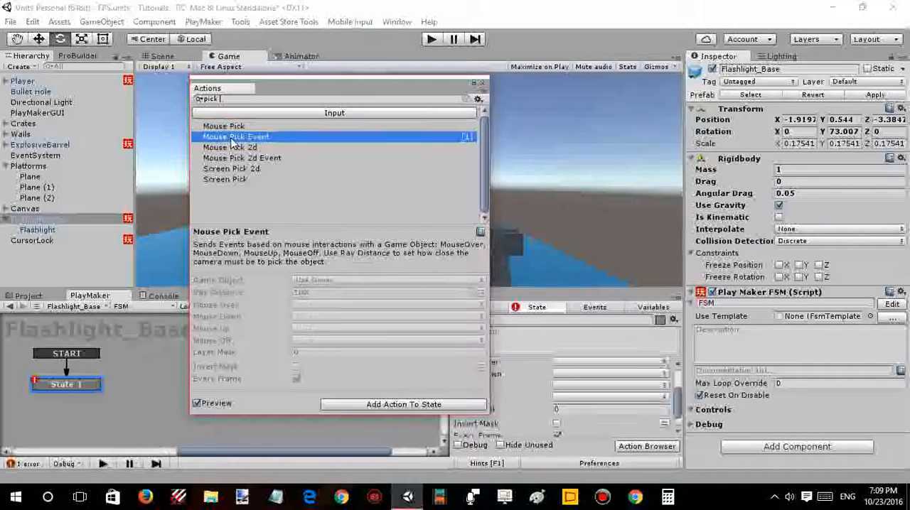
pyautogui.press('Return')
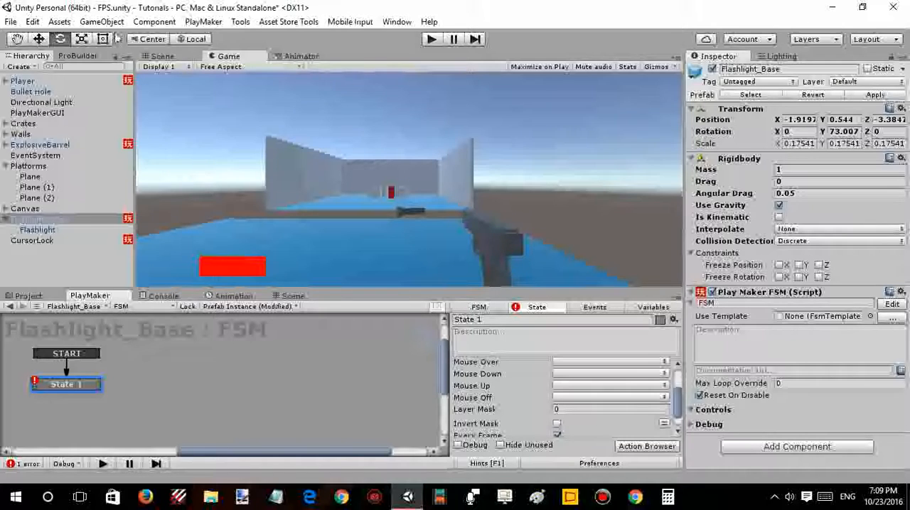
# - Switch to the Scene view and reselect Flashlight_Base to show its FSM
pyautogui.click(158, 56)
pyautogui.click(260, 109)
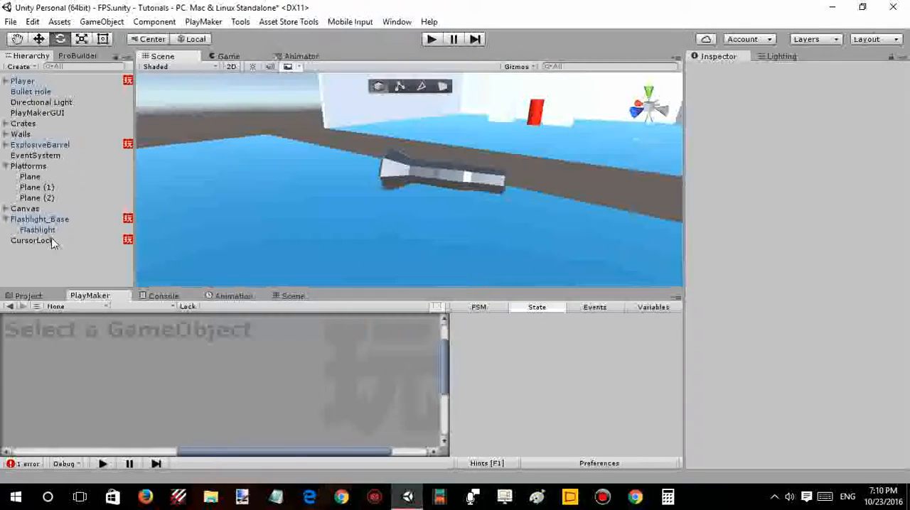
pyautogui.click(32, 240)
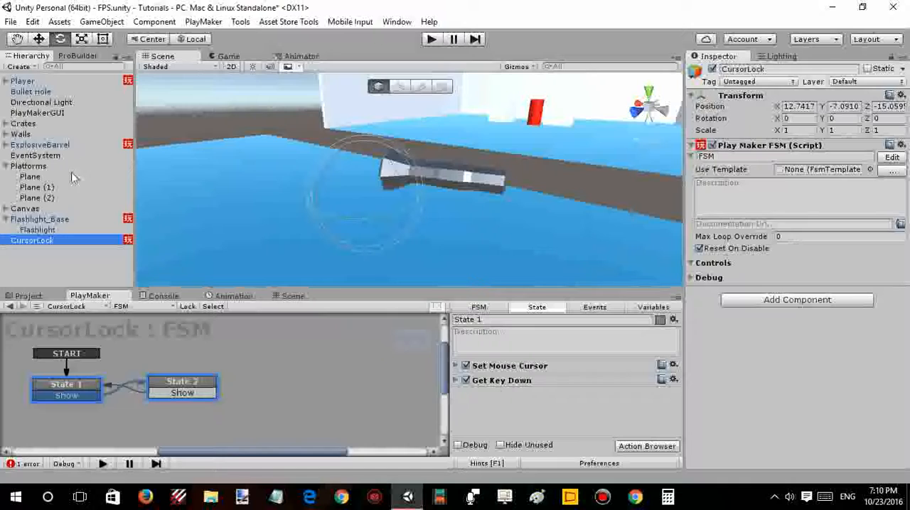
pyautogui.click(37, 219)
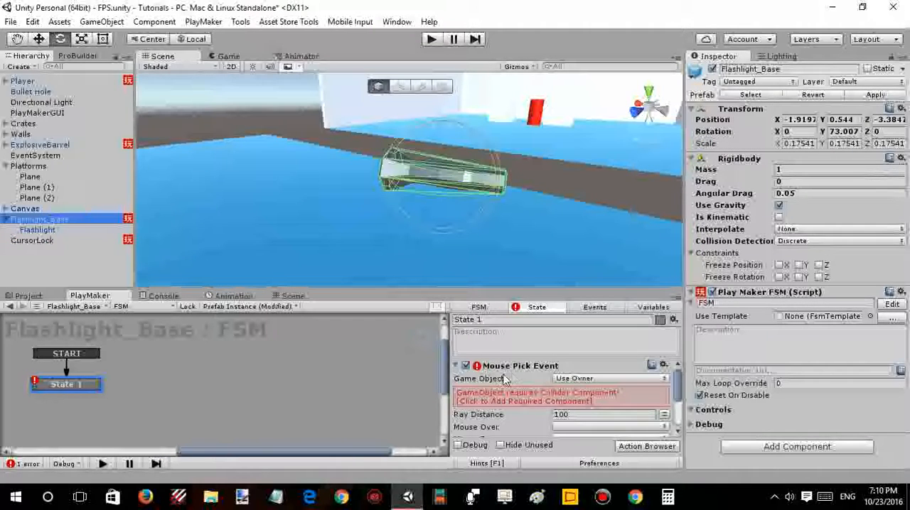
# - Set the Mouse Pick Event's target to Specify Game Object and assign the scene's Flashlight object
pyautogui.click(569, 378)
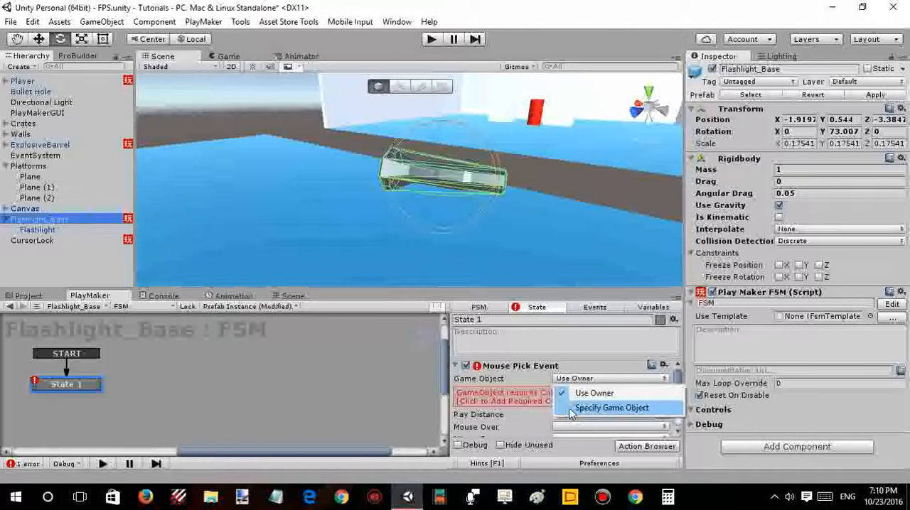
pyautogui.click(572, 410)
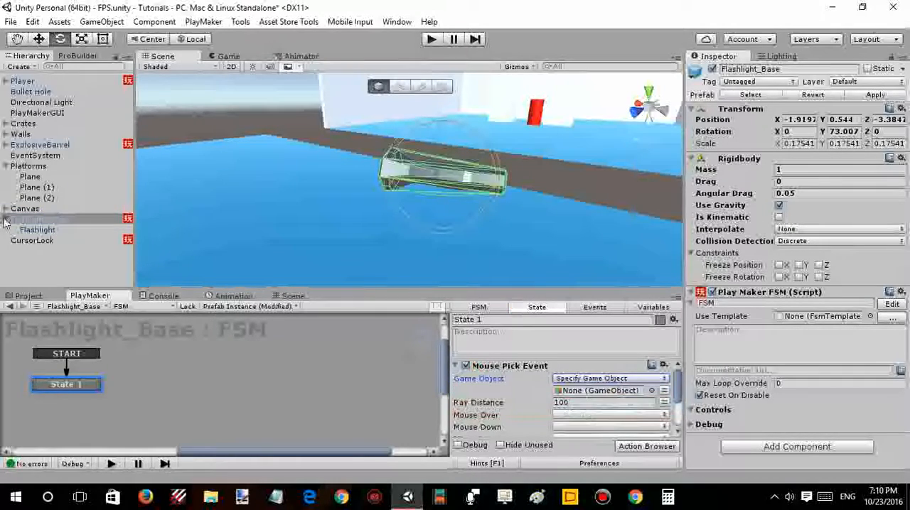
pyautogui.click(41, 229)
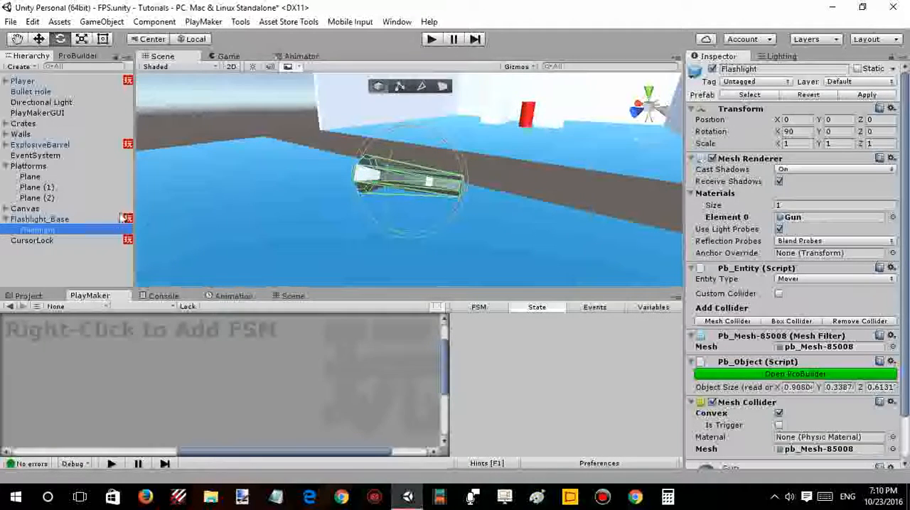
pyautogui.click(122, 219)
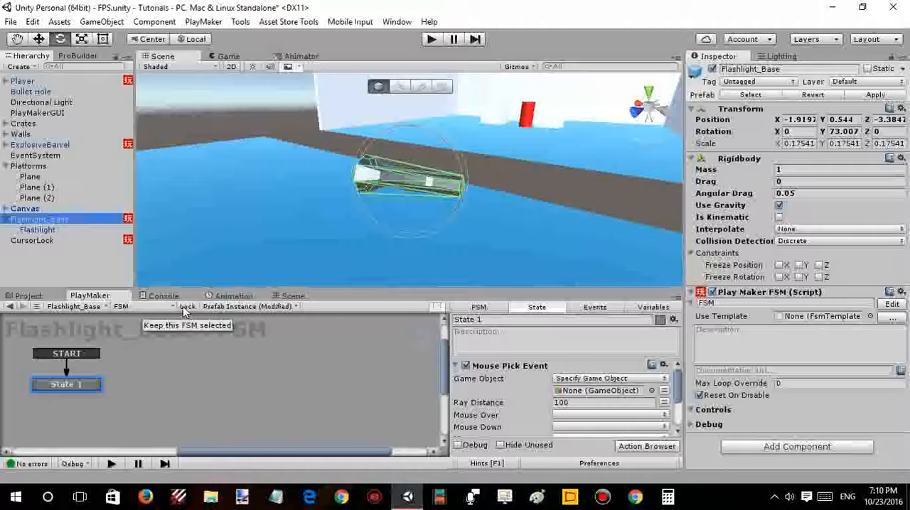
pyautogui.click(651, 390)
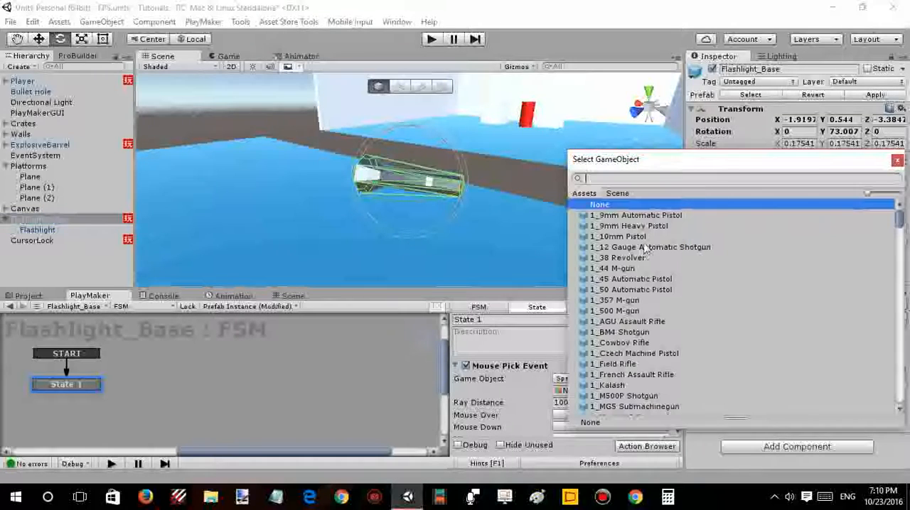
pyautogui.click(616, 193)
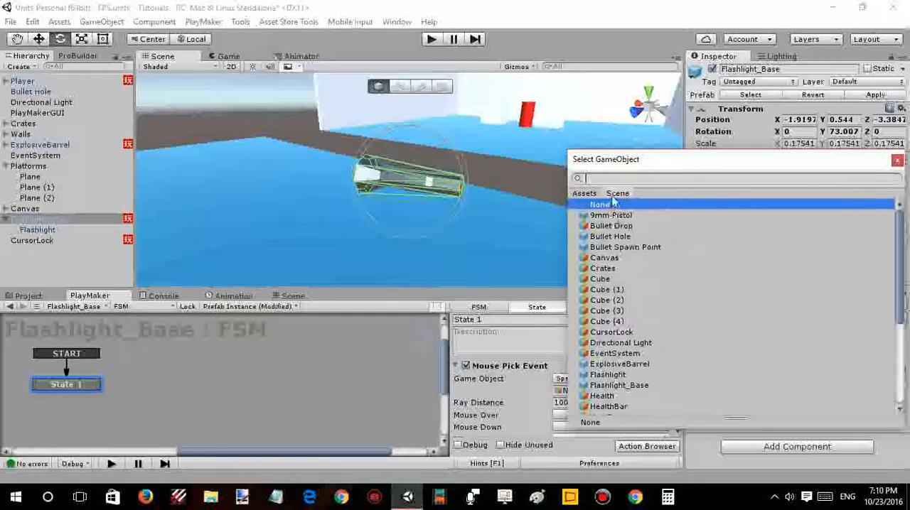
pyautogui.write('f')
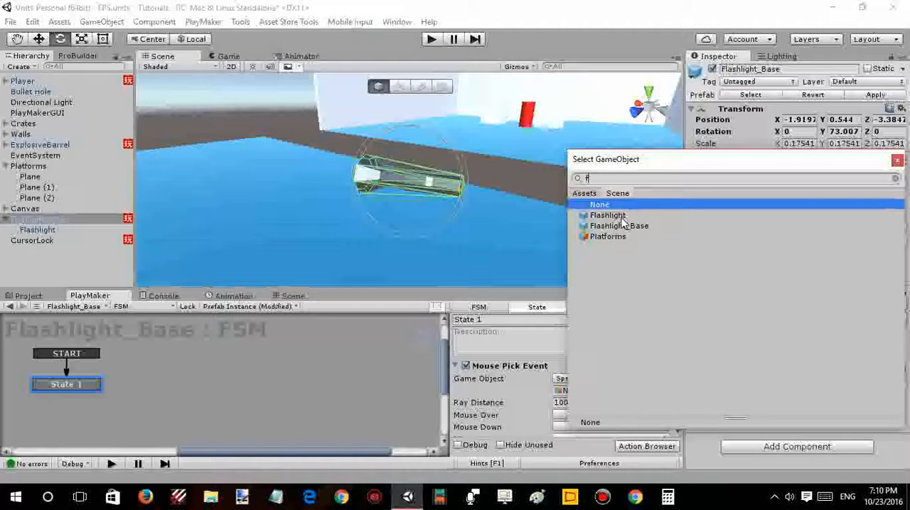
pyautogui.doubleClick(613, 216)
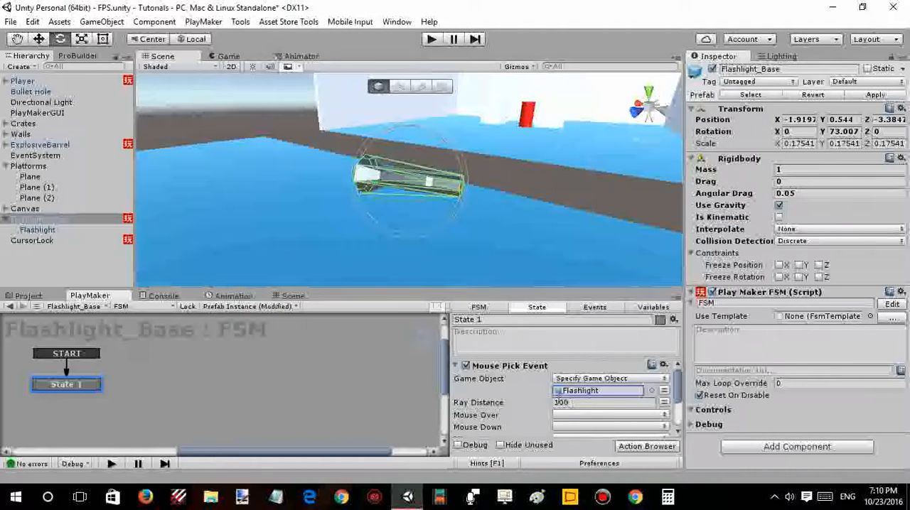
# - Create a new event named Send for the Mouse Pick Event's Mouse Over and add its transition to State 1
pyautogui.scroll(-2, 569, 384)
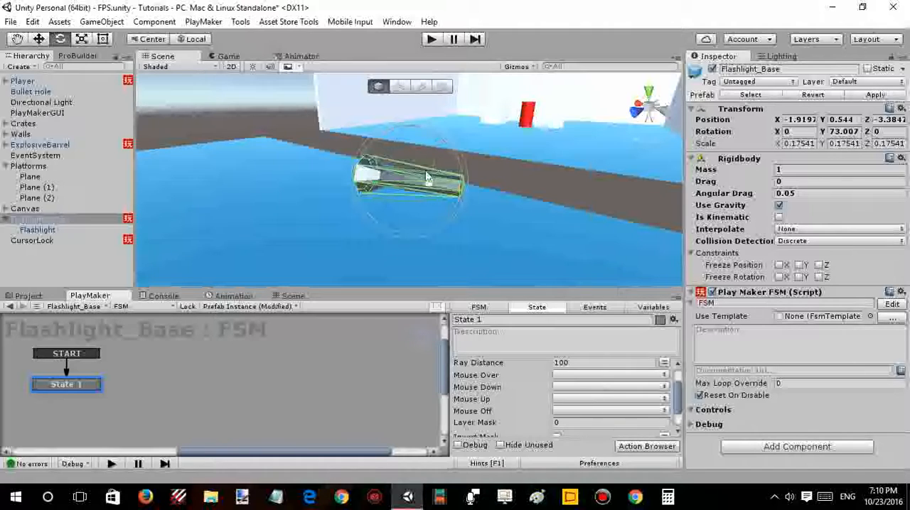
pyautogui.click(576, 375)
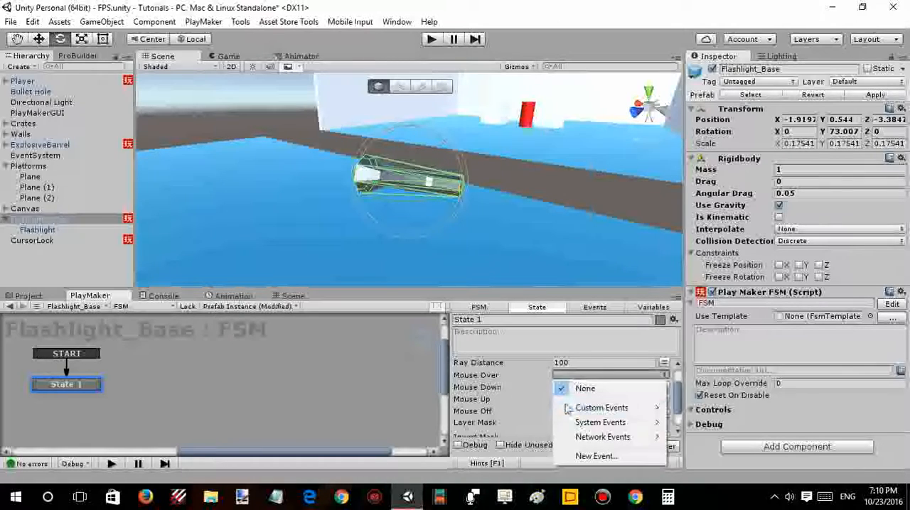
pyautogui.click(590, 456)
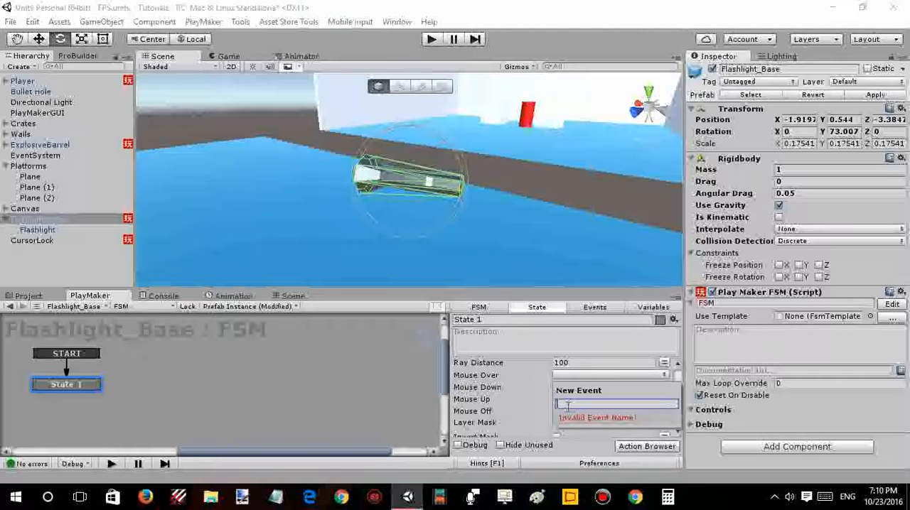
pyautogui.write('S')
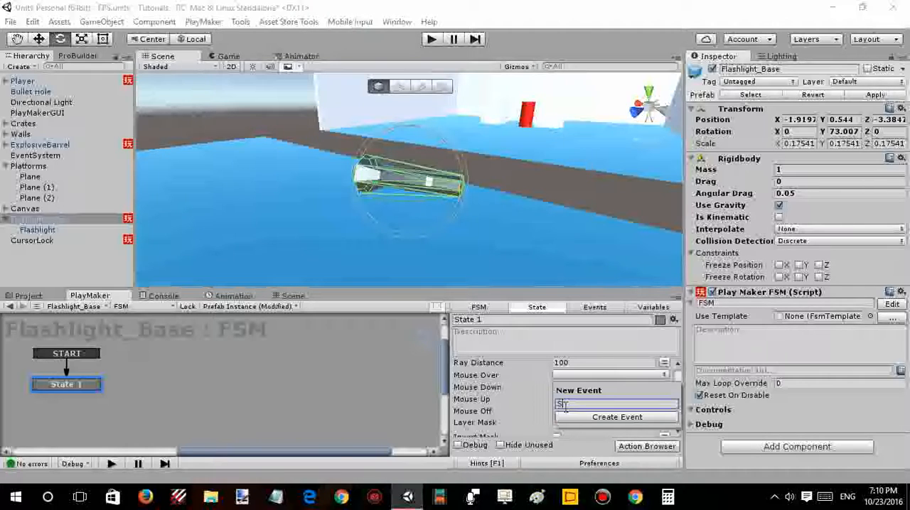
pyautogui.write('end')
pyautogui.click(567, 419)
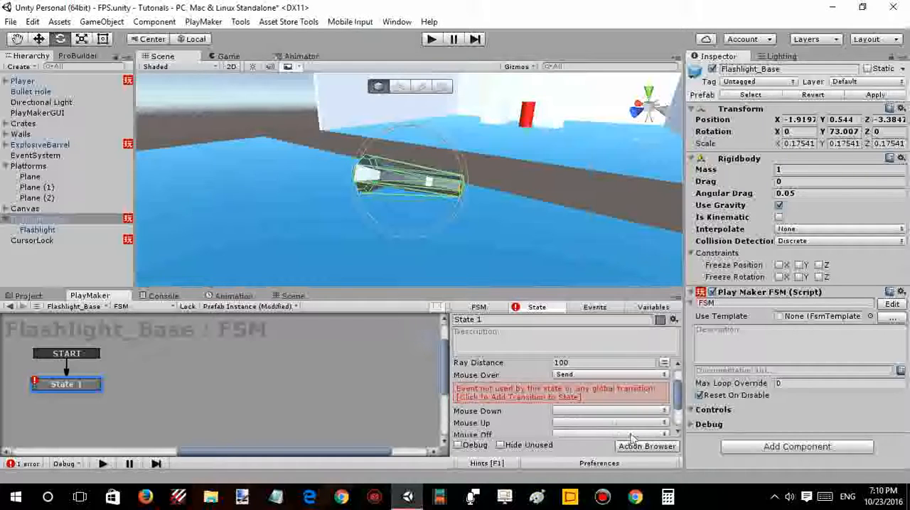
pyautogui.click(561, 397)
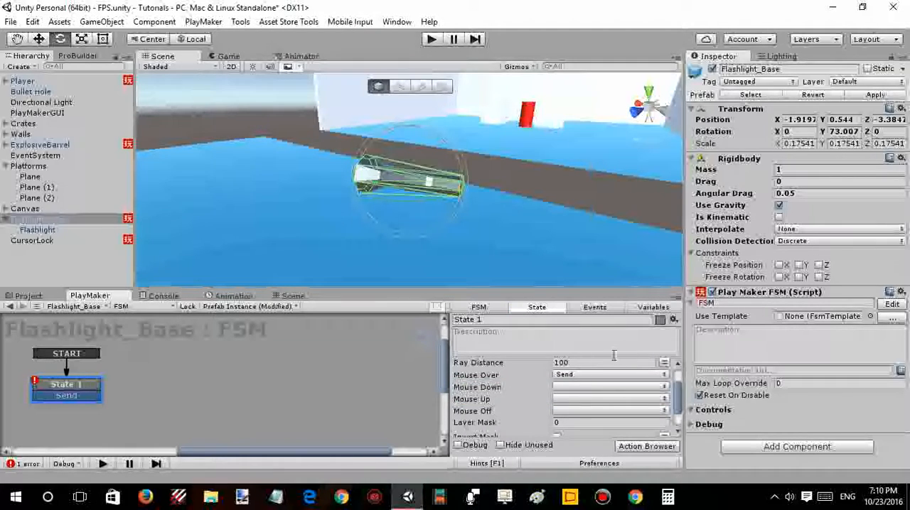
# - Link State 1's Send transition to a new State 2 and delete State 2's duplicate FINISHED transition
pyautogui.scroll(-2, 513, 400)
pyautogui.scroll(3, 508, 409)
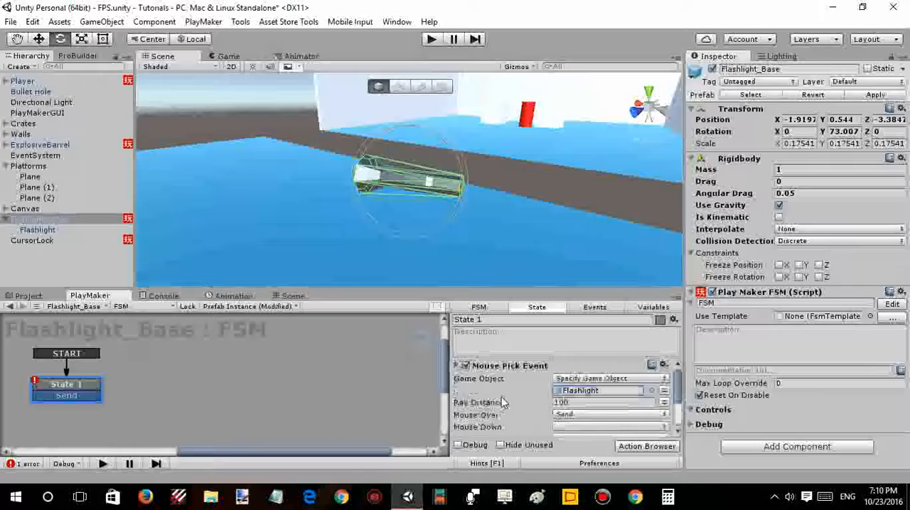
pyautogui.click(460, 367)
pyautogui.moveTo(89, 396); pyautogui.dragTo(147, 396)
pyautogui.rightClick(171, 402)
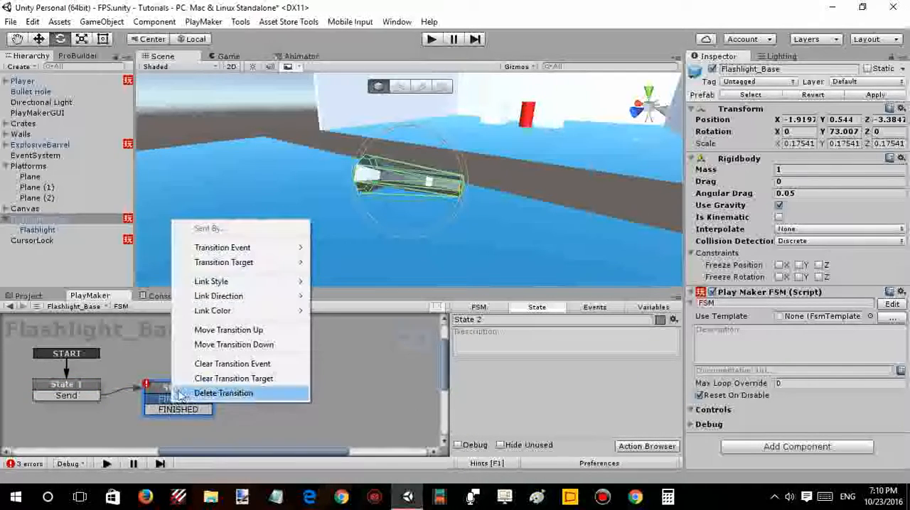
pyautogui.click(185, 395)
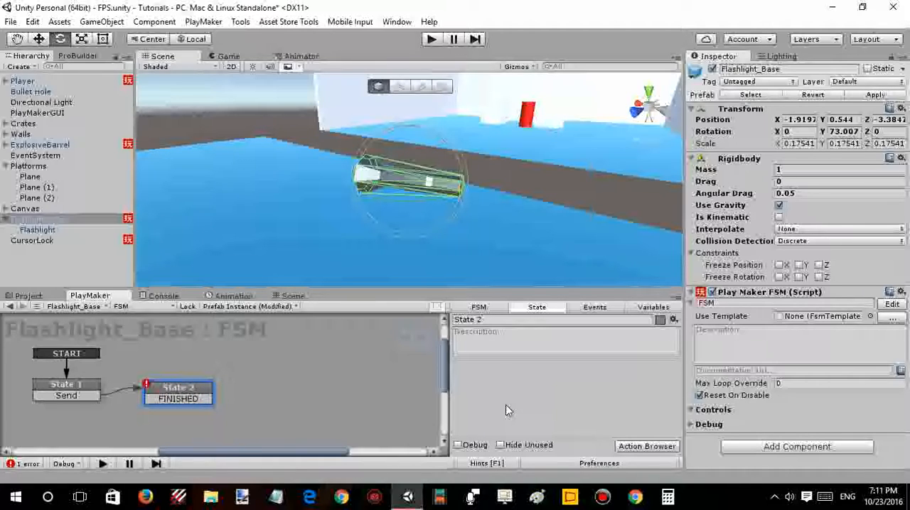
# - Find the Get Key Down action by searching for "get key", add it to State 2 and set its key to E
pyautogui.press('`')
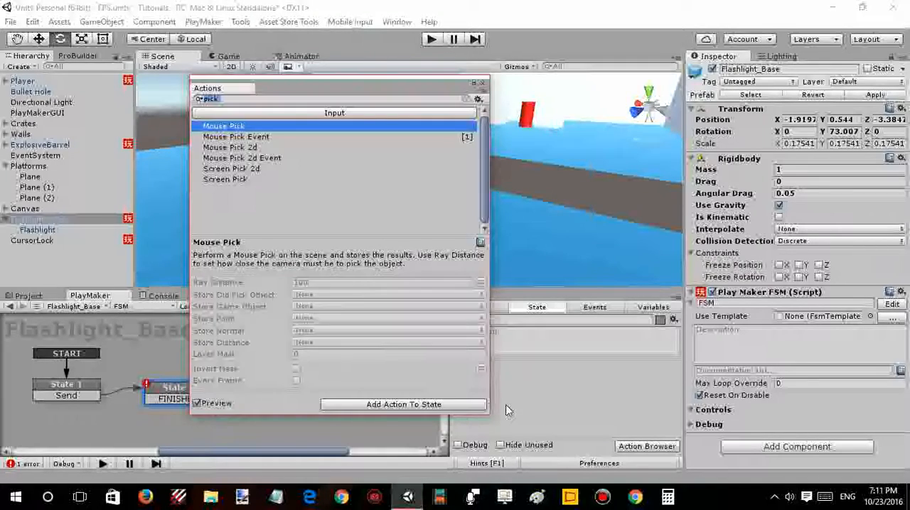
pyautogui.write('get')
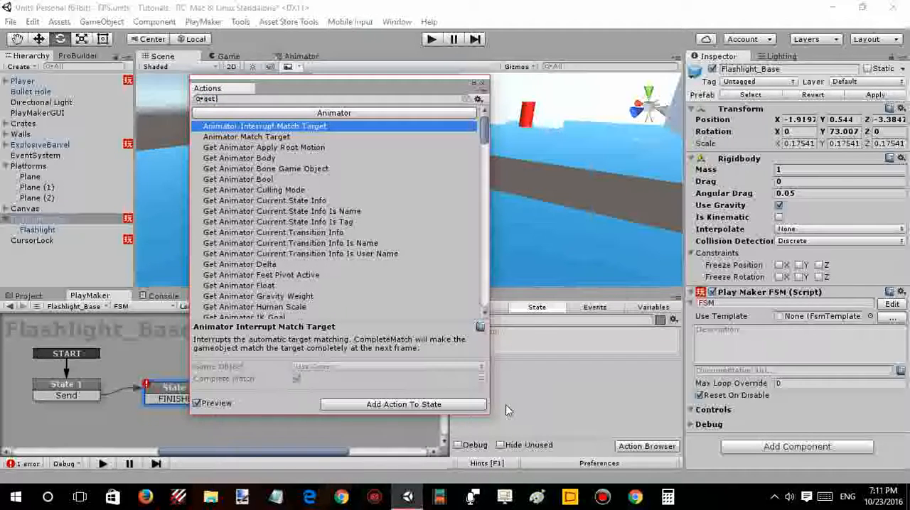
pyautogui.write(' key')
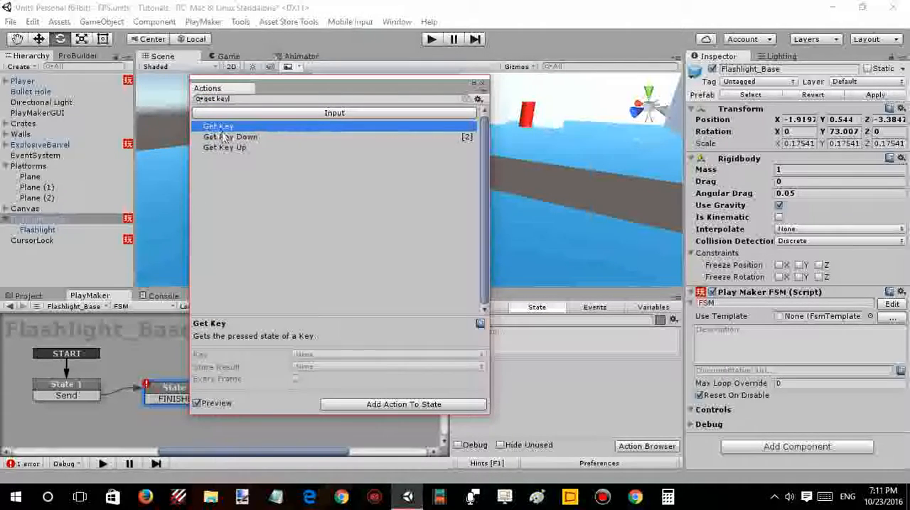
pyautogui.doubleClick(227, 137)
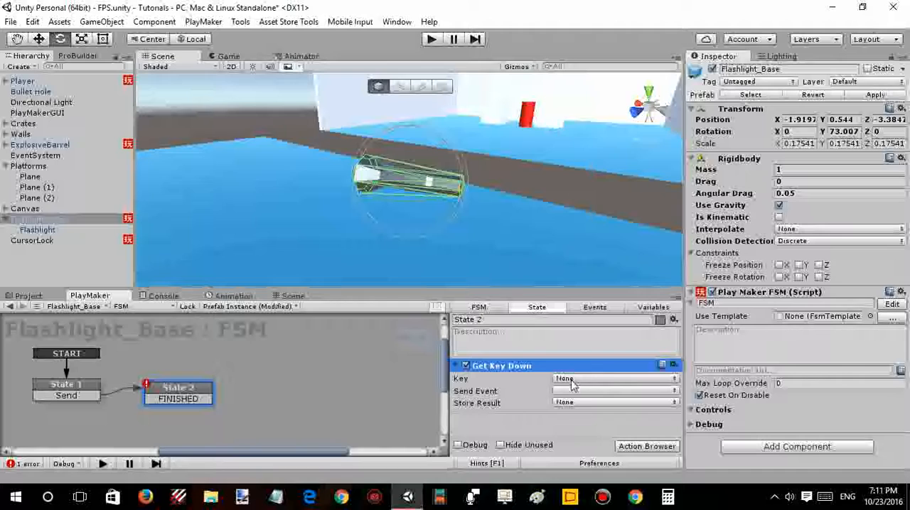
pyautogui.click(573, 383)
pyautogui.scroll(-6, 576, 426)
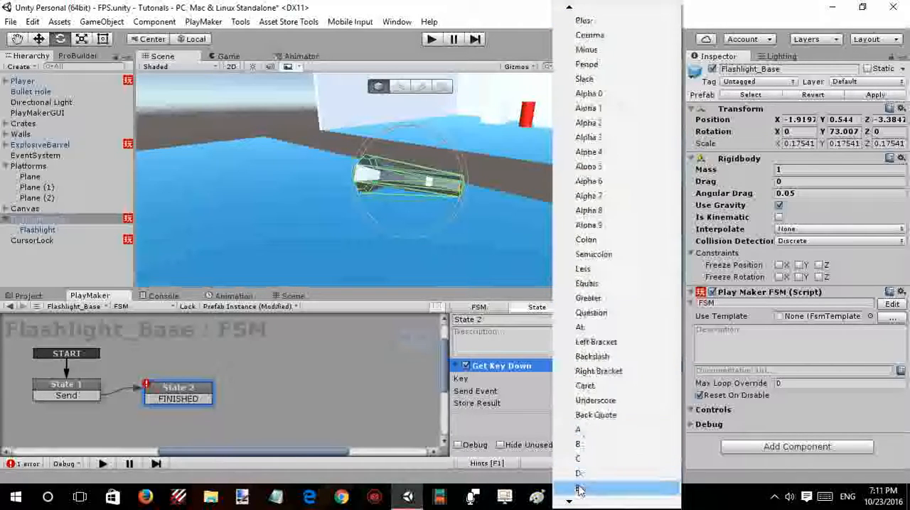
pyautogui.click(579, 489)
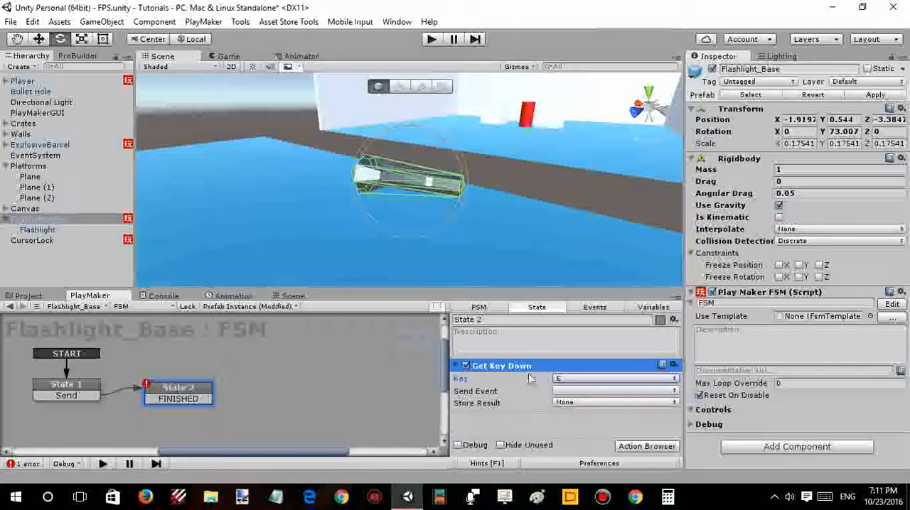
# - Set Get Key Down to send the FINISHED event and link State 2's FINISHED transition to a new State 3
pyautogui.moveTo(633, 192); pyautogui.dragTo(520, 179, button='right')
pyautogui.press('w')
pyautogui.press('s')
pyautogui.click(581, 397)
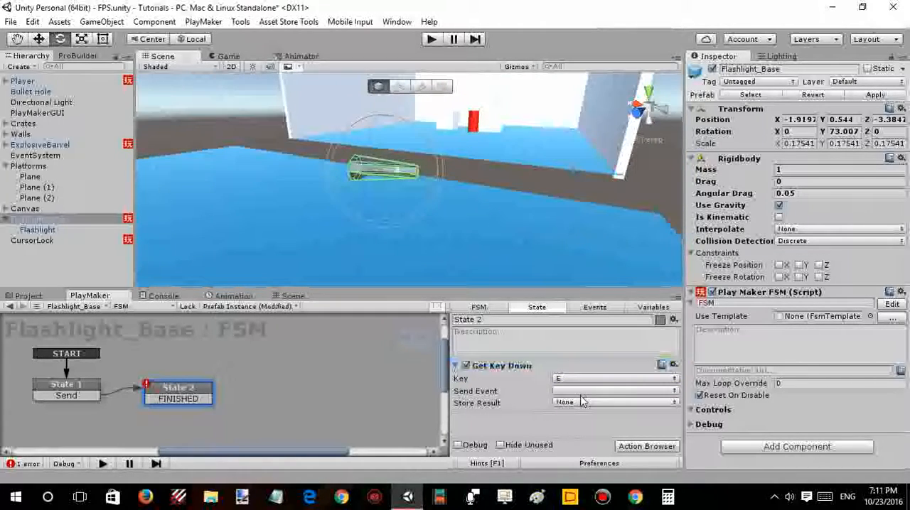
pyautogui.click(581, 391)
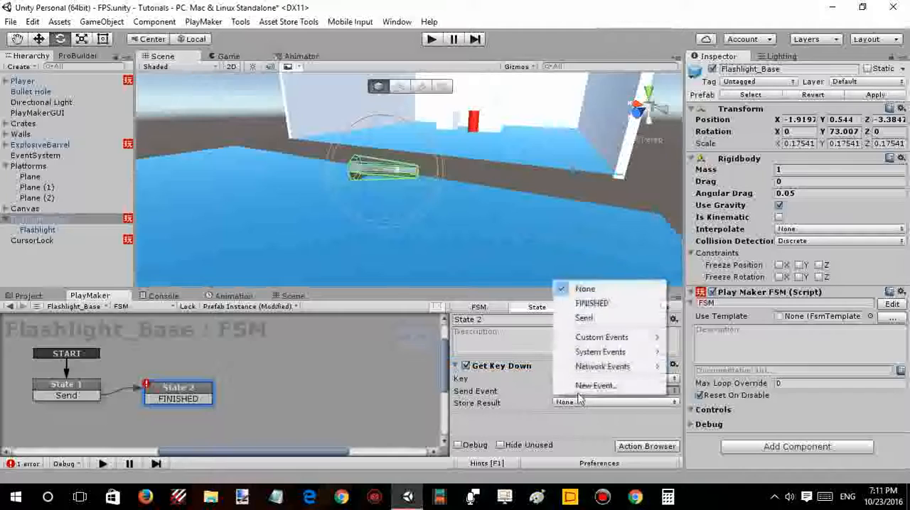
pyautogui.click(593, 304)
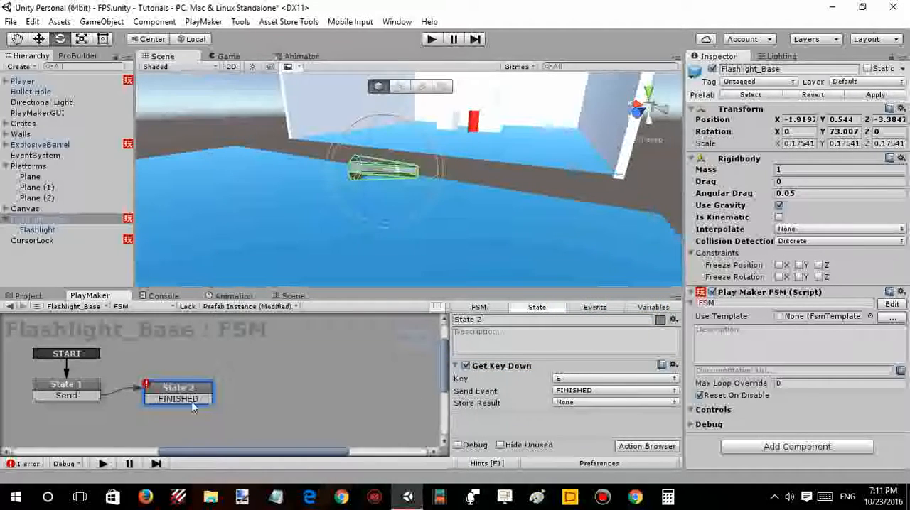
pyautogui.click(260, 409)
pyautogui.moveTo(188, 400); pyautogui.dragTo(264, 399)
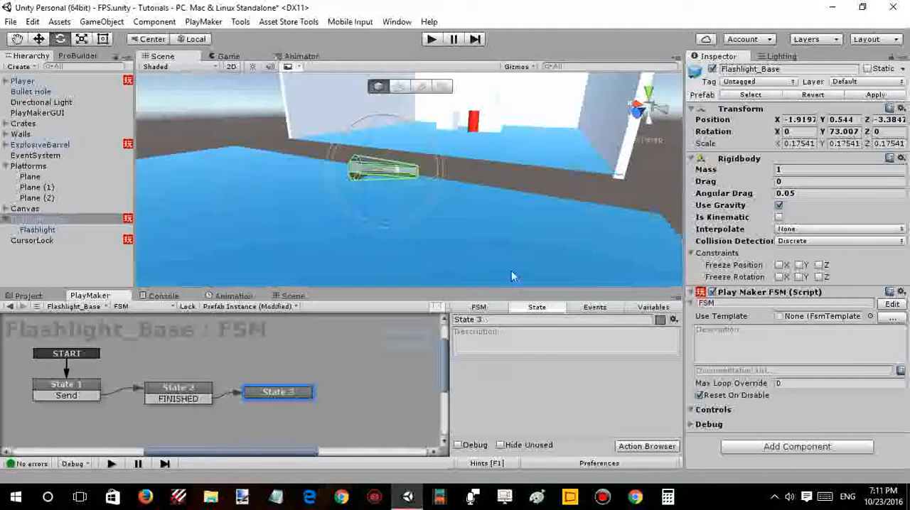
# - Examine the 9mm Pistol under the Player's MainCamera, including its child objects and components
pyautogui.moveTo(495, 210); pyautogui.dragTo(441, 202, button='right')
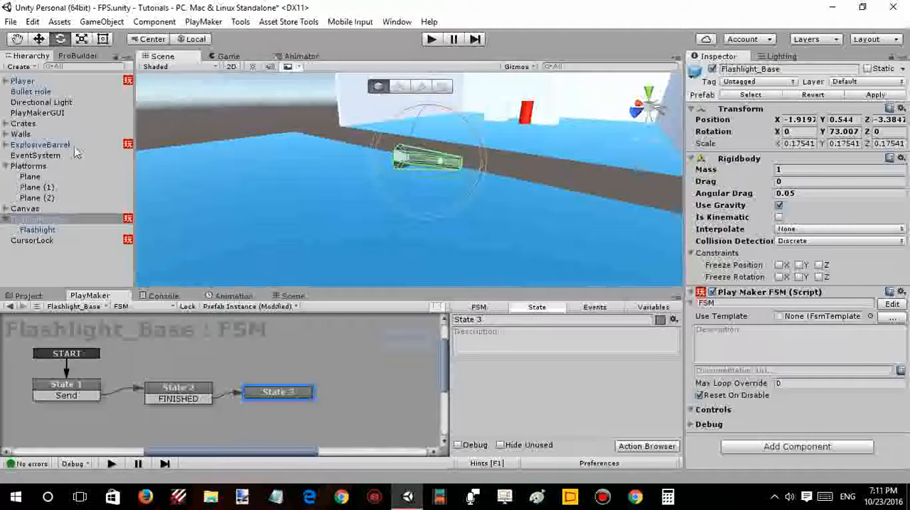
pyautogui.click(5, 81)
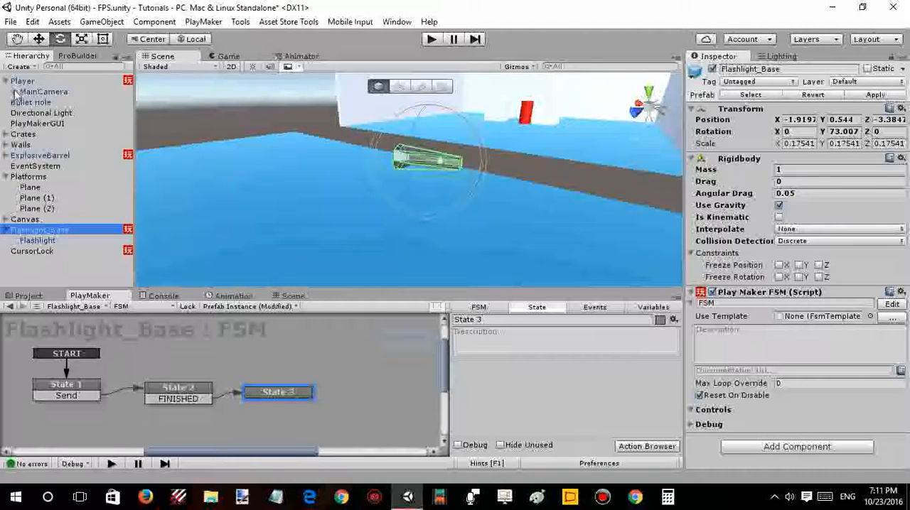
pyautogui.click(15, 92)
pyautogui.click(27, 104)
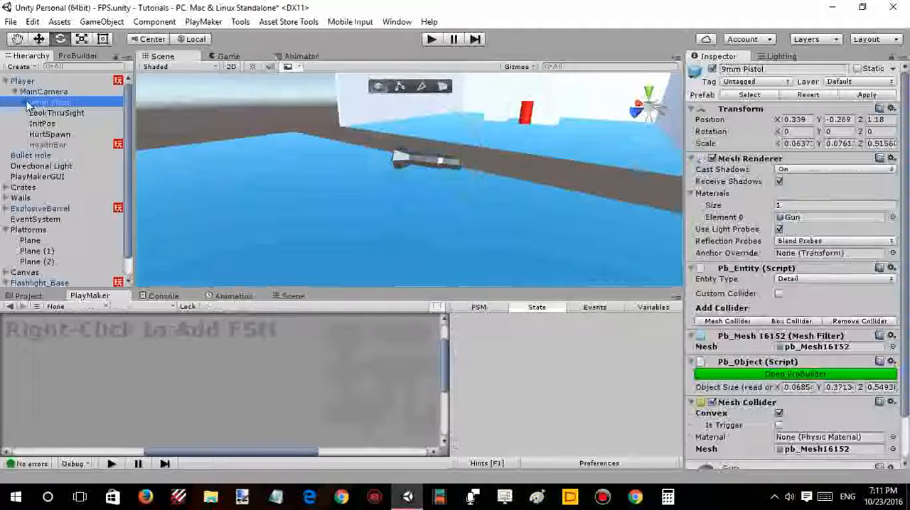
pyautogui.click(25, 103)
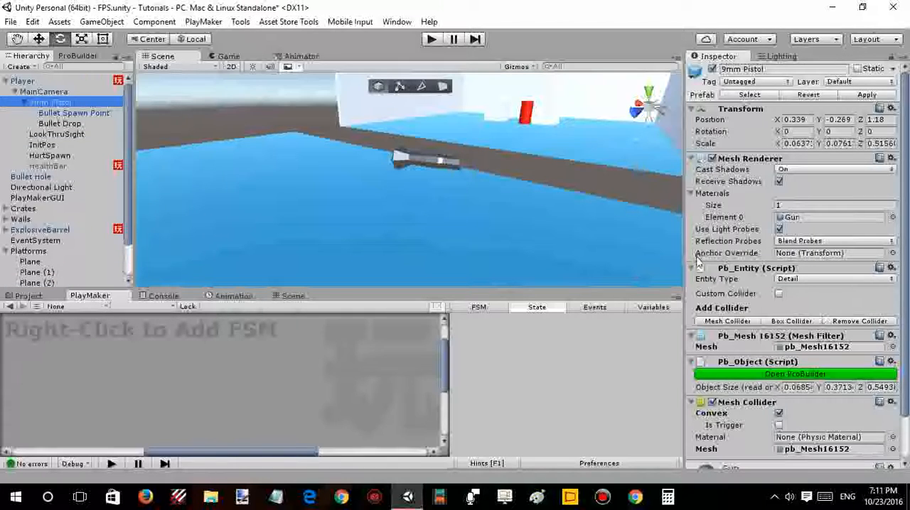
pyautogui.scroll(-3, 696, 262)
pyautogui.scroll(3, 696, 261)
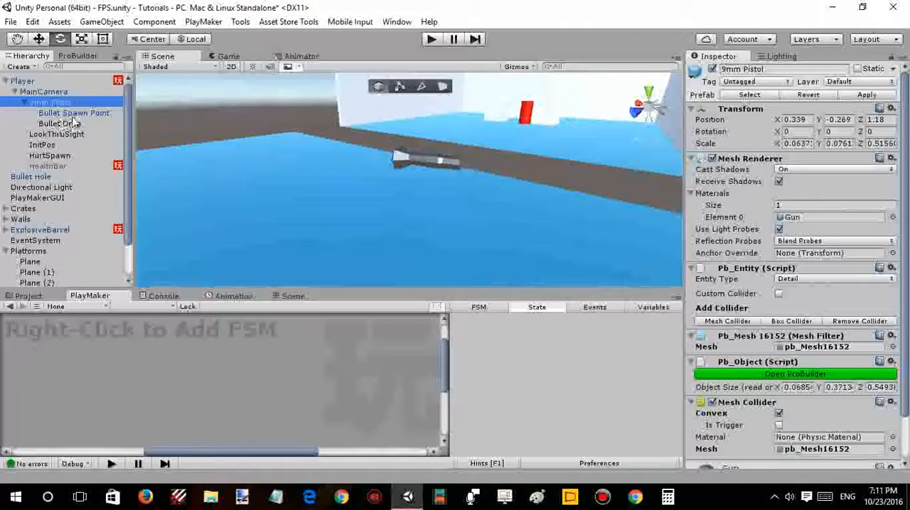
pyautogui.click(24, 103)
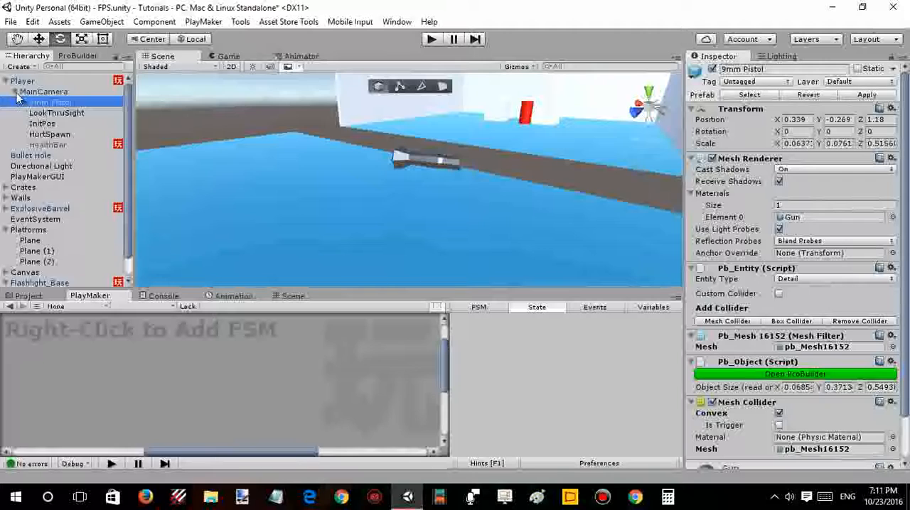
pyautogui.click(15, 93)
pyautogui.click(6, 81)
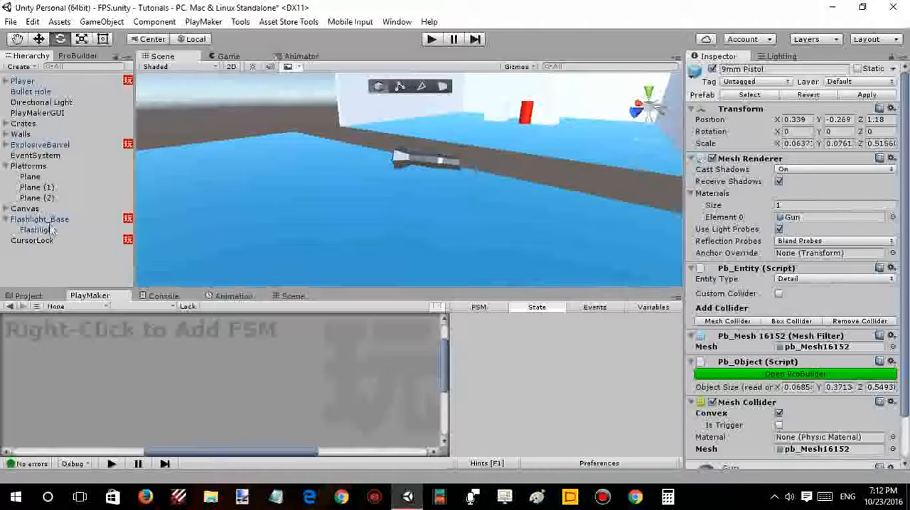
# - Reselect Flashlight_Base in the scene to bring back its FSM
pyautogui.moveTo(268, 173); pyautogui.dragTo(328, 161, button='right')
pyautogui.press('w')
pyautogui.press('a')
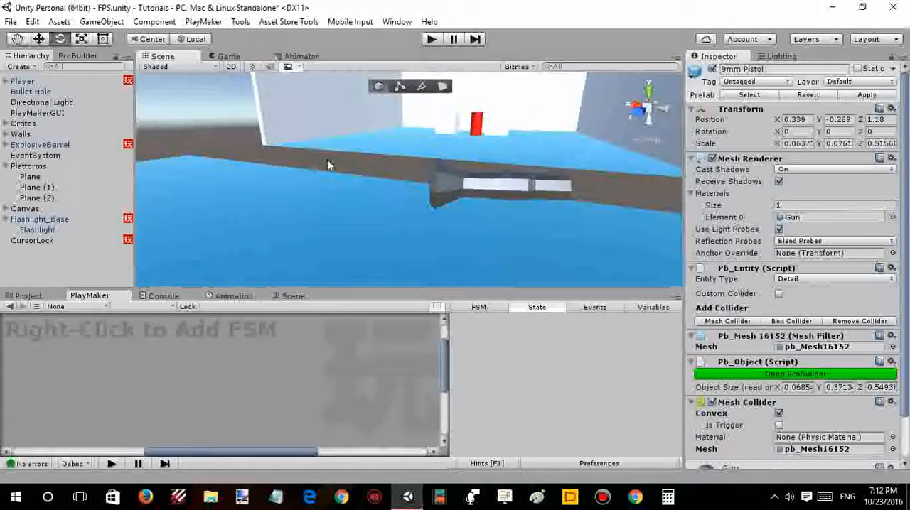
pyautogui.click(54, 242)
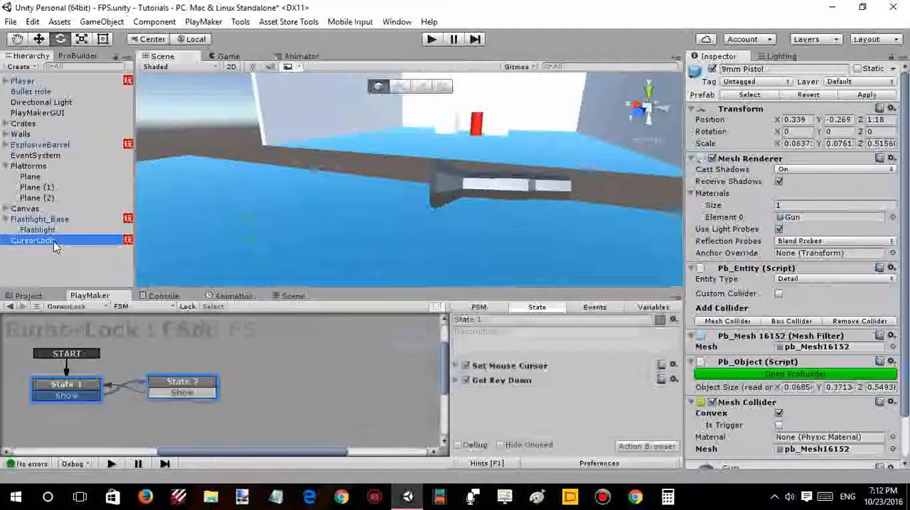
pyautogui.click(52, 219)
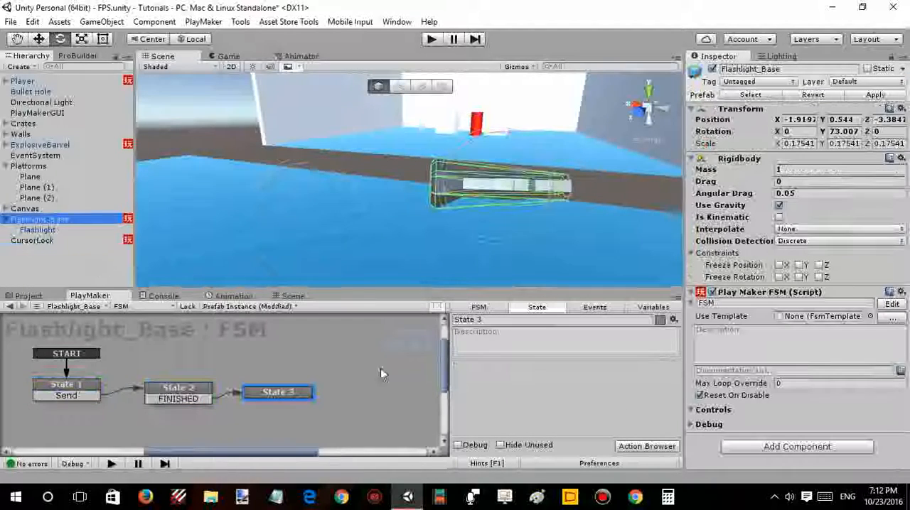
# - Find the Destroy Self action by searching for "destroy" and add it to State 3 of the Flashlight_Base FSM
pyautogui.click(184, 389)
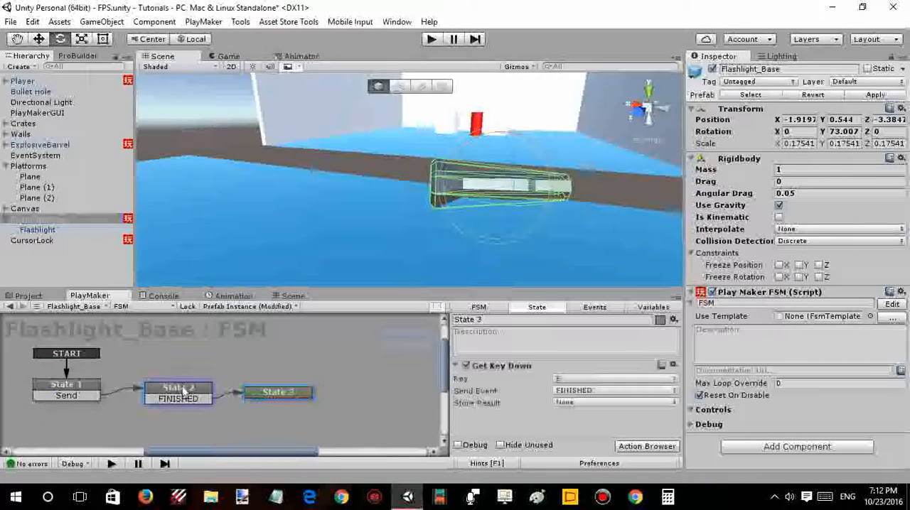
pyautogui.click(275, 395)
pyautogui.doubleClick(497, 400)
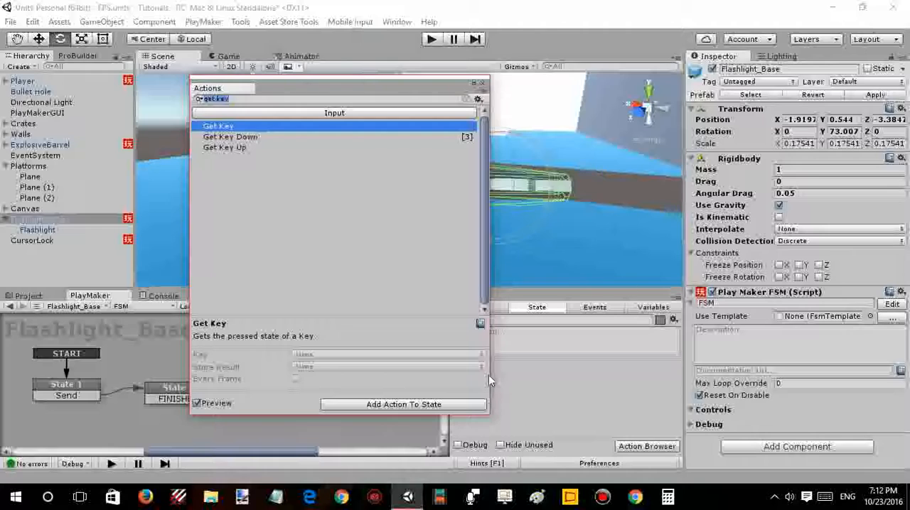
pyautogui.write('destr')
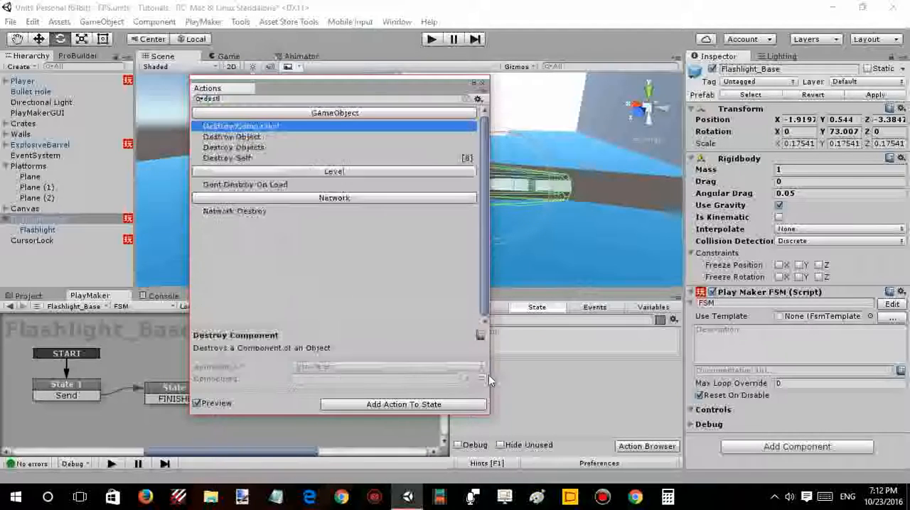
pyautogui.write('oy')
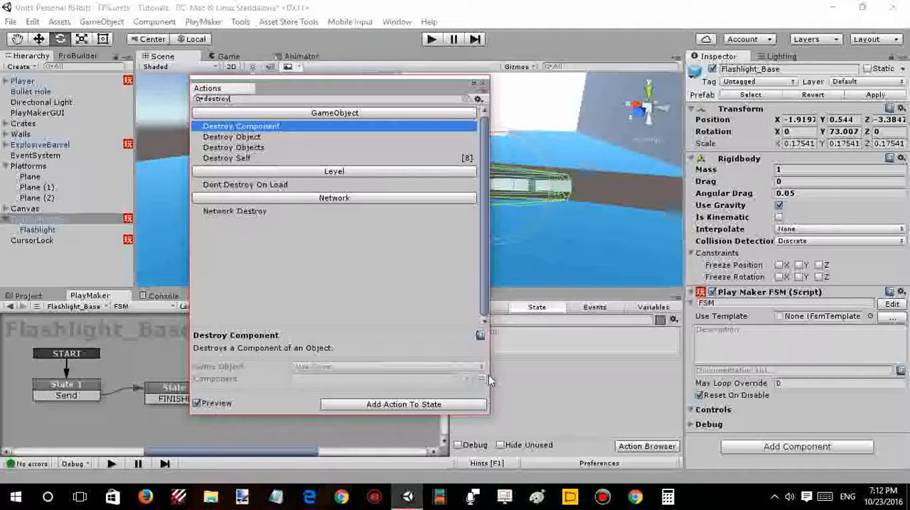
pyautogui.press('Down')
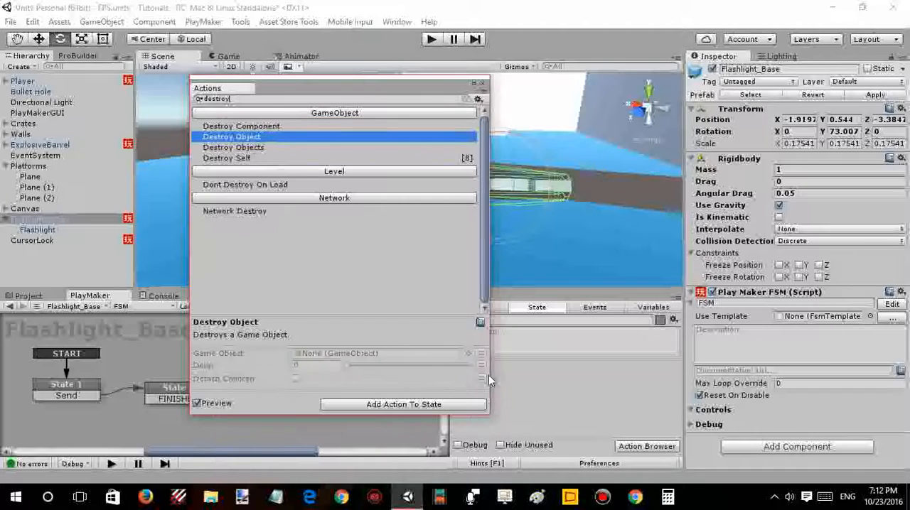
pyautogui.press('Down')
pyautogui.press('Down')
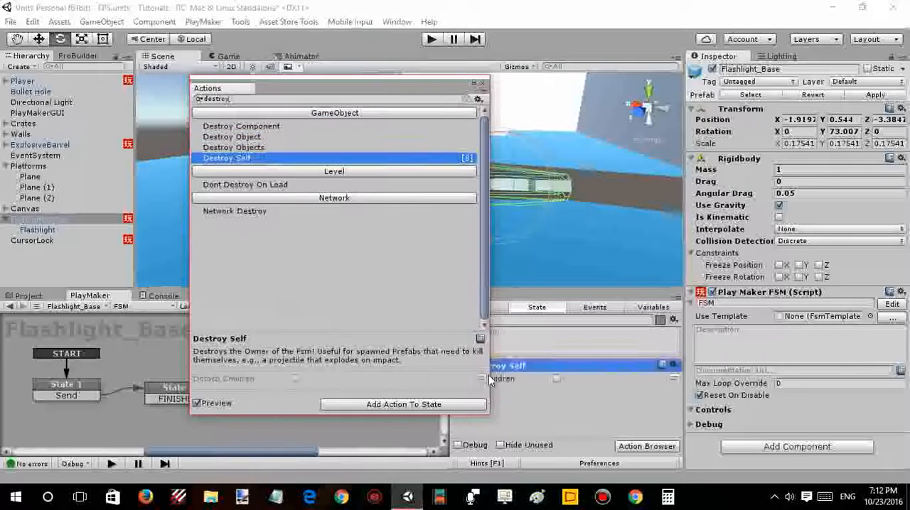
# - Close the action browser and deselect the Destroy Self action in State 3
pyautogui.press('Return')
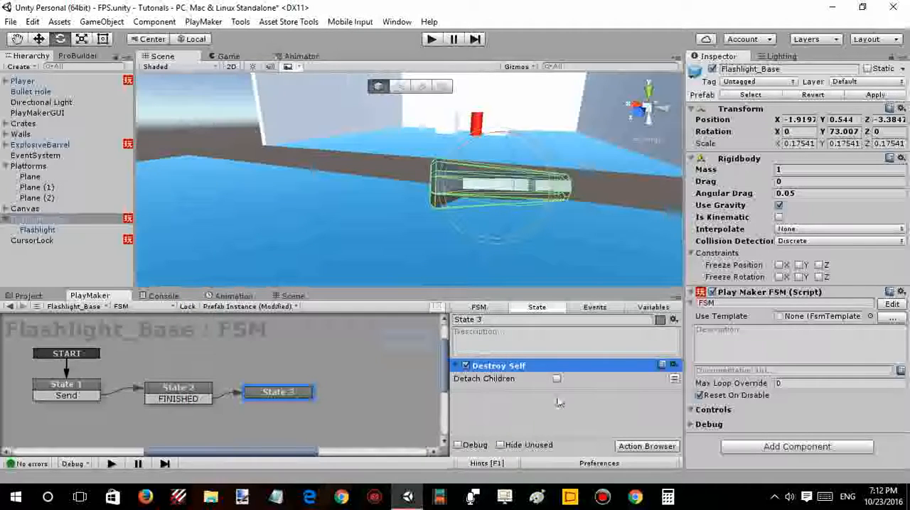
pyautogui.click(511, 411)
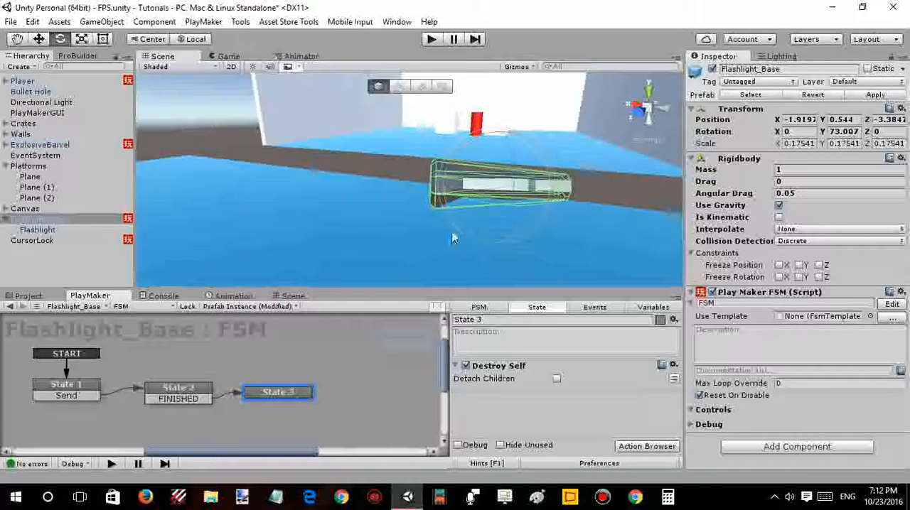
# - Examine the Player's MainCamera and its child objects, and reselect Flashlight_Base to bring back its FSM
pyautogui.keyDown('alt'); pyautogui.moveTo(453, 239); pyautogui.dragTo(423, 223); pyautogui.keyUp('alt')
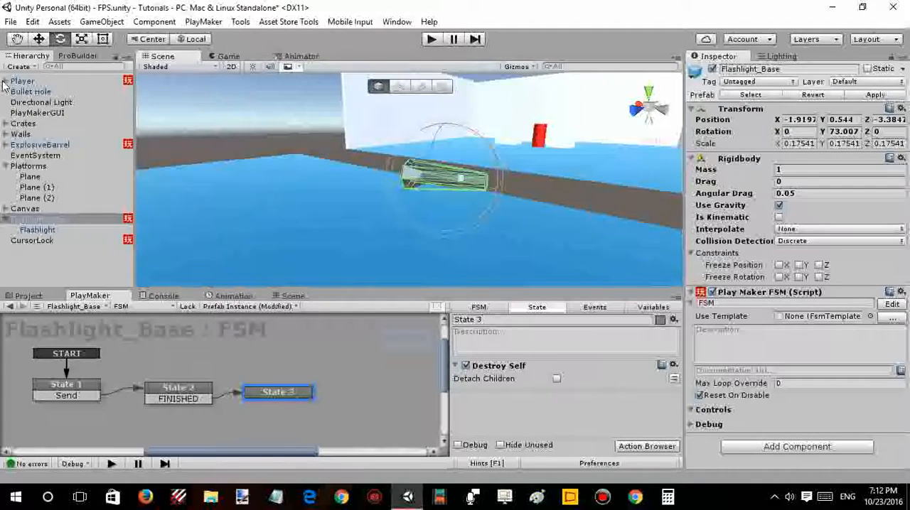
pyautogui.click(6, 81)
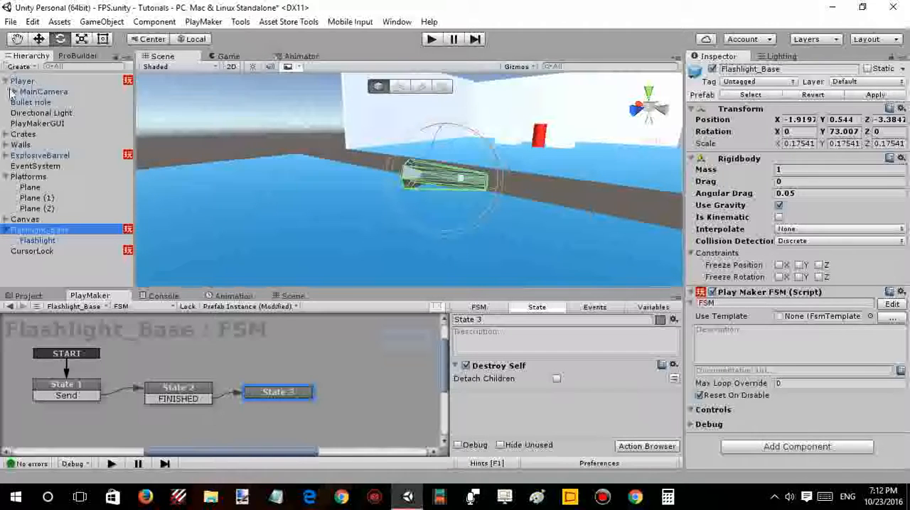
pyautogui.click(14, 92)
pyautogui.click(85, 92)
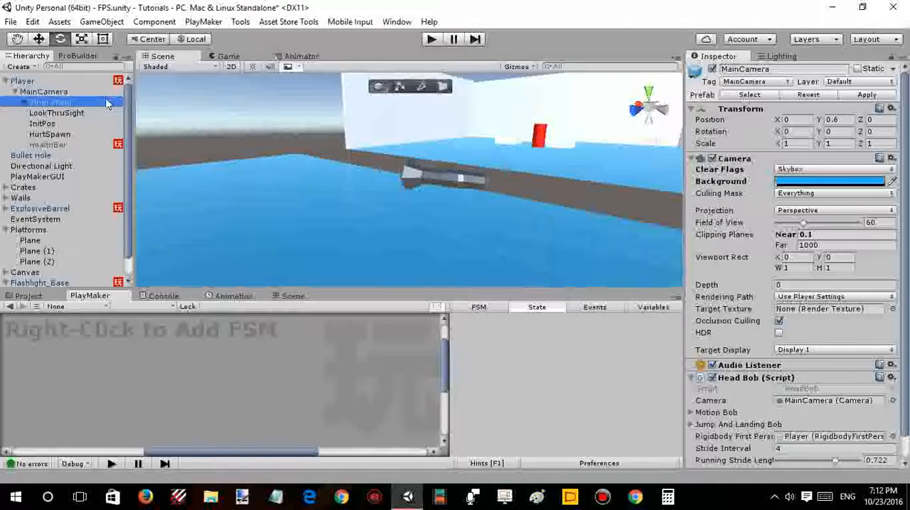
pyautogui.moveTo(258, 173); pyautogui.dragTo(213, 183, button='right')
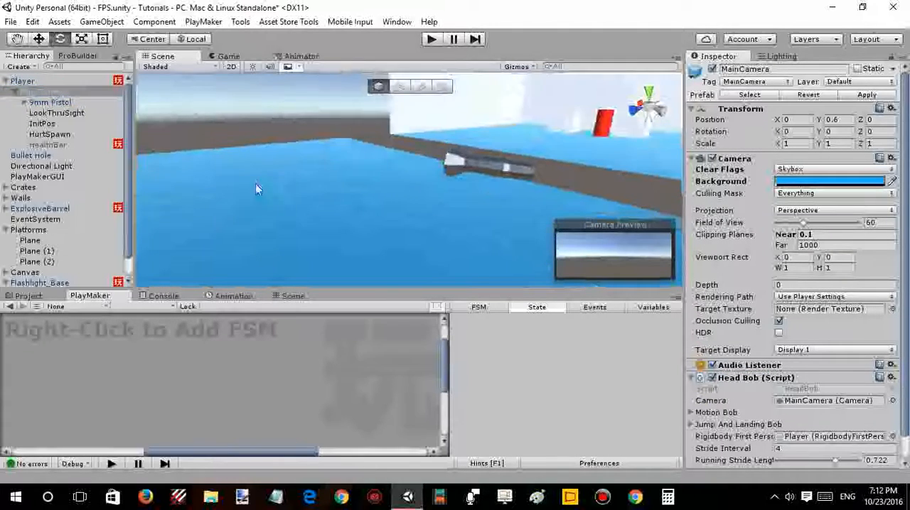
pyautogui.moveTo(360, 168); pyautogui.dragTo(316, 147, button='right')
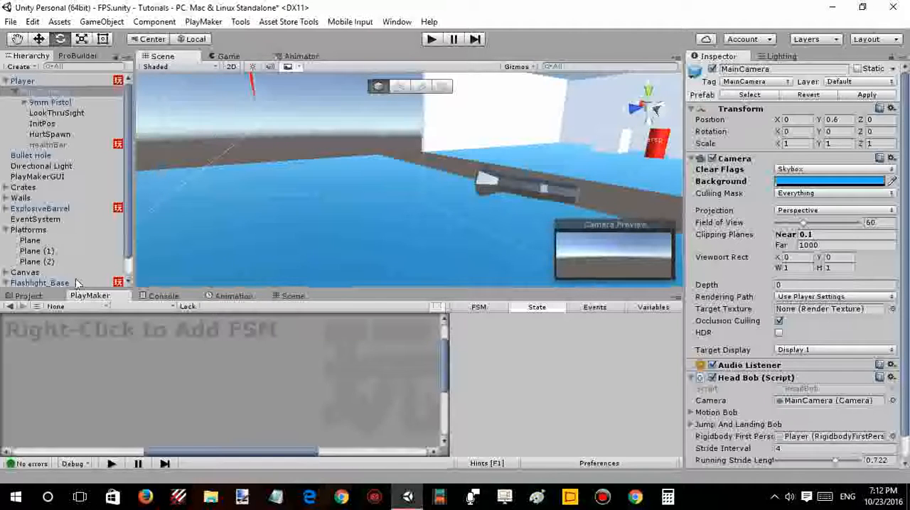
pyautogui.click(40, 283)
pyautogui.moveTo(324, 217); pyautogui.dragTo(394, 199, button='right')
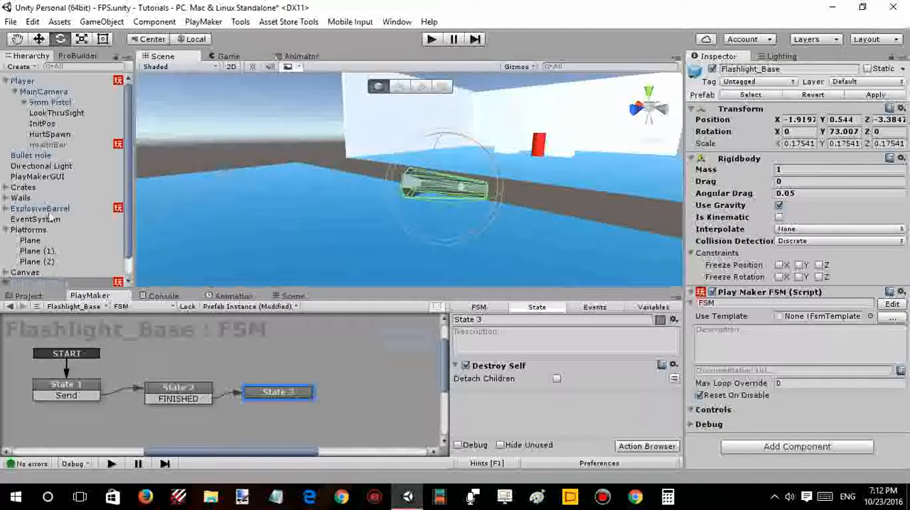
# - Copy the Mouse Pick Event action from State 1 and paste it into State 2 of the Flashlight_Base FSM
pyautogui.click(174, 395)
pyautogui.click(86, 396)
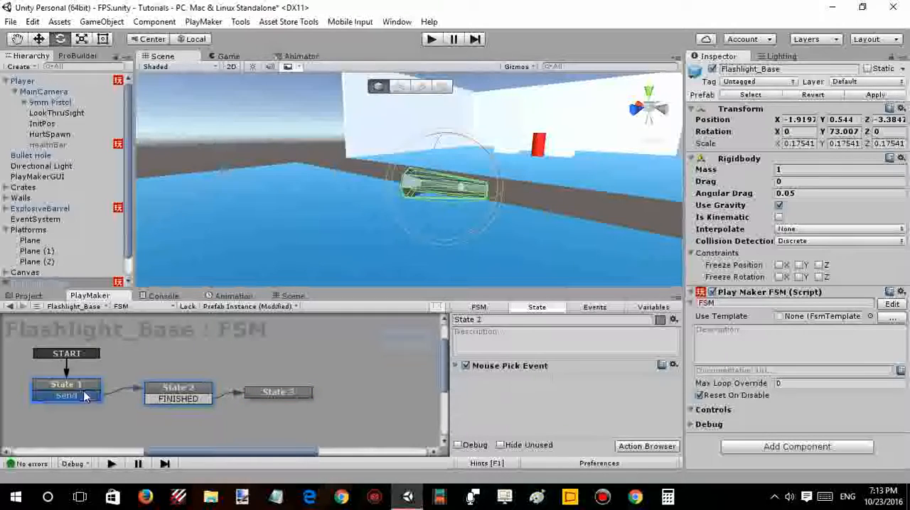
pyautogui.click(206, 395)
pyautogui.click(75, 392)
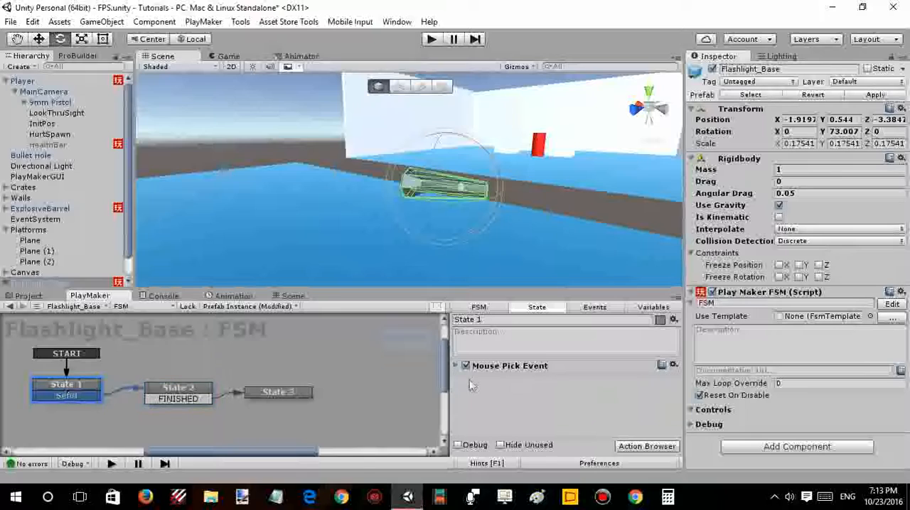
pyautogui.click(502, 367)
pyautogui.click(190, 399)
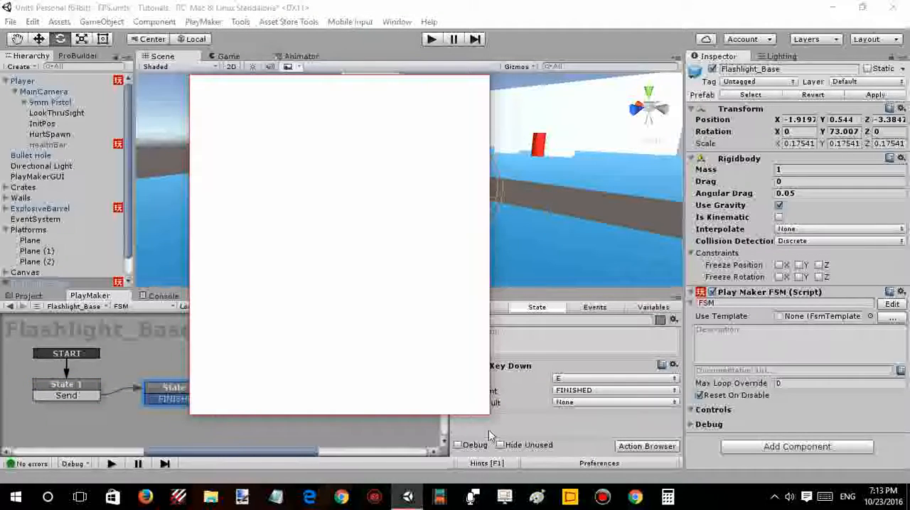
pyautogui.hotkey('ctrl', 'v')
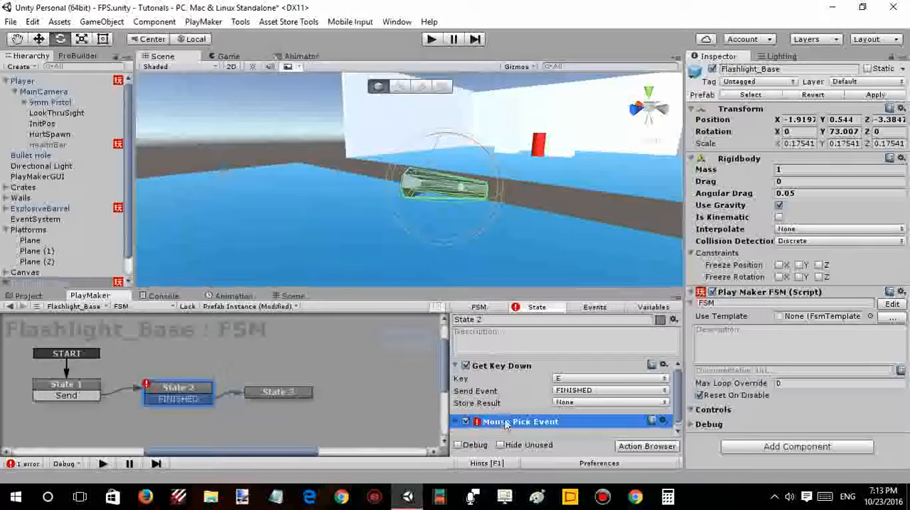
# - Set State 2's Mouse Pick Event to send no event on Mouse Over and the Send event on Mouse Off
pyautogui.scroll(-1, 505, 421)
pyautogui.click(456, 415)
pyautogui.scroll(-1, 480, 415)
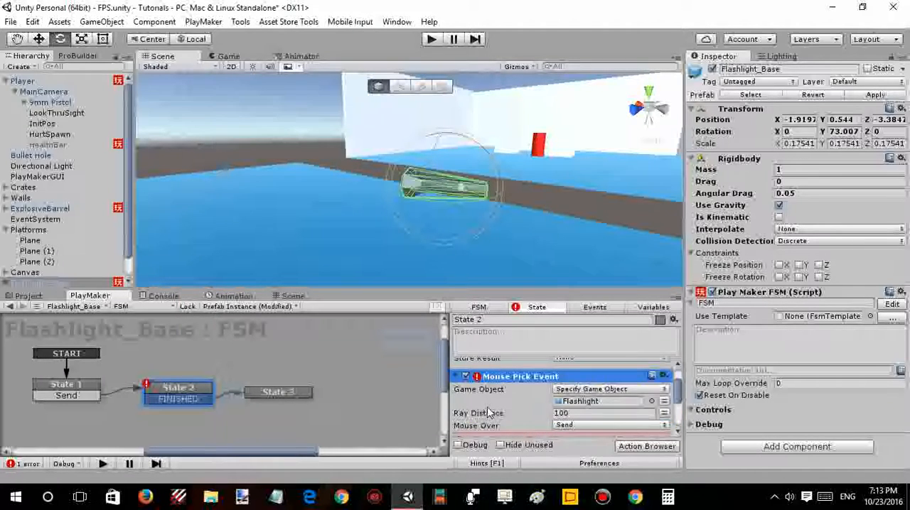
pyautogui.scroll(-2, 498, 414)
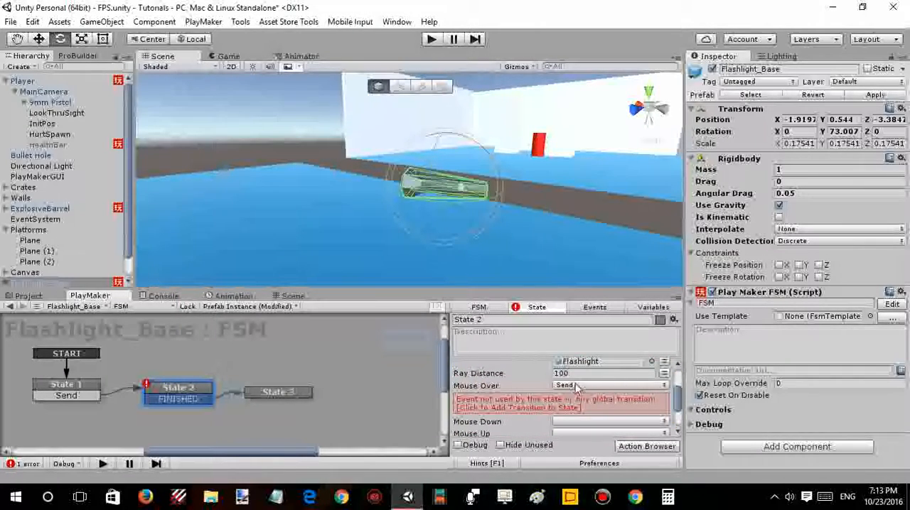
pyautogui.click(577, 387)
pyautogui.click(584, 282)
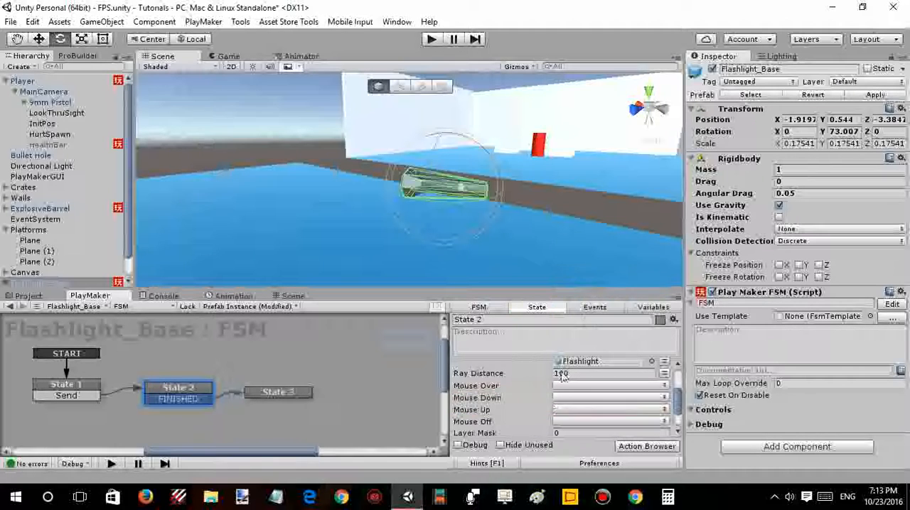
pyautogui.click(561, 421)
pyautogui.click(586, 332)
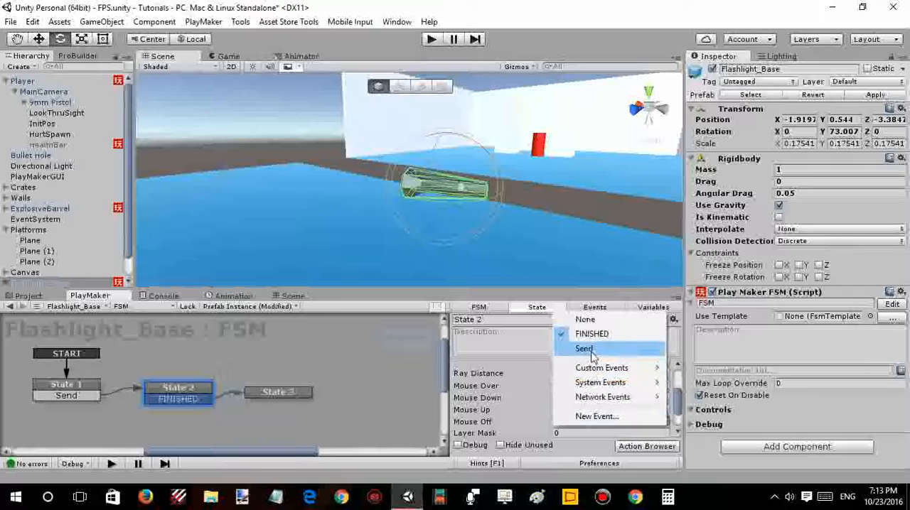
pyautogui.click(583, 348)
# - Add a Send transition to State 2 and link it back to State 1
pyautogui.scroll(-2, 558, 434)
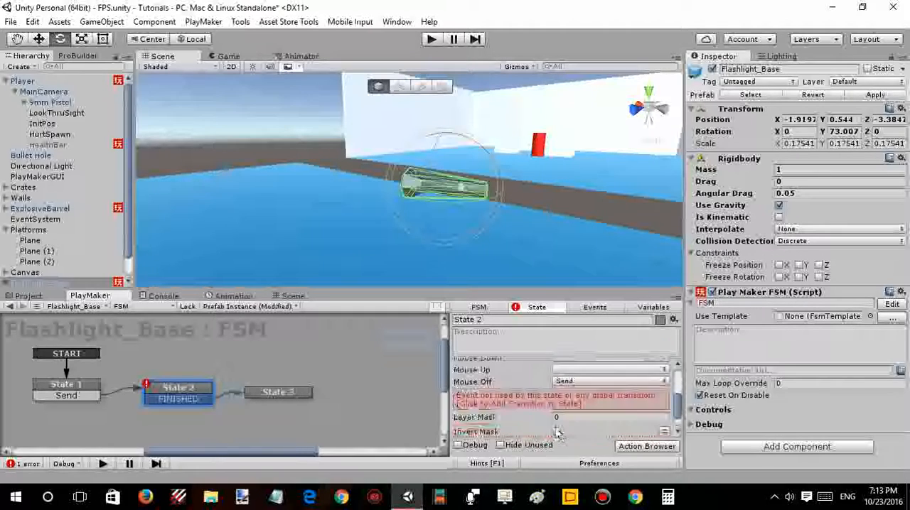
pyautogui.click(528, 402)
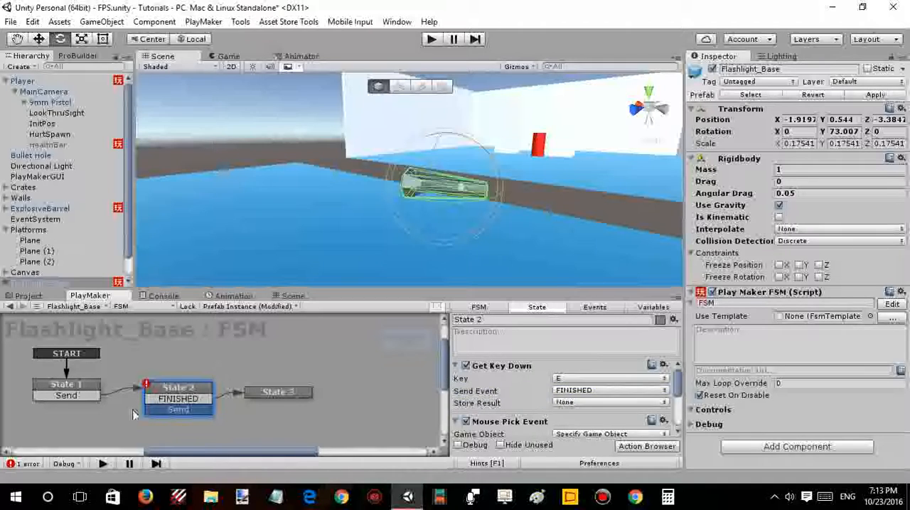
pyautogui.click(99, 389)
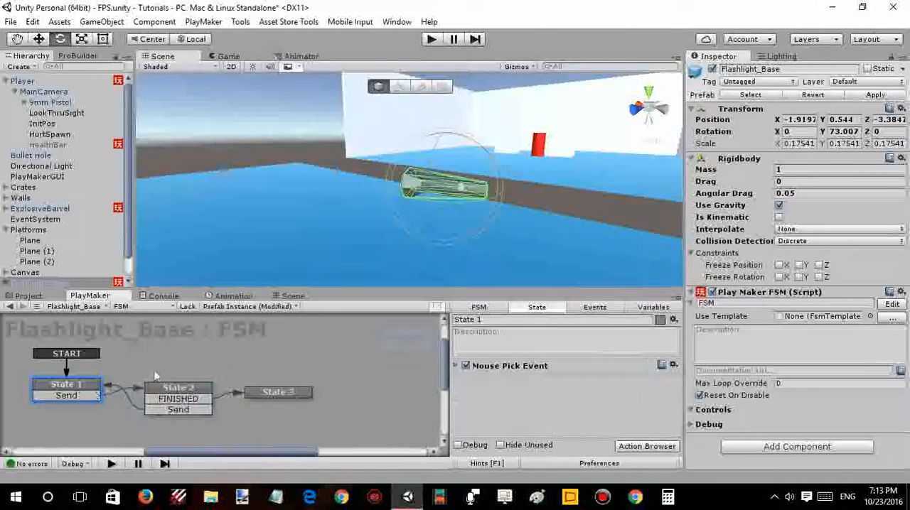
# - Play-test the flashlight pickup by walking up to it, looking at it and using the E pickup control, and stop the game
pyautogui.moveTo(410, 174); pyautogui.dragTo(383, 135, button='right')
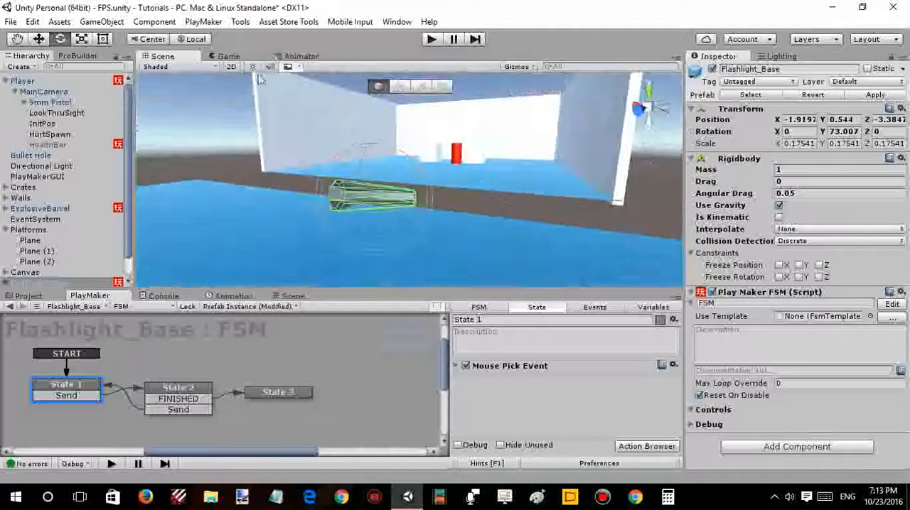
pyautogui.click(243, 56)
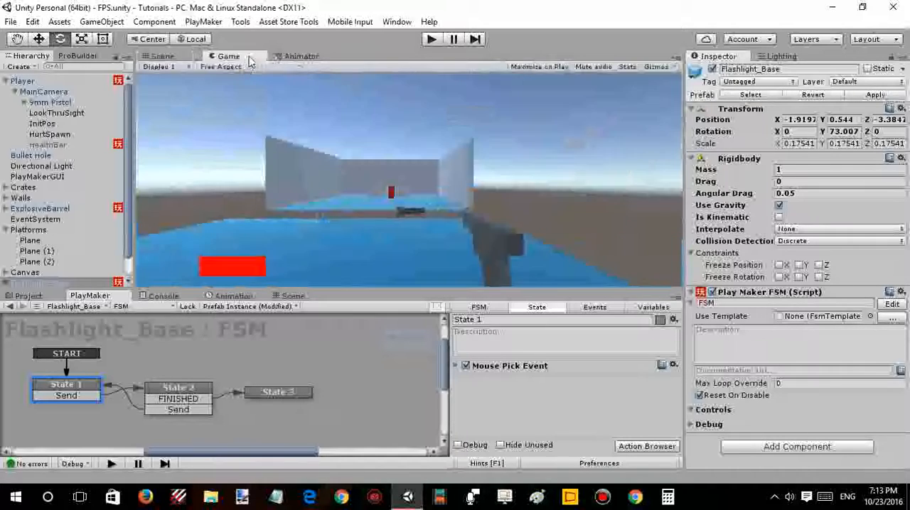
pyautogui.click(430, 40)
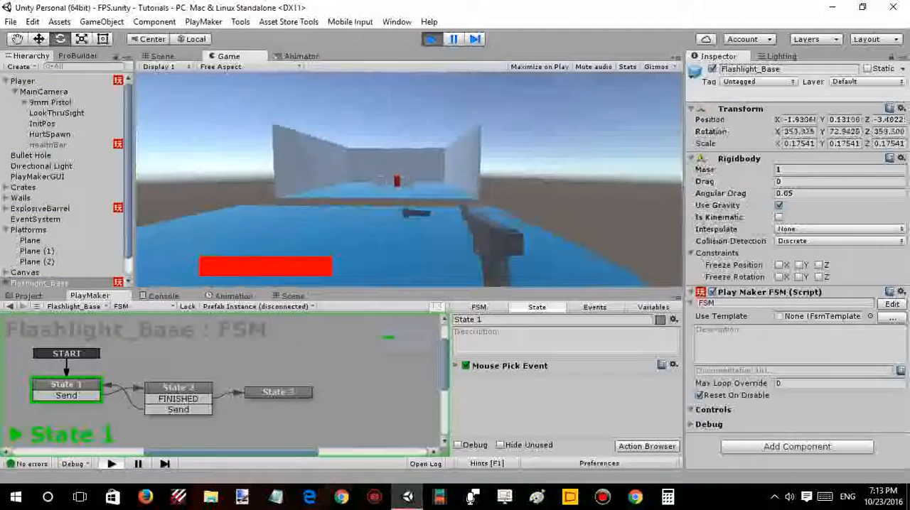
pyautogui.press('w')
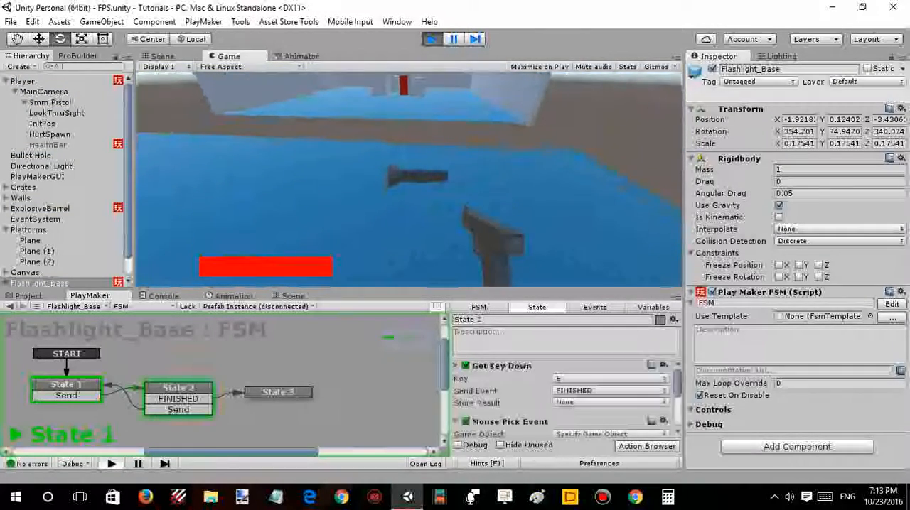
pyautogui.press('w')
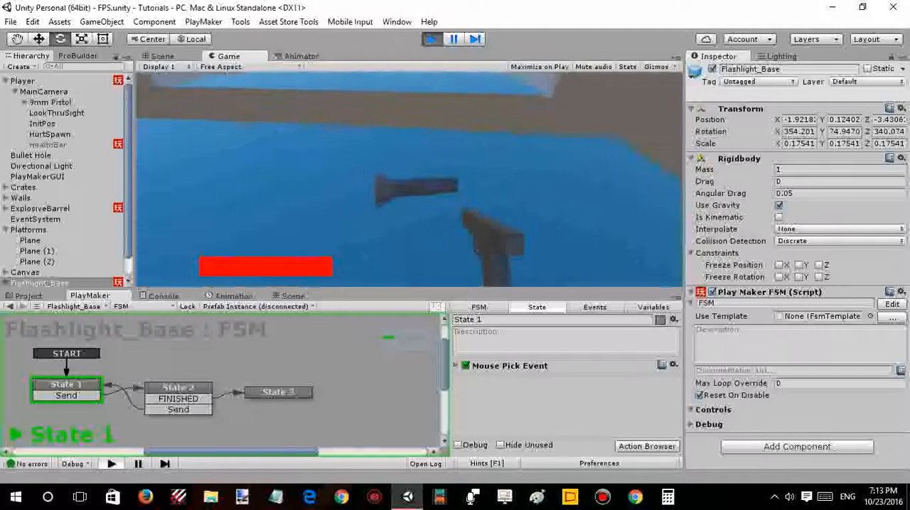
pyautogui.press('e')
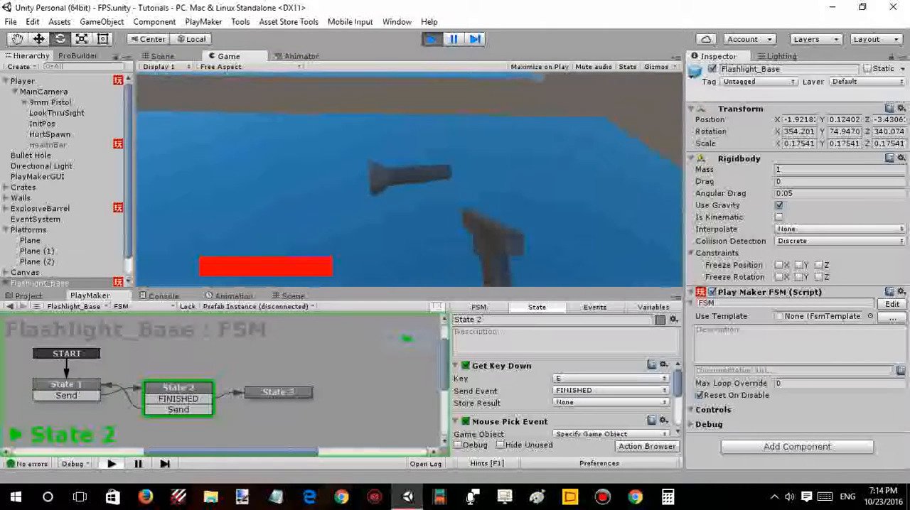
pyautogui.press('e')
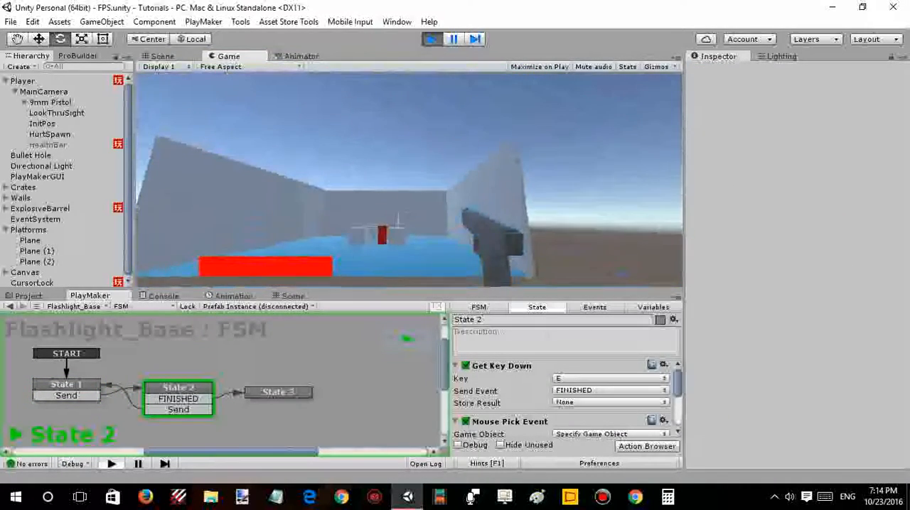
pyautogui.press('Escape')
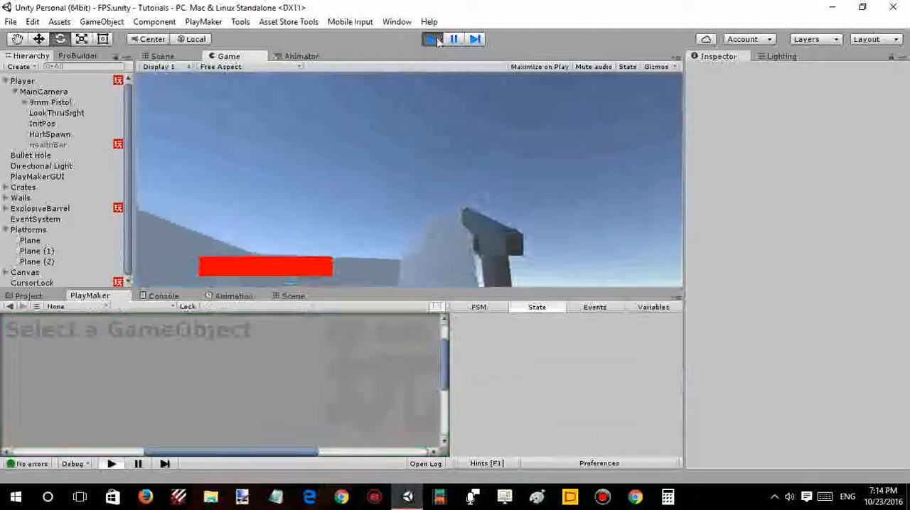
pyautogui.click(437, 41)
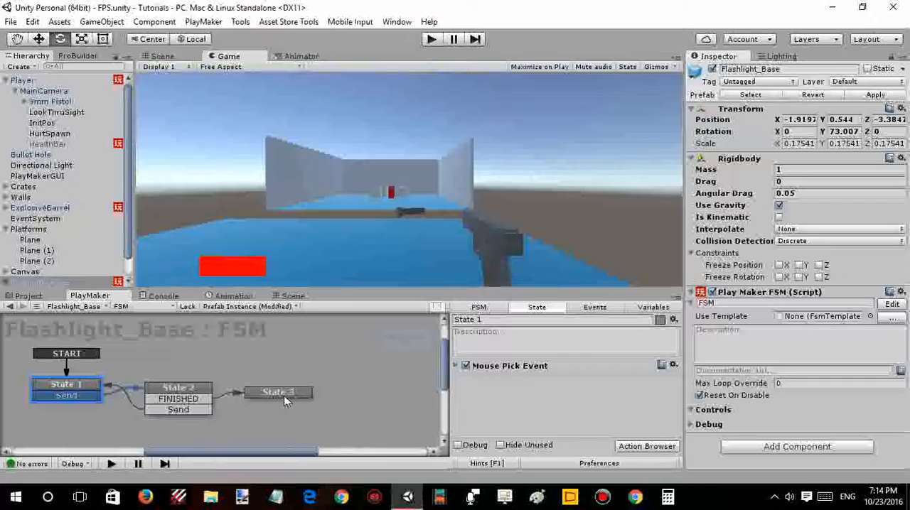
# - Review State 3's Destroy Self action, collapse the Player and Platforms groups in the Hierarchy, and clear the selection
pyautogui.click(283, 395)
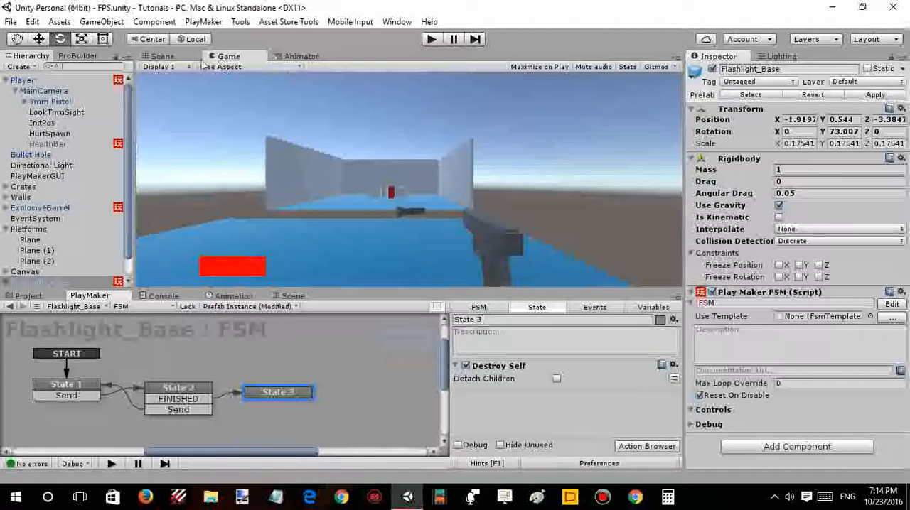
pyautogui.click(7, 81)
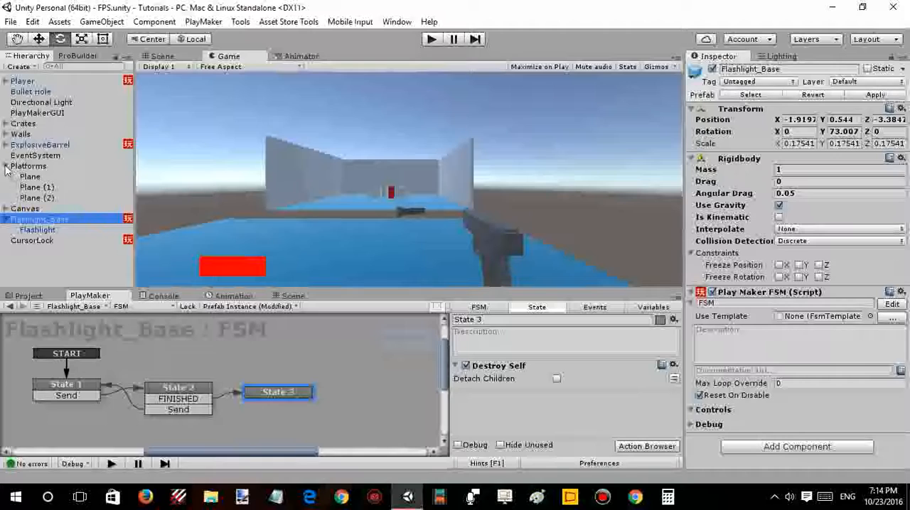
pyautogui.click(6, 166)
pyautogui.click(31, 237)
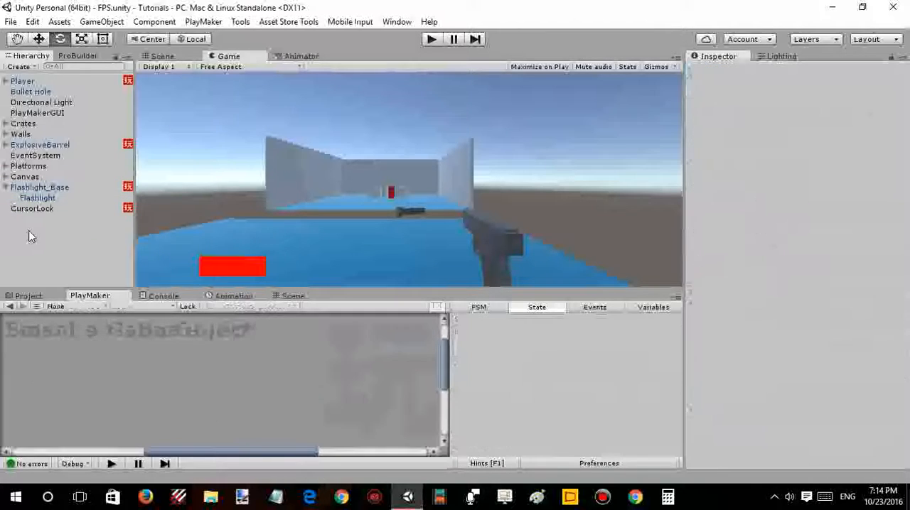
# - Add a UI Text object as a child of the Canvas
pyautogui.click(6, 177)
pyautogui.click(22, 177)
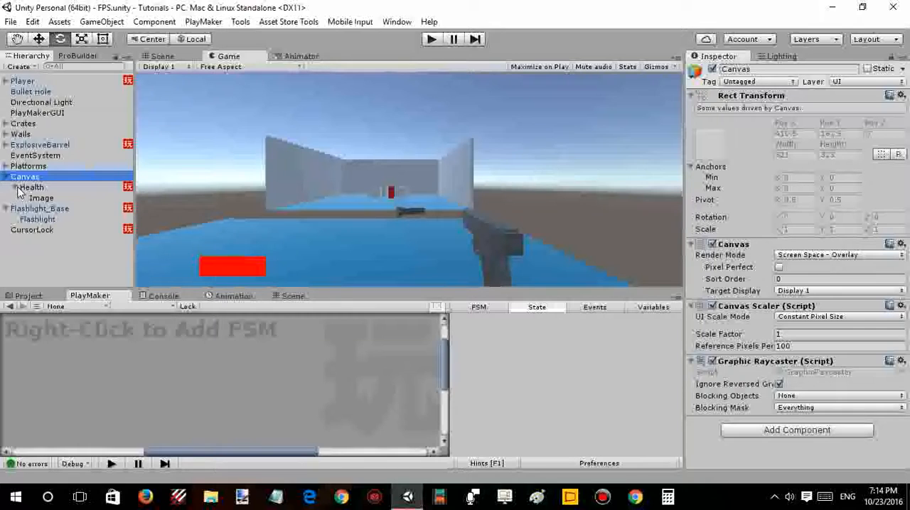
pyautogui.click(15, 187)
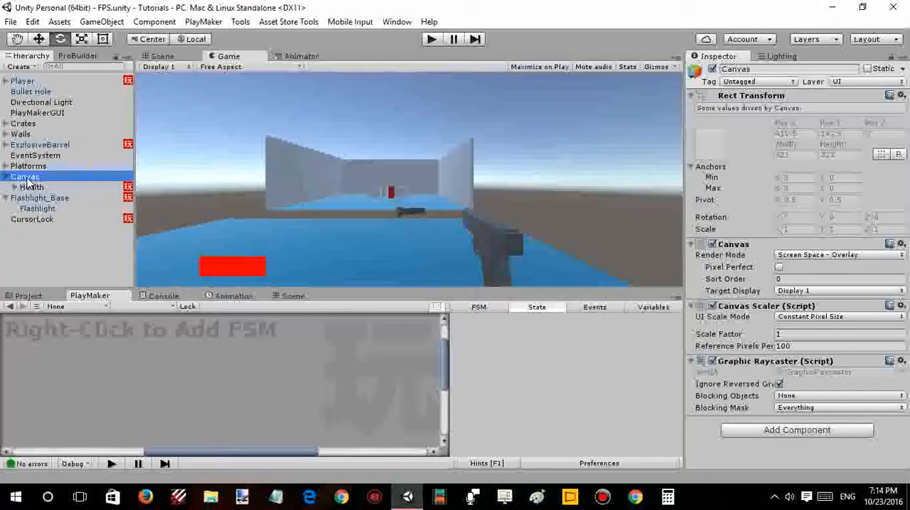
pyautogui.rightClick(28, 181)
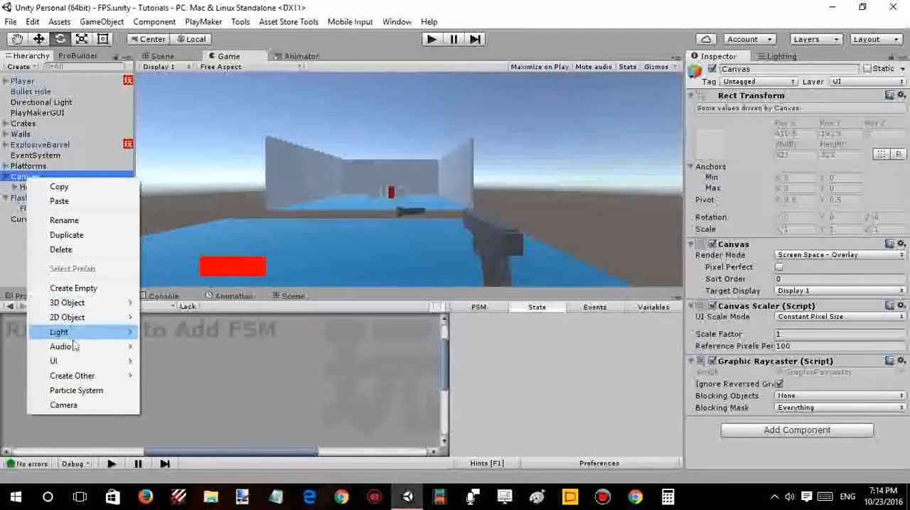
pyautogui.moveTo(56, 361)
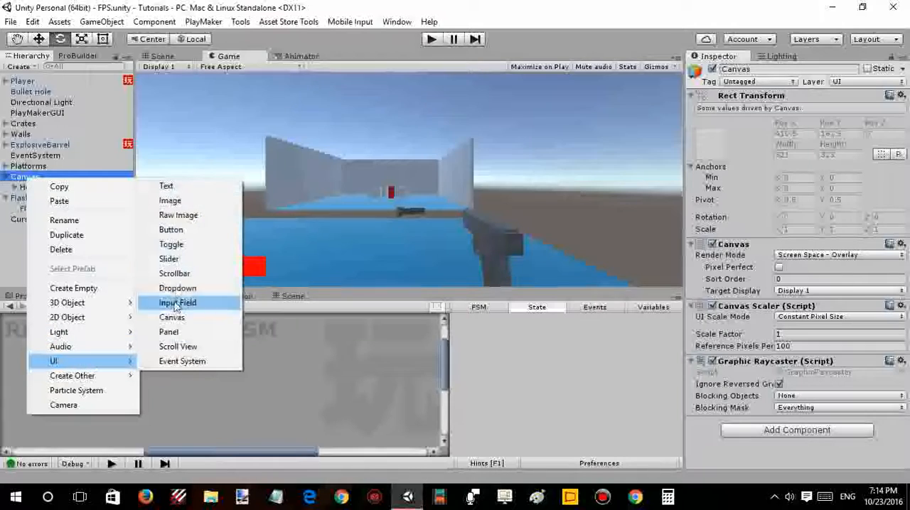
pyautogui.click(166, 188)
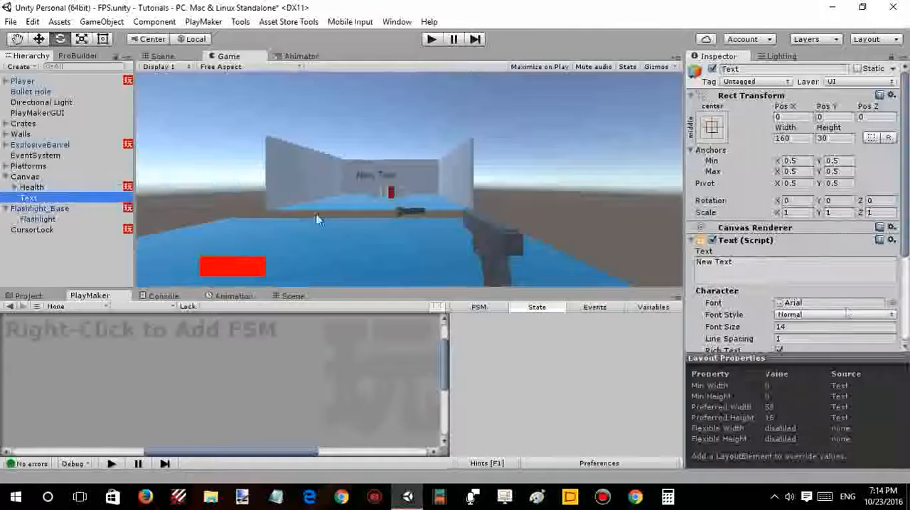
# - Set the new Text object's content to "Flashlight acquired!"
pyautogui.click(777, 269)
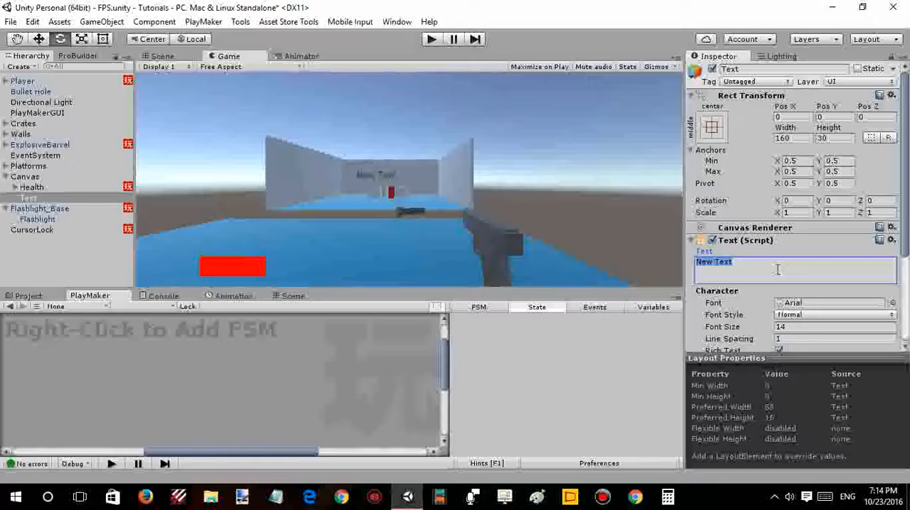
pyautogui.write('Flash')
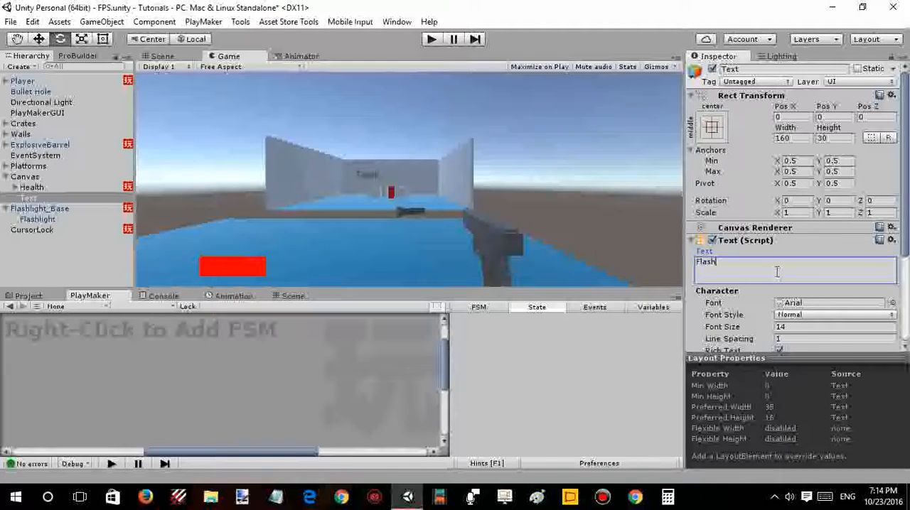
pyautogui.write('light ')
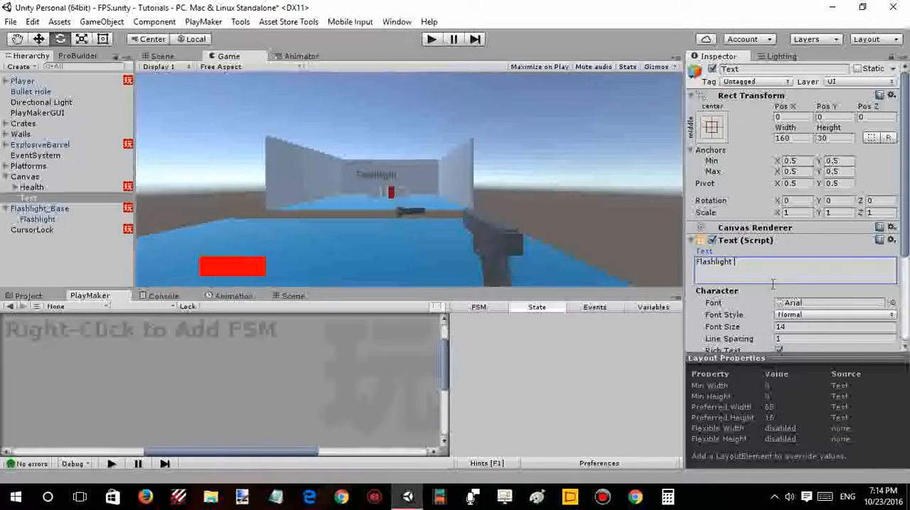
pyautogui.write('on')
pyautogui.write('acquire')
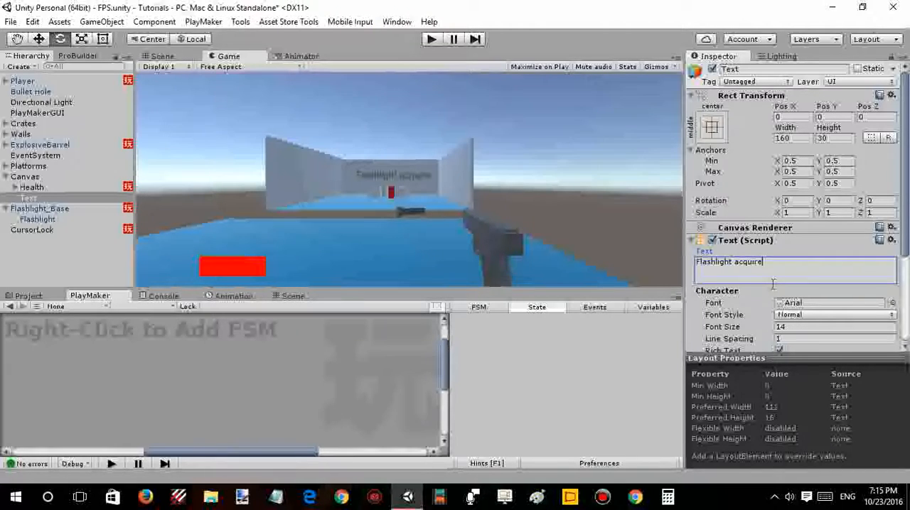
pyautogui.write('d!')
# - Set the Text object's font style to Bold
pyautogui.scroll(-2, 807, 283)
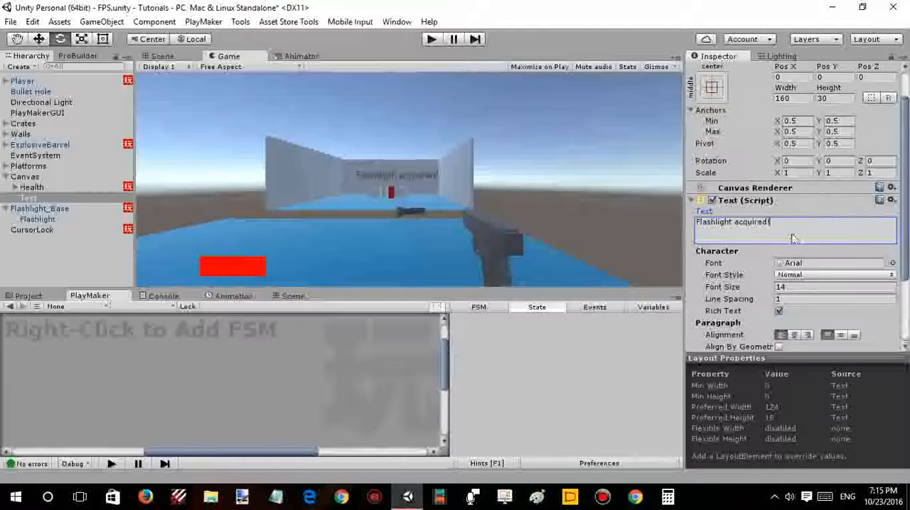
pyautogui.scroll(-2, 794, 235)
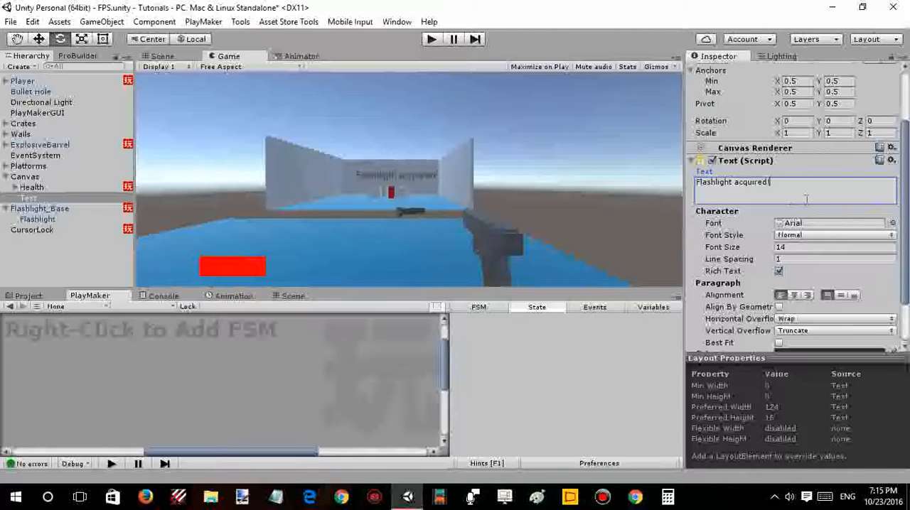
pyautogui.click(795, 246)
pyautogui.scroll(-3, 803, 268)
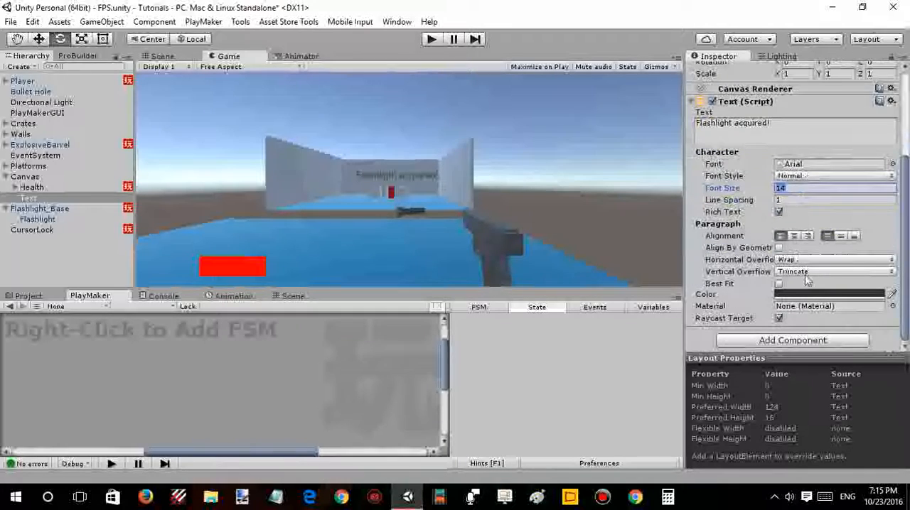
pyautogui.click(807, 270)
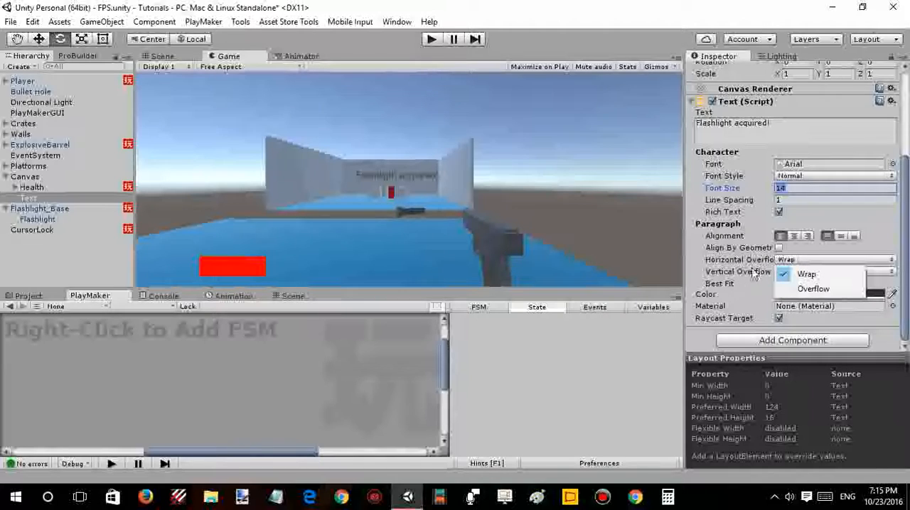
pyautogui.click(797, 189)
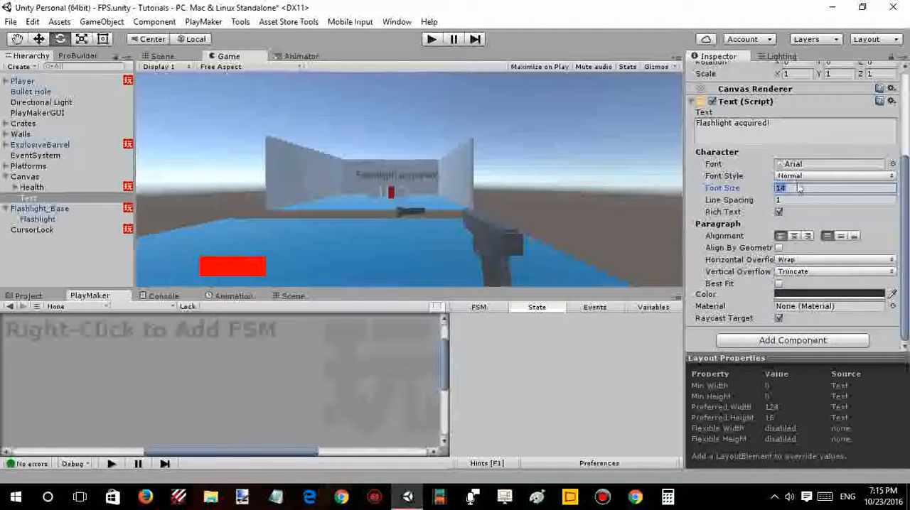
pyautogui.click(797, 178)
pyautogui.click(803, 205)
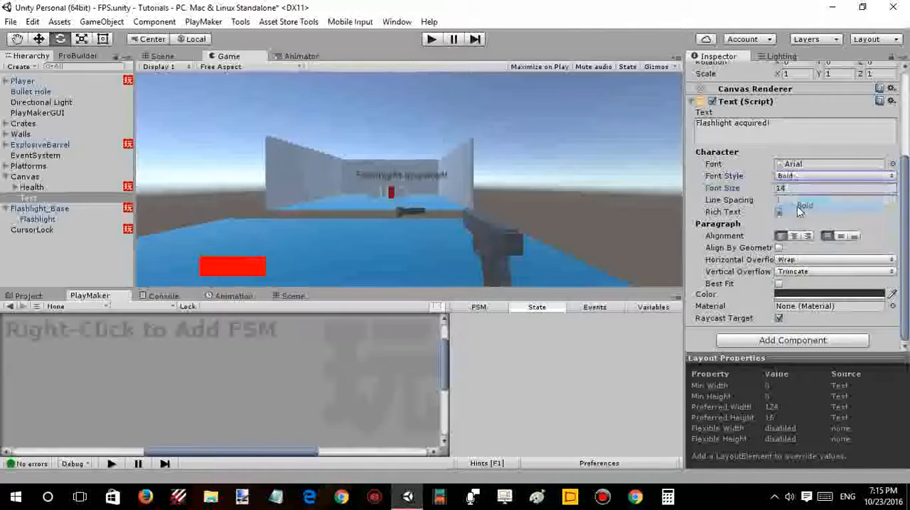
# - Try the DroidSansMono font on the Text object, and choose Verdana instead
pyautogui.click(892, 165)
pyautogui.click(693, 217)
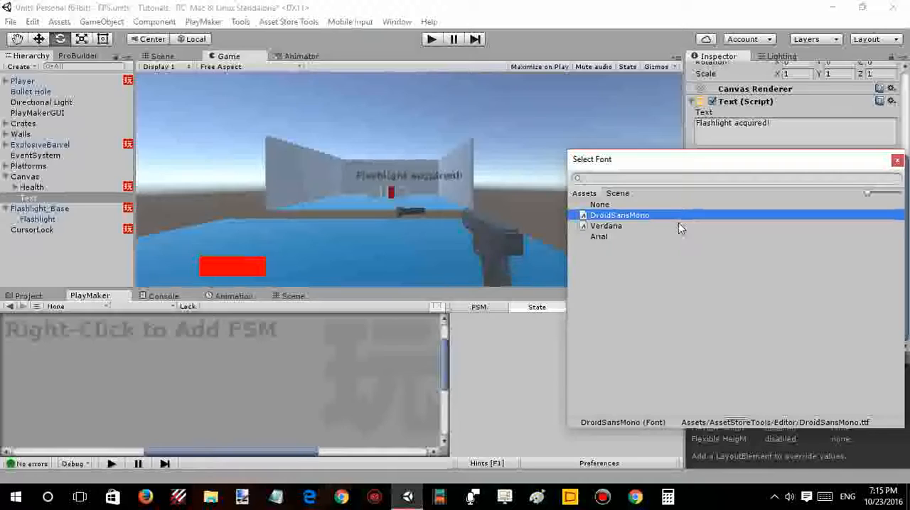
pyautogui.click(679, 226)
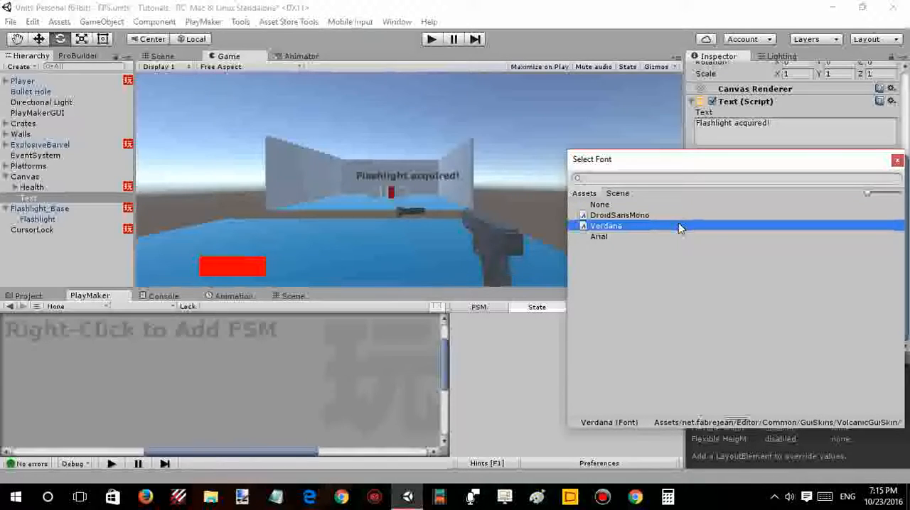
pyautogui.doubleClick(679, 226)
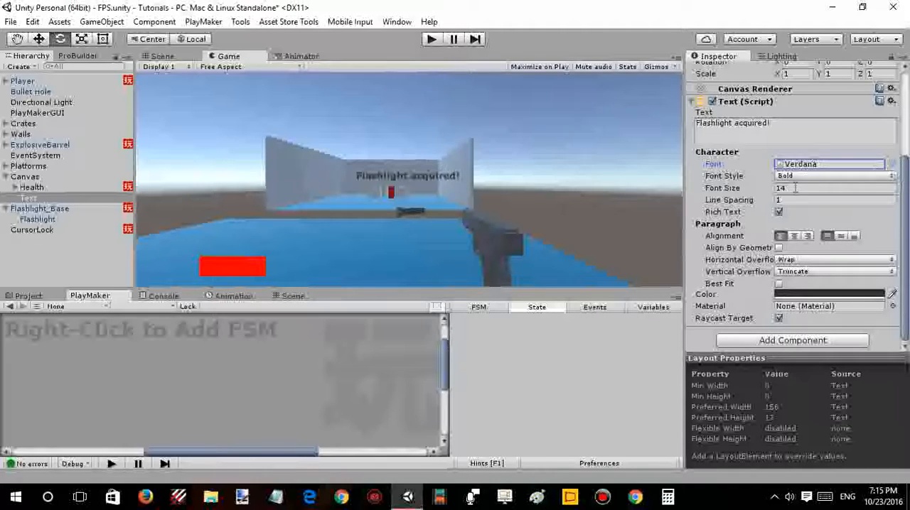
pyautogui.scroll(5, 778, 164)
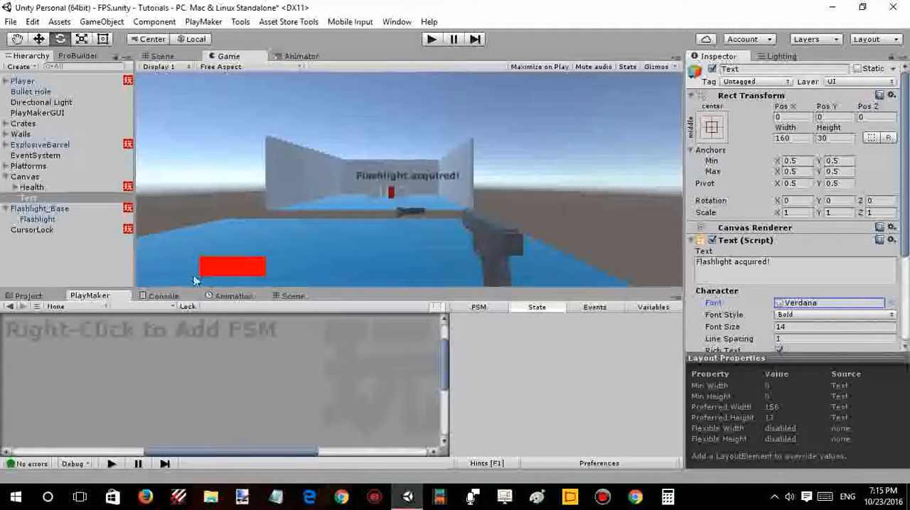
# - Start a new animation clip for the Text object and create a folder named texts inside Assets/Animations for it
pyautogui.click(228, 296)
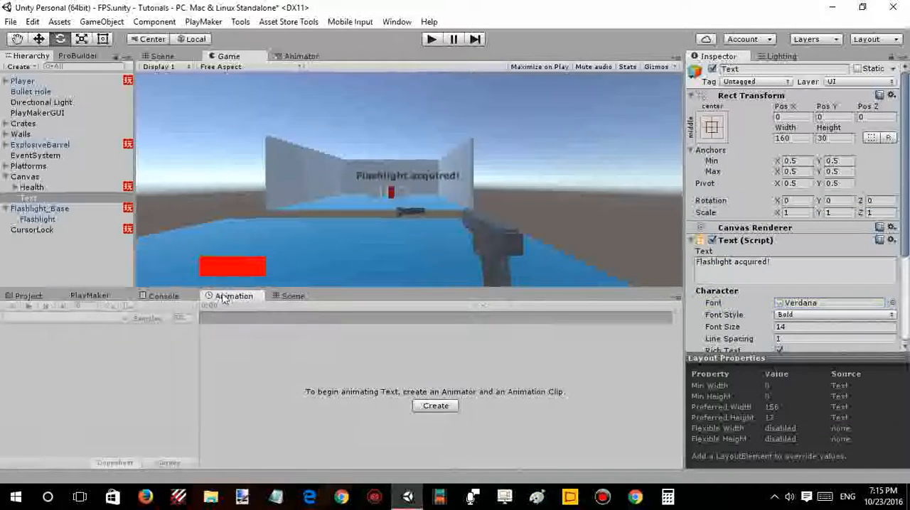
pyautogui.click(455, 406)
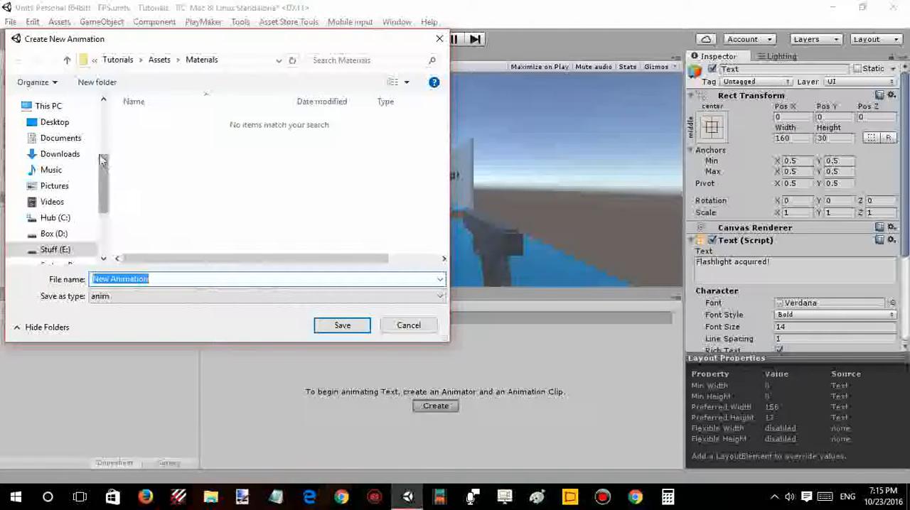
pyautogui.click(159, 61)
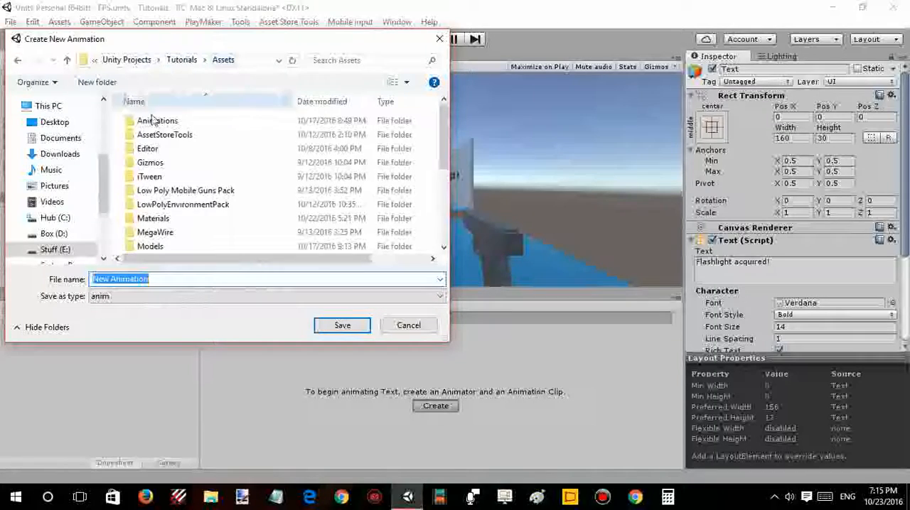
pyautogui.doubleClick(151, 121)
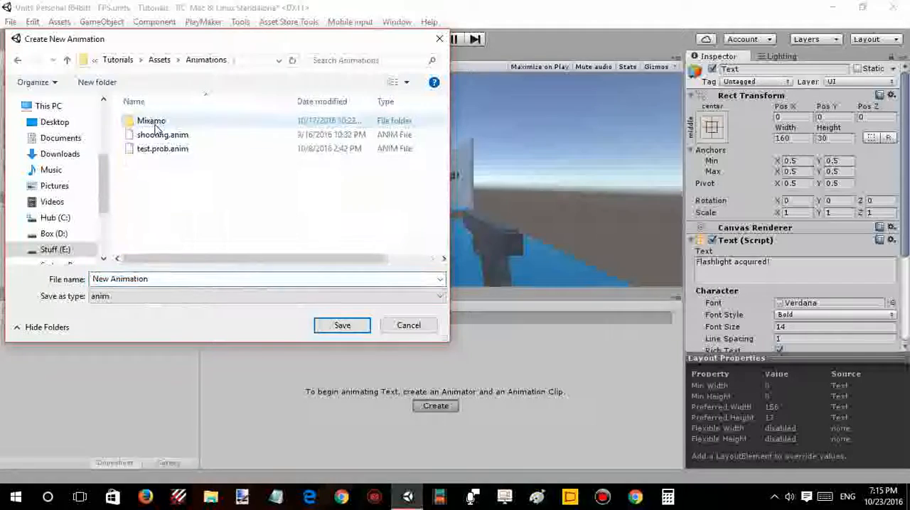
pyautogui.click(86, 83)
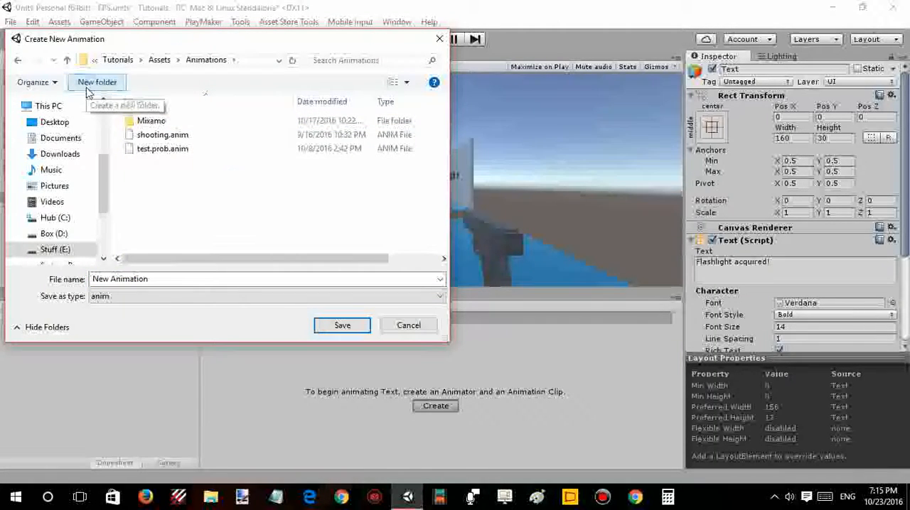
pyautogui.write('texts')
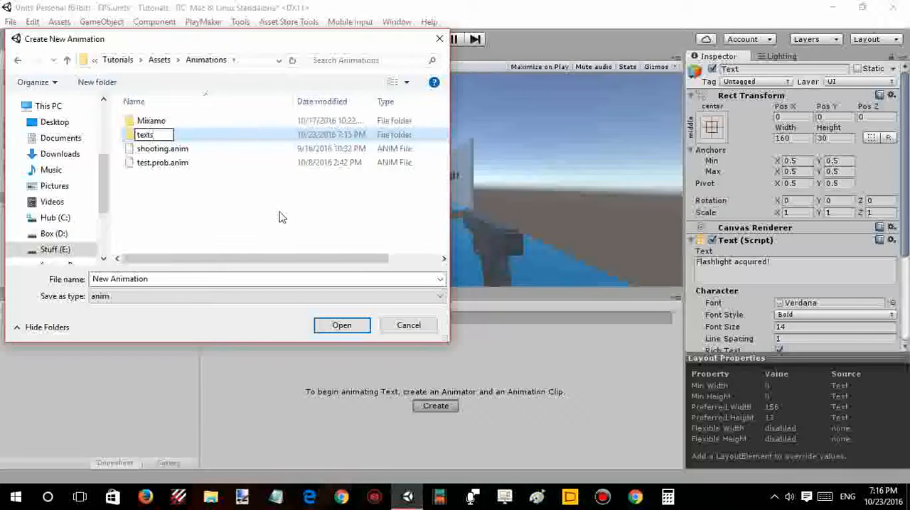
pyautogui.press('Return')
pyautogui.press('Return')
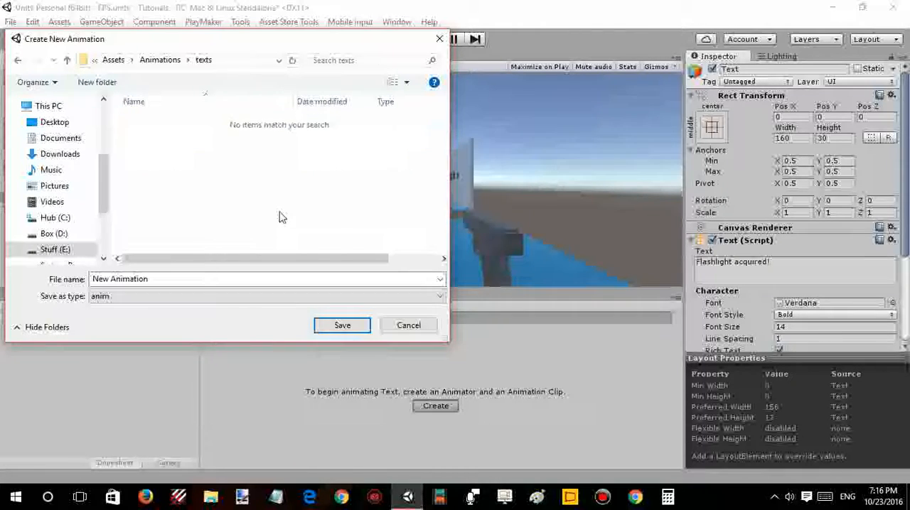
# - Save the new animation clip as textfadeout in the texts folder
pyautogui.click(169, 282)
pyautogui.write('te')
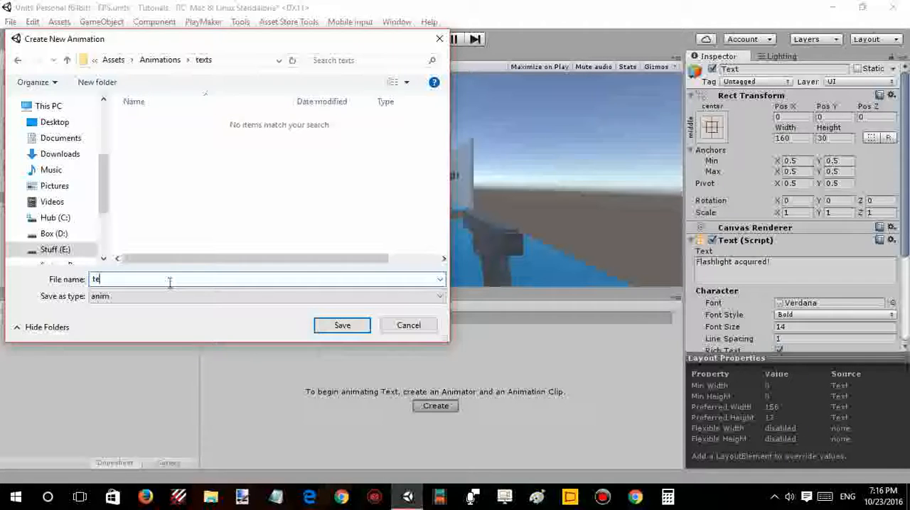
pyautogui.write('ct')
pyautogui.press('BackSpace')
pyautogui.write('tfas')
pyautogui.press('Return')
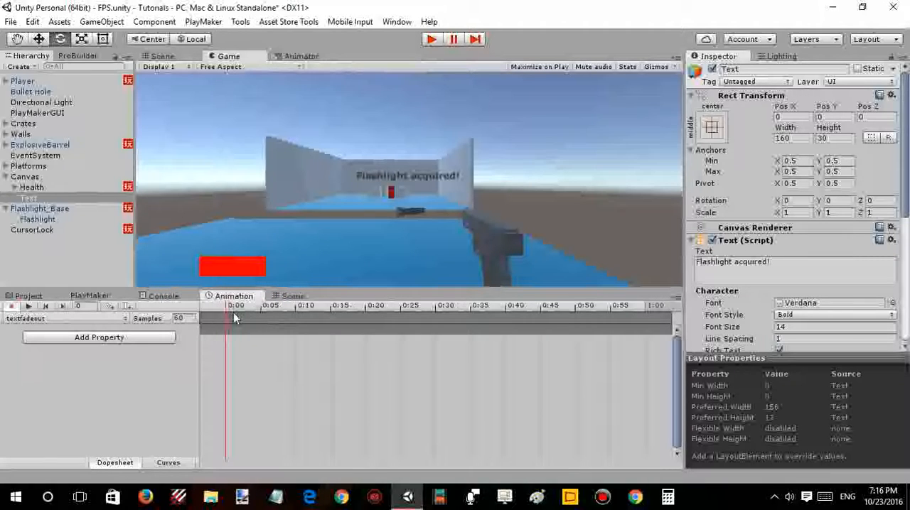
# - Open the list of properties that can be added to the textfadeout clip and expand Rect Transform
pyautogui.moveTo(233, 310)
pyautogui.mouseDown()
pyautogui.moveTo(253, 308)
pyautogui.moveTo(228, 310)
pyautogui.mouseUp()
pyautogui.click(169, 337)
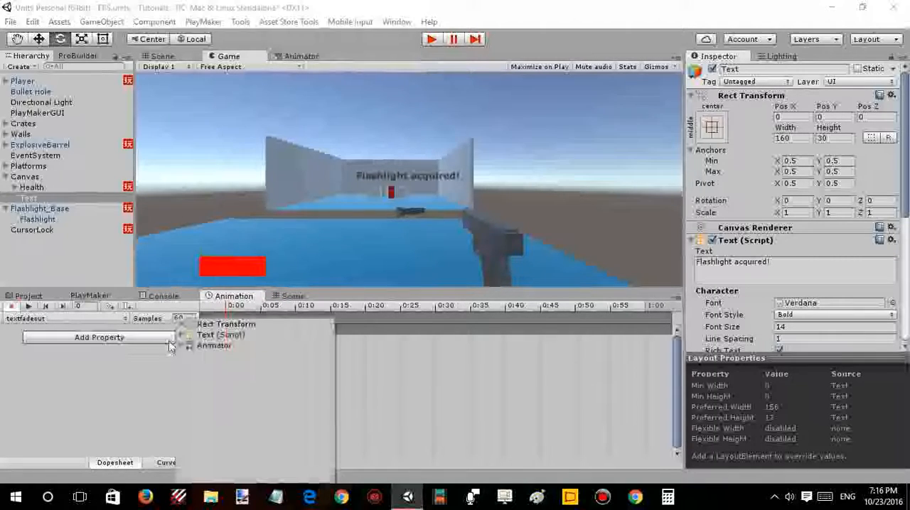
pyautogui.click(182, 324)
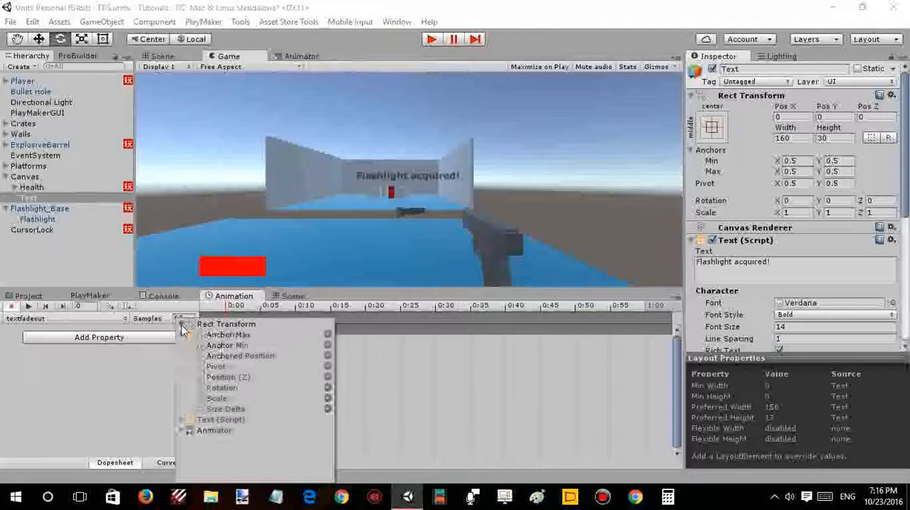
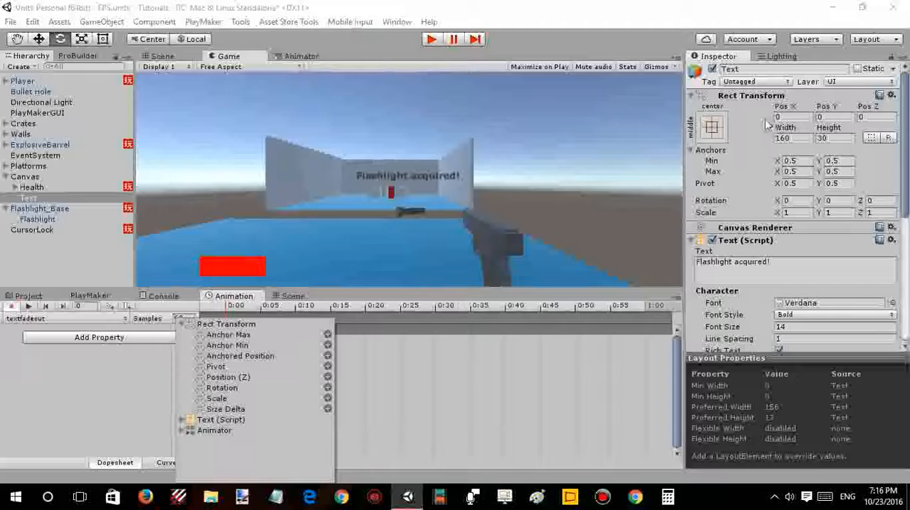
# - Look through the Text (Script) and Animator properties, and add Rect Transform Position (Z) to the textfadeout clip
pyautogui.click(182, 420)
pyautogui.click(182, 420)
pyautogui.click(183, 432)
pyautogui.click(183, 431)
pyautogui.click(327, 377)
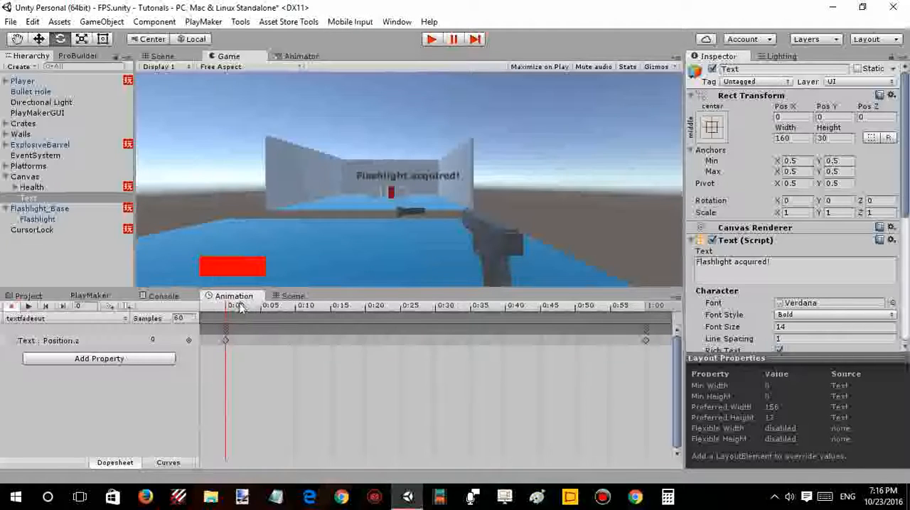
# - Key the Text object's Pos X at 0.63 in the clip's first frame
pyautogui.click(226, 341)
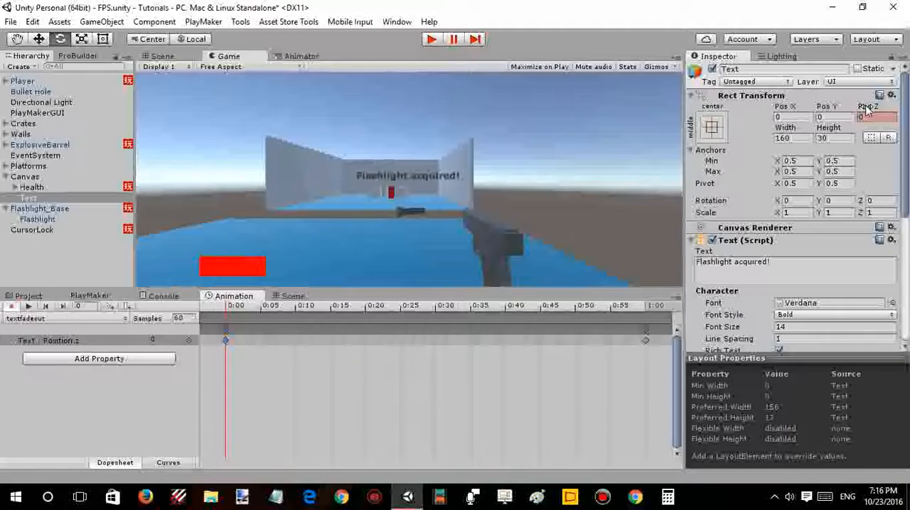
pyautogui.moveTo(865, 107)
pyautogui.mouseDown()
pyautogui.moveTo(810, 111)
pyautogui.moveTo(851, 106)
pyautogui.mouseUp()
pyautogui.click(803, 109)
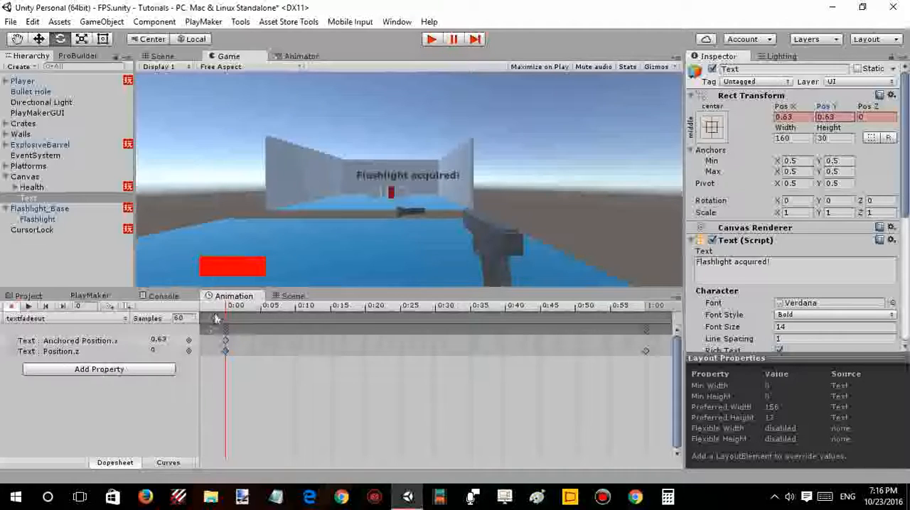
pyautogui.moveTo(242, 310)
pyautogui.mouseDown()
pyautogui.moveTo(265, 310)
pyautogui.moveTo(226, 312)
pyautogui.mouseUp()
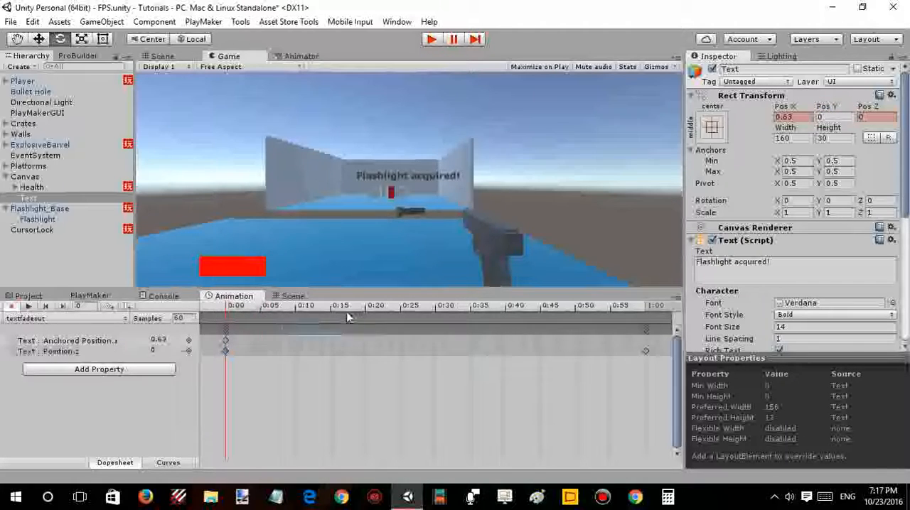
pyautogui.moveTo(351, 307); pyautogui.dragTo(224, 318)
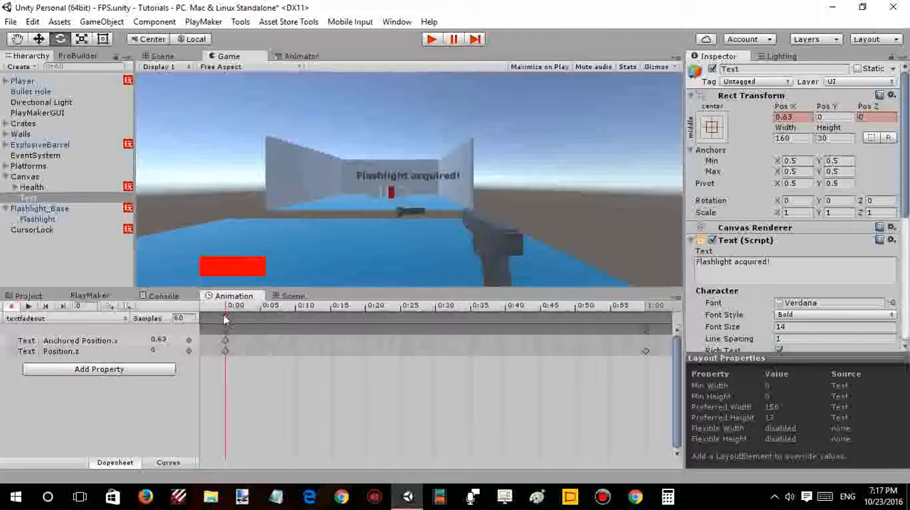
# - Reset the Text object's Rect Transform at the first frame and again at frame 60 of the clip
pyautogui.click(830, 116)
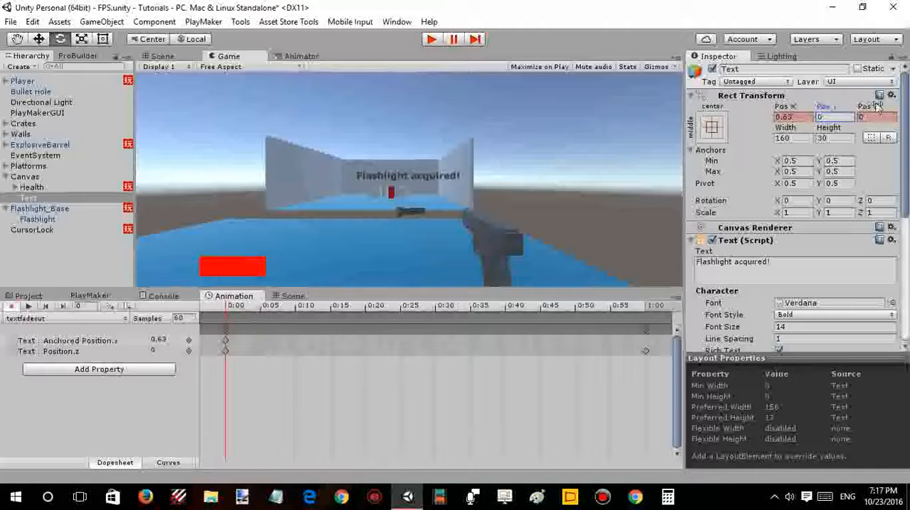
pyautogui.click(890, 96)
pyautogui.click(789, 103)
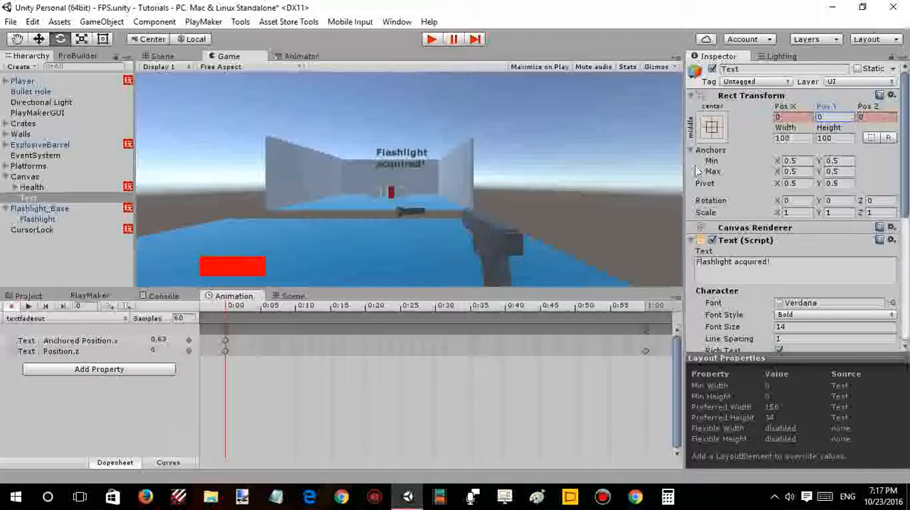
pyautogui.click(597, 307)
pyautogui.moveTo(607, 306); pyautogui.dragTo(639, 309)
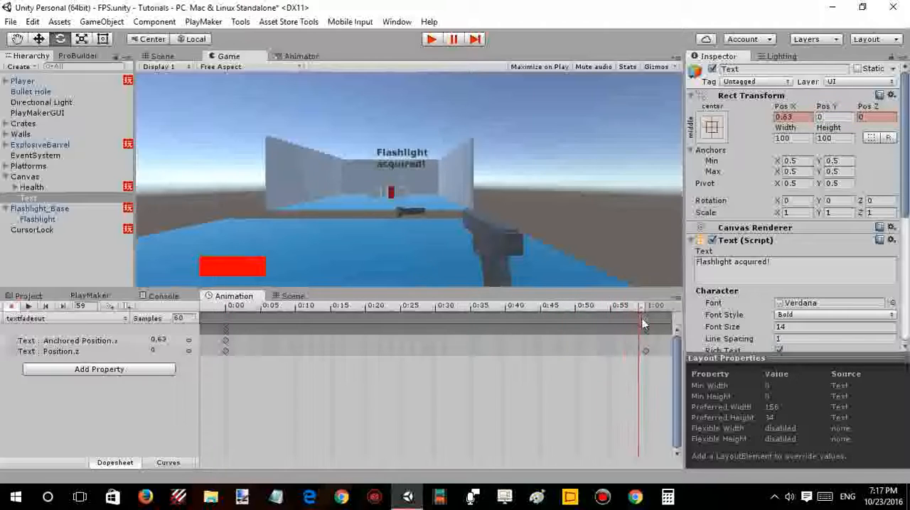
pyautogui.click(644, 329)
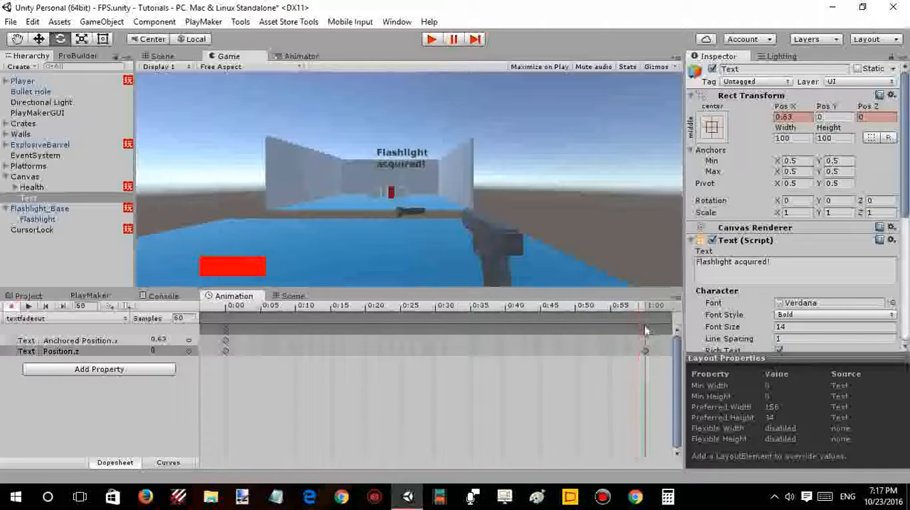
pyautogui.click(891, 95)
pyautogui.click(875, 114)
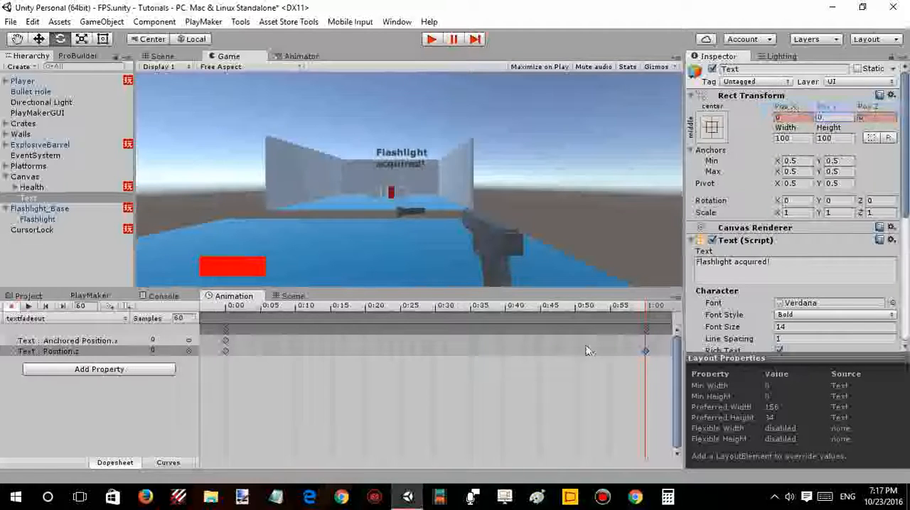
# - Key the Text object's Pos Y at 0 in frame 60 of the clip
pyautogui.click(224, 342)
pyautogui.click(225, 342)
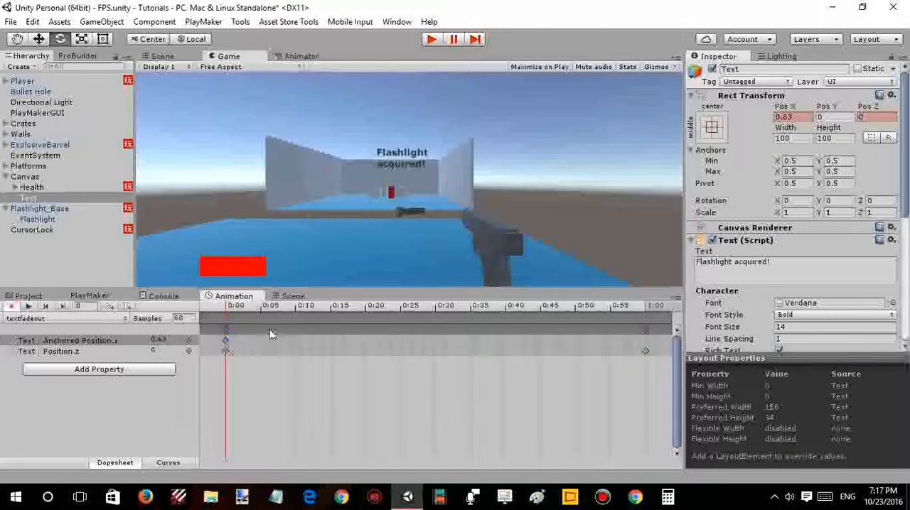
pyautogui.moveTo(300, 315); pyautogui.dragTo(647, 307)
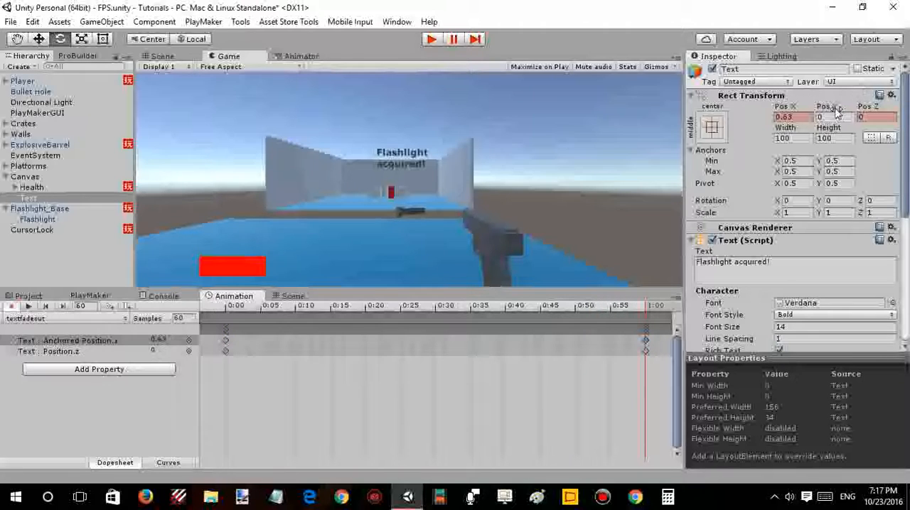
pyautogui.moveTo(833, 109); pyautogui.dragTo(609, 116)
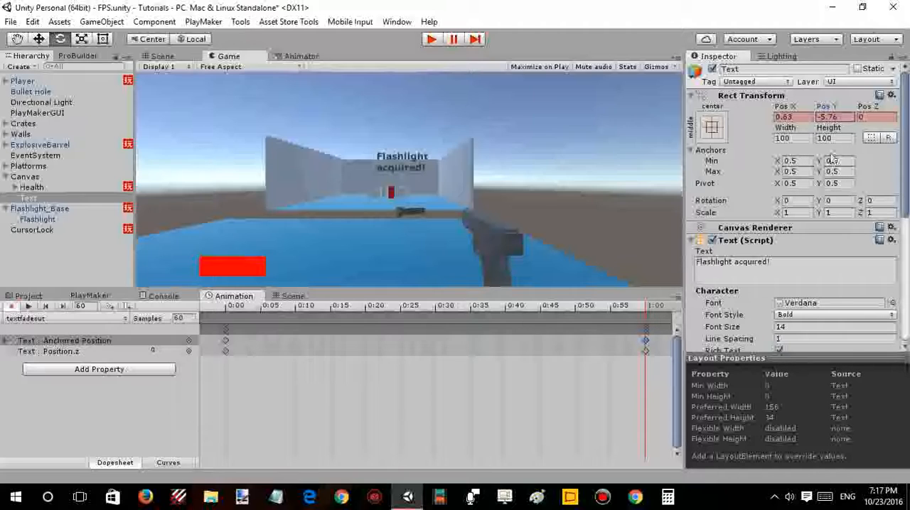
pyautogui.click(845, 117)
pyautogui.write('0')
# - Set the Text object's Pos Y to -50 at frame 0 of the clip
pyautogui.moveTo(614, 308); pyautogui.dragTo(211, 319)
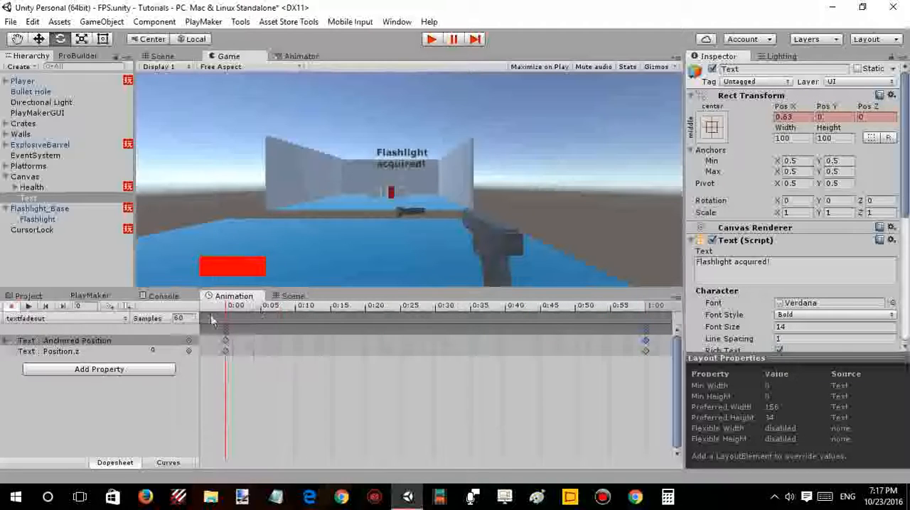
pyautogui.click(224, 333)
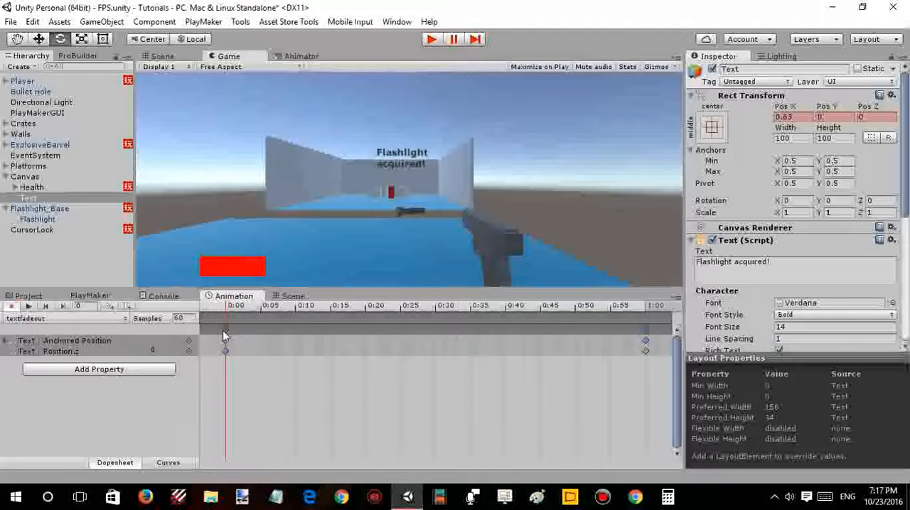
pyautogui.click(833, 118)
pyautogui.write('-50')
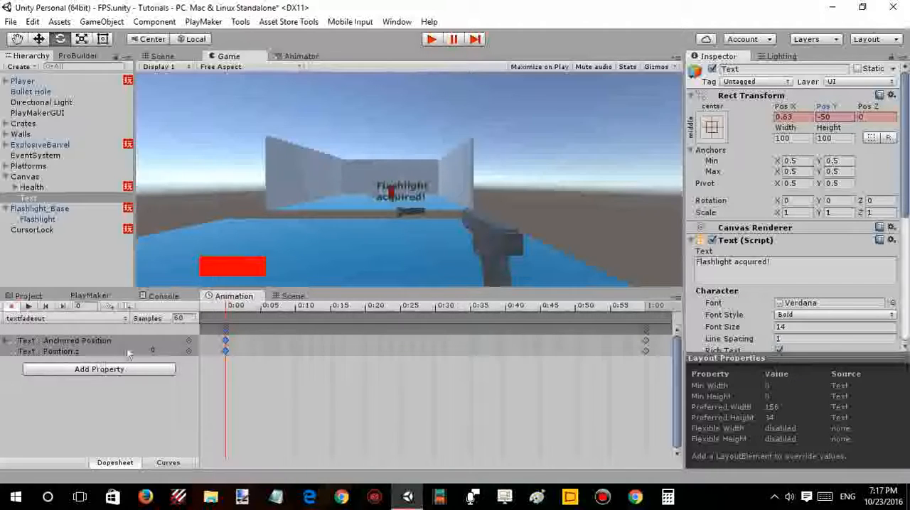
pyautogui.moveTo(224, 308)
pyautogui.mouseDown()
pyautogui.moveTo(504, 313)
pyautogui.moveTo(663, 329)
pyautogui.moveTo(224, 315)
pyautogui.mouseUp()
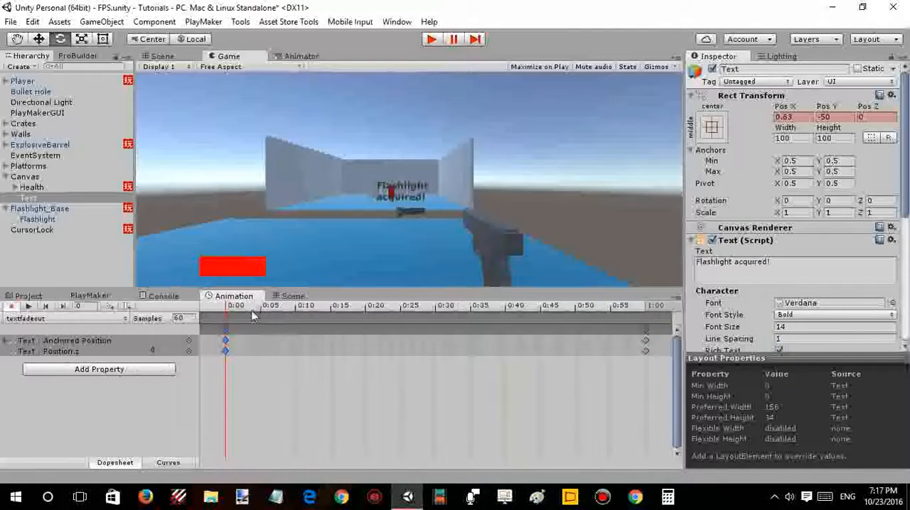
# - Add the Text (Script) Color property to the textfadeout clip and expand its colour channels
pyautogui.click(168, 367)
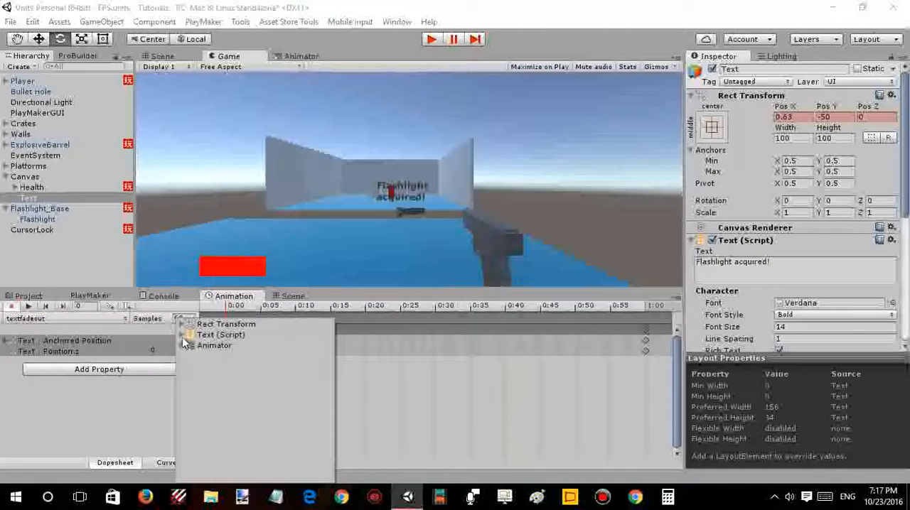
pyautogui.click(183, 336)
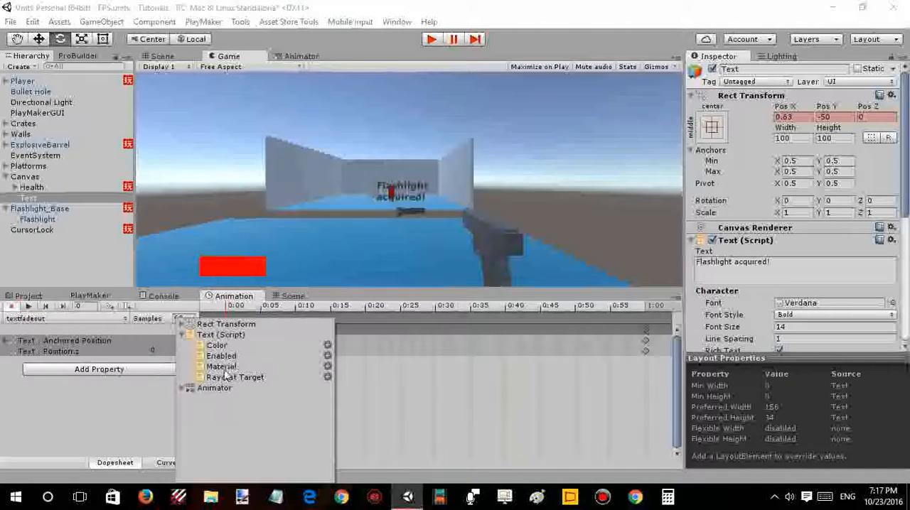
pyautogui.click(327, 345)
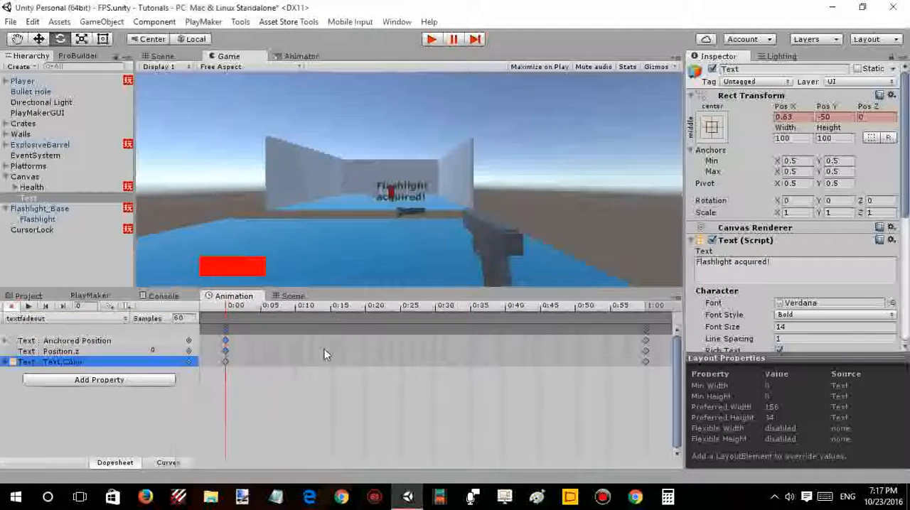
pyautogui.click(5, 363)
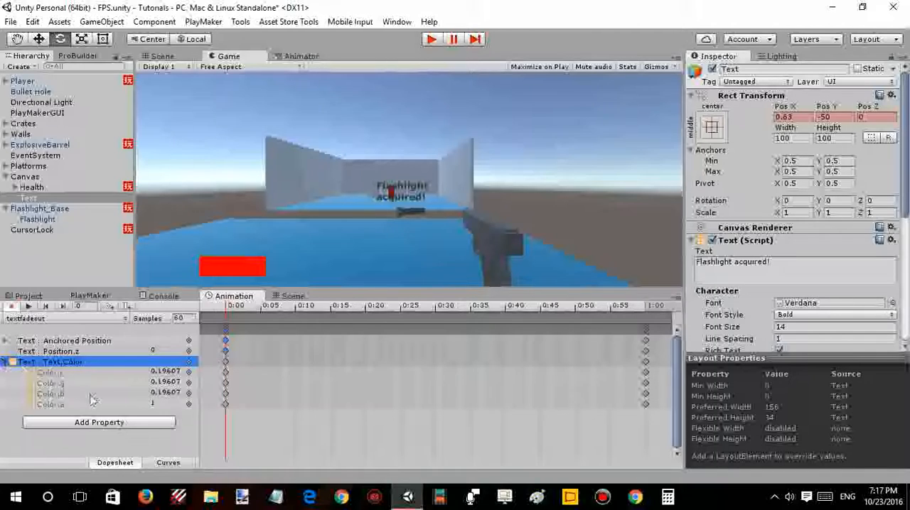
# - Set the text colour's alpha to 0 at the frame 60 keyframe
pyautogui.click(225, 406)
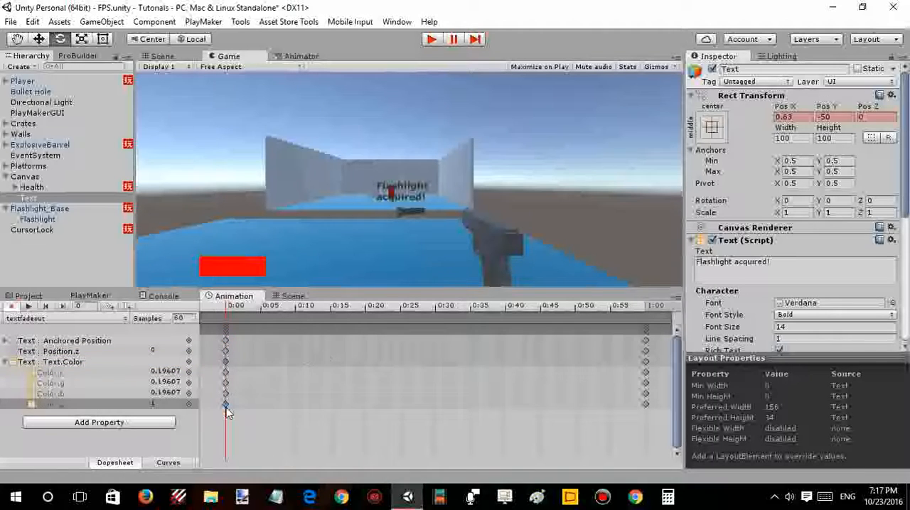
pyautogui.click(225, 407)
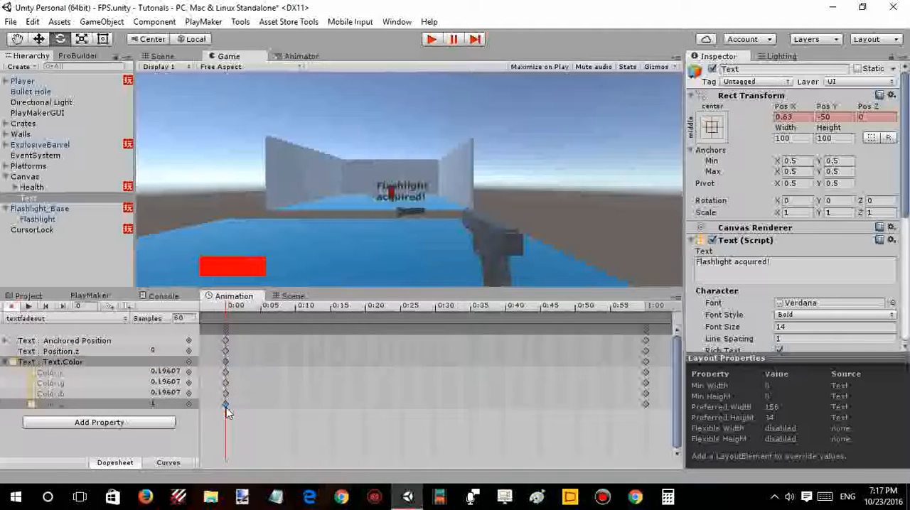
pyautogui.click(645, 404)
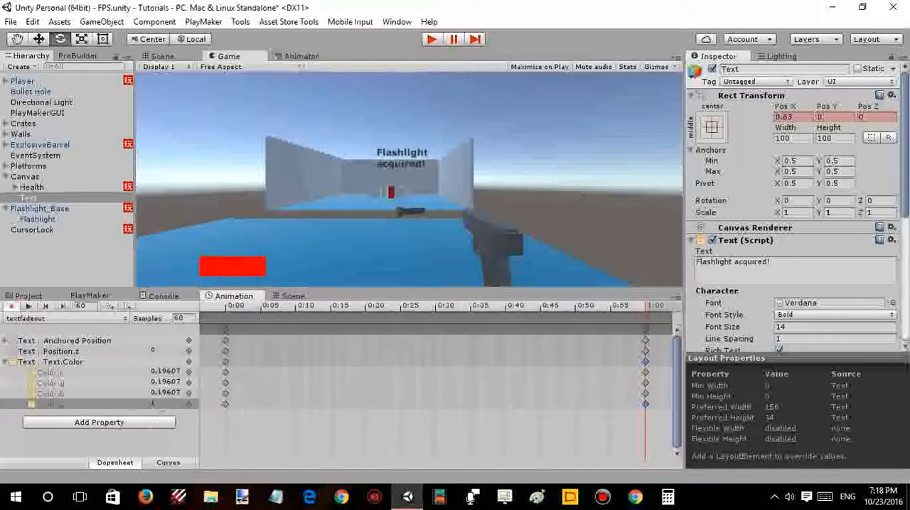
pyautogui.click(162, 404)
pyautogui.write('0')
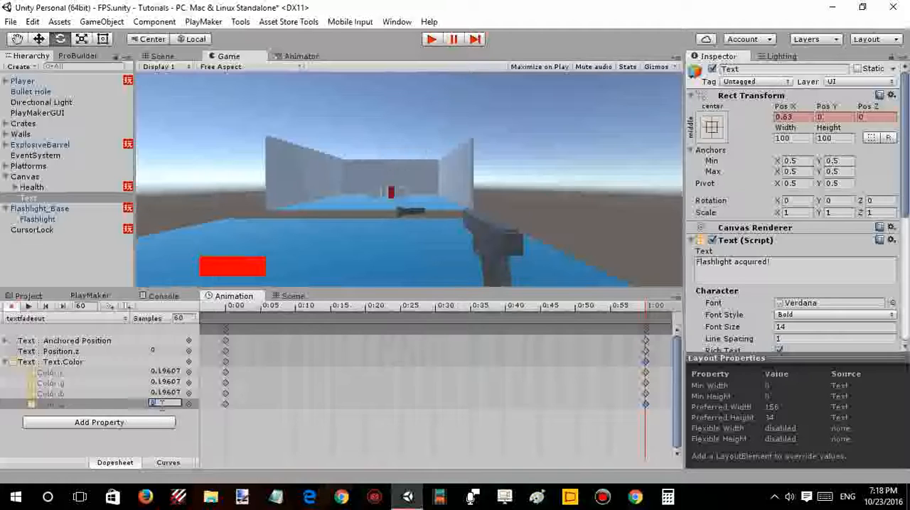
# - Preview the textfadeout animation from the start, stop playback and leave recording mode
pyautogui.moveTo(280, 315); pyautogui.dragTo(217, 313)
pyautogui.click(29, 306)
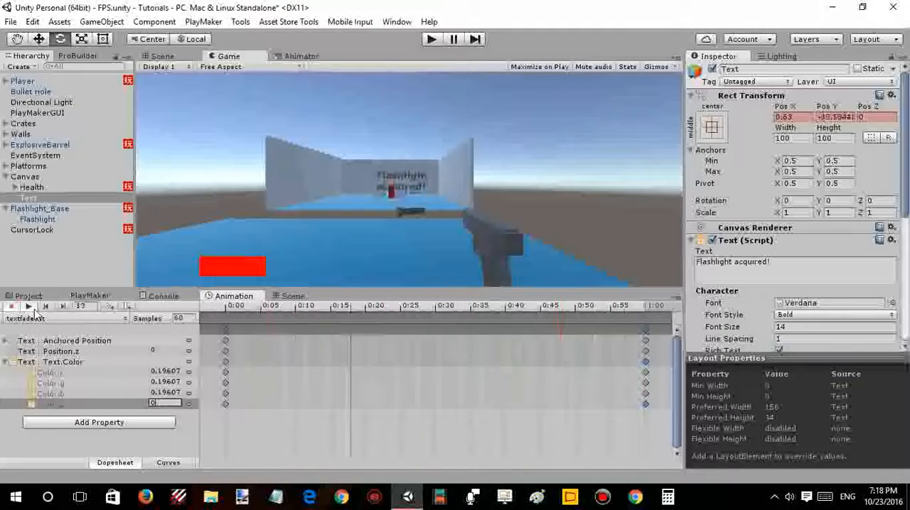
pyautogui.click(33, 309)
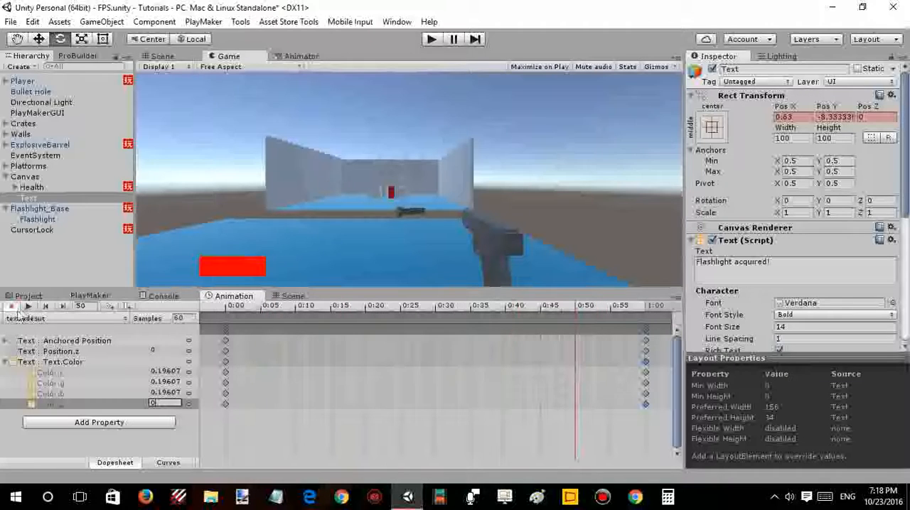
pyautogui.click(16, 310)
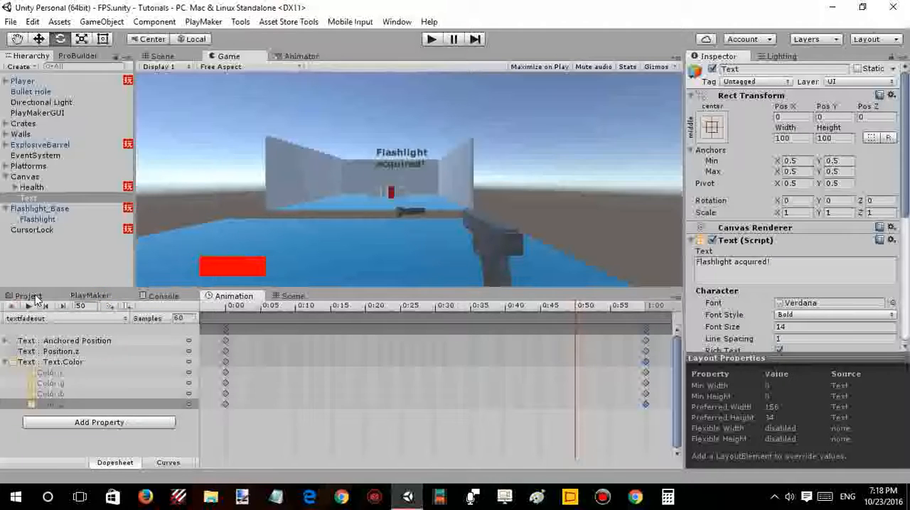
# - Remove the Animator component from the Text object
pyautogui.scroll(-6, 771, 267)
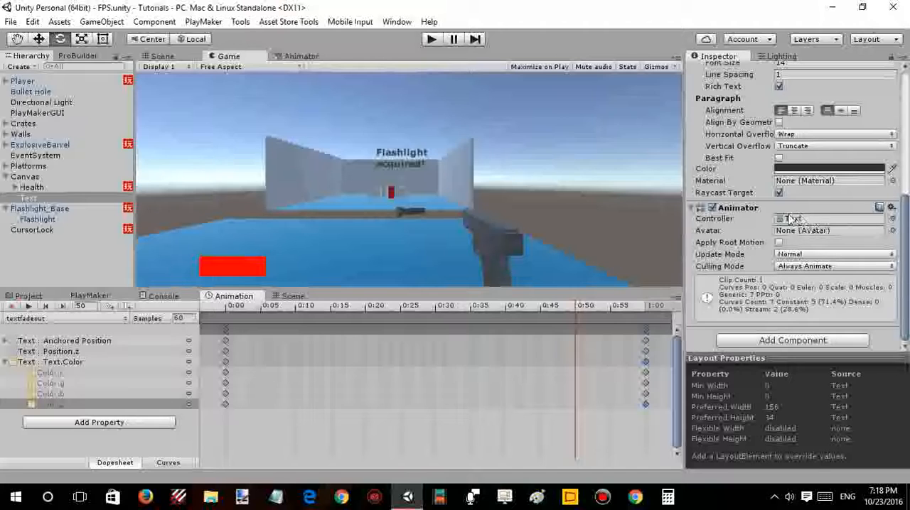
pyautogui.rightClick(727, 208)
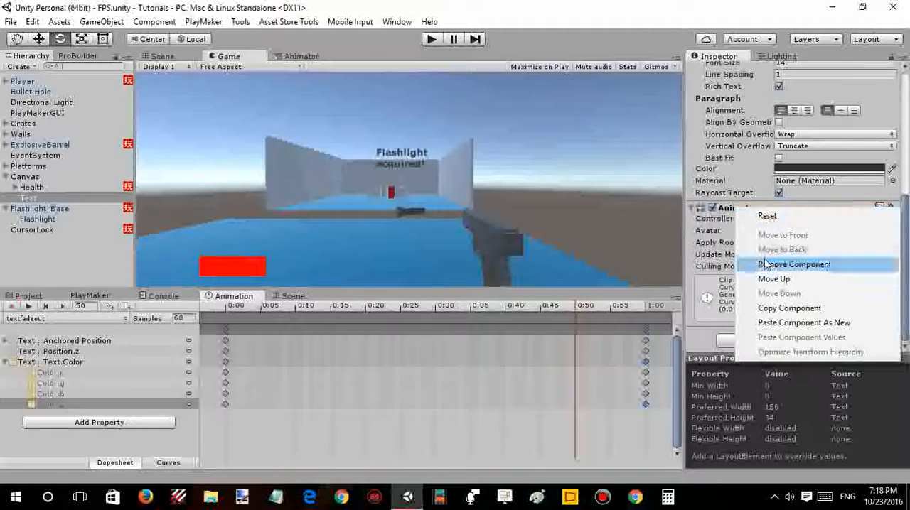
pyautogui.click(765, 264)
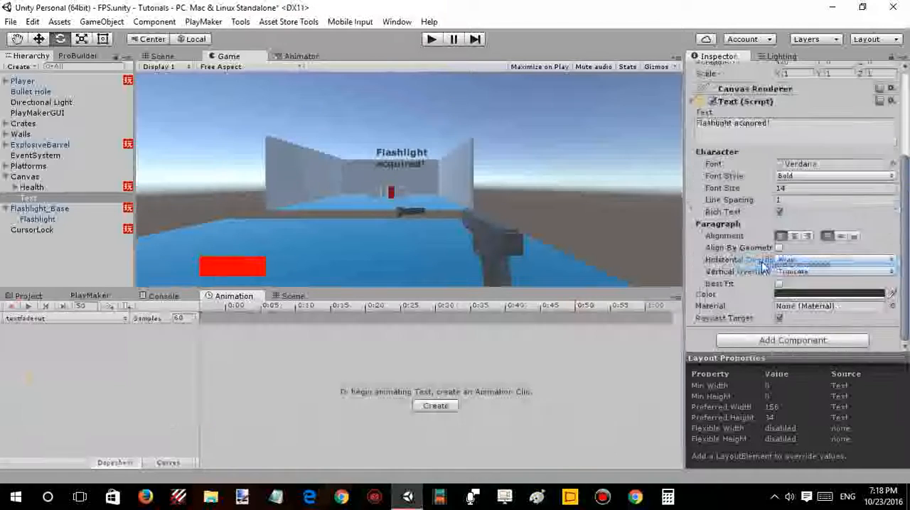
# - Add an Animation component to the Text object and bring its settings into view
pyautogui.click(758, 340)
pyautogui.write('anima')
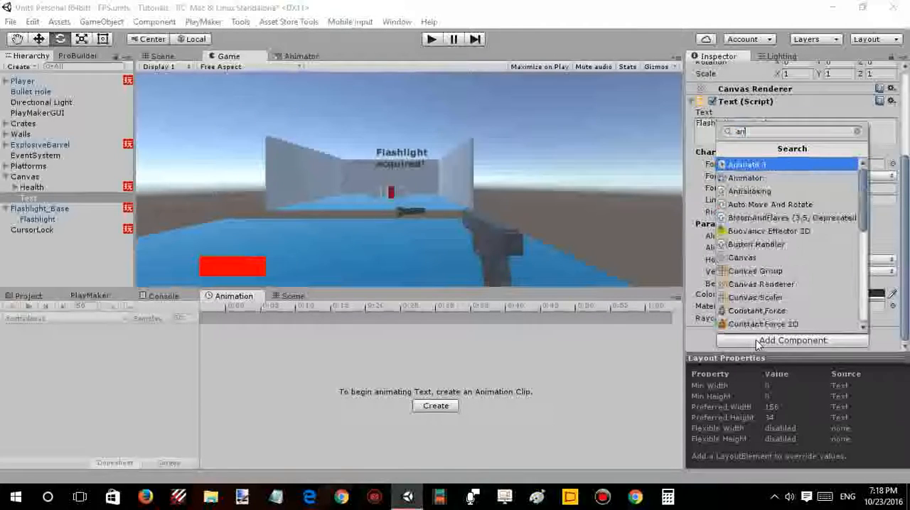
pyautogui.click(749, 164)
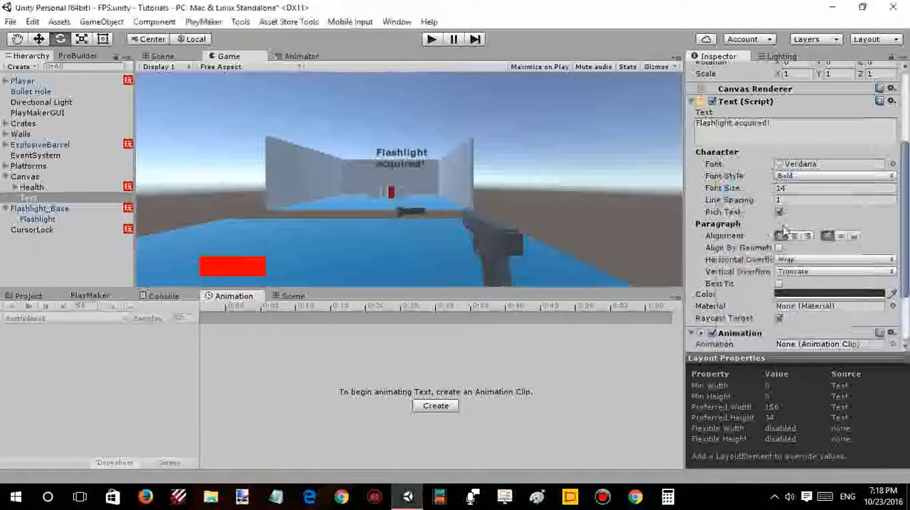
pyautogui.scroll(-3, 853, 255)
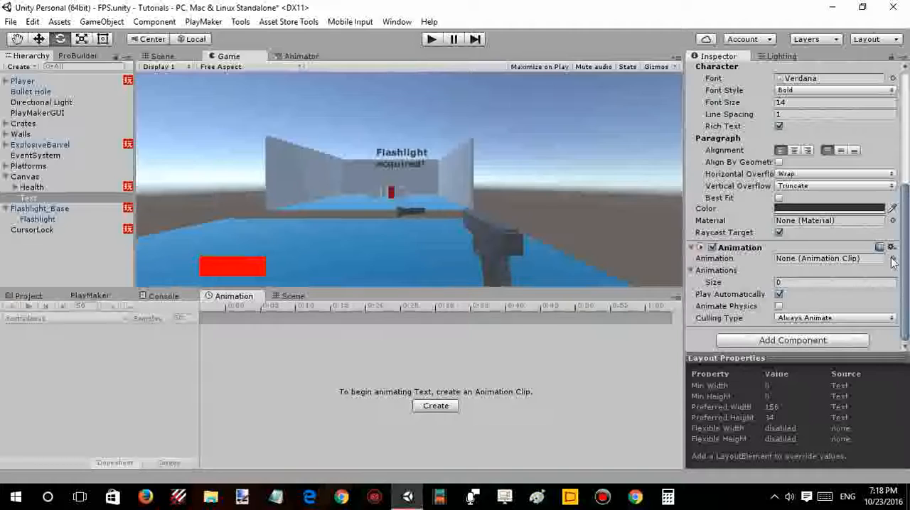
# - Open the texts folder inside the project's Animations folder and select the textfadeout clip to show its settings
pyautogui.click(36, 299)
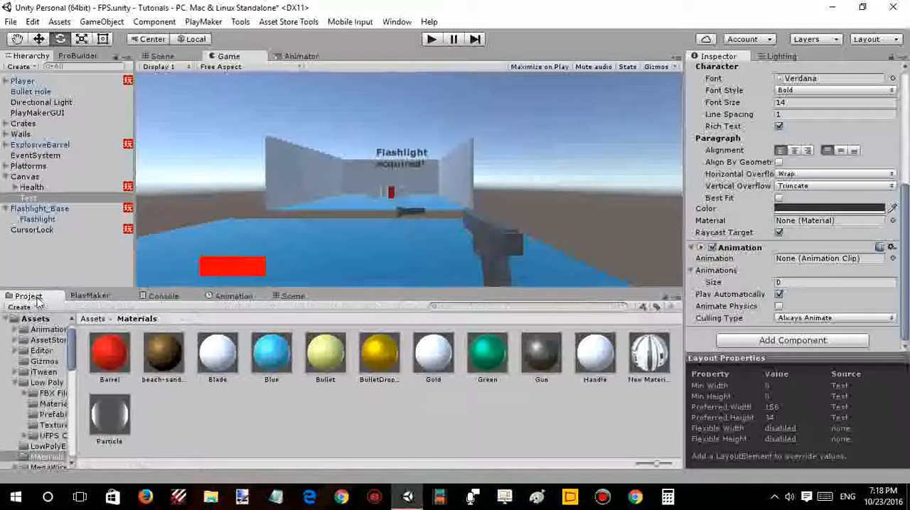
pyautogui.click(93, 319)
pyautogui.doubleClick(111, 355)
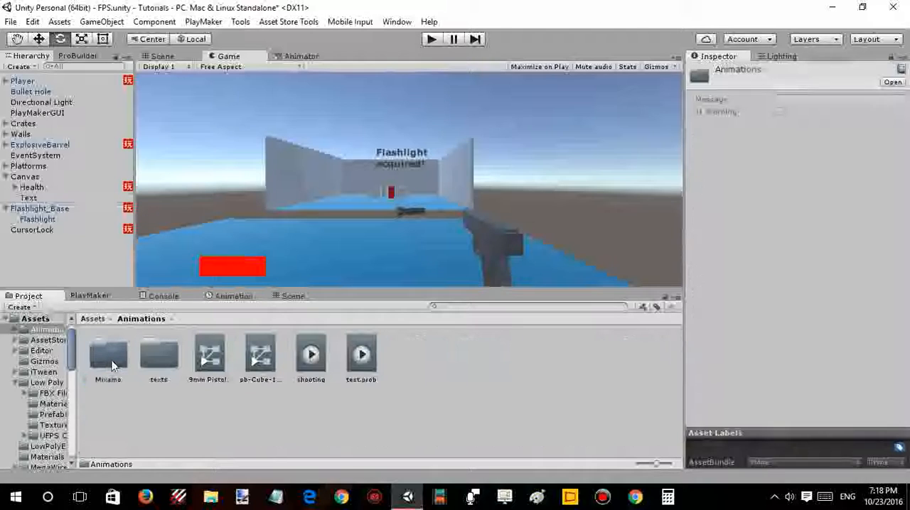
pyautogui.click(167, 371)
pyautogui.doubleClick(166, 371)
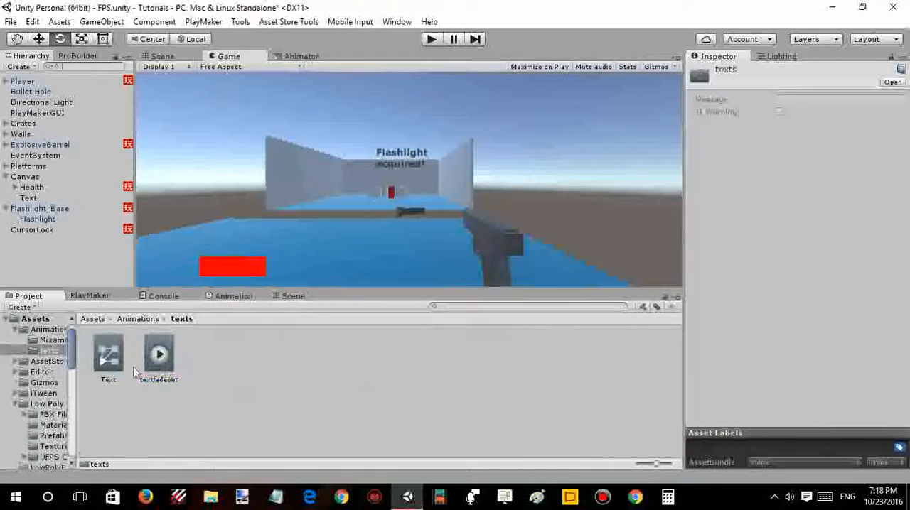
pyautogui.click(157, 359)
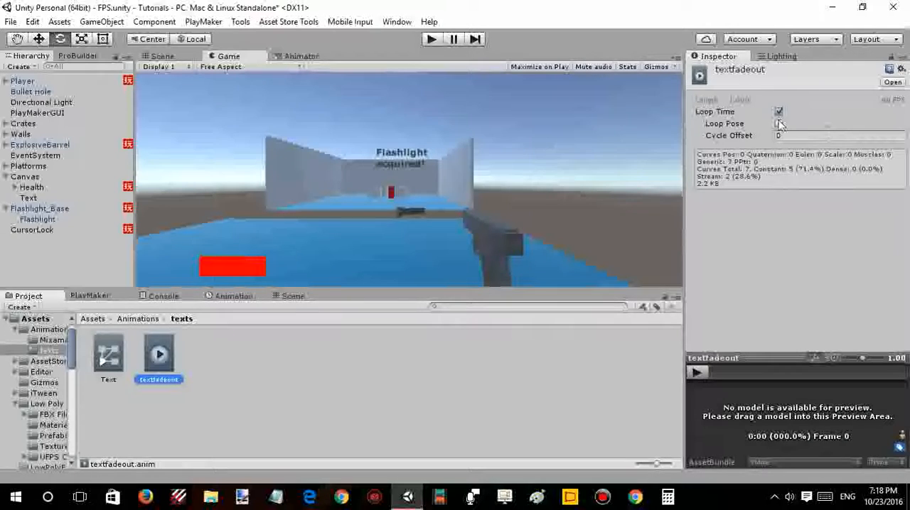
# - Mark the textfadeout clip as Legacy in Debug inspector mode, restore Normal mode and go back to the Animations folder
pyautogui.click(900, 69)
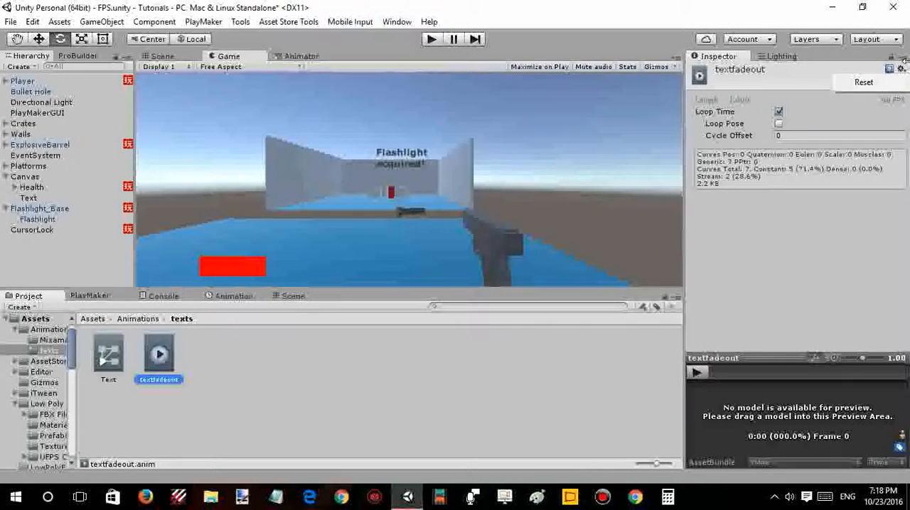
pyautogui.click(902, 56)
pyautogui.click(903, 57)
pyautogui.click(868, 88)
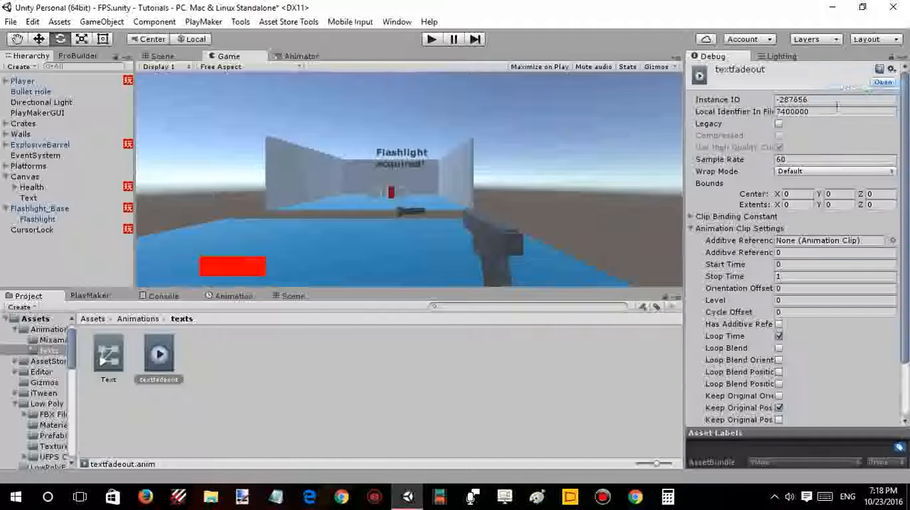
pyautogui.click(778, 124)
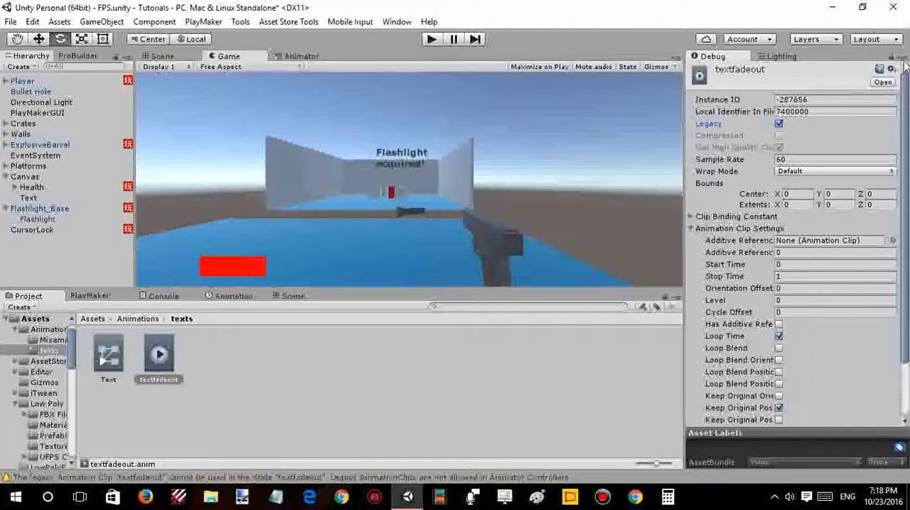
pyautogui.click(902, 56)
pyautogui.click(888, 72)
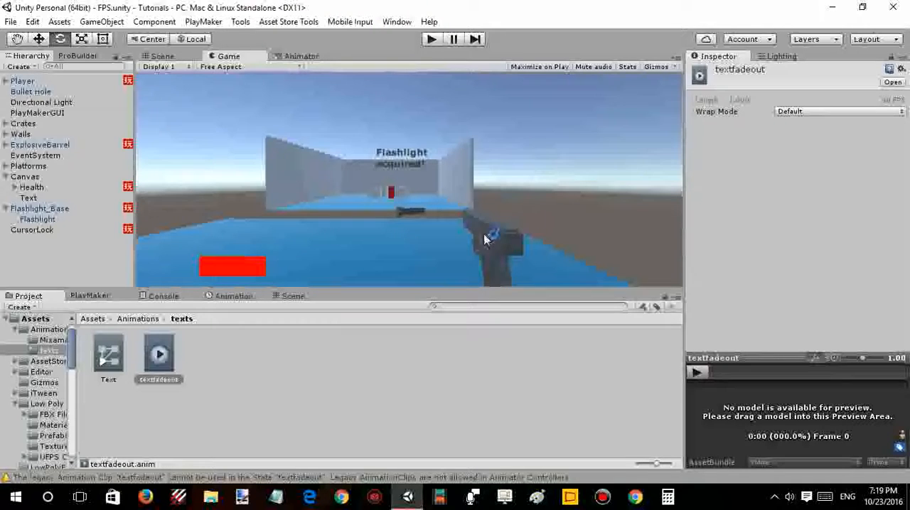
pyautogui.click(223, 376)
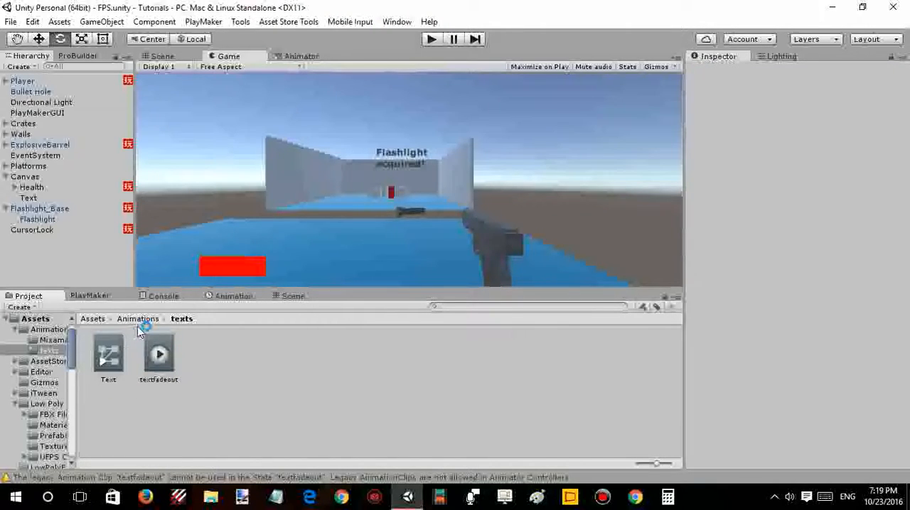
pyautogui.click(137, 319)
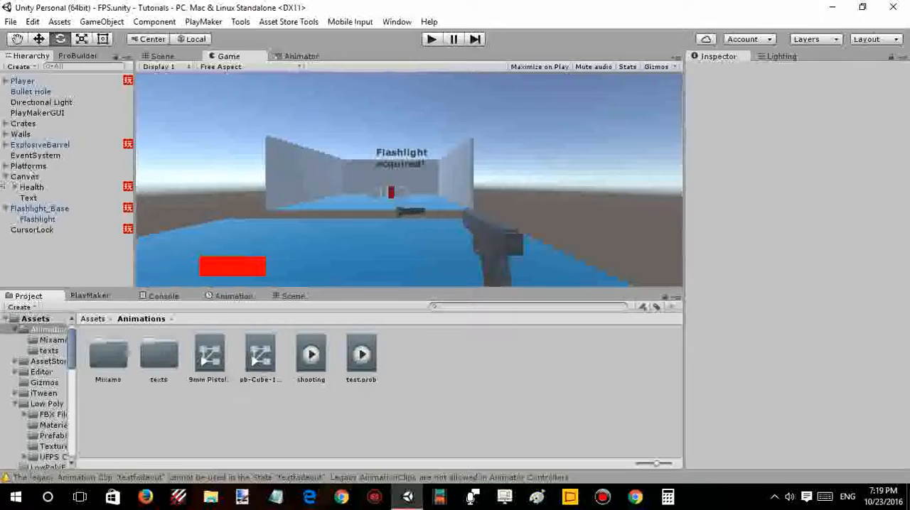
# - Rename the Text object under Canvas as Flashlight and deactivate it
pyautogui.click(32, 197)
pyautogui.click(32, 198)
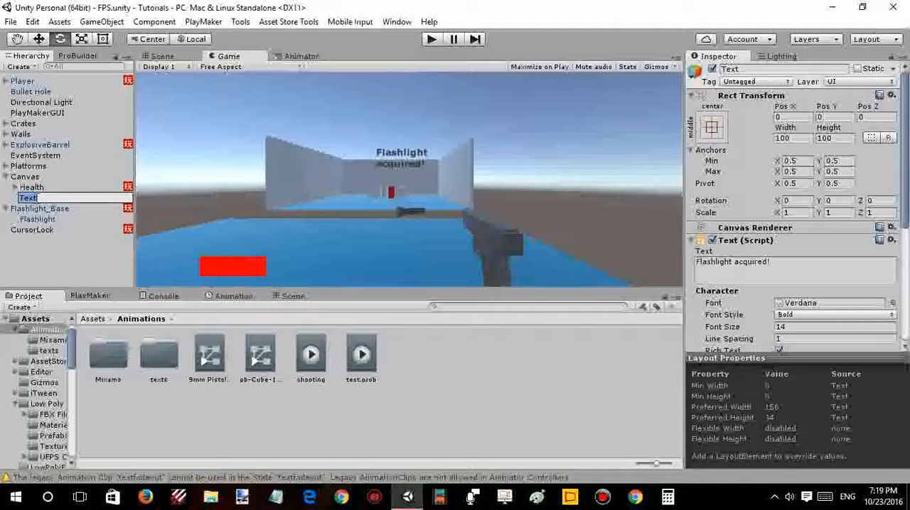
pyautogui.write('Flashlight')
pyautogui.click(44, 208)
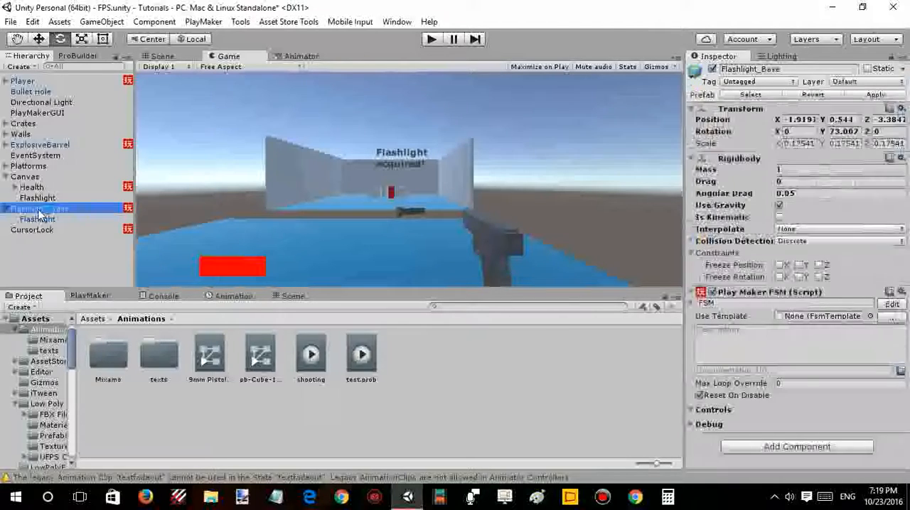
pyautogui.click(37, 198)
pyautogui.click(711, 69)
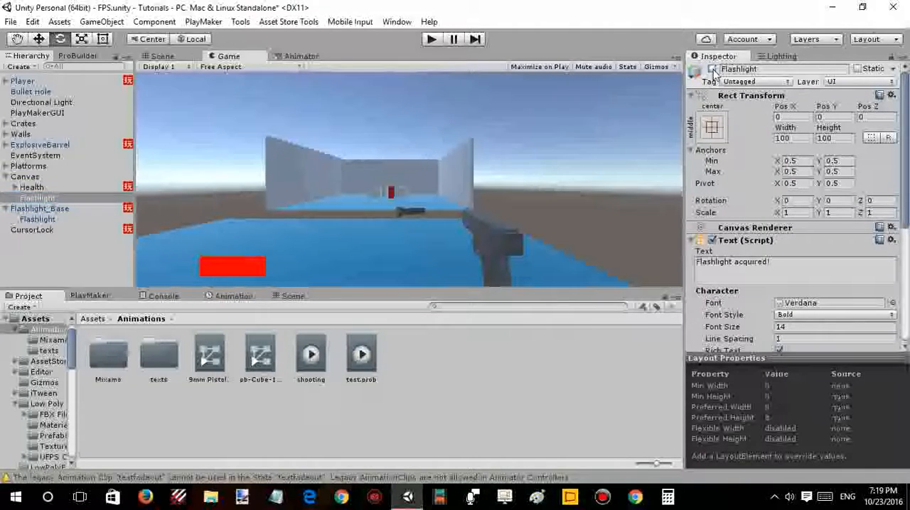
# - Turn off Play Automatically on the Flashlight text's Animation component and open the selection for its animation clip
pyautogui.scroll(-3, 836, 250)
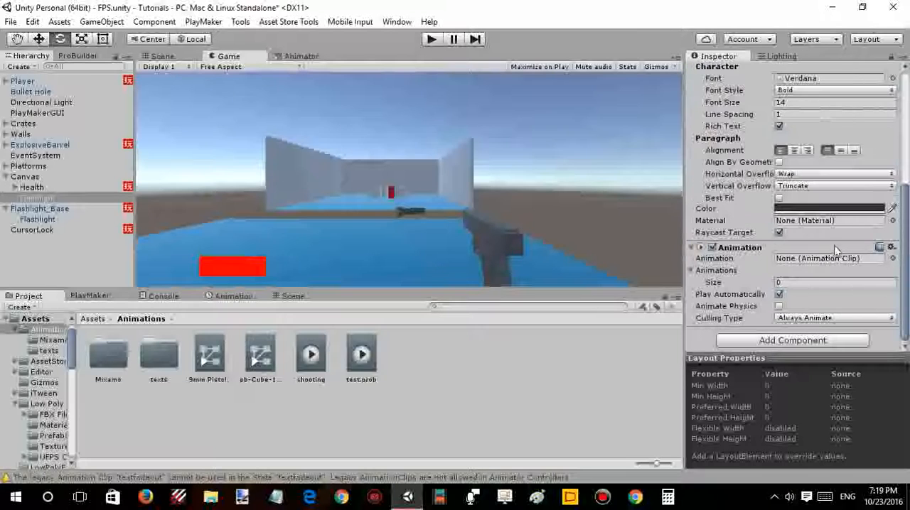
pyautogui.click(778, 295)
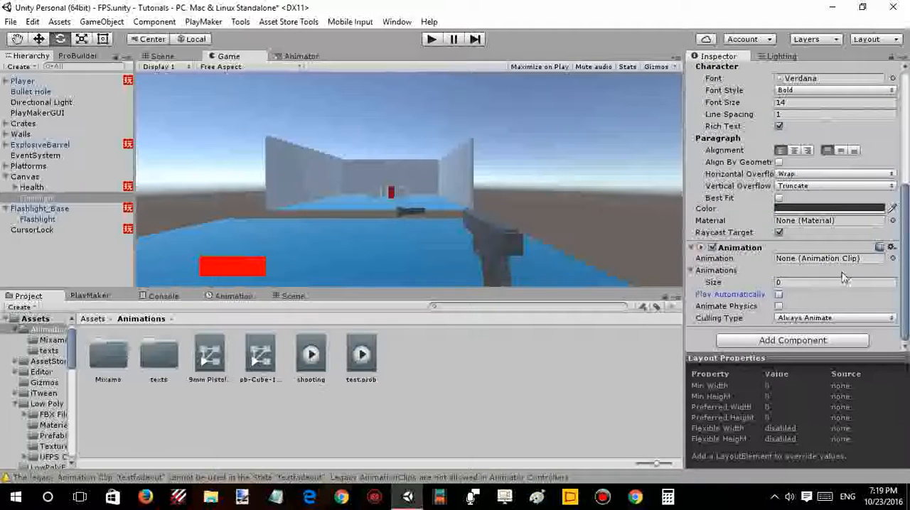
pyautogui.click(893, 260)
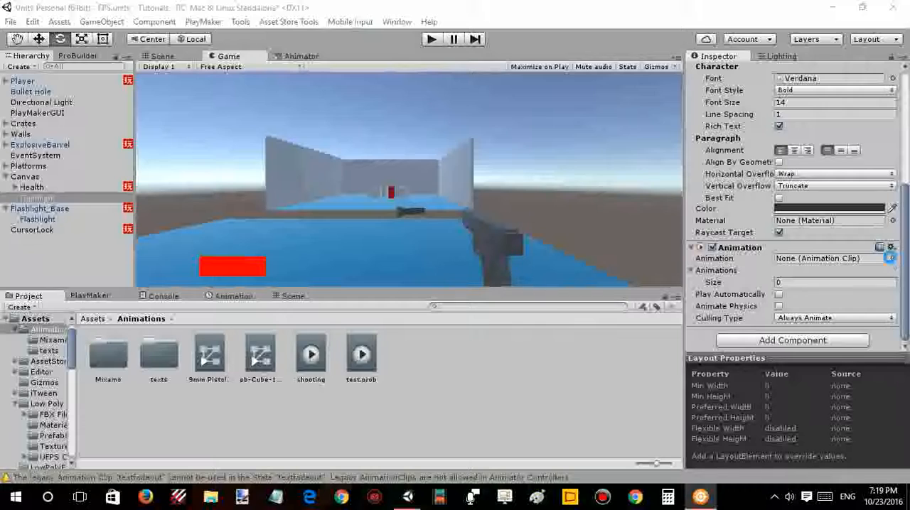
# - Close the Avast SafeZone window
pyautogui.click(700, 497)
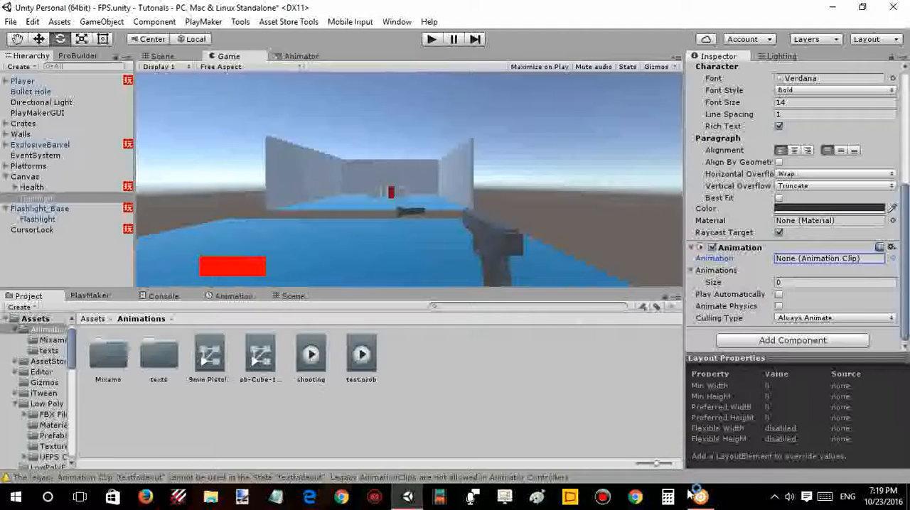
pyautogui.moveTo(700, 497)
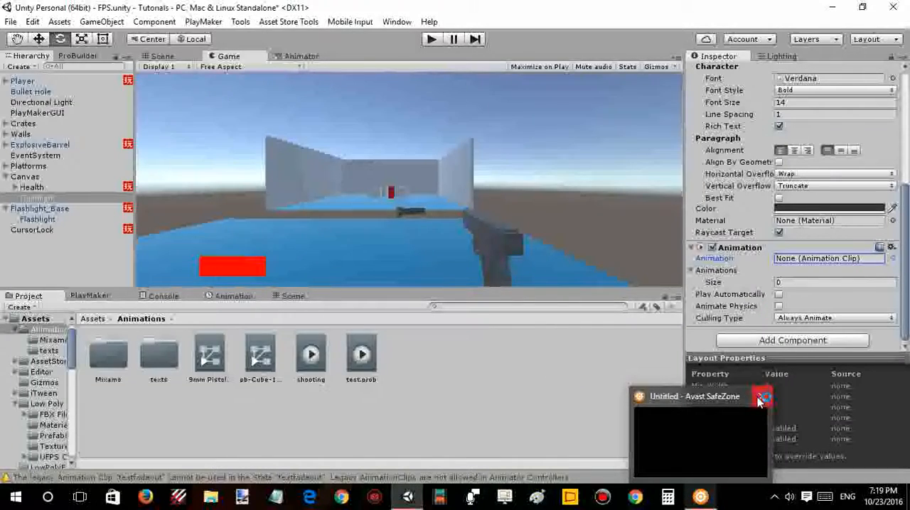
pyautogui.click(758, 398)
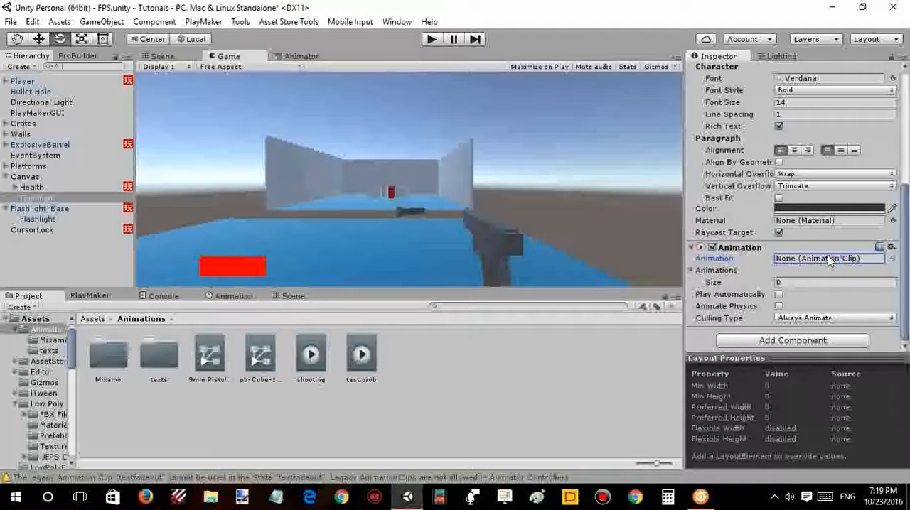
# - Search the animation clips for "fade" and assign textfadeout to the Flashlight text's Animation component
pyautogui.click(895, 259)
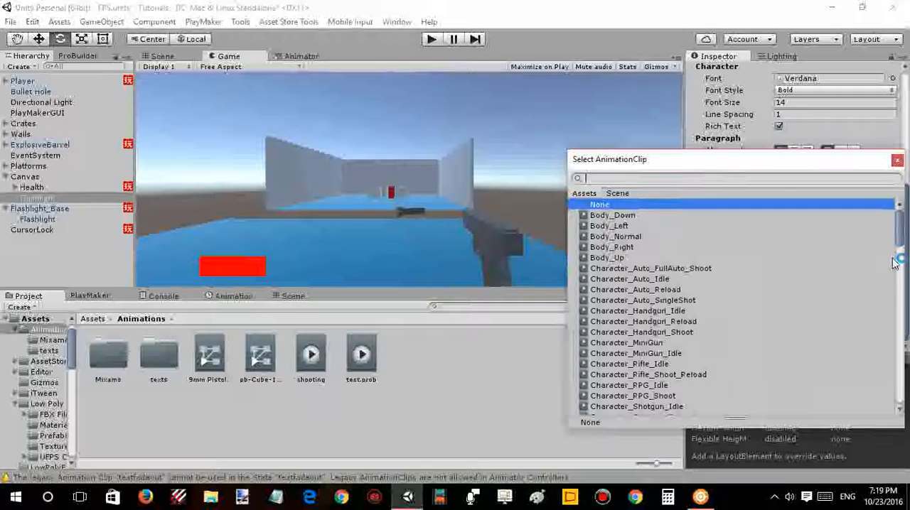
pyautogui.write('fade')
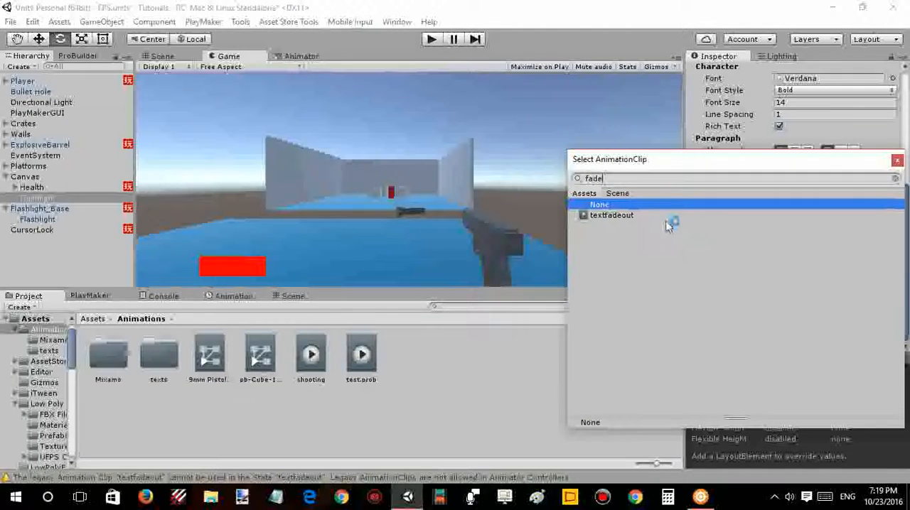
pyautogui.doubleClick(666, 220)
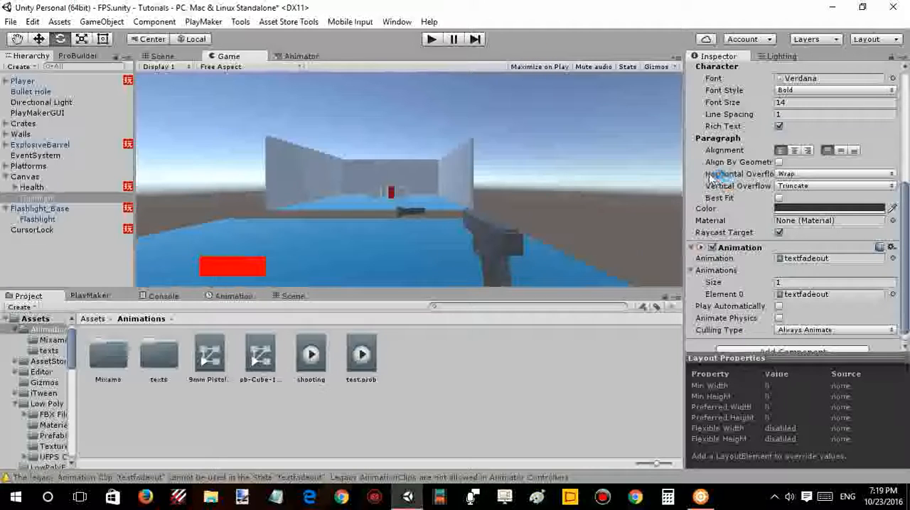
# - Add an Activate Game Object action to State 3 of the Flashlight_Base FSM in PlayMaker
pyautogui.click(98, 296)
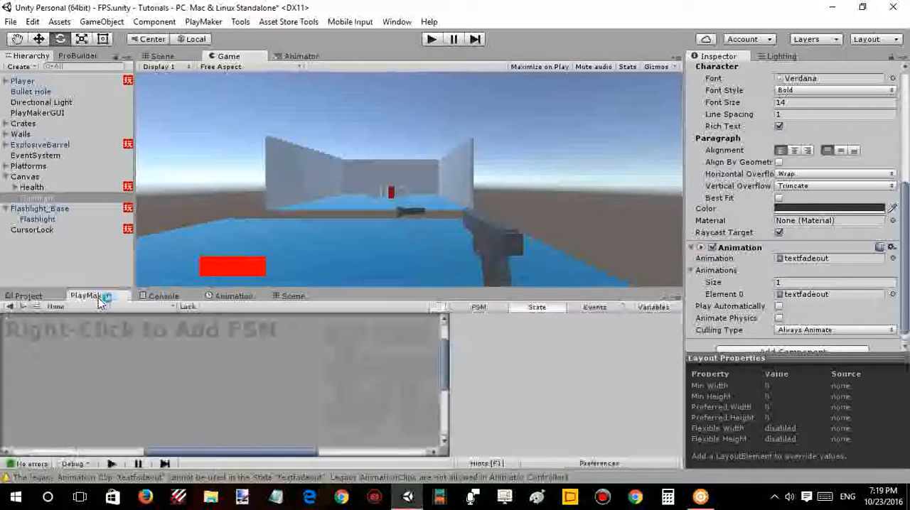
pyautogui.click(40, 209)
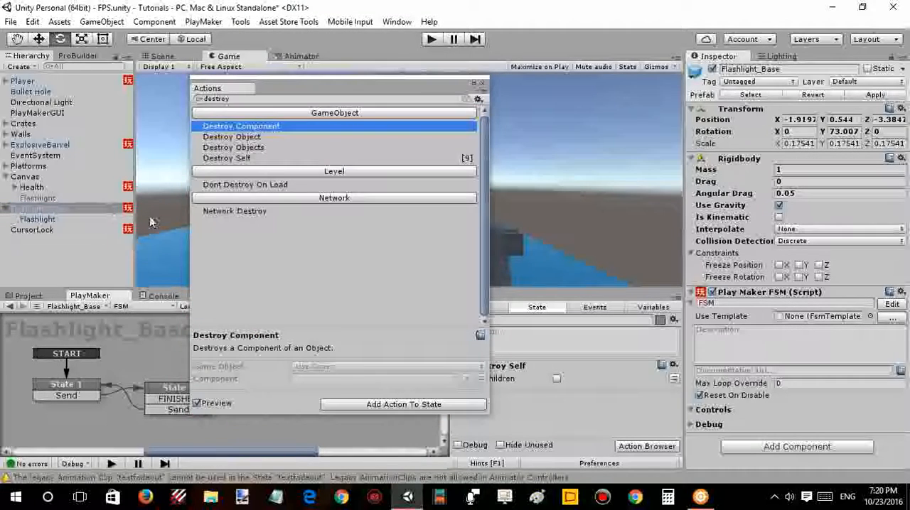
pyautogui.press('t')
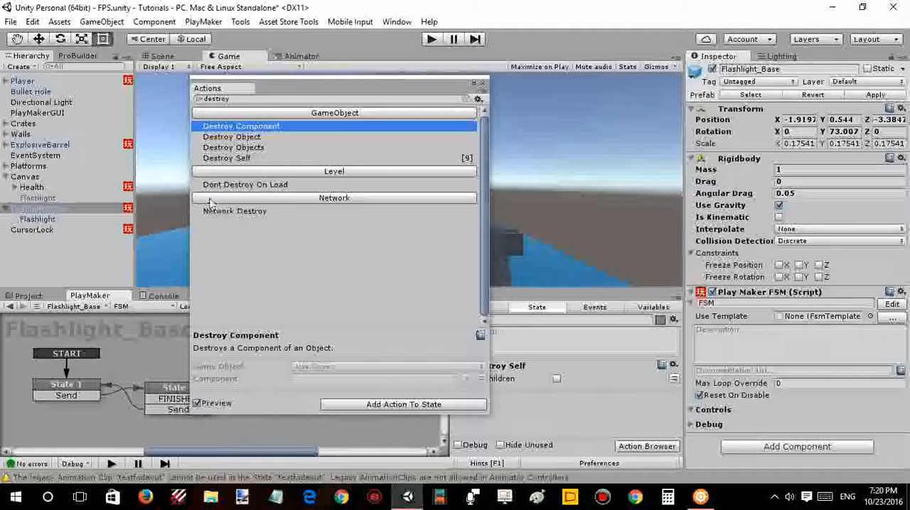
pyautogui.click(236, 99)
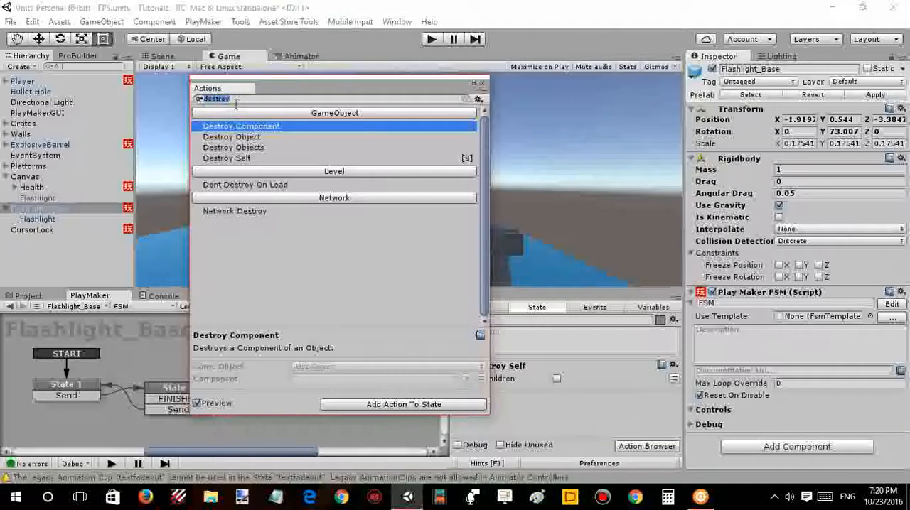
pyautogui.write('acti')
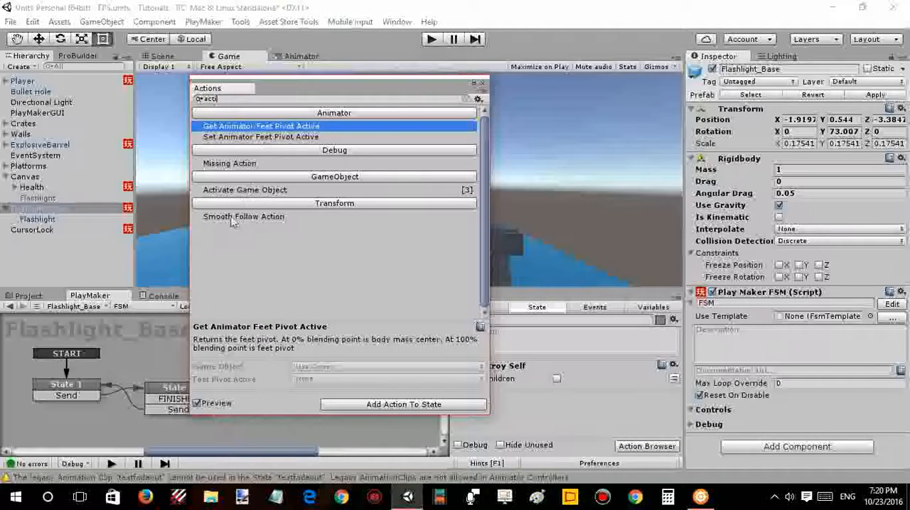
pyautogui.doubleClick(233, 190)
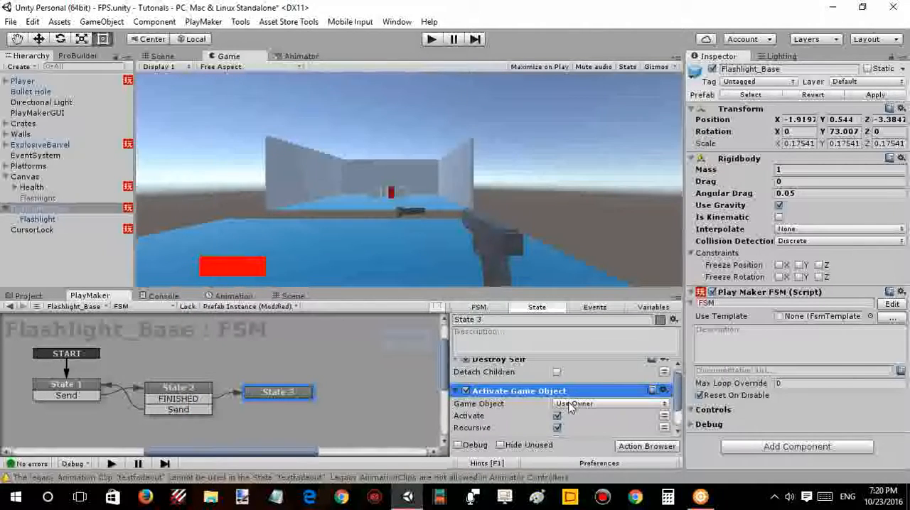
# - Make State 3's Activate Game Object action target a specified game object instead of its owner
pyautogui.click(569, 404)
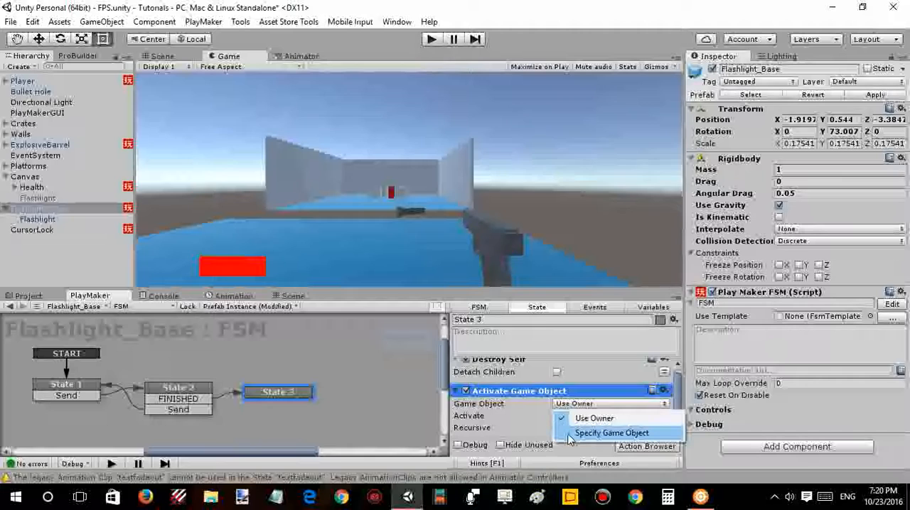
pyautogui.click(569, 433)
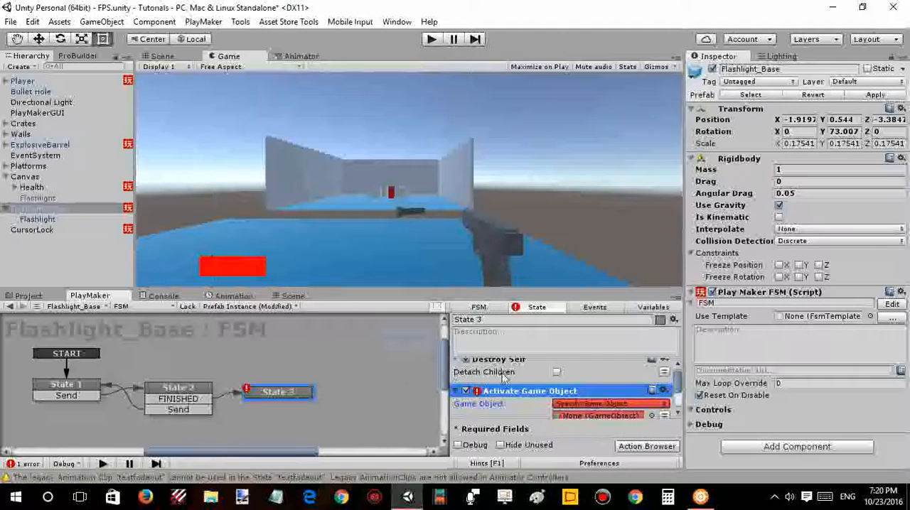
pyautogui.scroll(2, 650, 387)
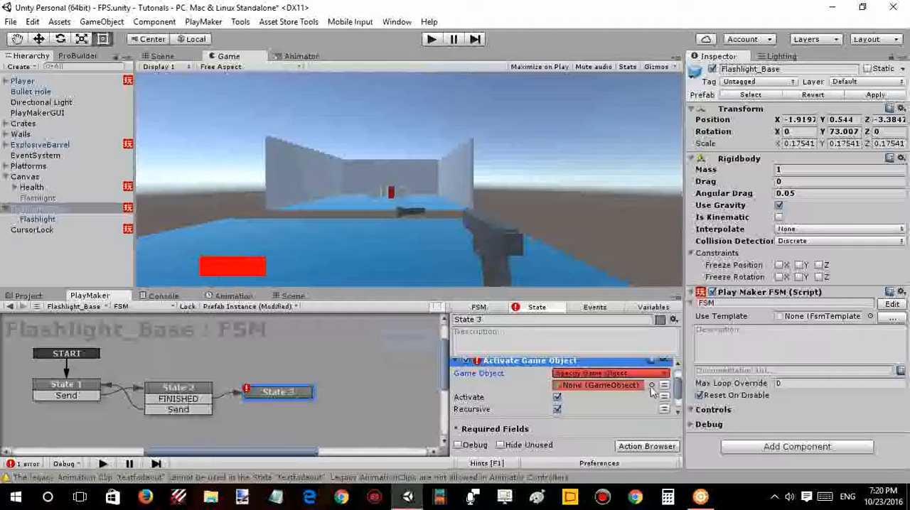
# - Search the scene objects for "f" and assign Flashlight to the Activate Game Object action
pyautogui.click(650, 386)
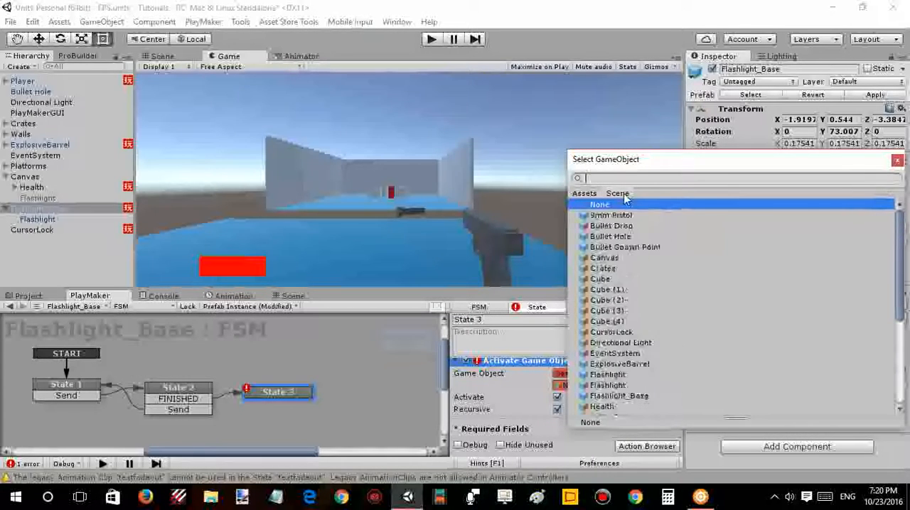
pyautogui.write('f')
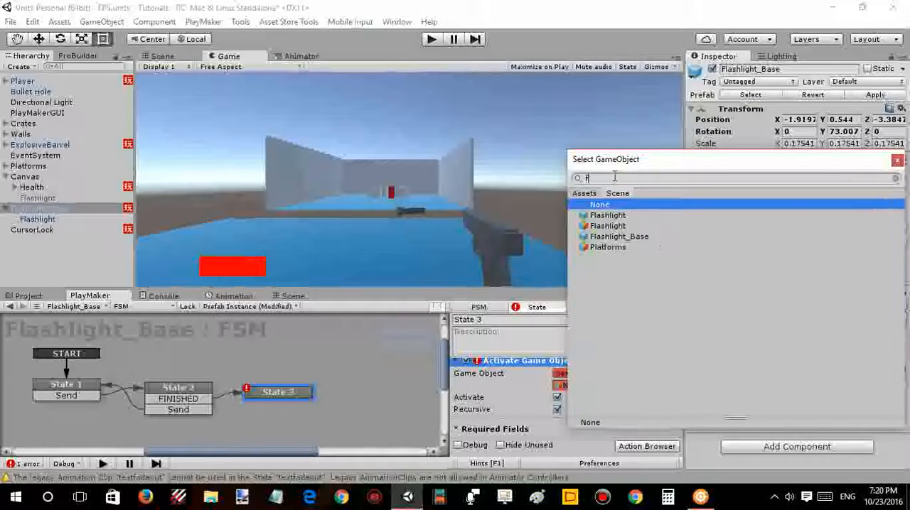
pyautogui.click(613, 216)
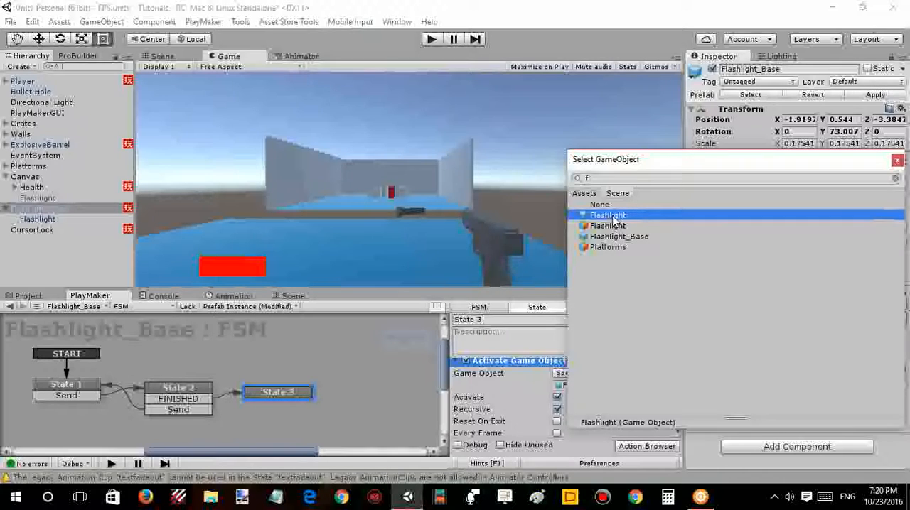
pyautogui.click(610, 237)
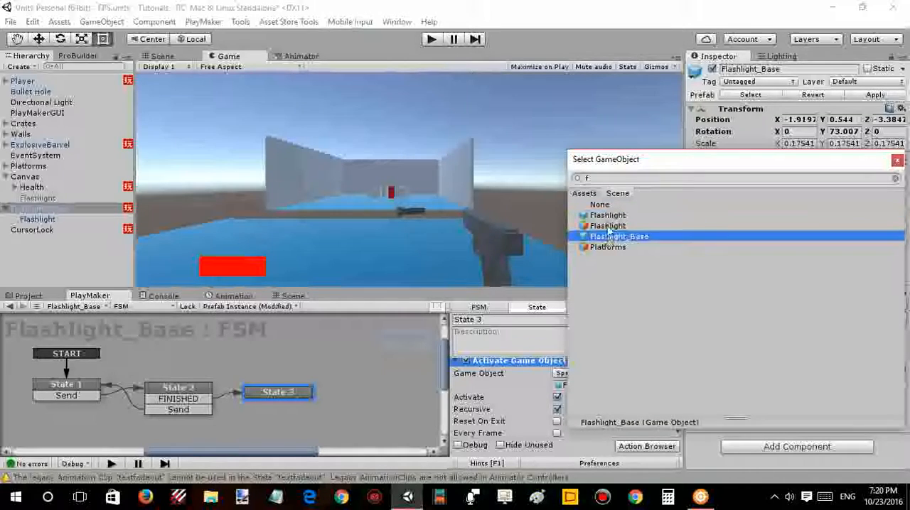
pyautogui.click(608, 227)
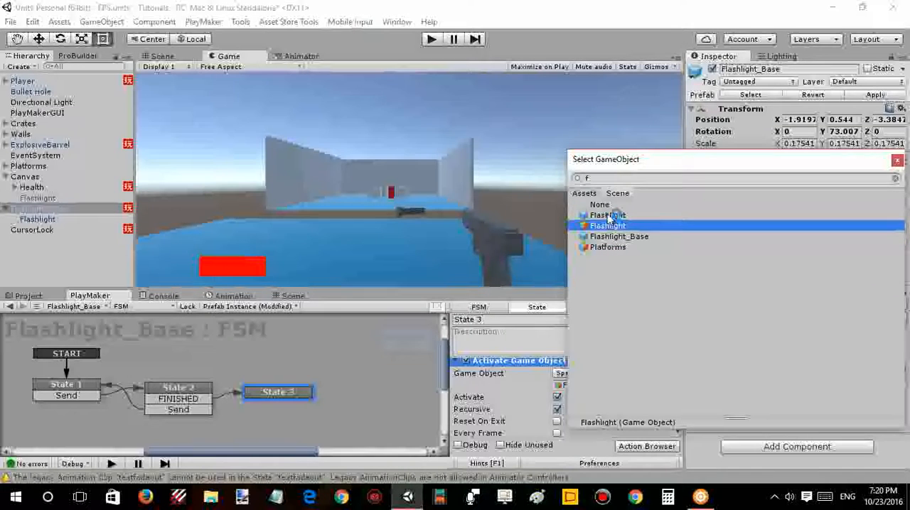
pyautogui.click(608, 216)
pyautogui.doubleClick(608, 216)
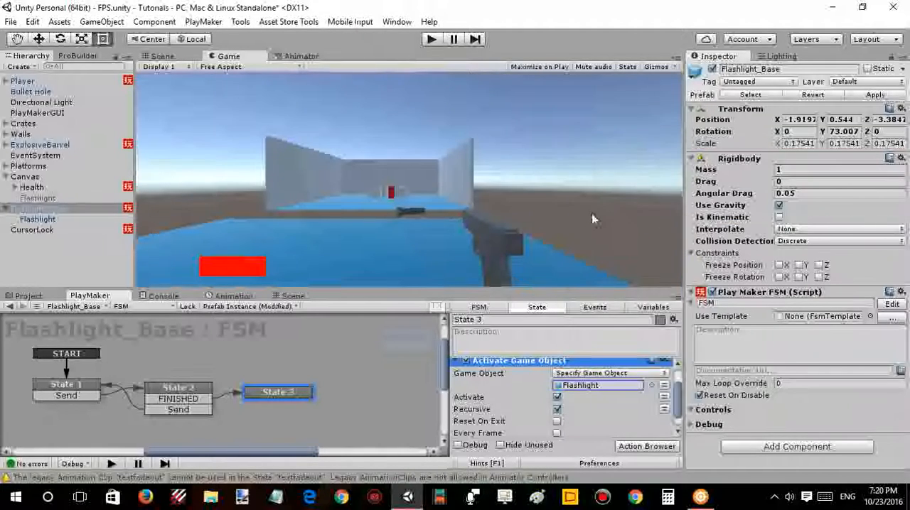
# - Try to rename the Flashlight text object under Canvas as FlashlightText
pyautogui.click(73, 198)
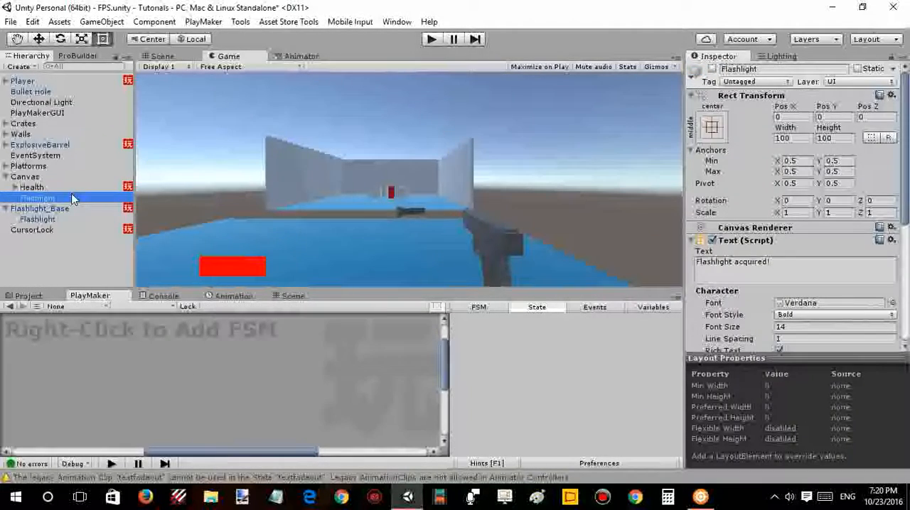
pyautogui.click(784, 70)
pyautogui.write('T')
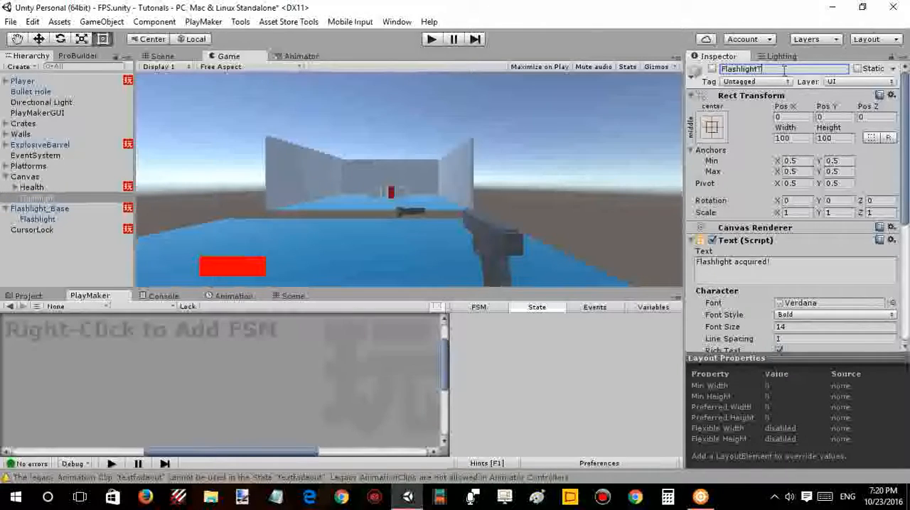
pyautogui.write('ext')
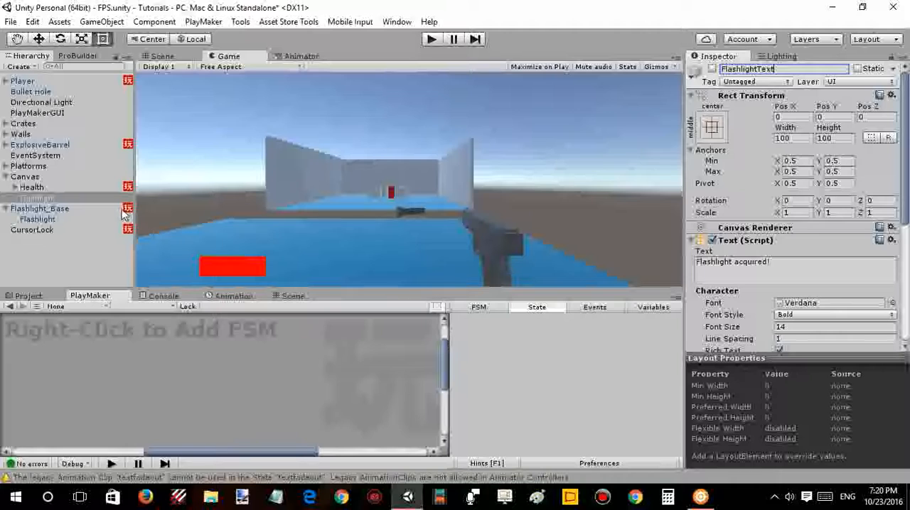
# - Return to Flashlight_Base's State 3 and search for "fl" among the possible targets of the Activate Game Object action
pyautogui.click(114, 211)
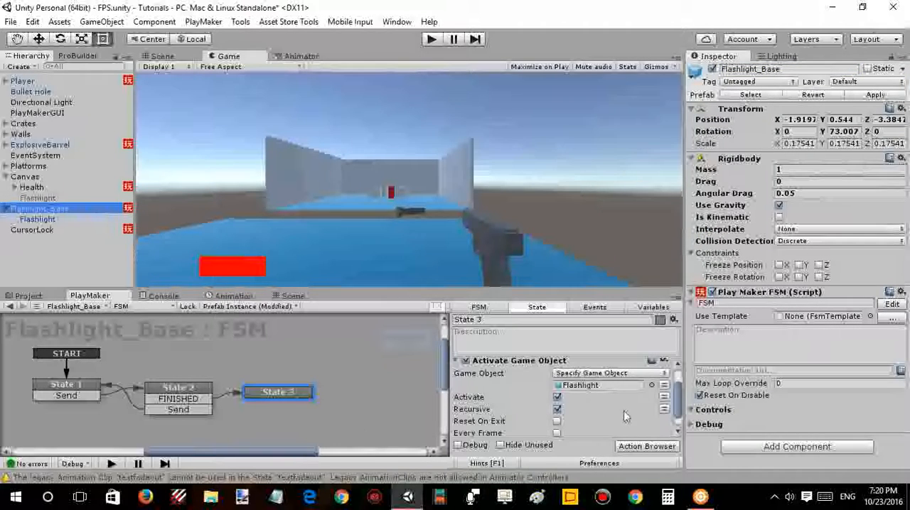
pyautogui.click(651, 385)
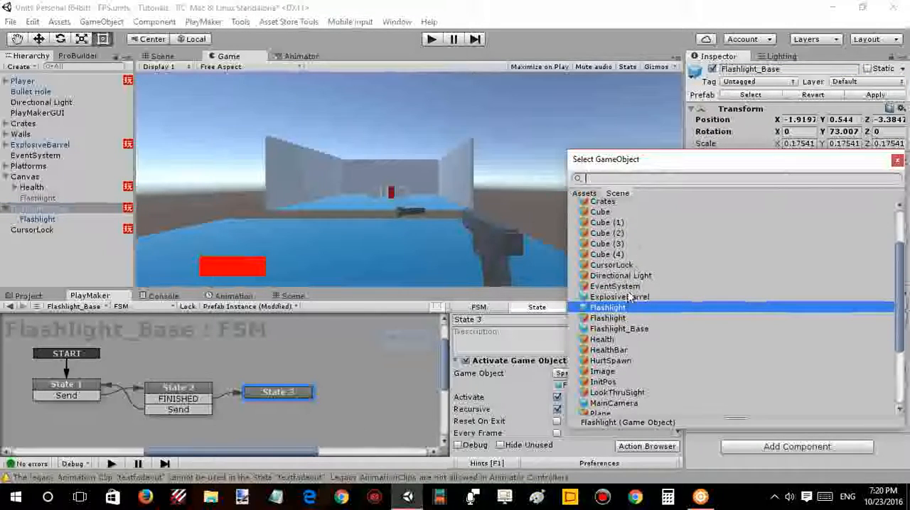
pyautogui.write('Fl')
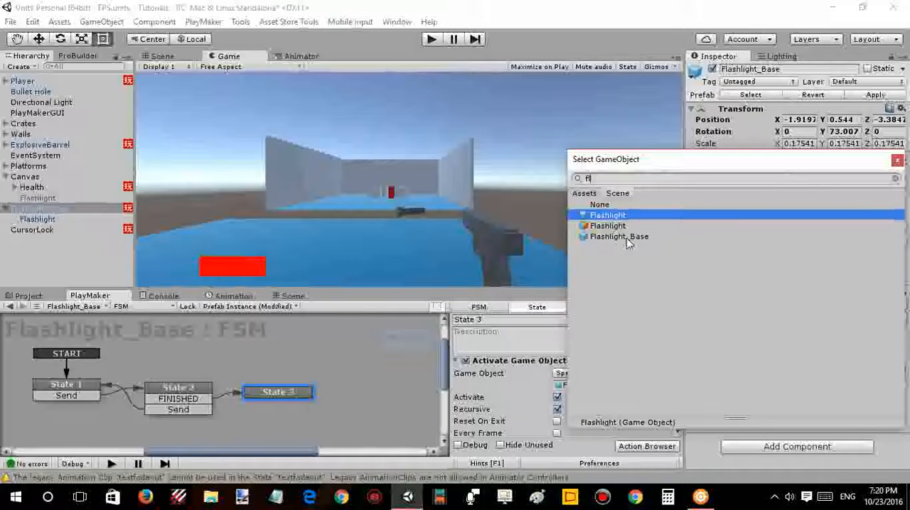
# - Close the object selection and rename the Canvas's Flashlight text object as FlashlightText
pyautogui.click(51, 201)
pyautogui.click(43, 198)
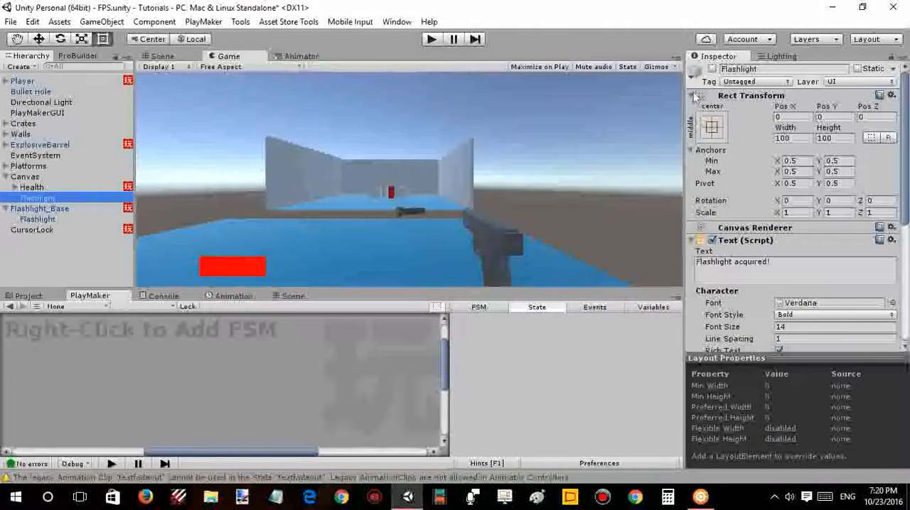
pyautogui.click(775, 71)
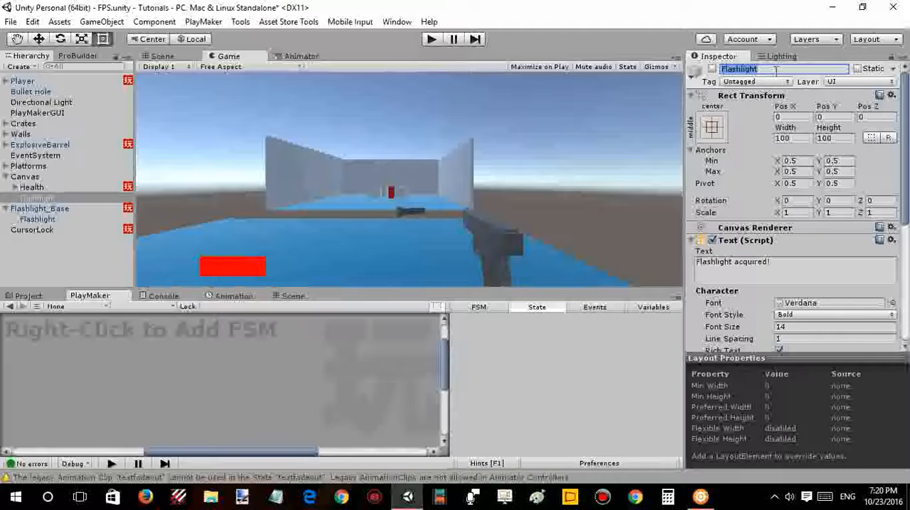
pyautogui.click(768, 68)
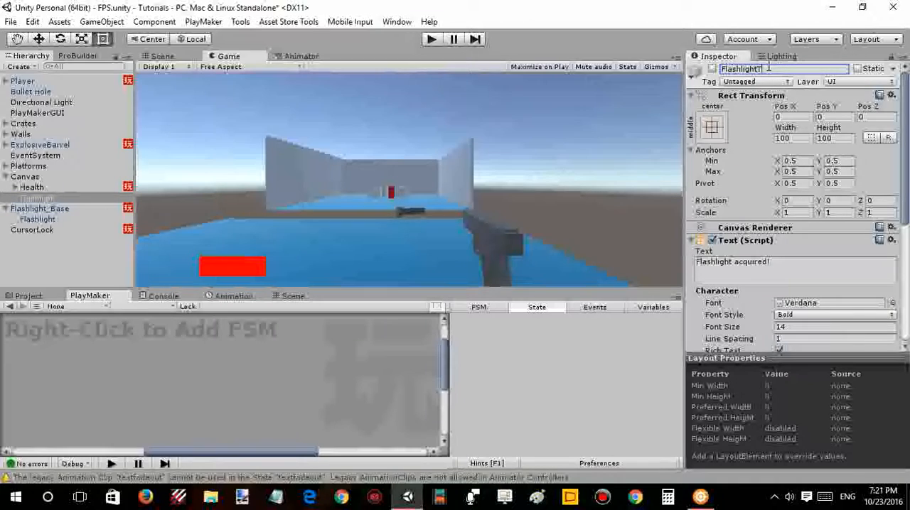
pyautogui.write('Text')
pyautogui.click(651, 124)
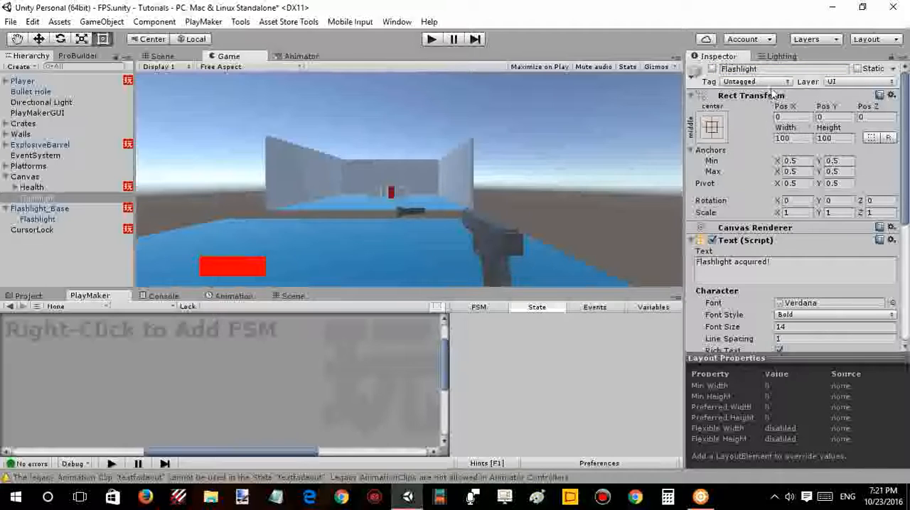
pyautogui.click(779, 69)
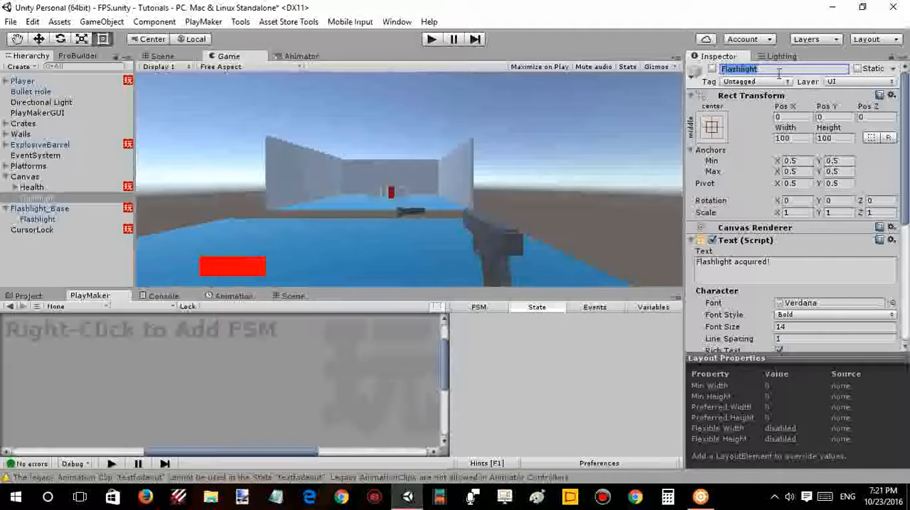
pyautogui.click(778, 69)
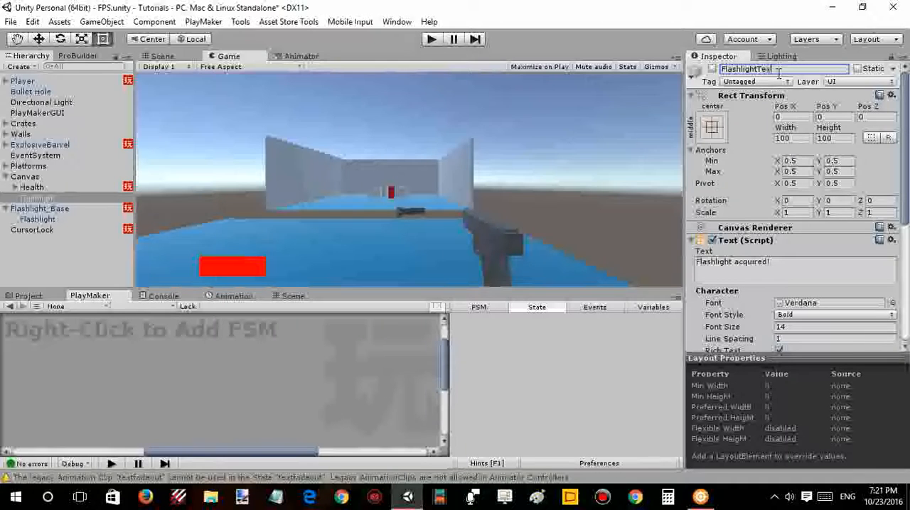
pyautogui.click(755, 106)
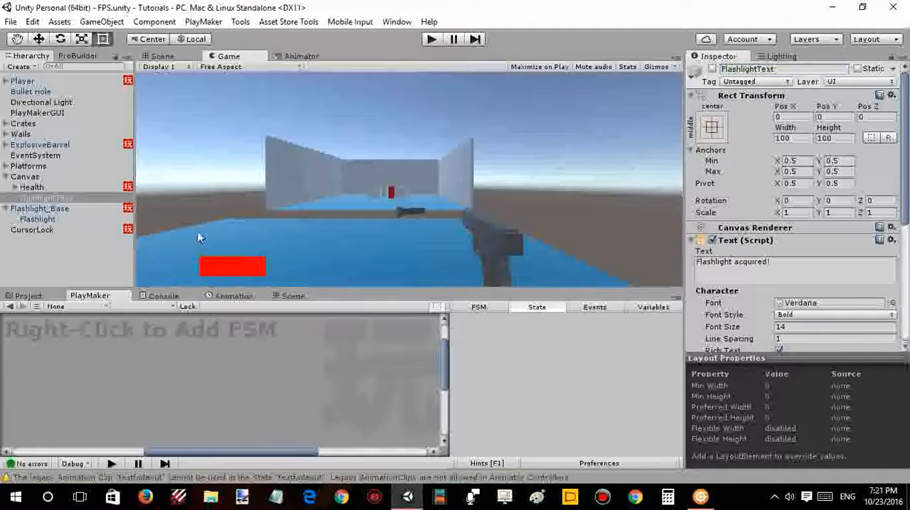
# - Assign the FlashlightText object as the target of the Activate Game Object action in Flashlight_Base's State 3
pyautogui.click(56, 209)
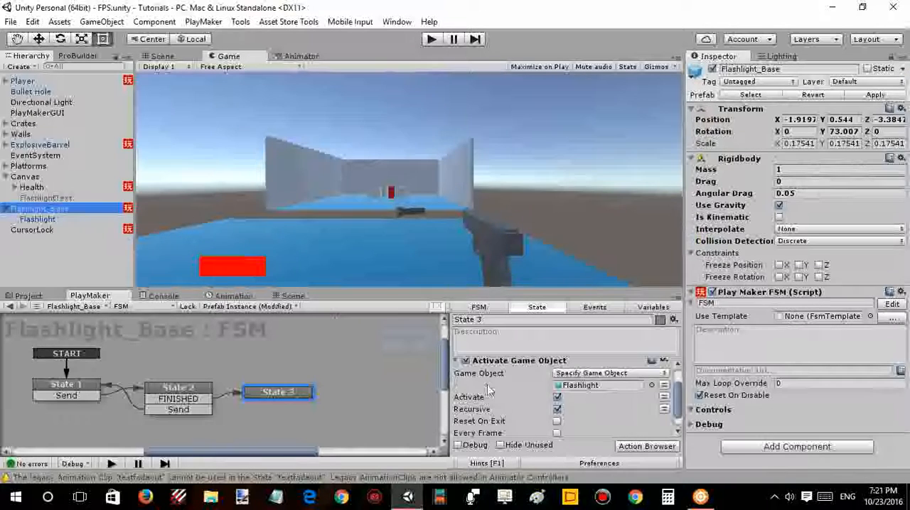
pyautogui.click(652, 386)
pyautogui.write('f')
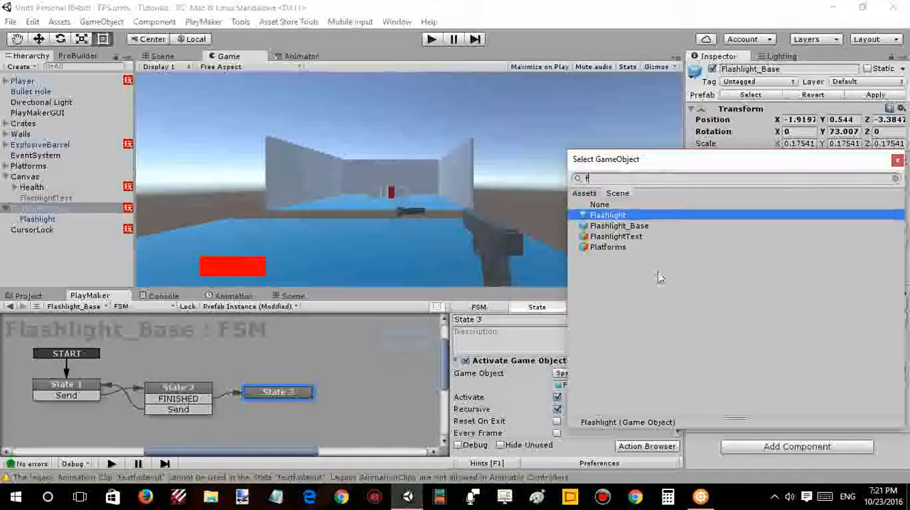
pyautogui.doubleClick(639, 236)
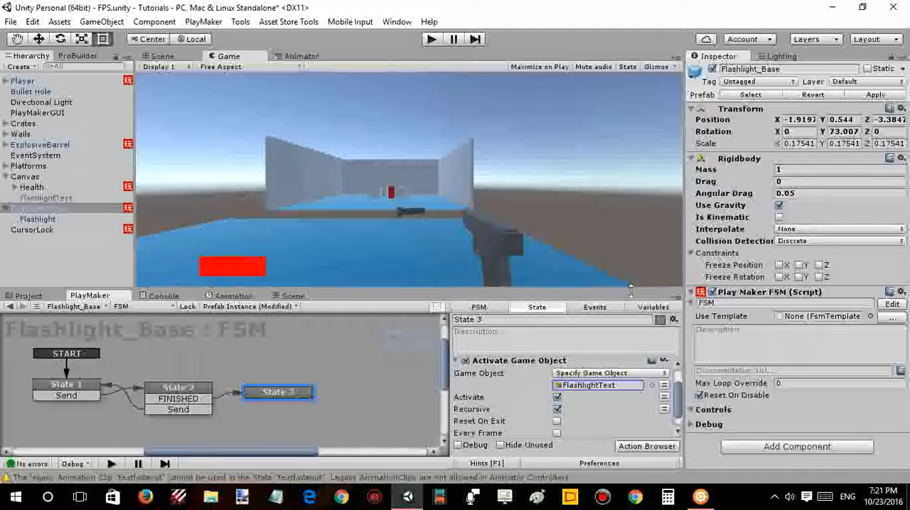
# - Turn off Recursive while leaving Activate on in the Activate Game Object action, and collapse the action
pyautogui.click(558, 401)
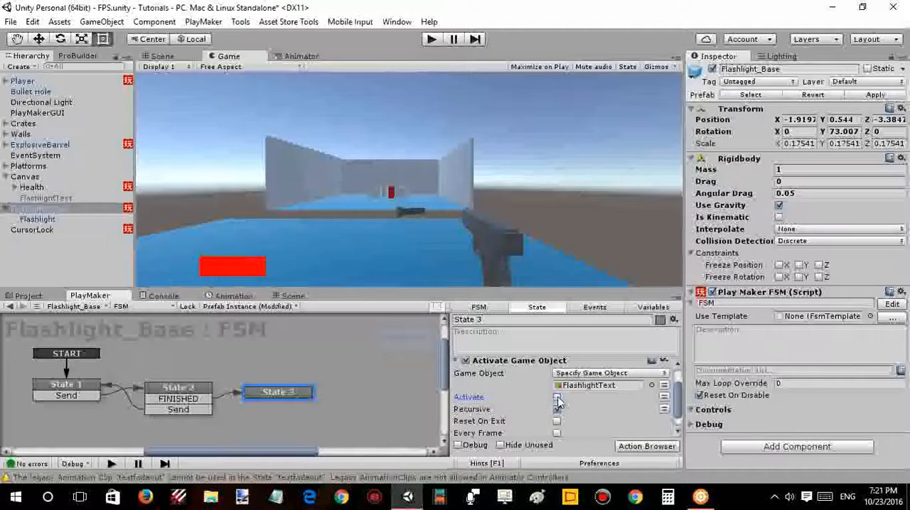
pyautogui.click(558, 400)
pyautogui.scroll(-1, 540, 418)
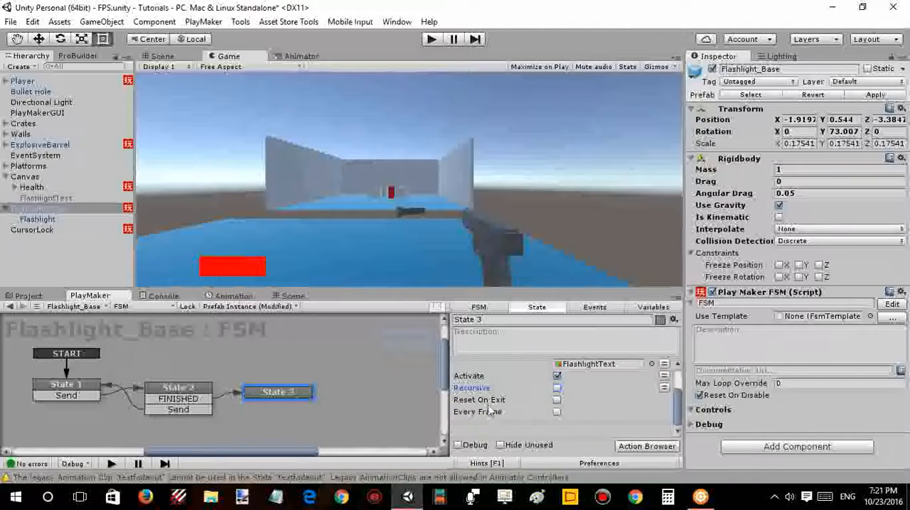
pyautogui.scroll(2, 488, 411)
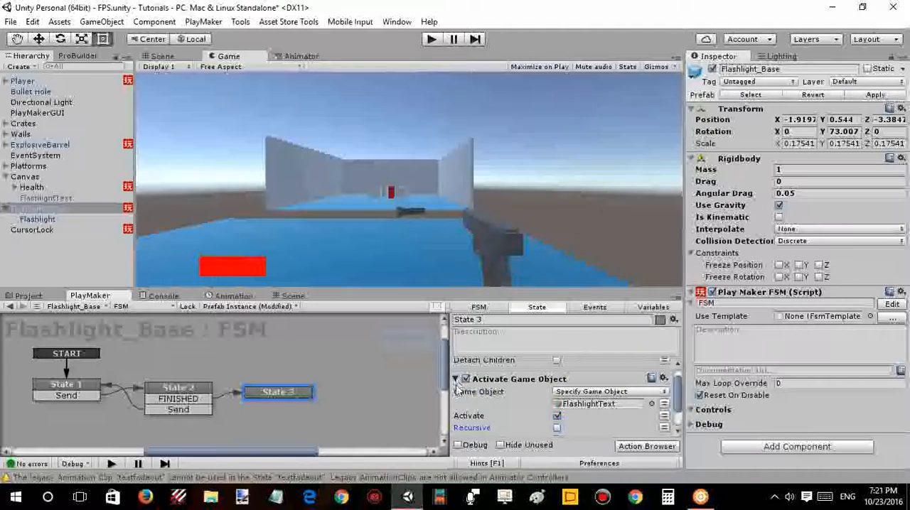
pyautogui.click(456, 381)
# - Search the PlayMaker actions for "play anim" and add Play Animation to State 3
pyautogui.press('`')
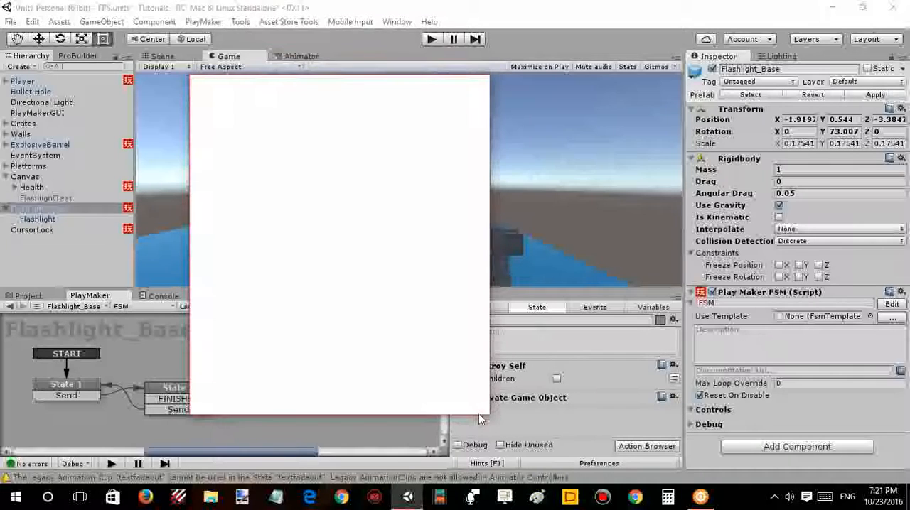
pyautogui.write('play an')
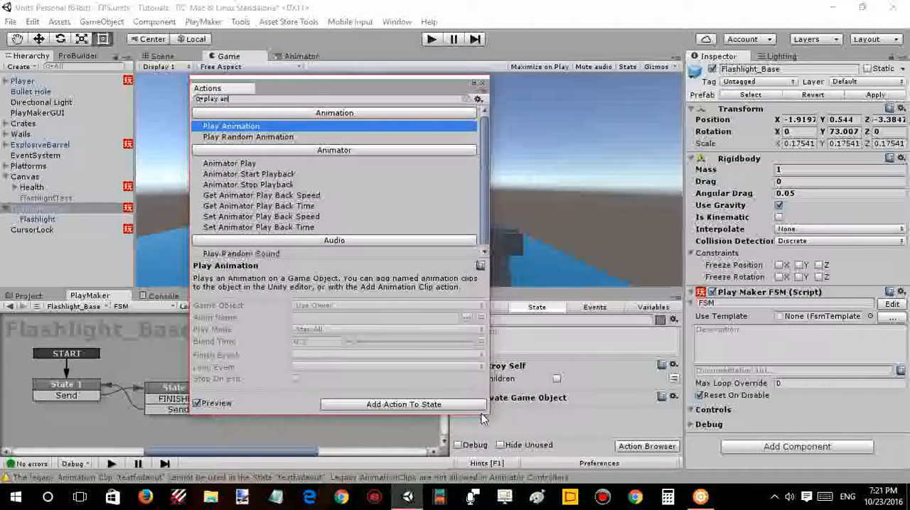
pyautogui.write('im')
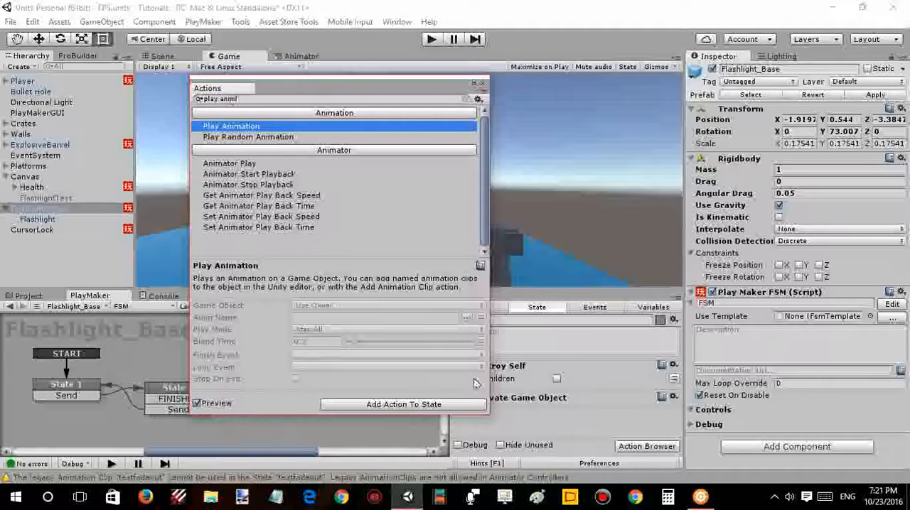
pyautogui.doubleClick(333, 128)
pyautogui.press('`')
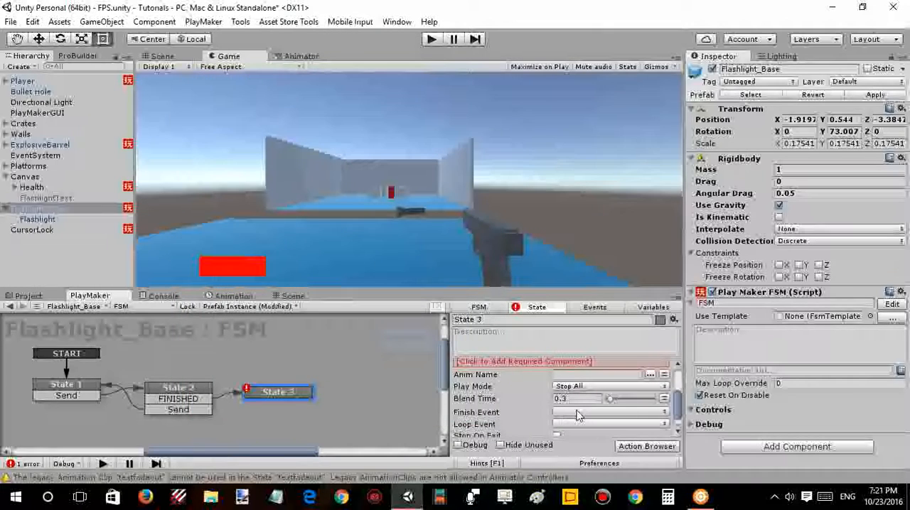
# - Switch the Play Animation action in State 3 to a specified game object and assign the scene's FlashlightText as its target
pyautogui.scroll(3, 577, 415)
pyautogui.click(575, 418)
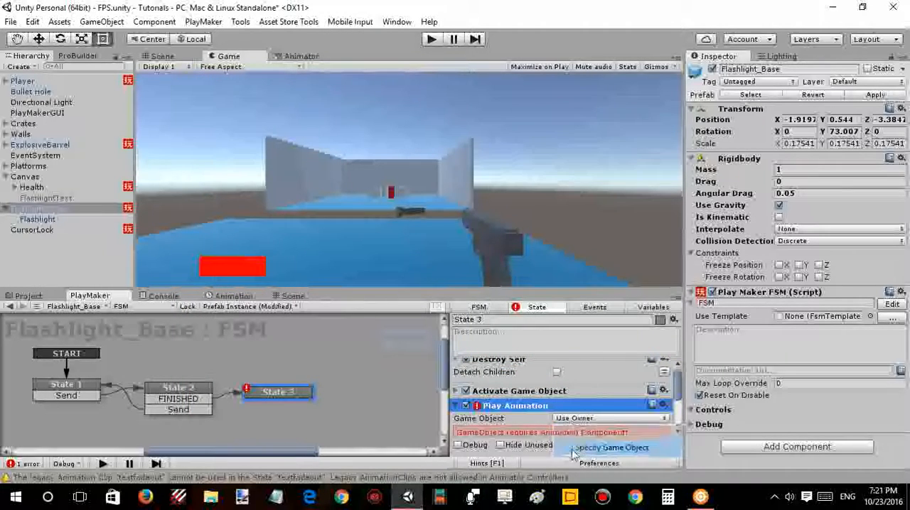
pyautogui.click(575, 449)
pyautogui.scroll(-3, 643, 398)
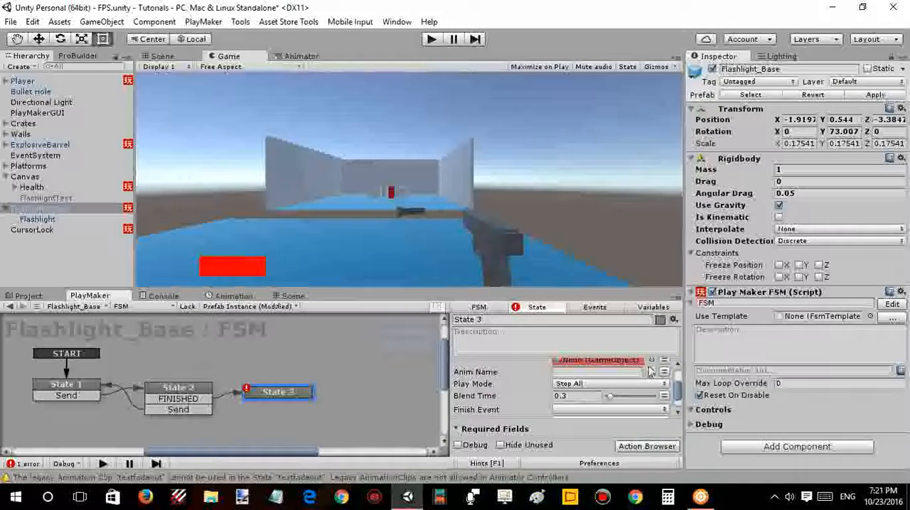
pyautogui.click(650, 361)
pyautogui.write('te')
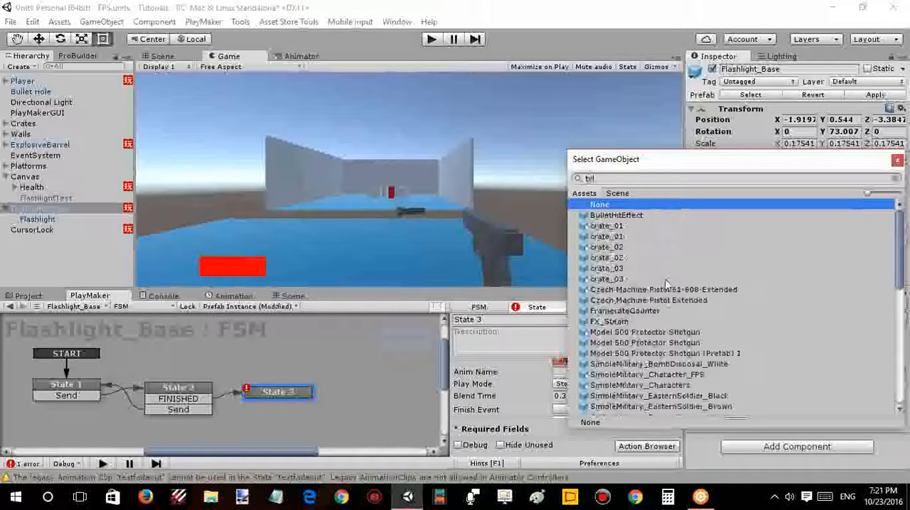
pyautogui.write('xt')
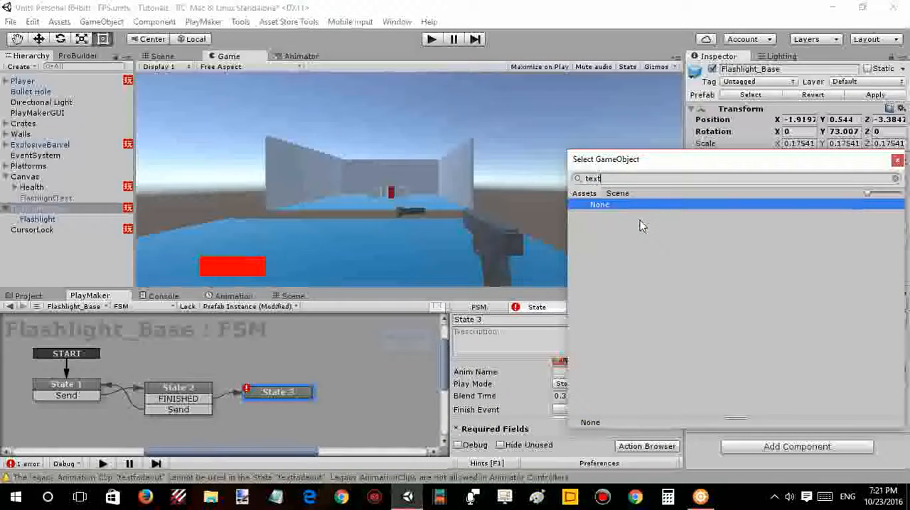
pyautogui.press('BackSpace')
pyautogui.press('BackSpace')
pyautogui.press('BackSpace')
pyautogui.press('BackSpace')
pyautogui.click(624, 194)
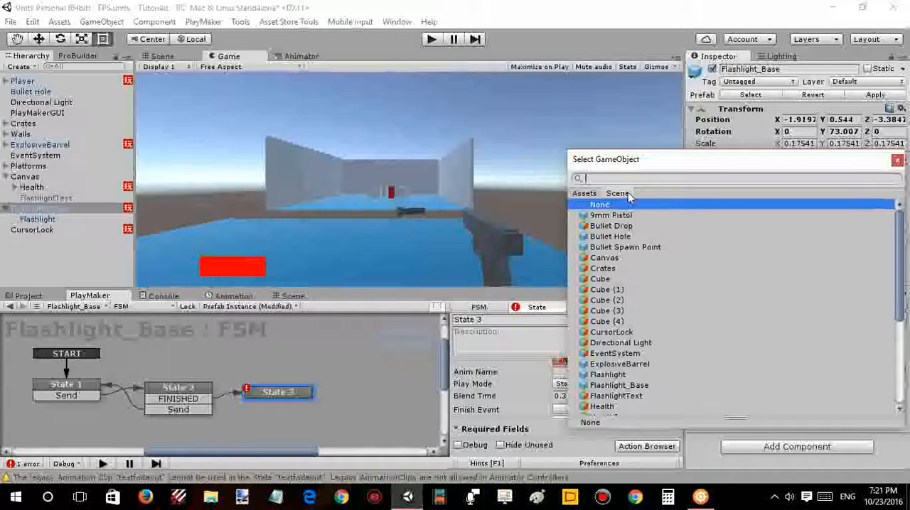
pyautogui.write('tex')
pyautogui.click(619, 217)
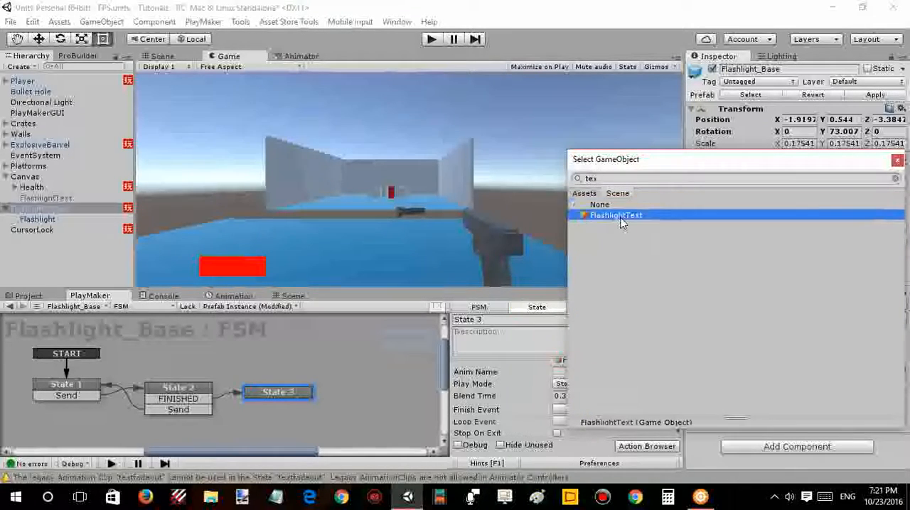
pyautogui.doubleClick(620, 216)
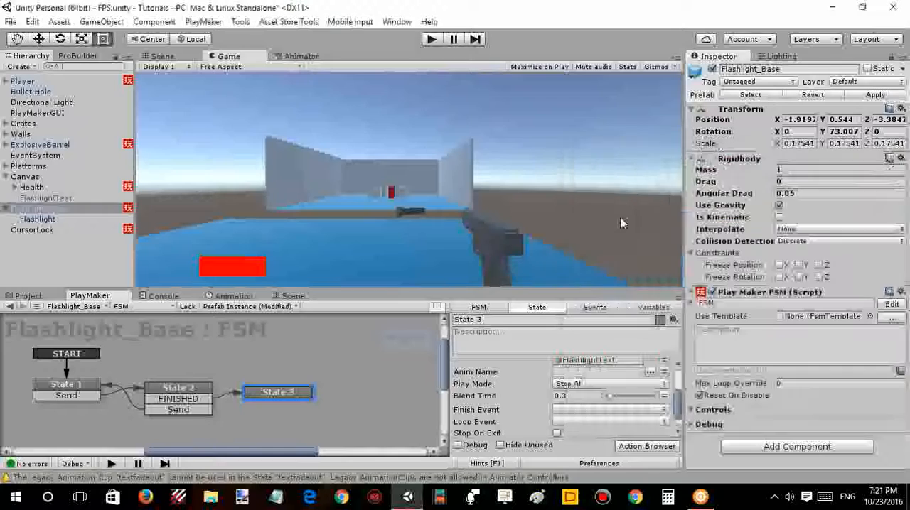
# - Choose textfadeout as the Anim Name of the Play Animation action
pyautogui.click(650, 372)
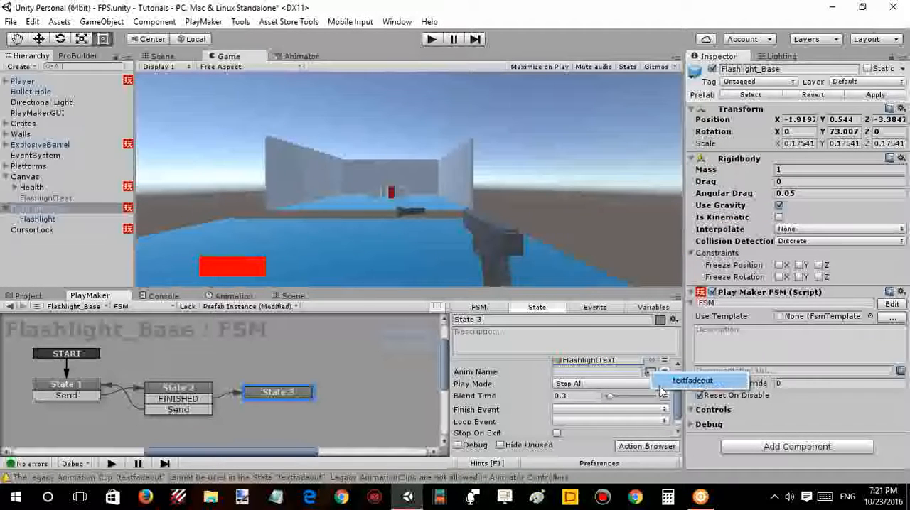
pyautogui.click(686, 377)
pyautogui.scroll(-1, 540, 422)
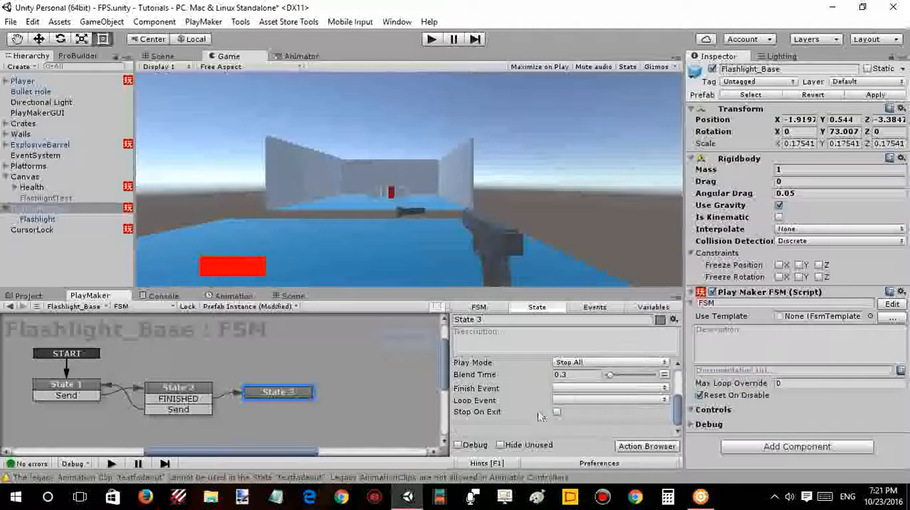
# - Find the textfadeout clip in the Animations/texts folder and set its Wrap Mode to Once
pyautogui.click(46, 297)
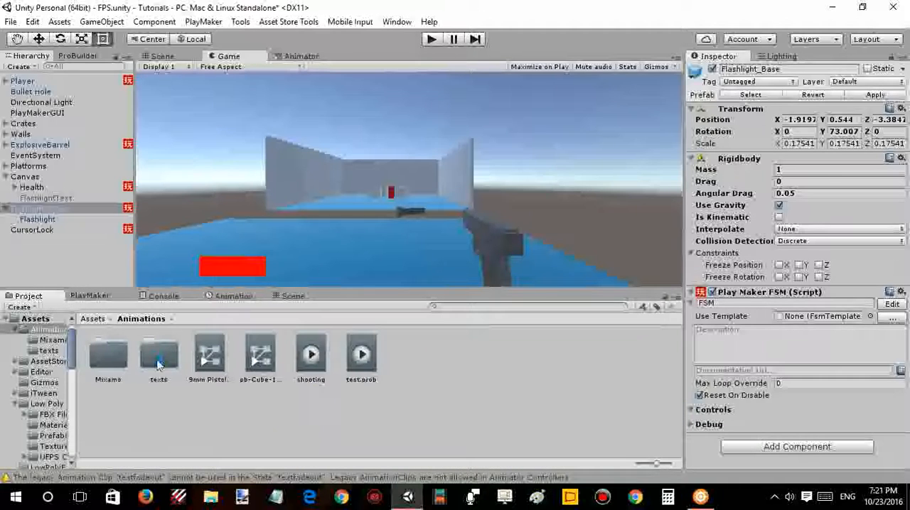
pyautogui.doubleClick(158, 355)
pyautogui.click(158, 355)
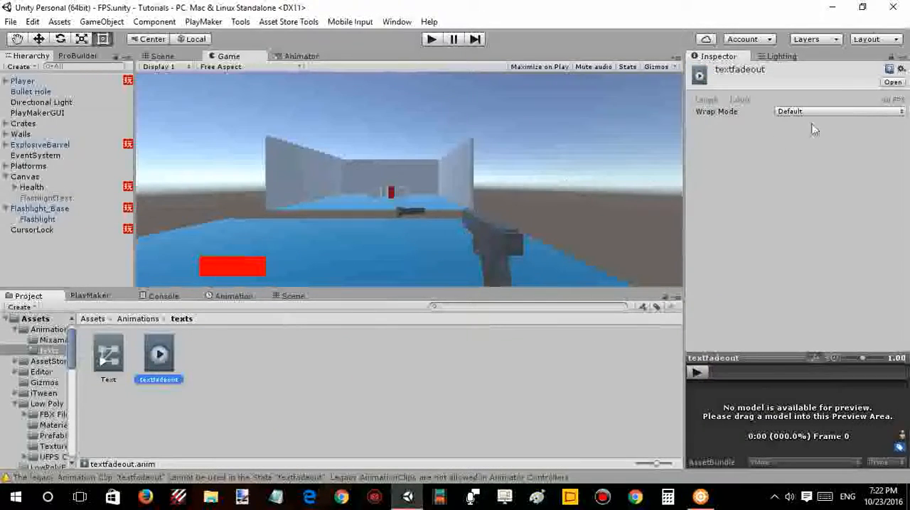
pyautogui.click(849, 112)
pyautogui.click(791, 138)
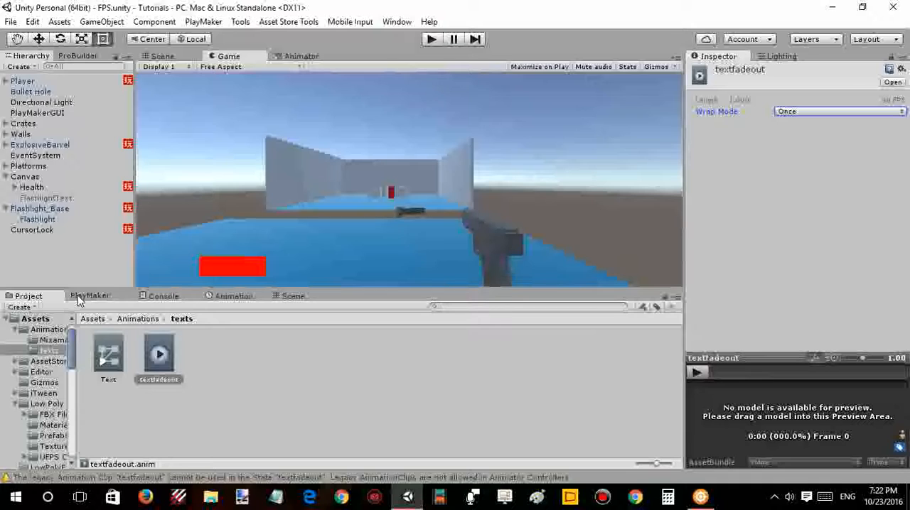
# - Check the keyframe timeline of FlashlightText's textfadeout animation, and reselect Flashlight_Base
pyautogui.click(224, 297)
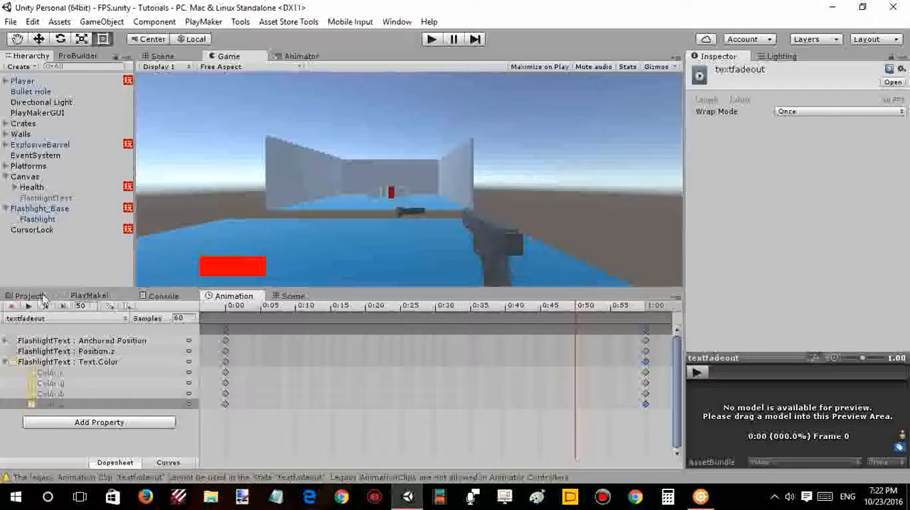
pyautogui.click(82, 199)
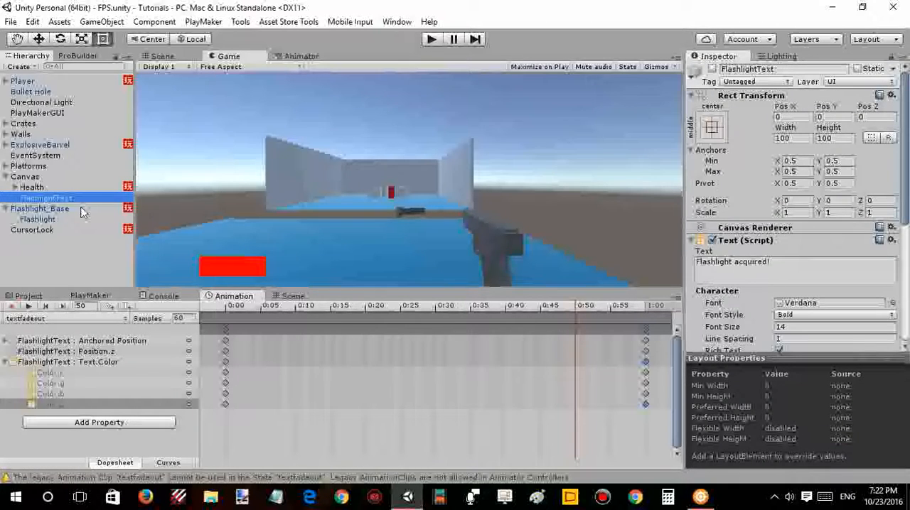
pyautogui.click(82, 210)
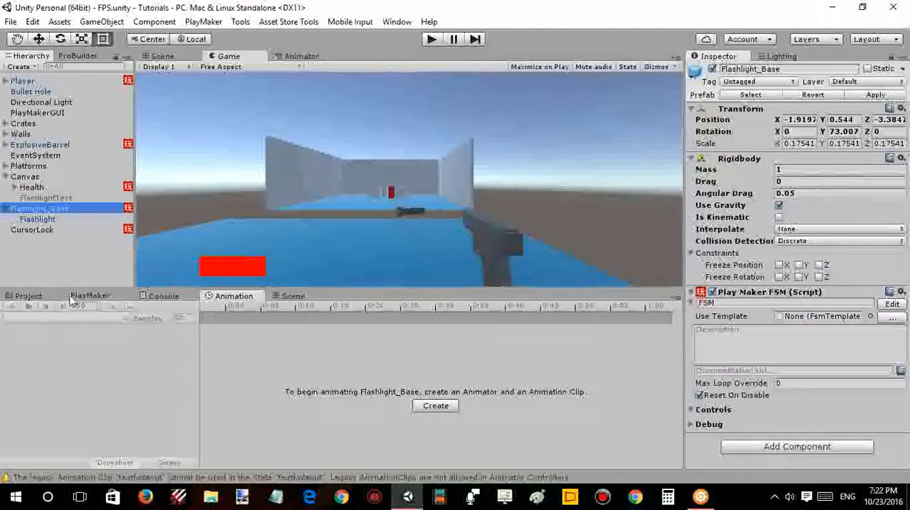
# - Collapse Play Animation in Flashlight_Base's State 3, search the PlayMaker actions for "wait" and add Wait to the state
pyautogui.click(80, 296)
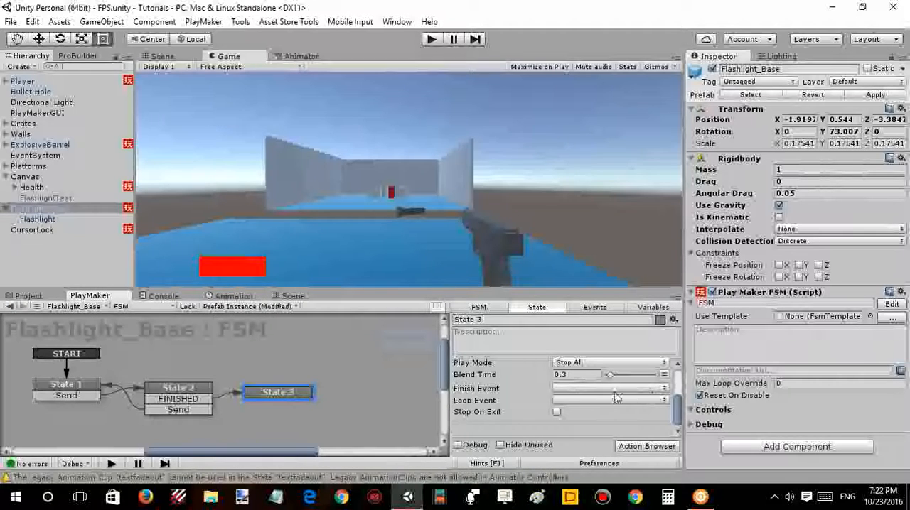
pyautogui.scroll(3, 583, 395)
pyautogui.click(455, 411)
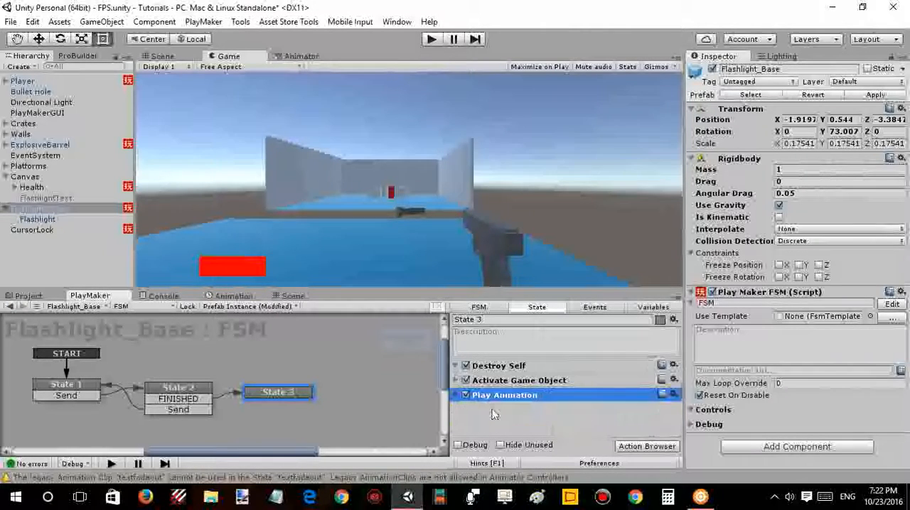
pyautogui.doubleClick(499, 413)
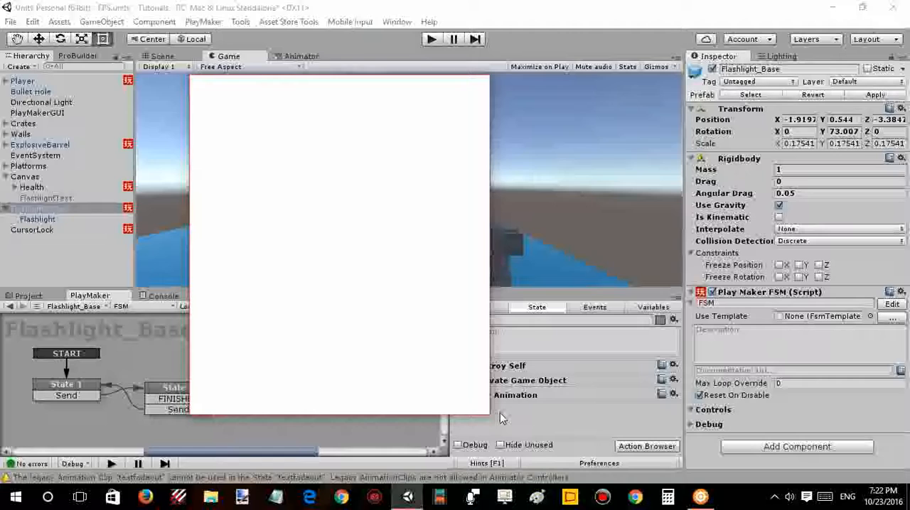
pyautogui.write('wait')
pyautogui.click(247, 139)
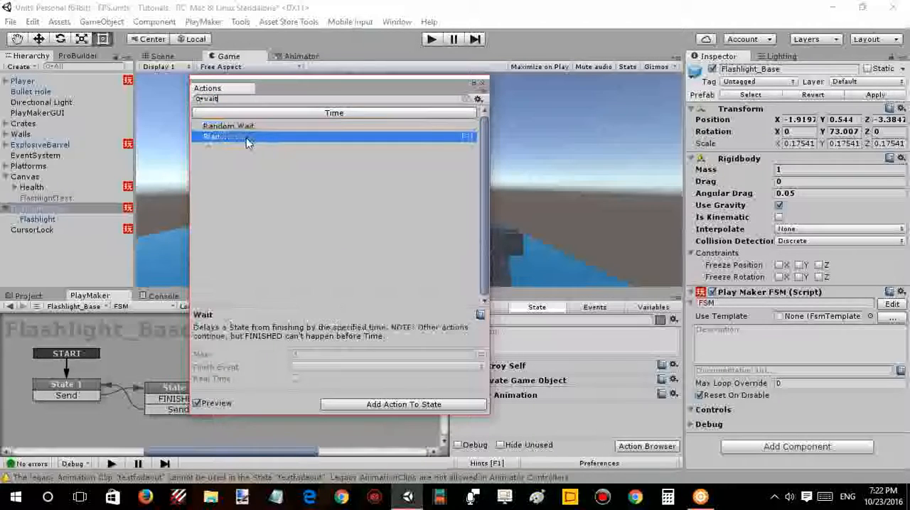
pyautogui.doubleClick(247, 138)
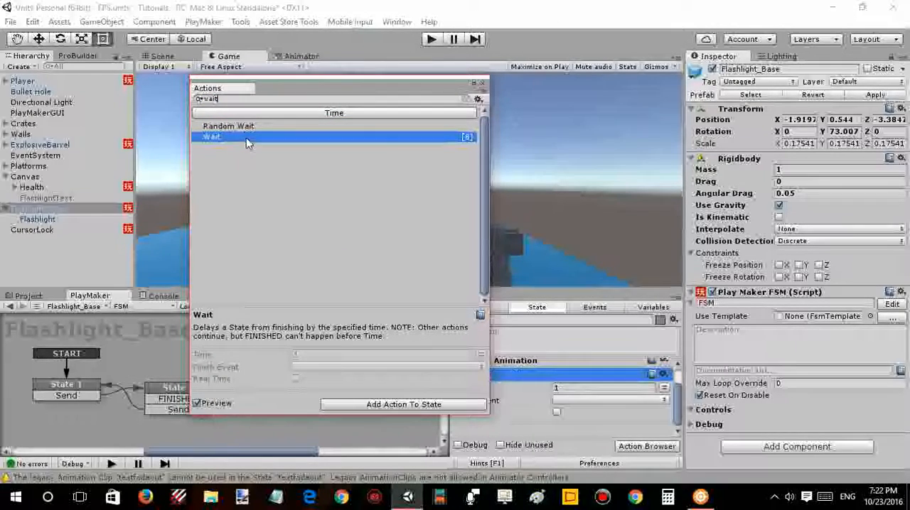
pyautogui.click(517, 367)
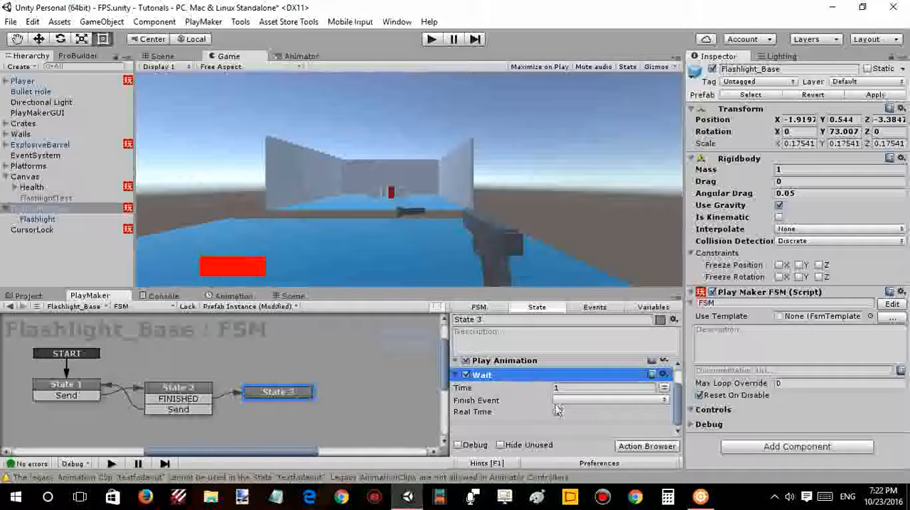
# - Review the settings of the Activate Game Object action in State 3 and collapse it again
pyautogui.click(497, 392)
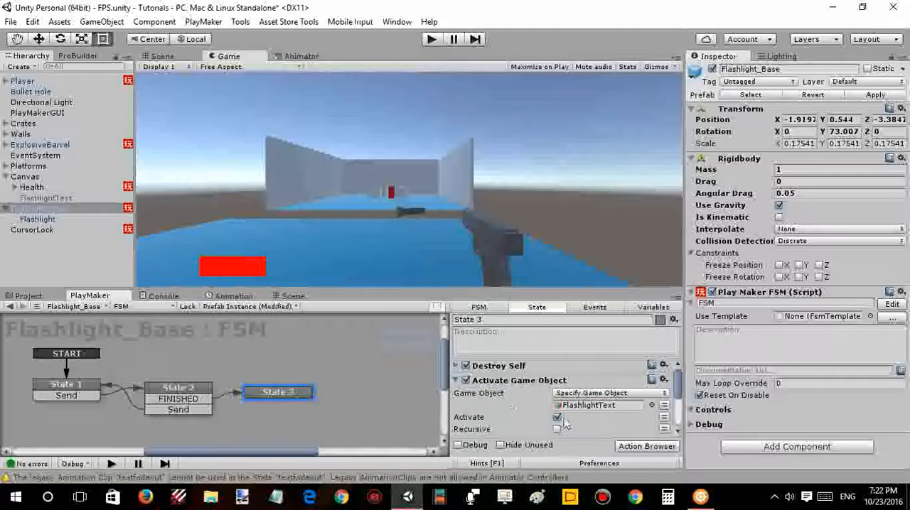
pyautogui.scroll(-3, 532, 409)
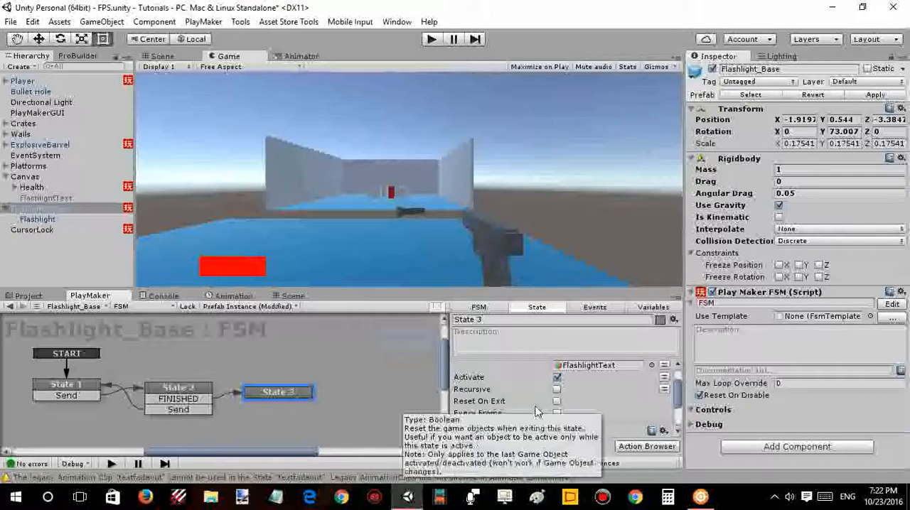
pyautogui.scroll(3, 462, 377)
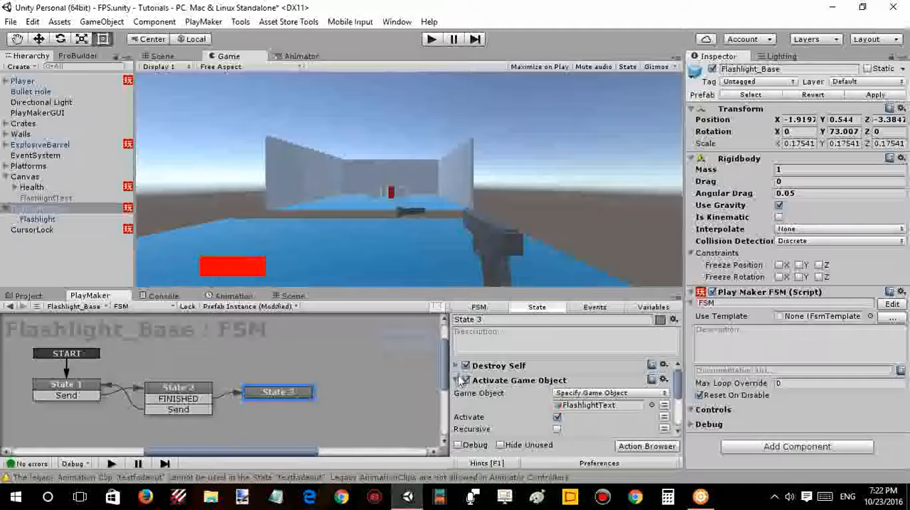
pyautogui.click(457, 381)
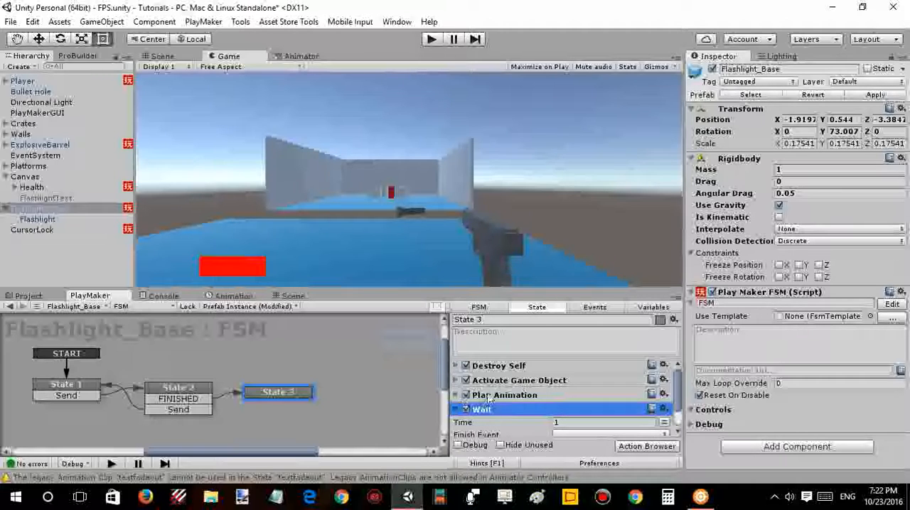
pyautogui.click(488, 384)
pyautogui.scroll(-2, 490, 391)
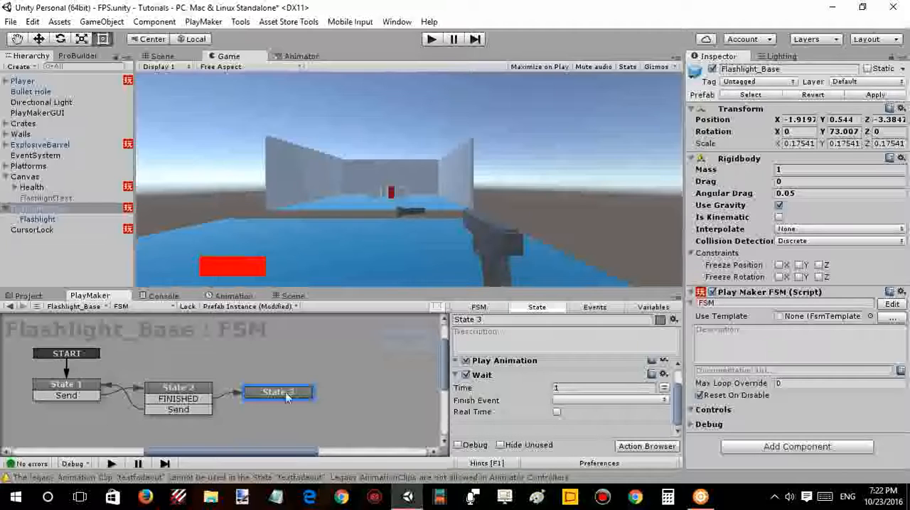
# - Create State 4 linked from State 3's FINISHED transition, and delete the FINISHED transition on State 4
pyautogui.keyDown('ctrl'); pyautogui.moveTo(287, 398); pyautogui.dragTo(358, 409); pyautogui.keyUp('ctrl')
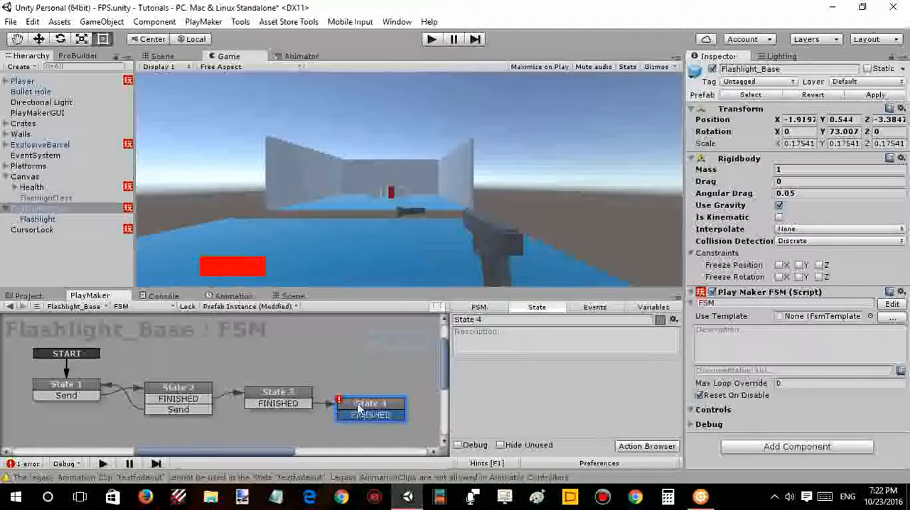
pyautogui.rightClick(359, 415)
pyautogui.click(369, 403)
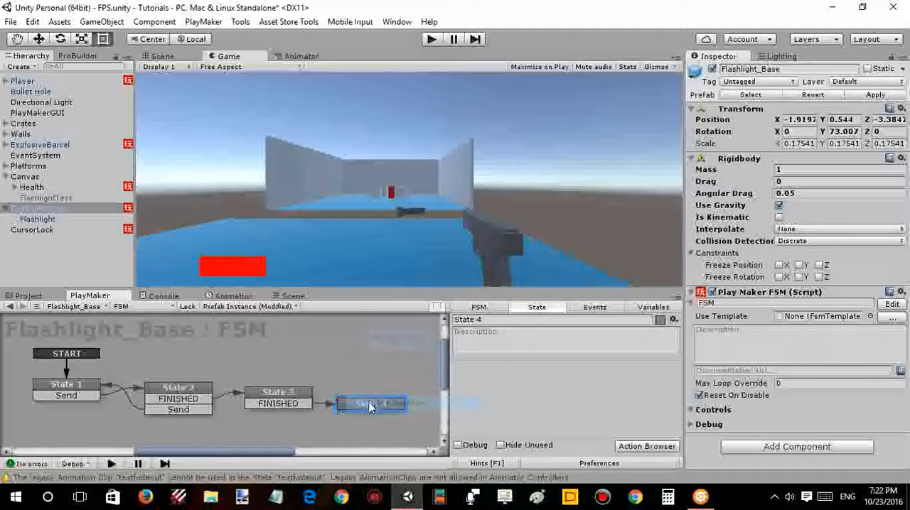
# - Choose the Finish Event for the Wait action in State 3
pyautogui.click(278, 394)
pyautogui.scroll(-2, 533, 410)
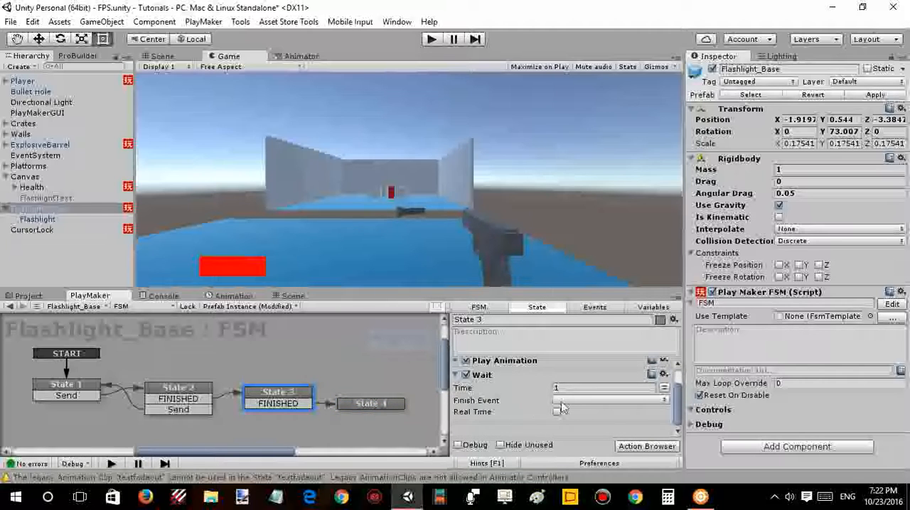
pyautogui.click(561, 400)
pyautogui.click(587, 296)
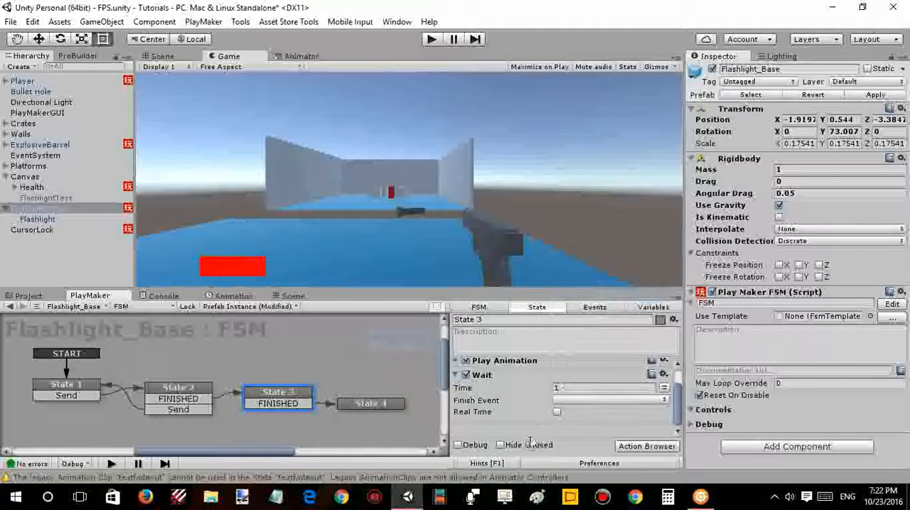
pyautogui.click(575, 400)
pyautogui.click(588, 311)
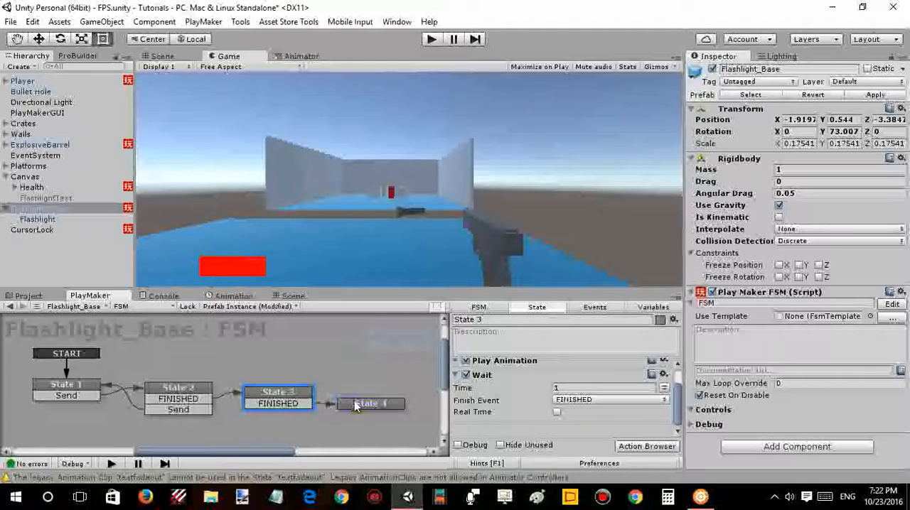
# - Search the PlayMaker actions for "destroy" and add Destroy Object to State 4
pyautogui.click(356, 406)
pyautogui.press('`')
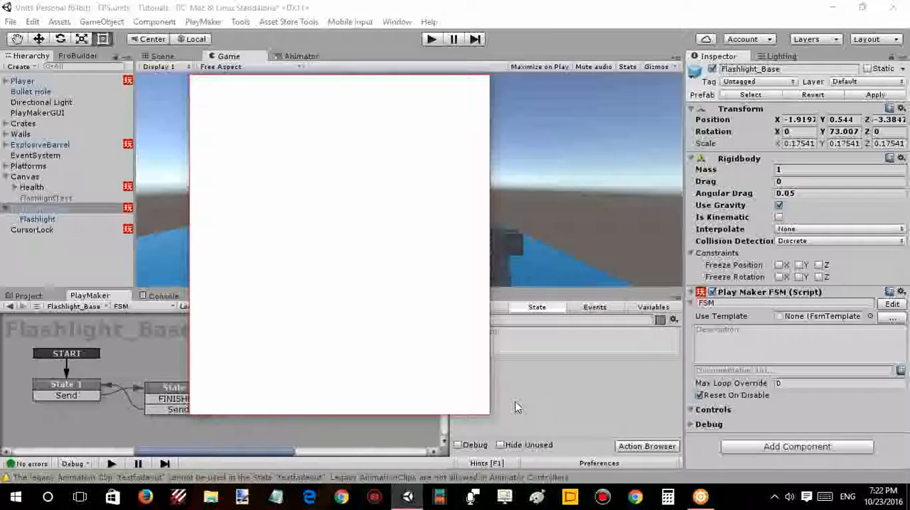
pyautogui.write('destroy')
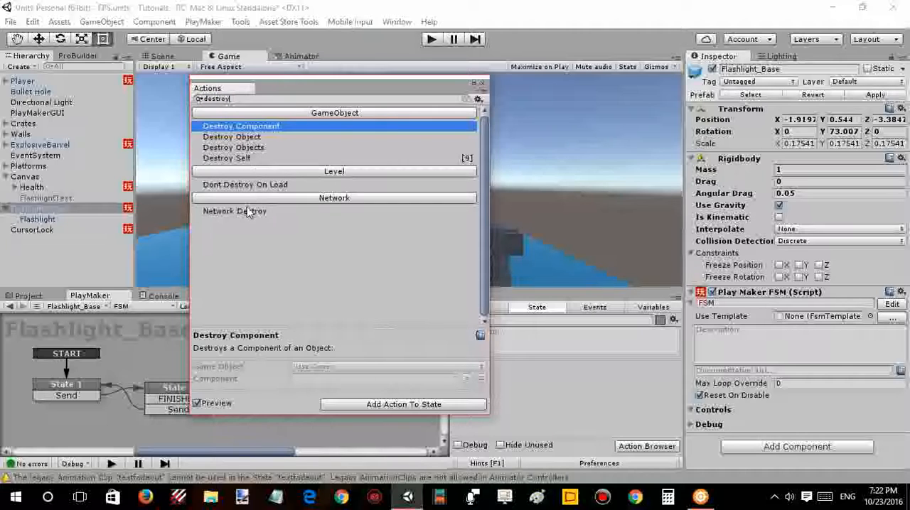
pyautogui.click(237, 137)
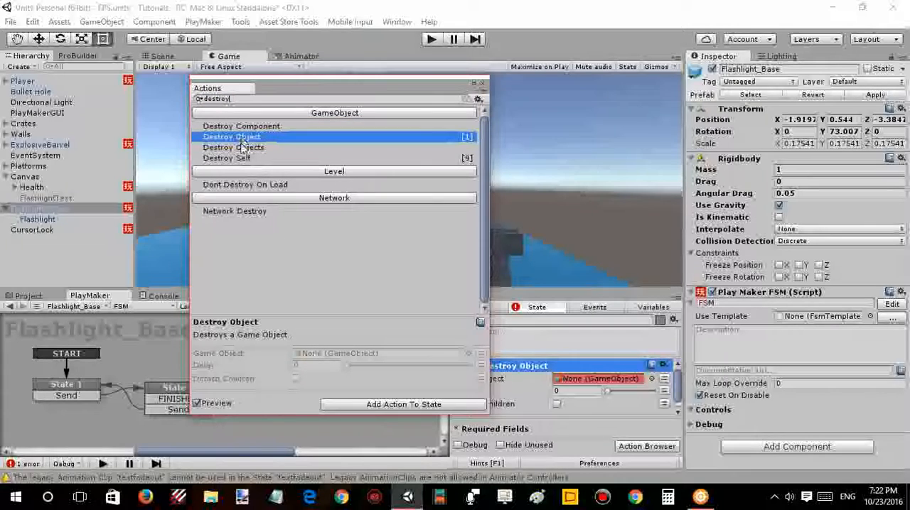
pyautogui.doubleClick(238, 138)
# - Assign the scene's FlashlightText as the game object of the Destroy Object action in State 4
pyautogui.click(650, 379)
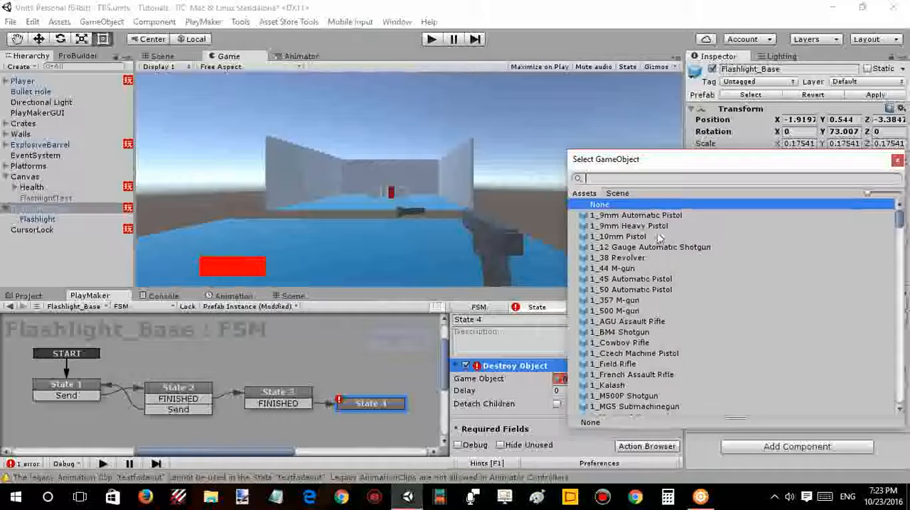
pyautogui.click(618, 194)
pyautogui.write('tex')
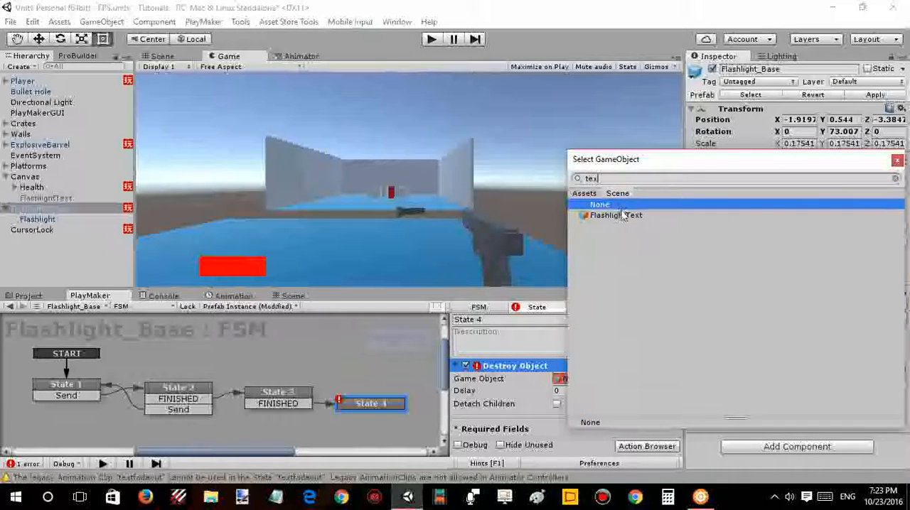
pyautogui.doubleClick(617, 215)
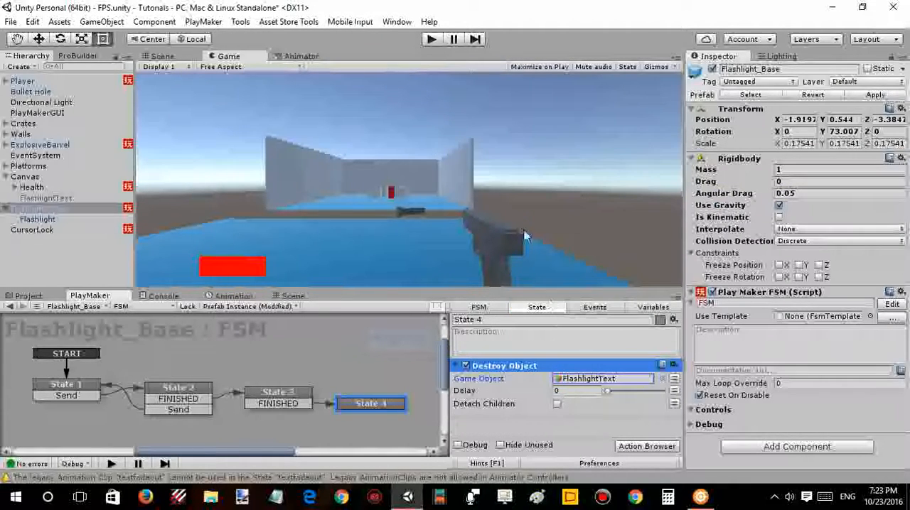
# - Play-test the scene by walking to the flashlight and picking it up, and stop the test
pyautogui.click(430, 39)
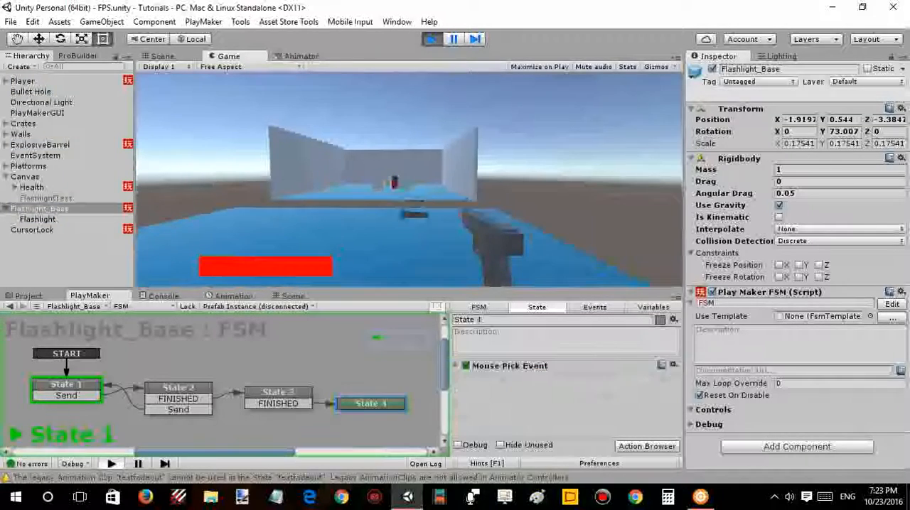
pyautogui.press('w')
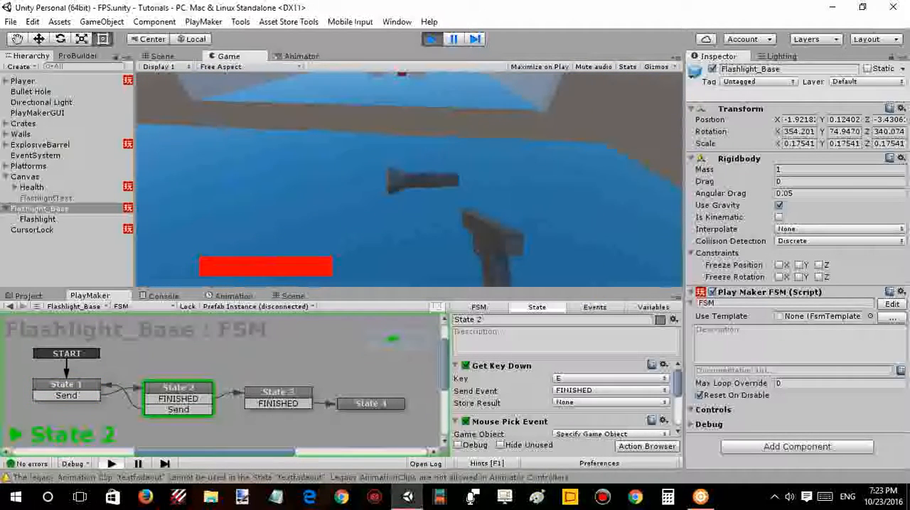
pyautogui.press('e')
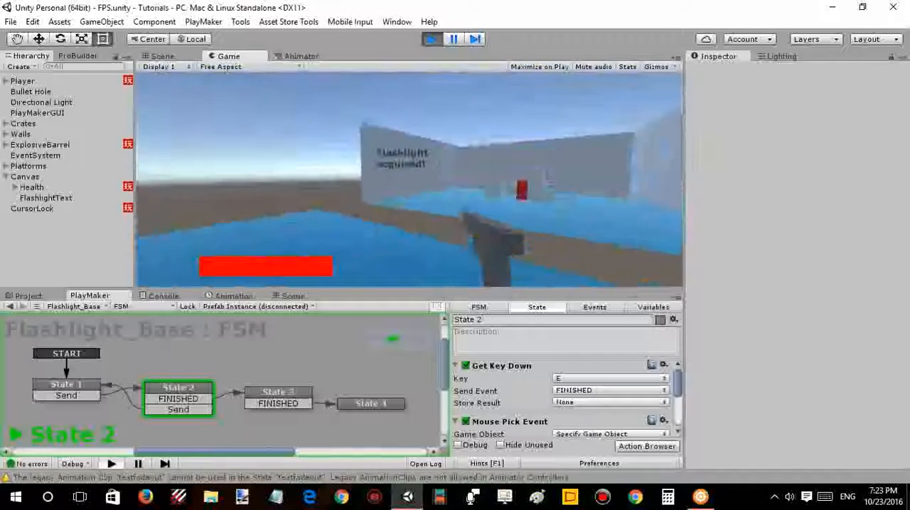
pyautogui.press('Escape')
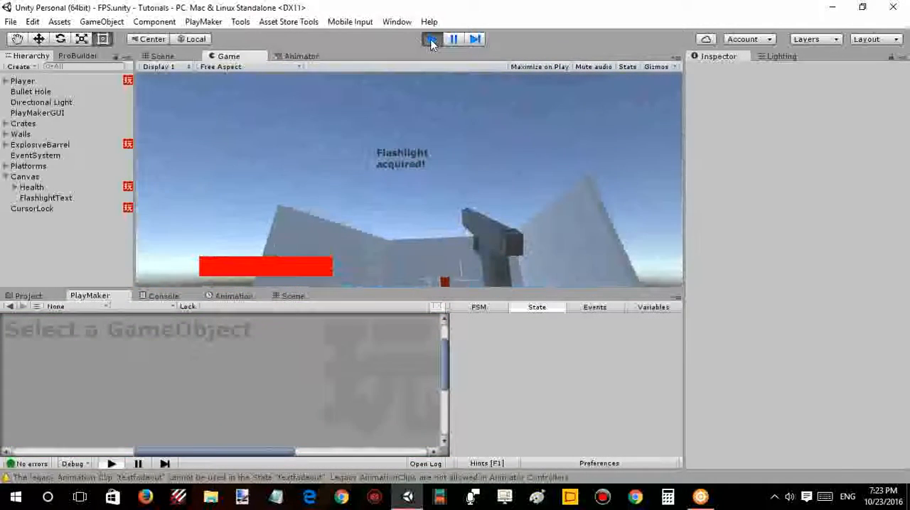
pyautogui.click(431, 41)
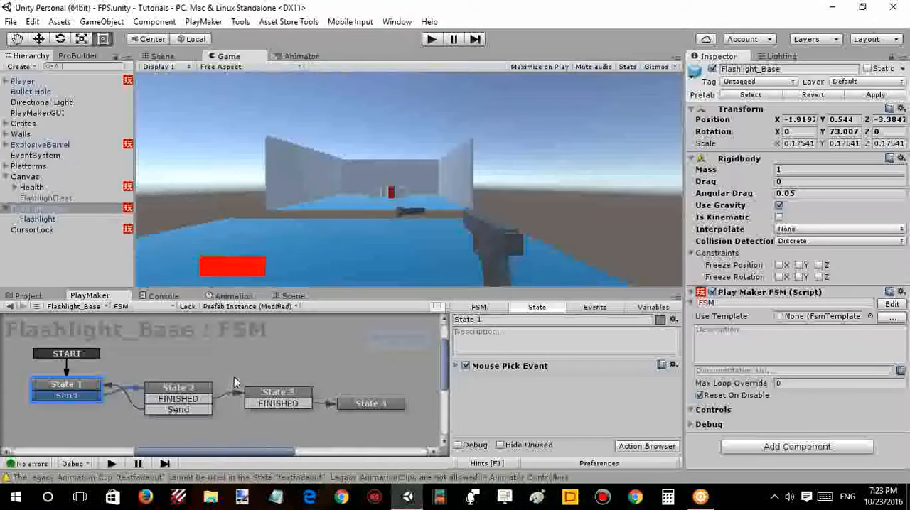
# - Disable the Destroy Self action in State 3 of the Flashlight_Base FSM and copy that action
pyautogui.click(256, 403)
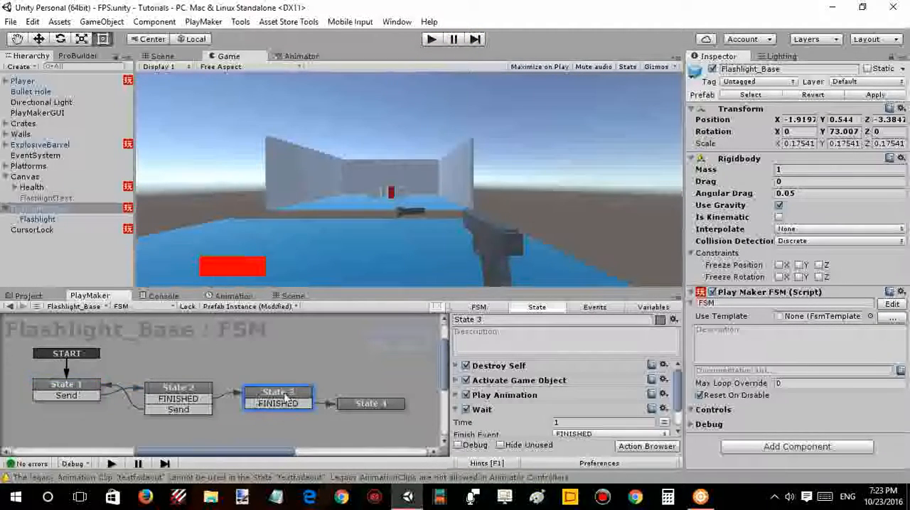
pyautogui.click(457, 365)
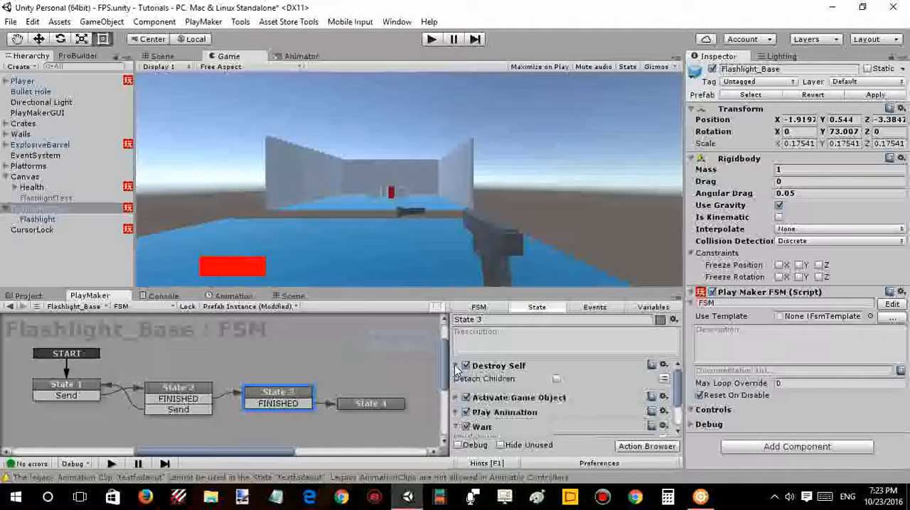
pyautogui.rightClick(500, 370)
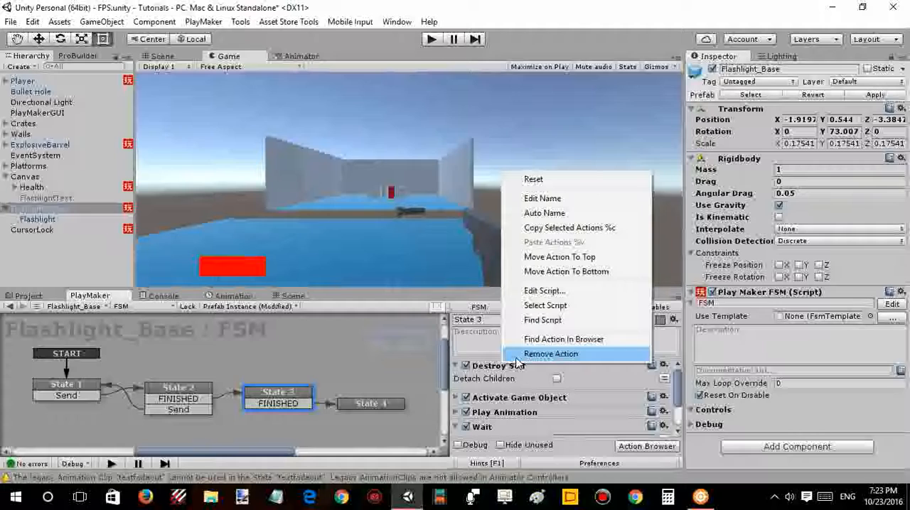
pyautogui.click(466, 370)
pyautogui.rightClick(490, 369)
pyautogui.click(537, 229)
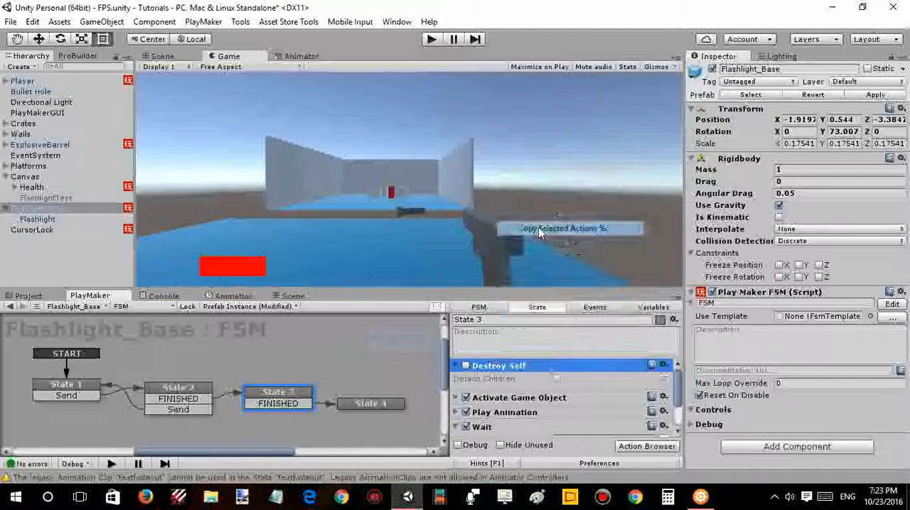
# - Paste the copied Destroy Self action into State 4, after Destroy Object
pyautogui.click(370, 402)
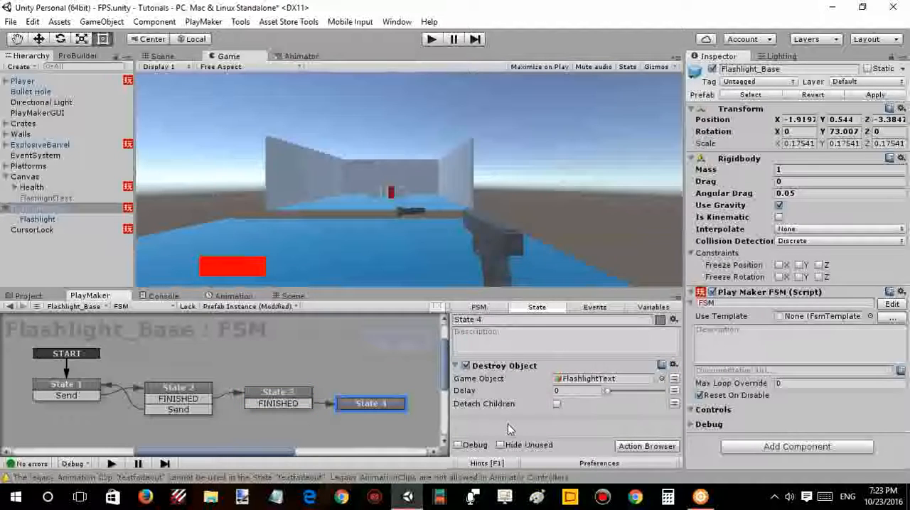
pyautogui.rightClick(507, 423)
pyautogui.click(543, 356)
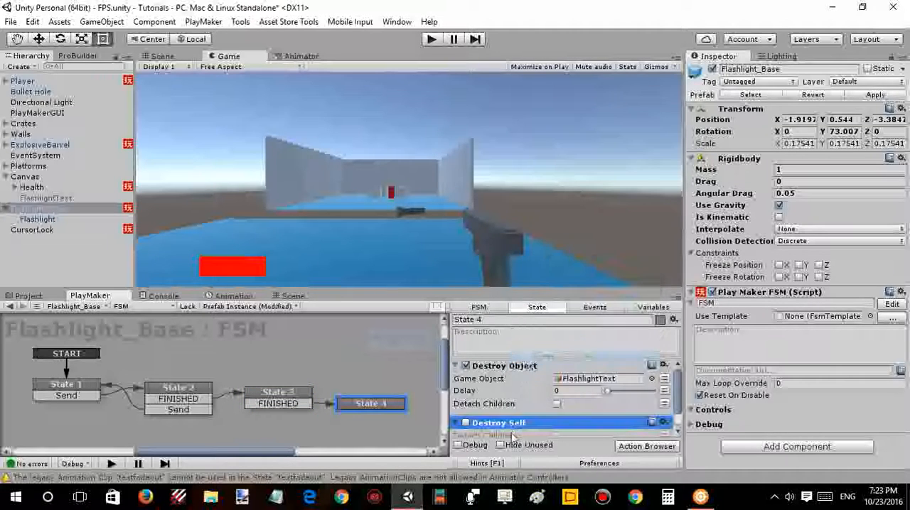
# - Play-test the flashlight pickup, walk on to shoot the explosive barrel, and stop the test
pyautogui.click(431, 40)
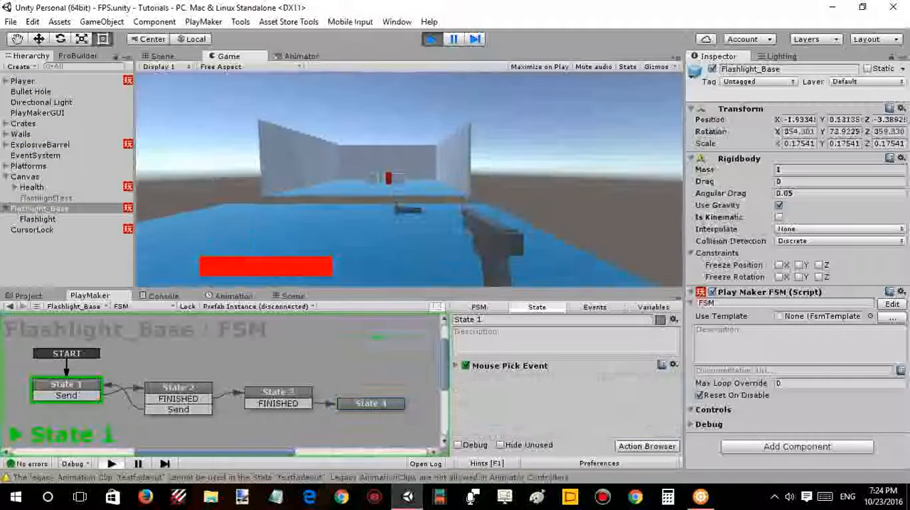
pyautogui.press('w')
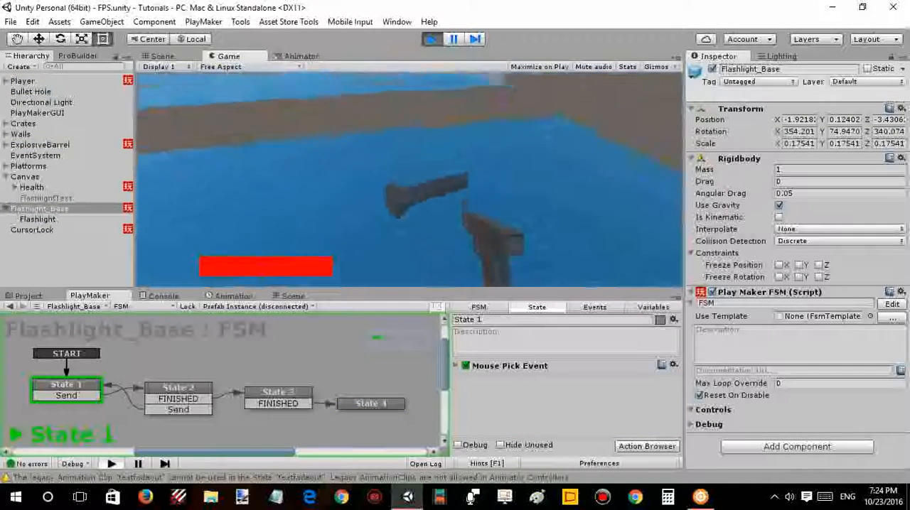
pyautogui.press('e')
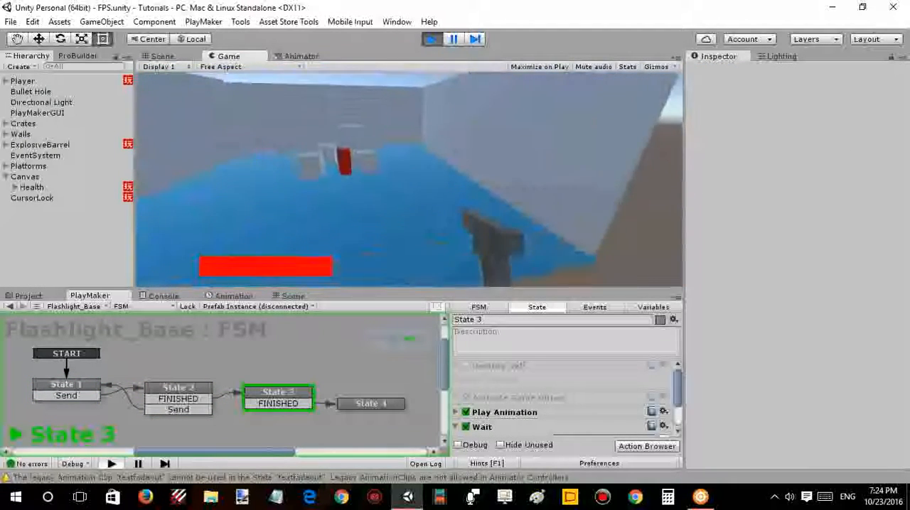
pyautogui.press('w')
pyautogui.click(409, 179)
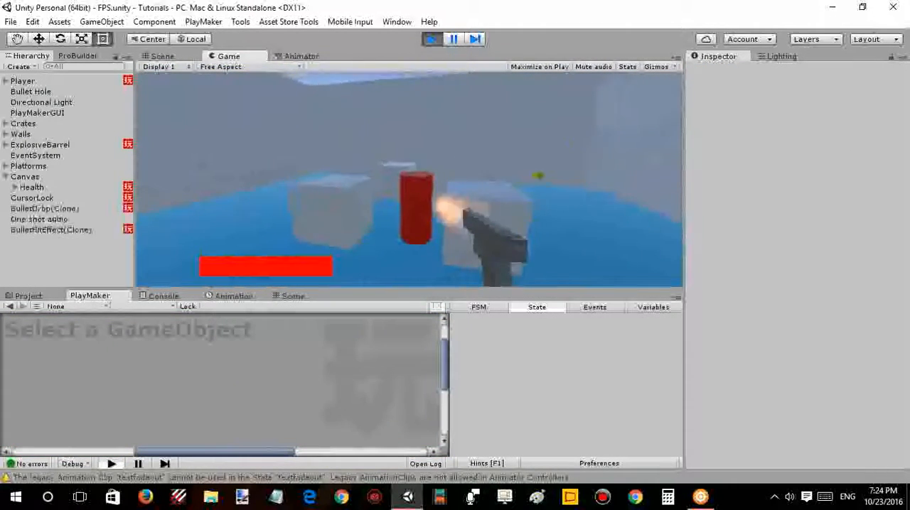
pyautogui.click(410, 179)
pyautogui.click(409, 179)
pyautogui.click(409, 179)
pyautogui.click(410, 179)
pyautogui.click(410, 179)
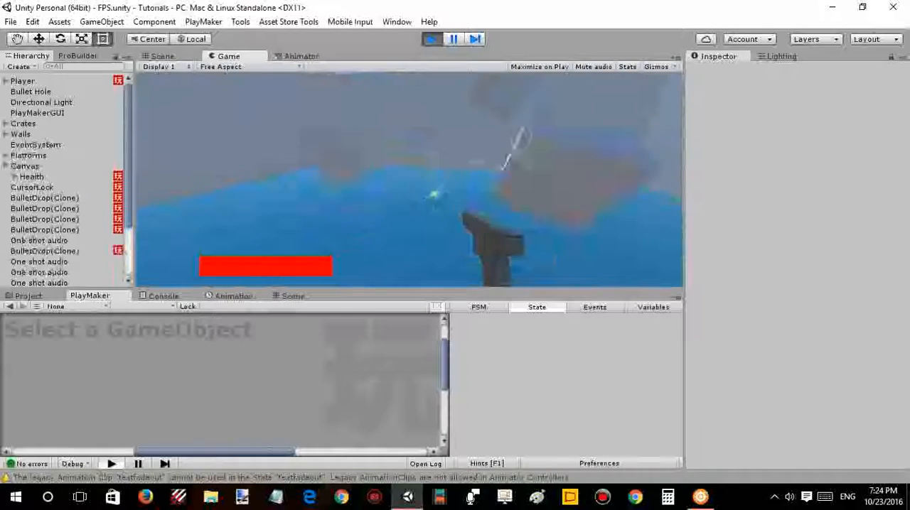
pyautogui.press('Escape')
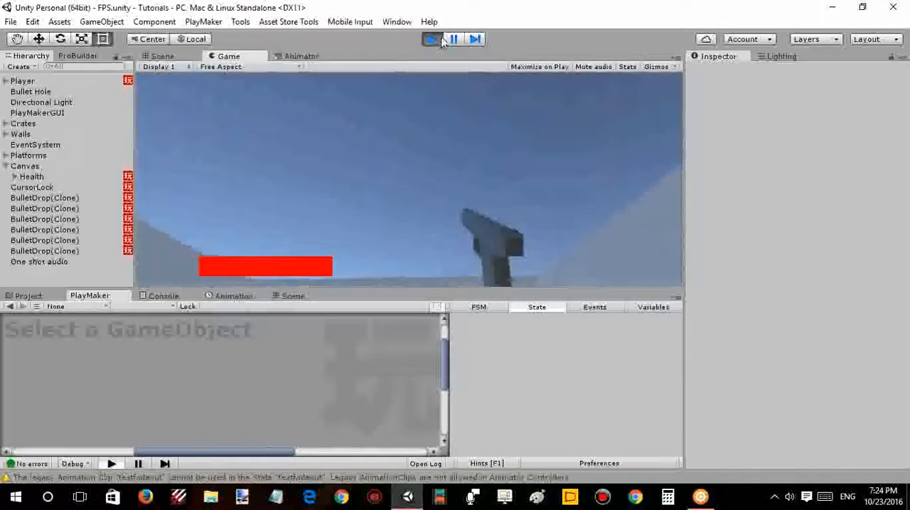
pyautogui.click(438, 39)
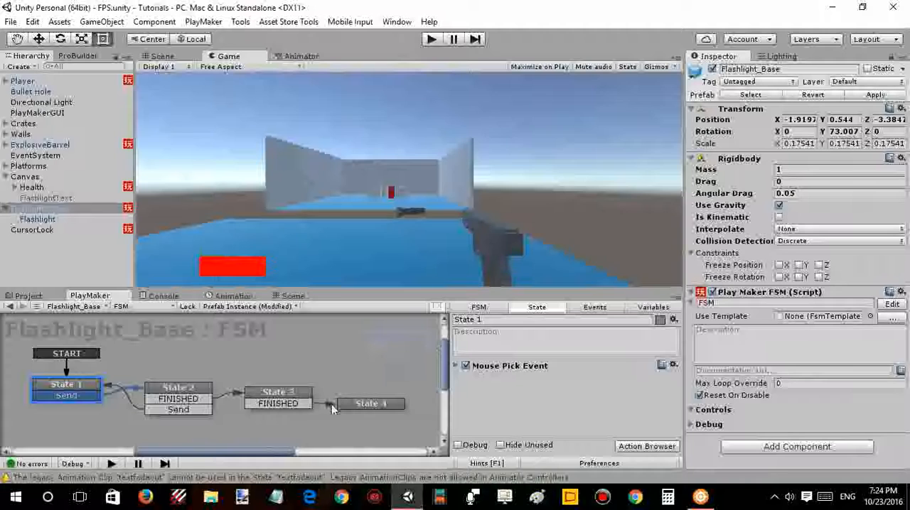
# - Show the first frame of FlashlightText's textfadeout animation and copy its Rect Transform component
pyautogui.click(110, 201)
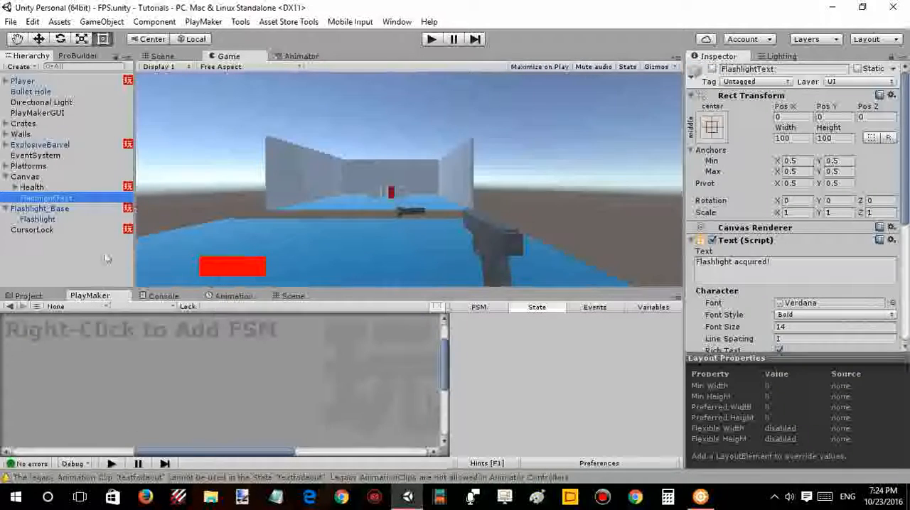
pyautogui.click(162, 296)
pyautogui.click(210, 297)
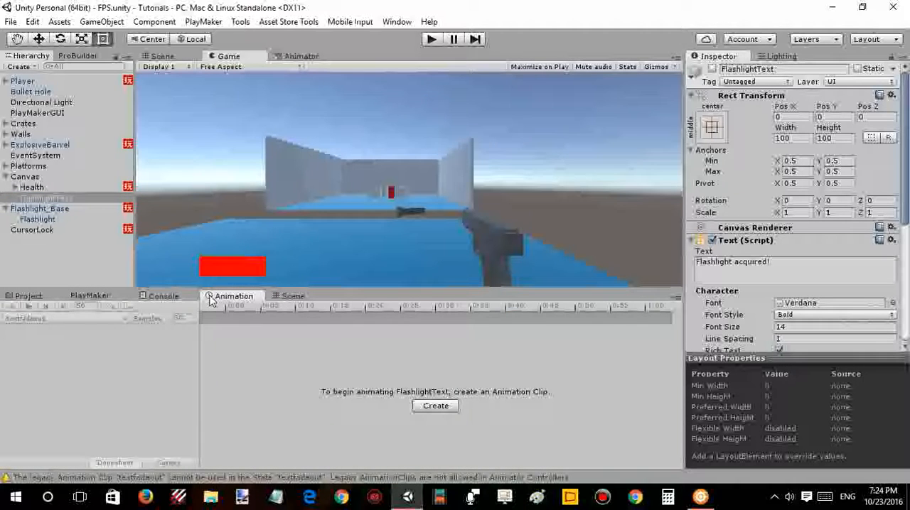
pyautogui.click(84, 207)
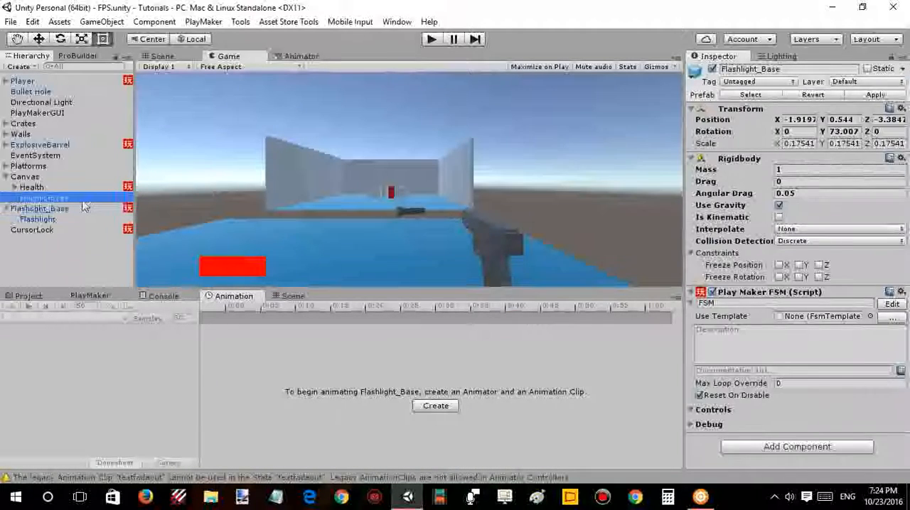
pyautogui.click(84, 202)
pyautogui.moveTo(241, 308); pyautogui.dragTo(216, 308)
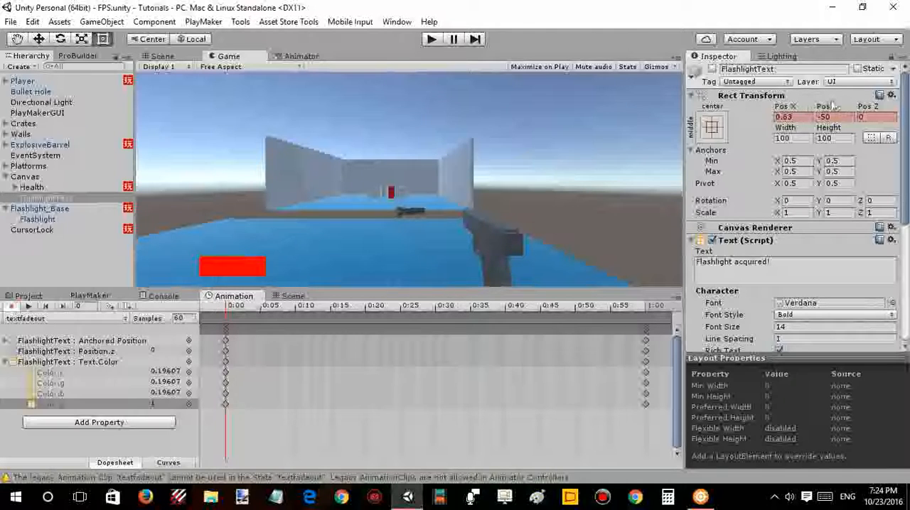
pyautogui.rightClick(774, 98)
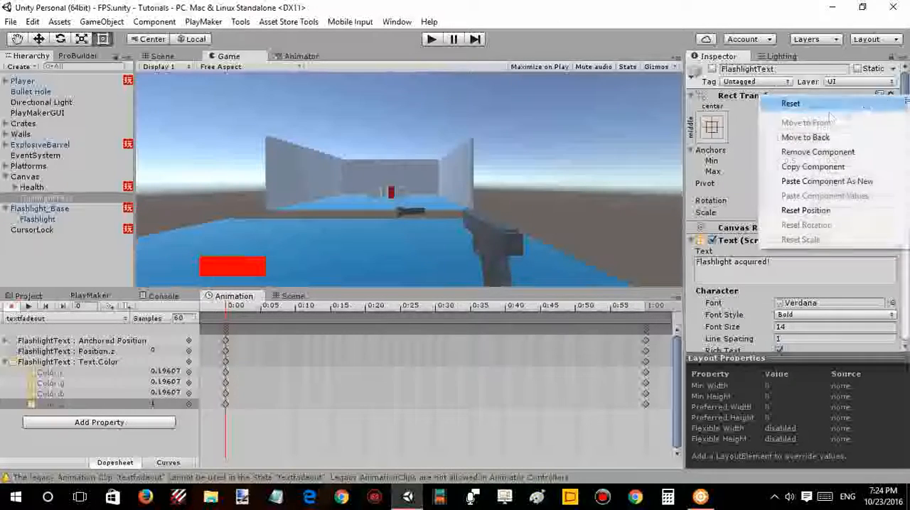
pyautogui.click(812, 167)
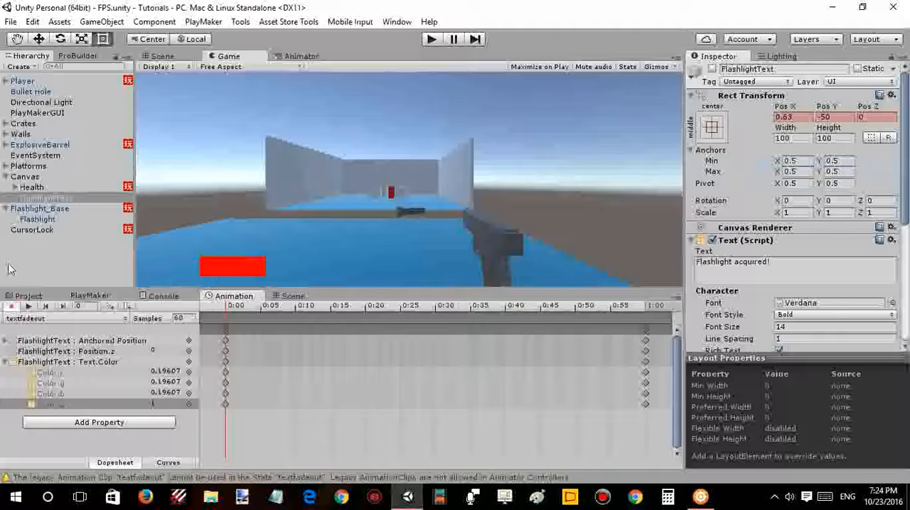
# - Turn off animation recording and paste the copied Rect Transform values onto FlashlightText, giving position 0.63, -50, 0
pyautogui.click(13, 306)
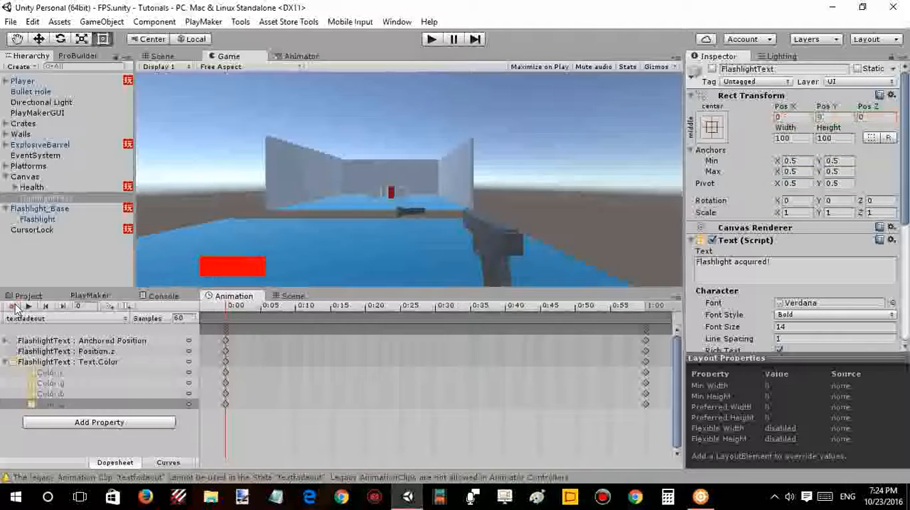
pyautogui.rightClick(776, 97)
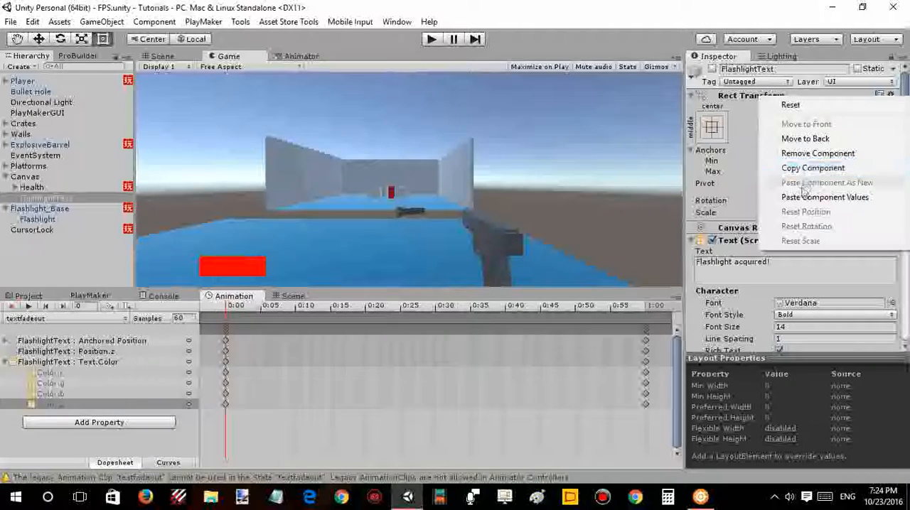
pyautogui.click(810, 197)
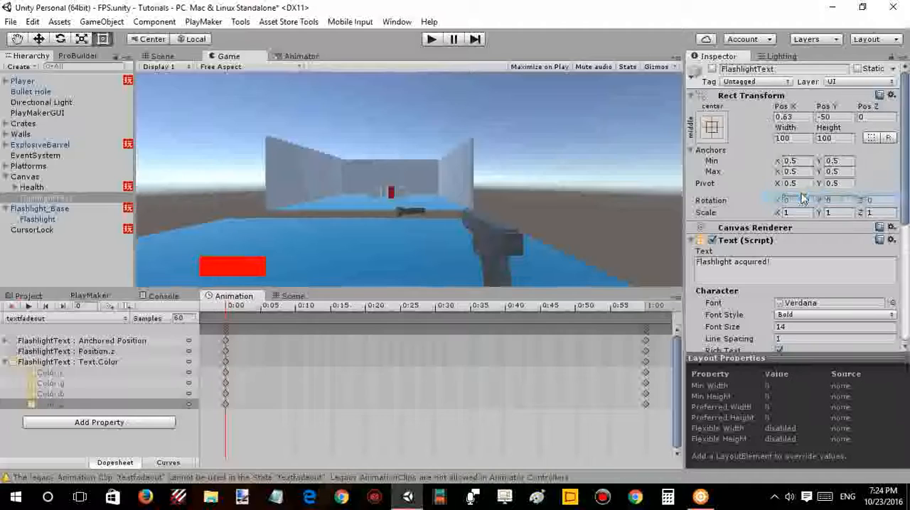
# - Play-test picking up the flashlight with the repositioned FlashlightText, and stop the test
pyautogui.click(431, 40)
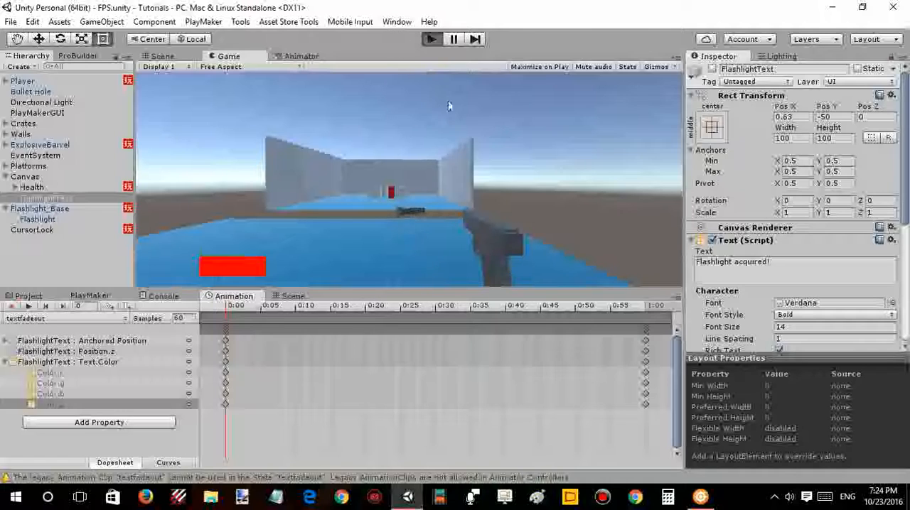
pyautogui.click(435, 147)
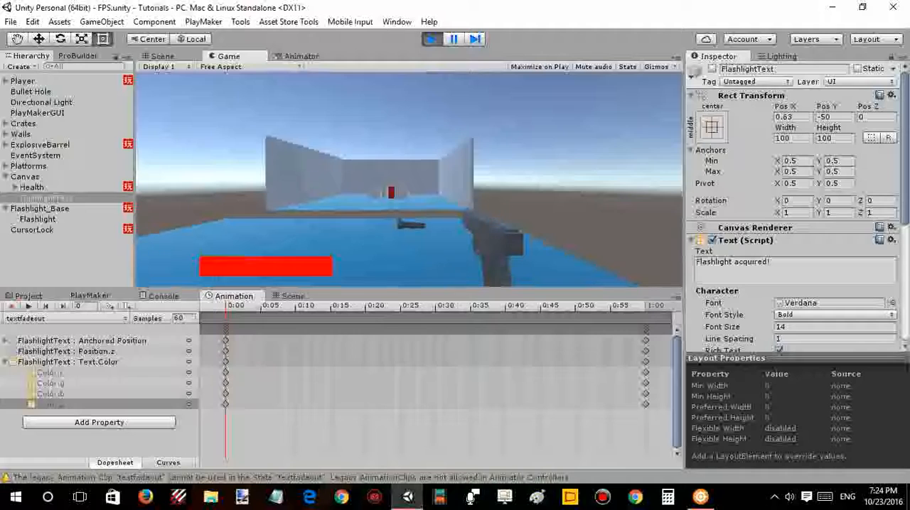
pyautogui.press('w')
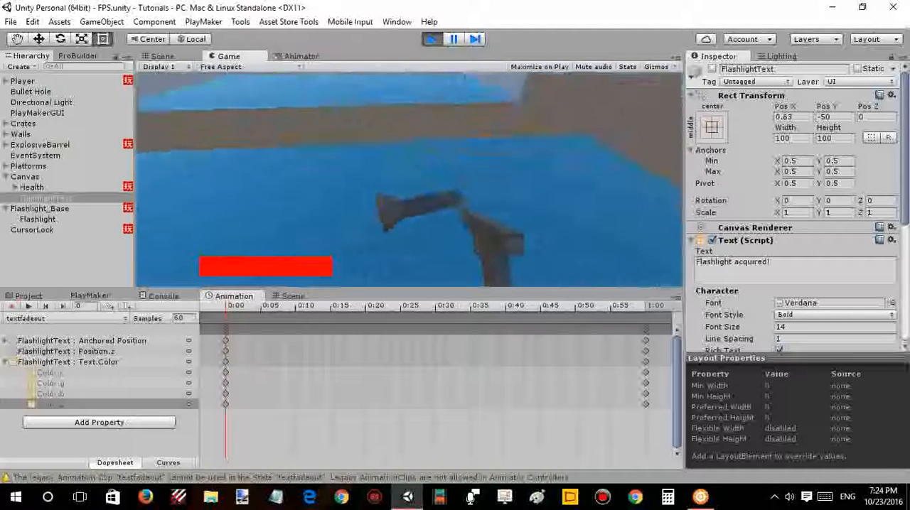
pyautogui.press('e')
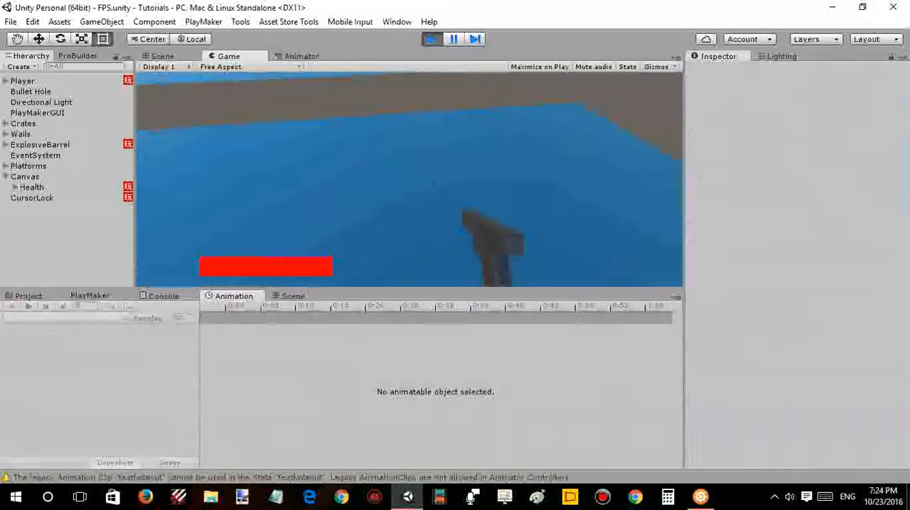
pyautogui.press('w')
pyautogui.press('Escape')
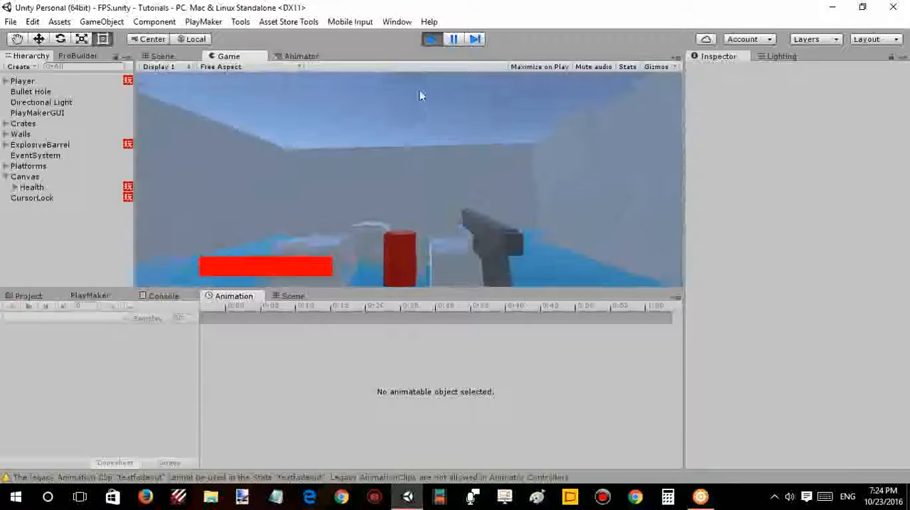
pyautogui.click(432, 37)
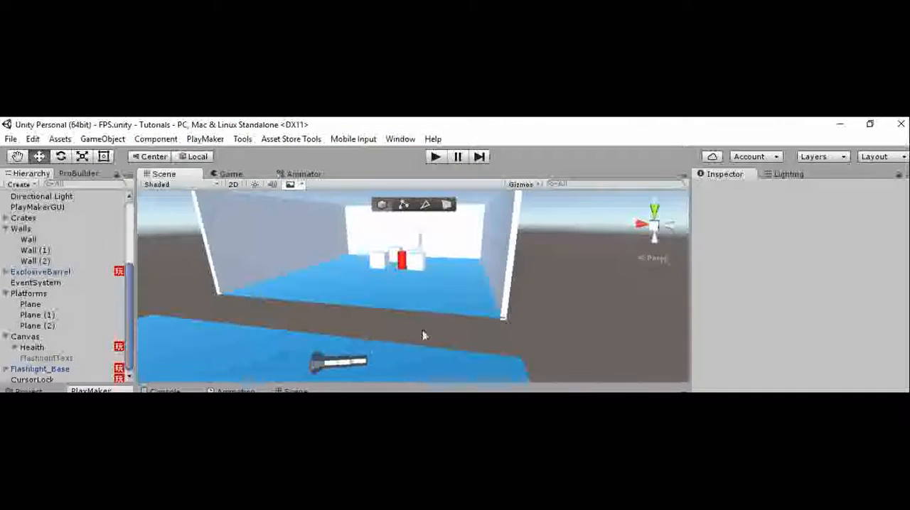
# - Toggle the Scene view lighting off and back on, and select the Directional Light to inspect its settings
pyautogui.moveTo(422, 335); pyautogui.dragTo(459, 307, button='right')
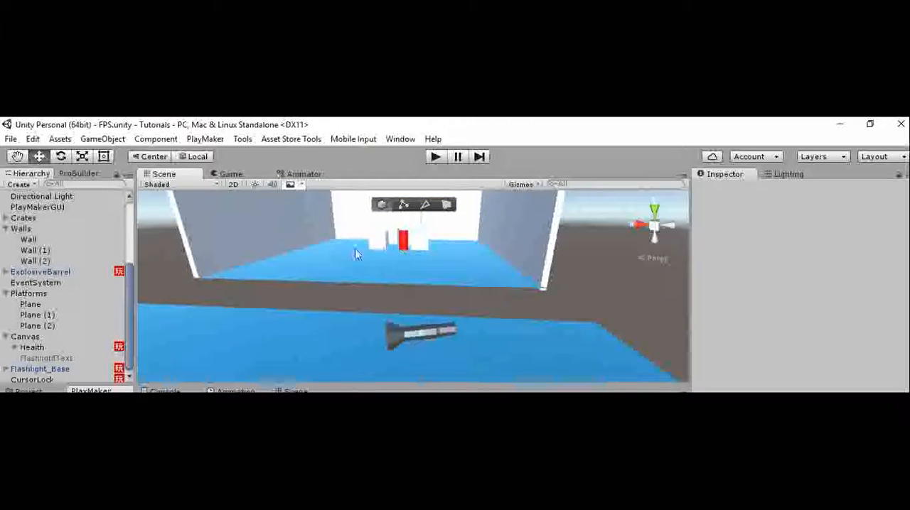
pyautogui.click(253, 184)
pyautogui.click(254, 184)
pyautogui.click(42, 196)
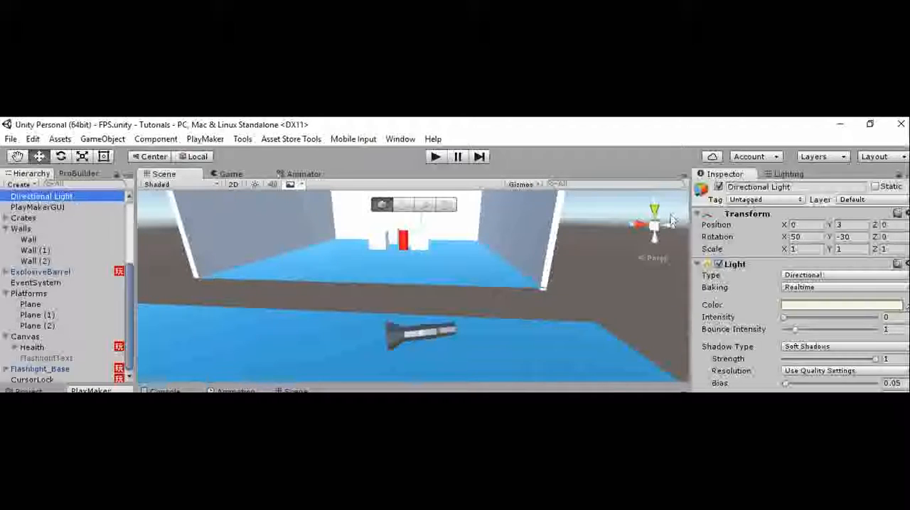
# - Set the Directional Light's X rotation to -50 and turn on the Scene view lighting
pyautogui.click(815, 237)
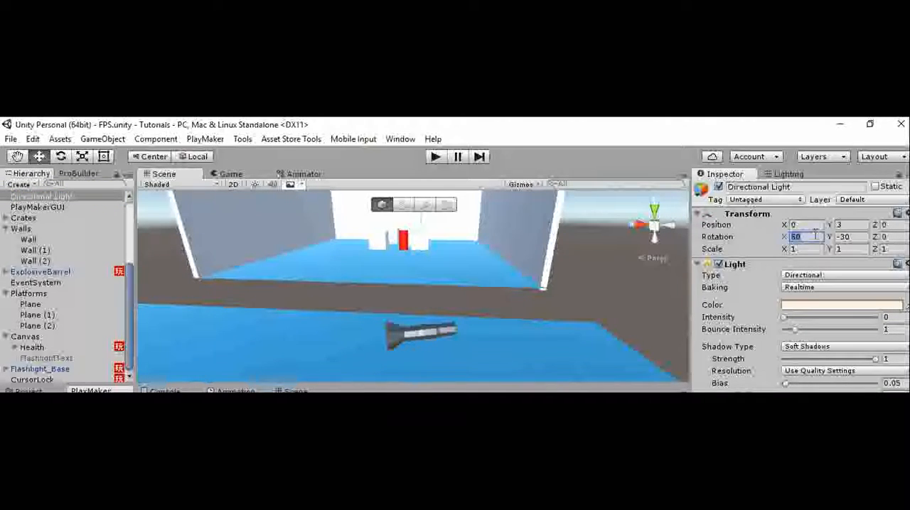
pyautogui.write('-50')
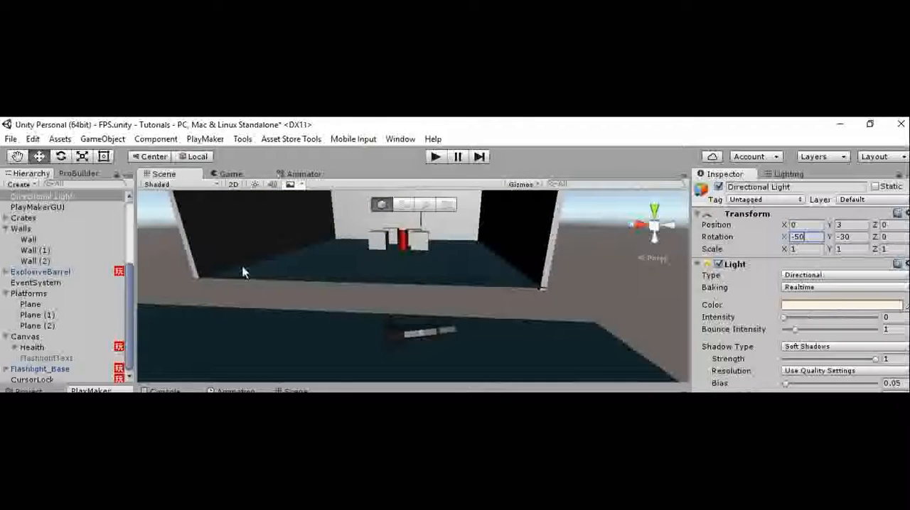
pyautogui.click(255, 184)
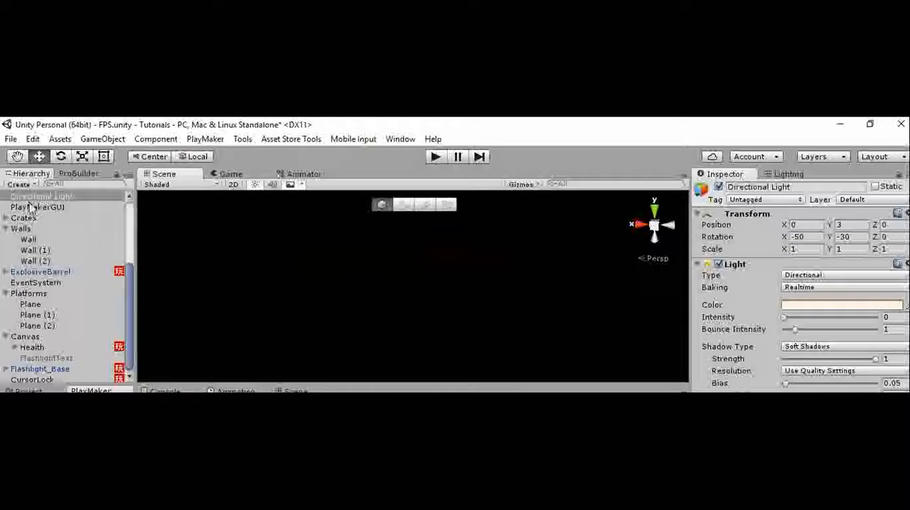
# - Create a spotlight and align its position and rotation with the current Scene view facing the flashlight
pyautogui.scroll(-1, 38, 355)
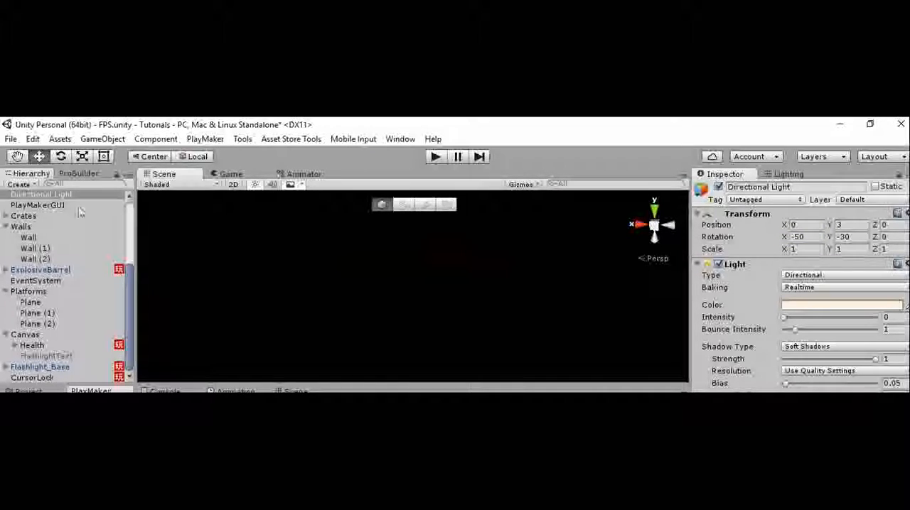
pyautogui.click(102, 139)
pyautogui.moveTo(155, 248)
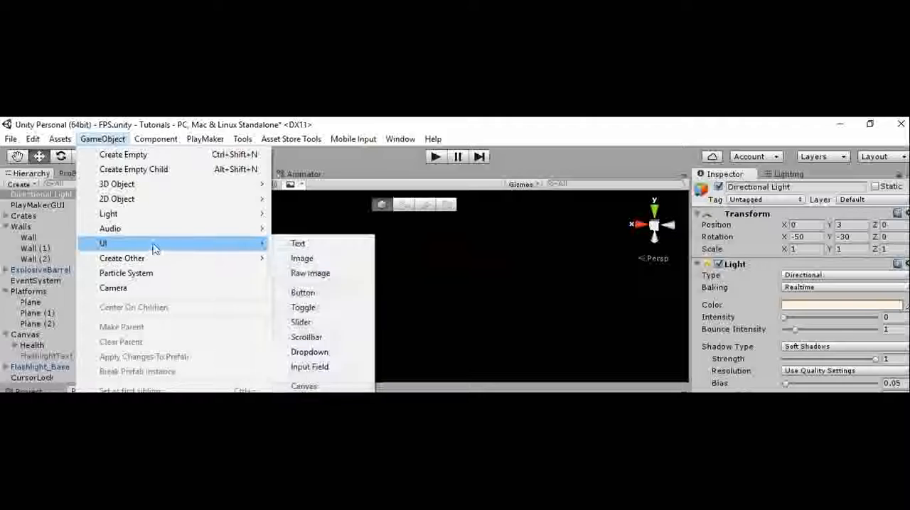
pyautogui.moveTo(146, 214)
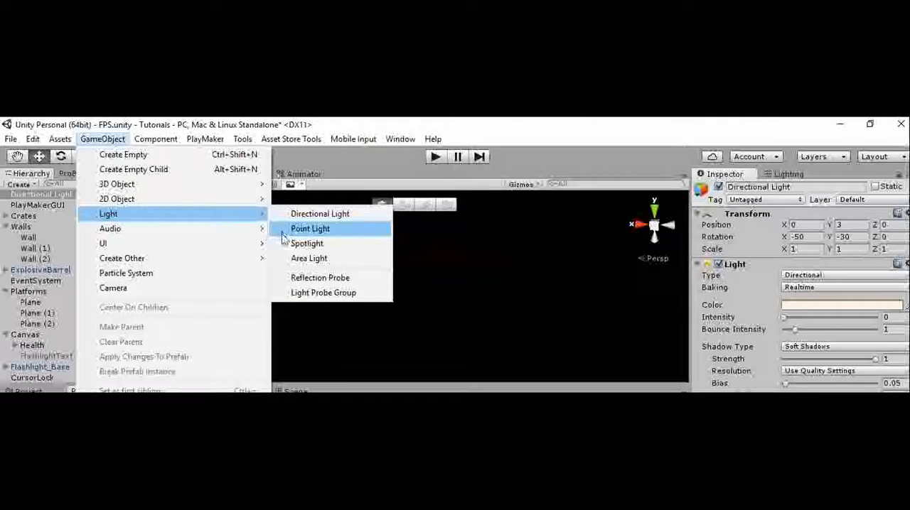
pyautogui.click(306, 243)
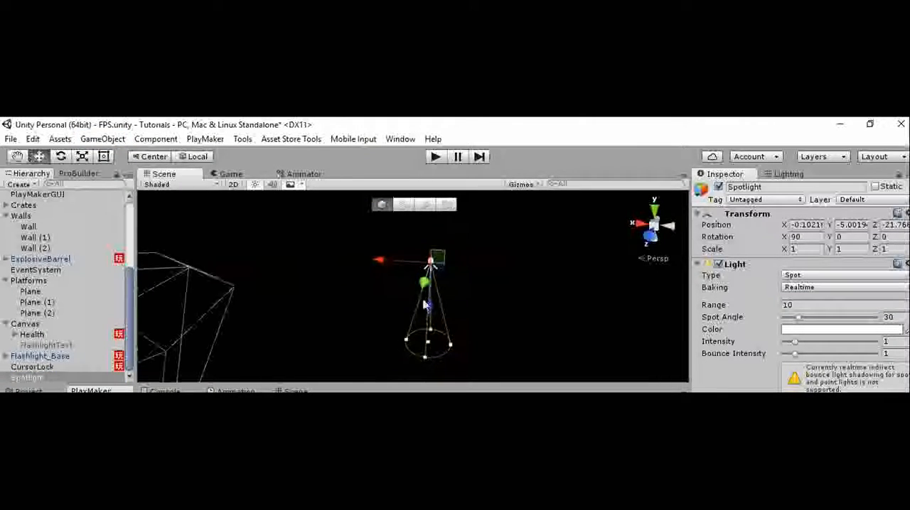
pyautogui.hotkey('ctrl', 'shift', 'f')
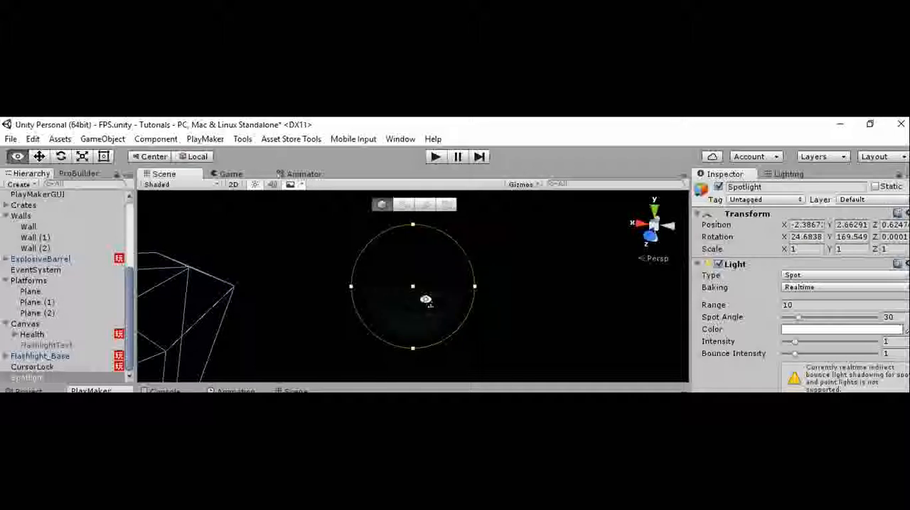
# - Set the spotlight's spot angle to 36 and its intensity to 5.31, and check the lighting in the Game view
pyautogui.press('s')
pyautogui.moveTo(424, 299)
pyautogui.mouseDown(button='right')
pyautogui.moveTo(407, 311)
pyautogui.moveTo(443, 291)
pyautogui.moveTo(376, 311)
pyautogui.moveTo(432, 301)
pyautogui.moveTo(436, 319)
pyautogui.moveTo(417, 281)
pyautogui.moveTo(488, 305)
pyautogui.moveTo(471, 288)
pyautogui.moveTo(425, 299)
pyautogui.mouseUp(button='right')
pyautogui.press('w')
pyautogui.moveTo(798, 318); pyautogui.dragTo(850, 347)
pyautogui.scroll(3, 484, 277)
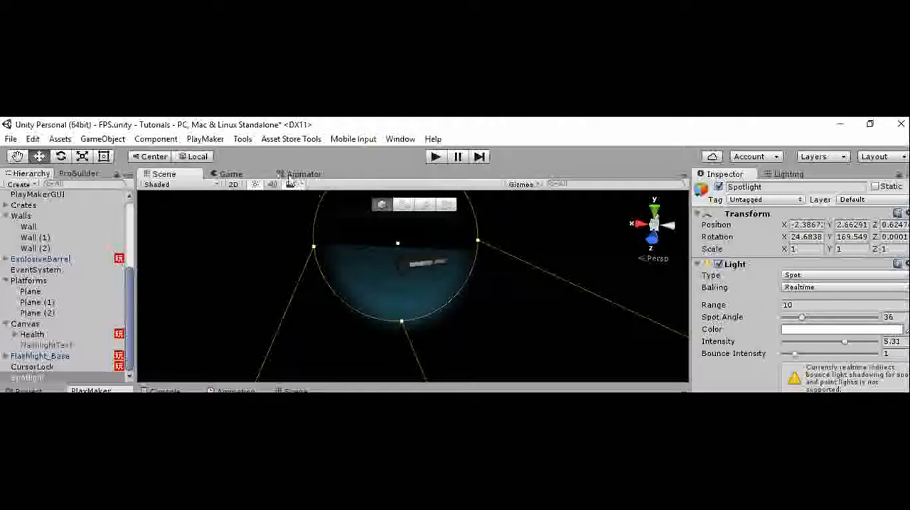
pyautogui.click(259, 175)
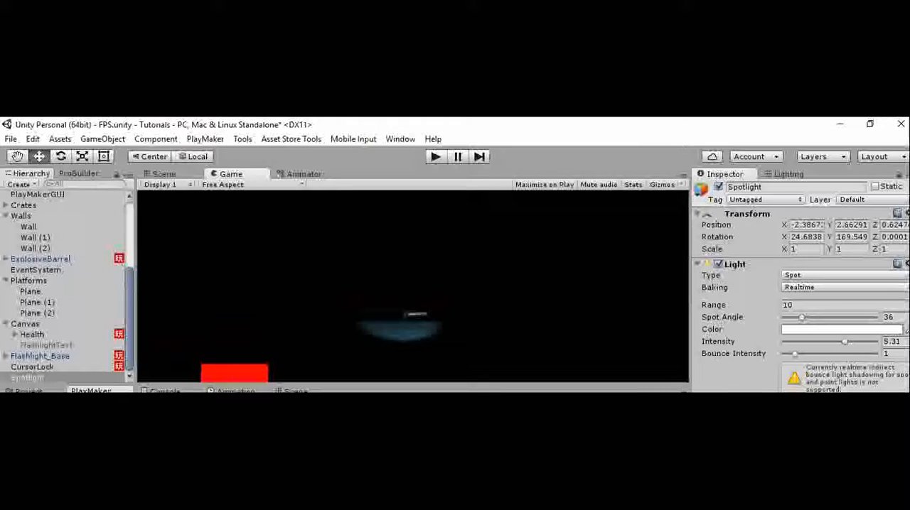
pyautogui.click(28, 391)
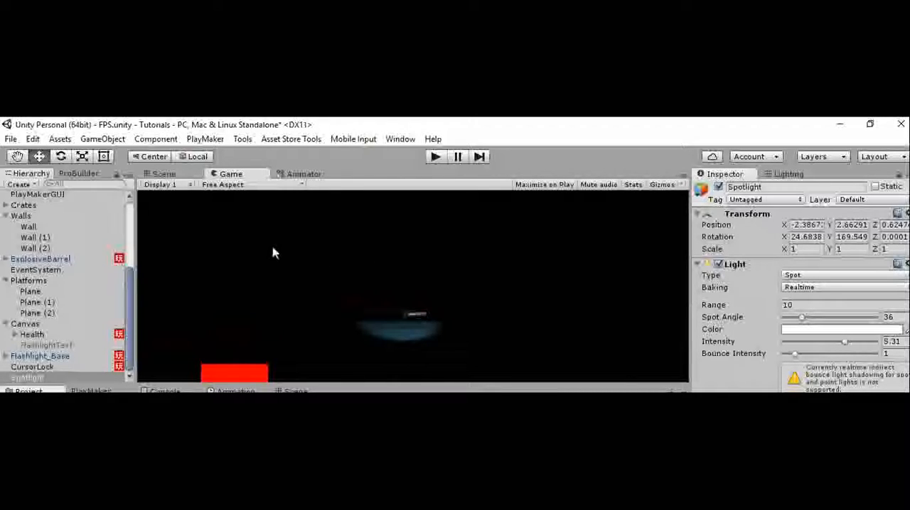